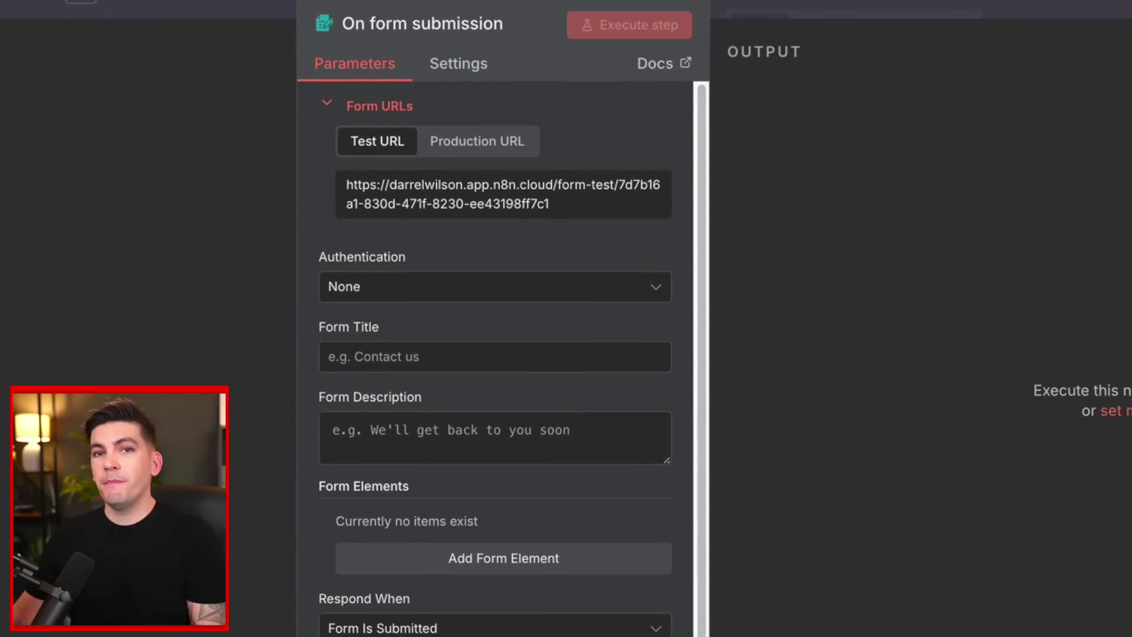
Give the form the title 'Contact Us' and the description 'We will get back to you'.
scroll(608, 470, "down", 2)
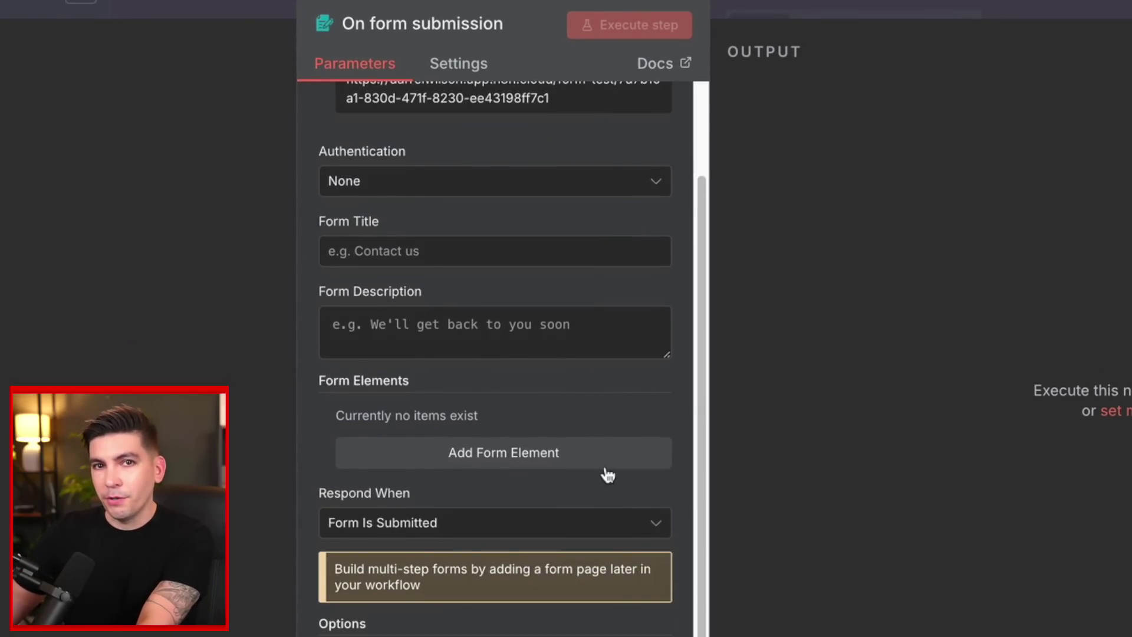
scroll(607, 474, "up", 2)
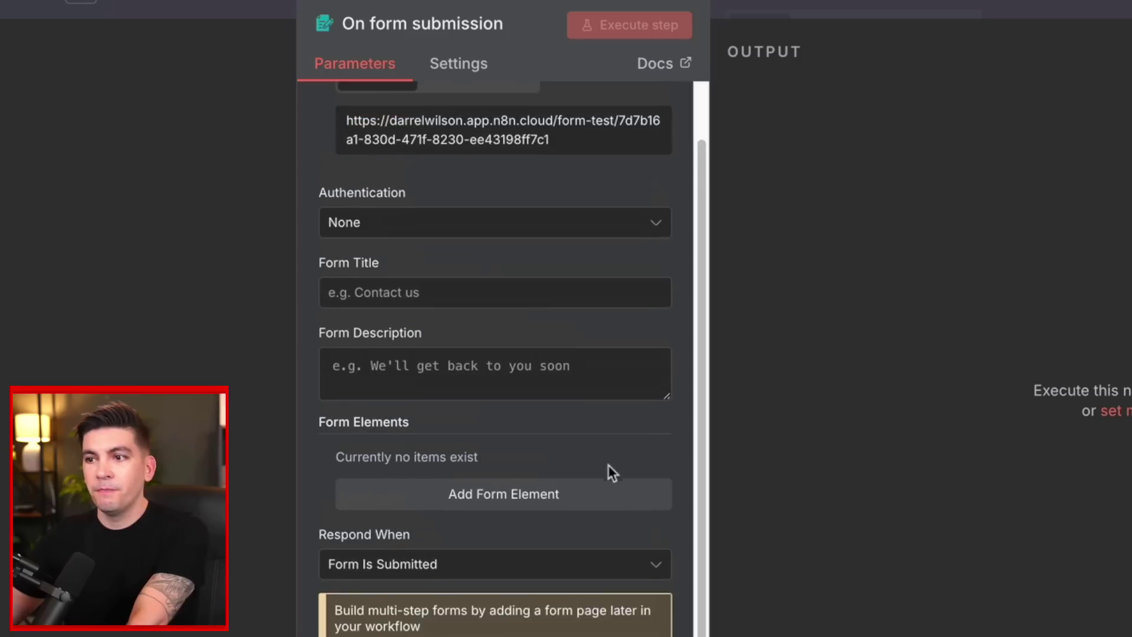
left_click(406, 356)
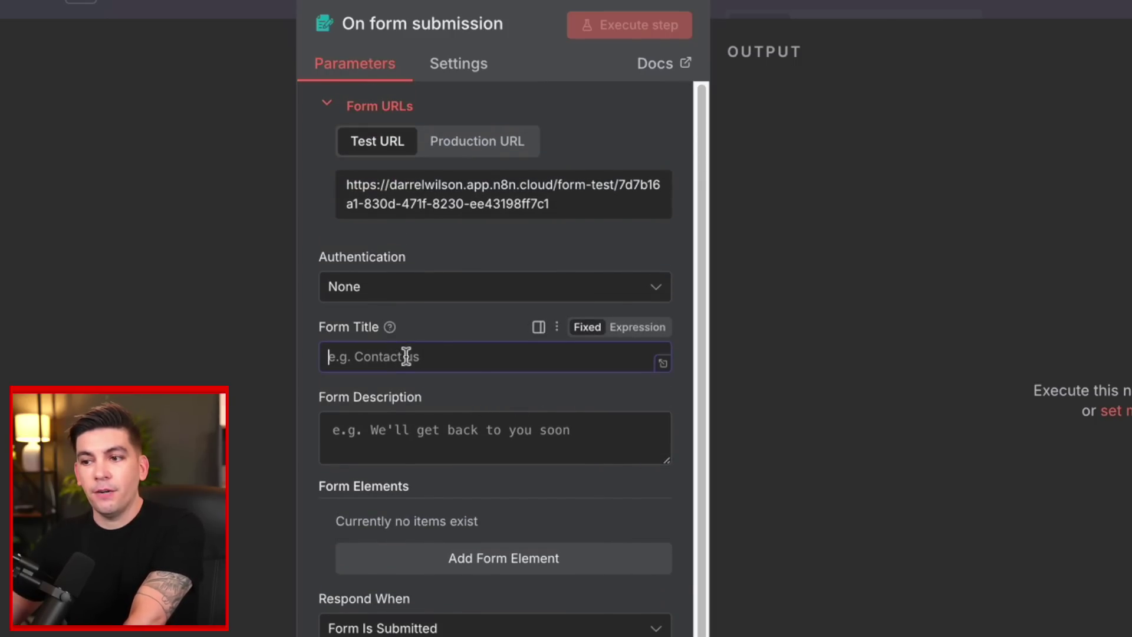
type("Contact Us")
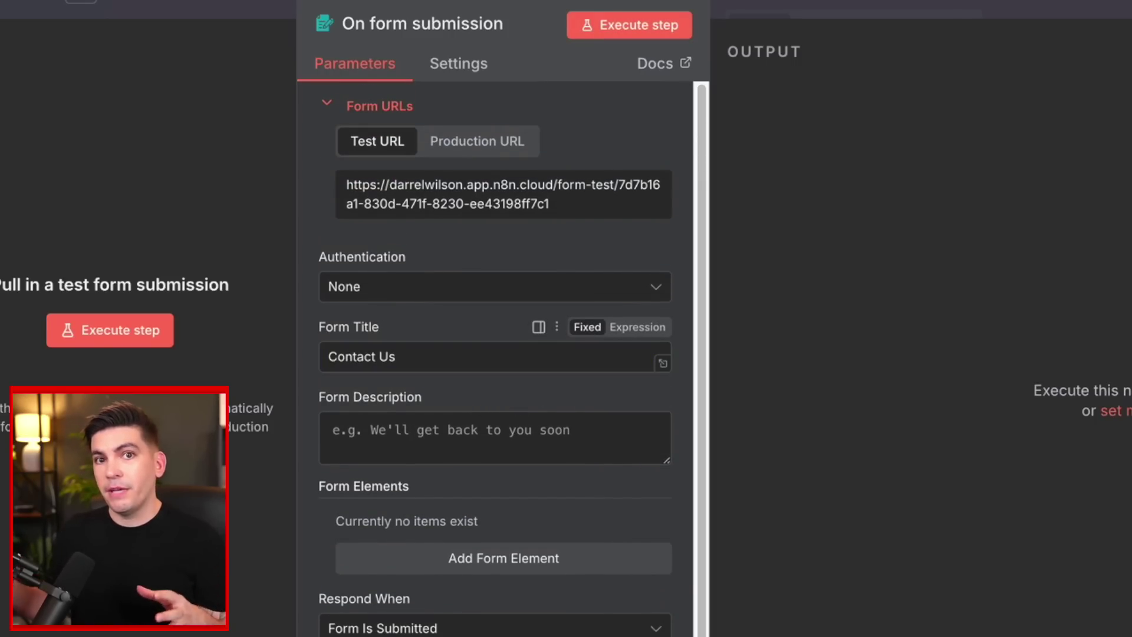
left_click(423, 437)
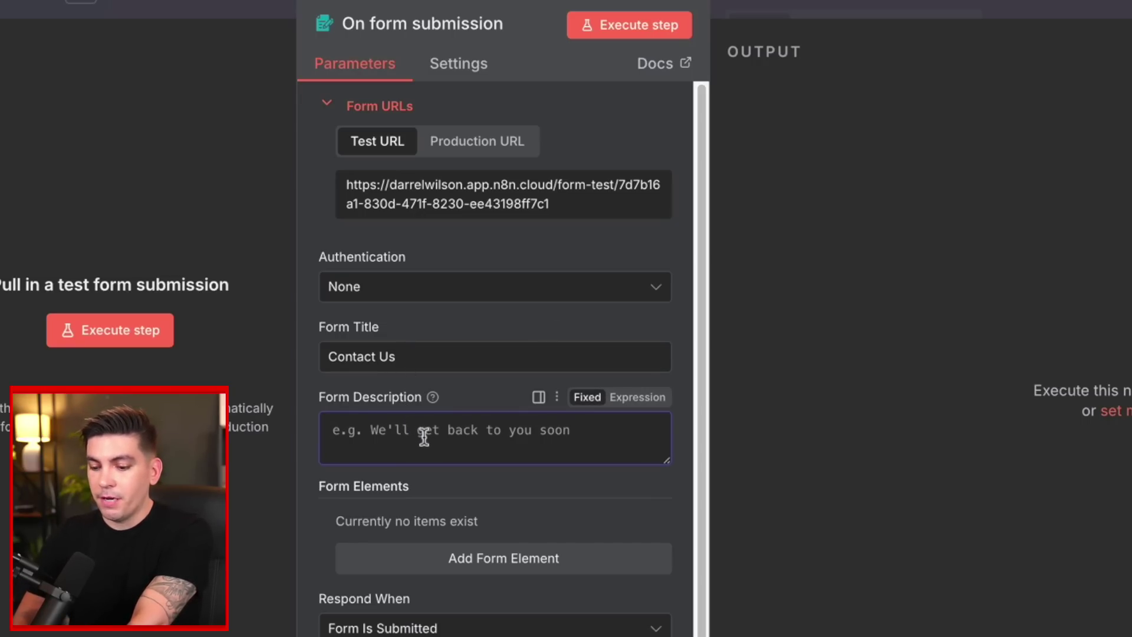
type("We will get back to you")
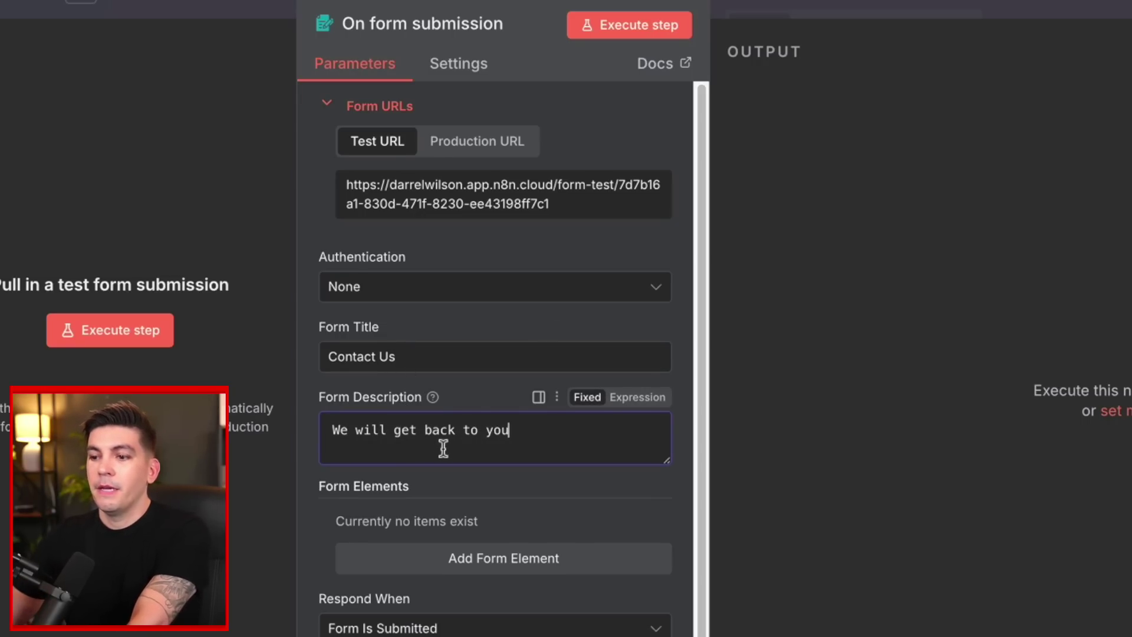
scroll(443, 448, "down", 2)
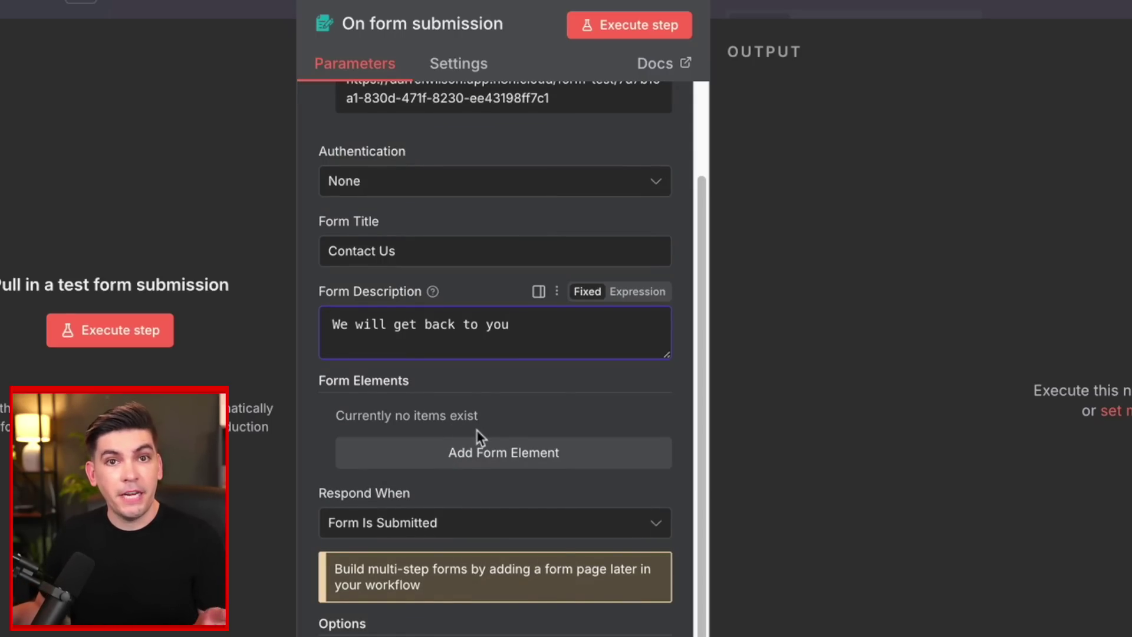
Add a Name text field with placeholder 'Name'.
left_click(505, 470)
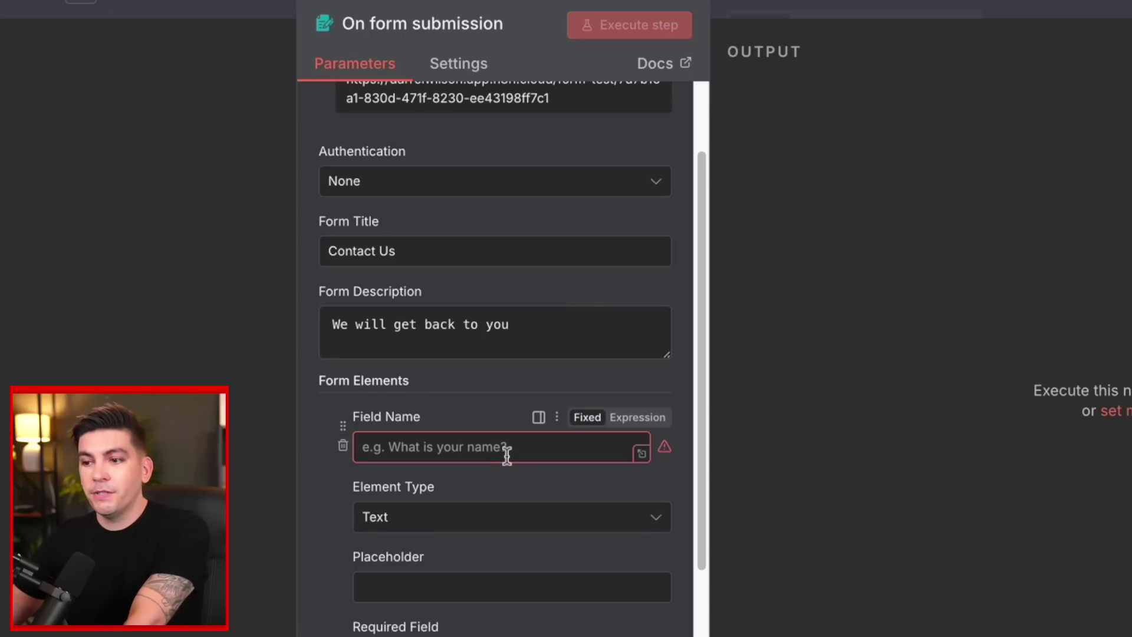
left_click(507, 444)
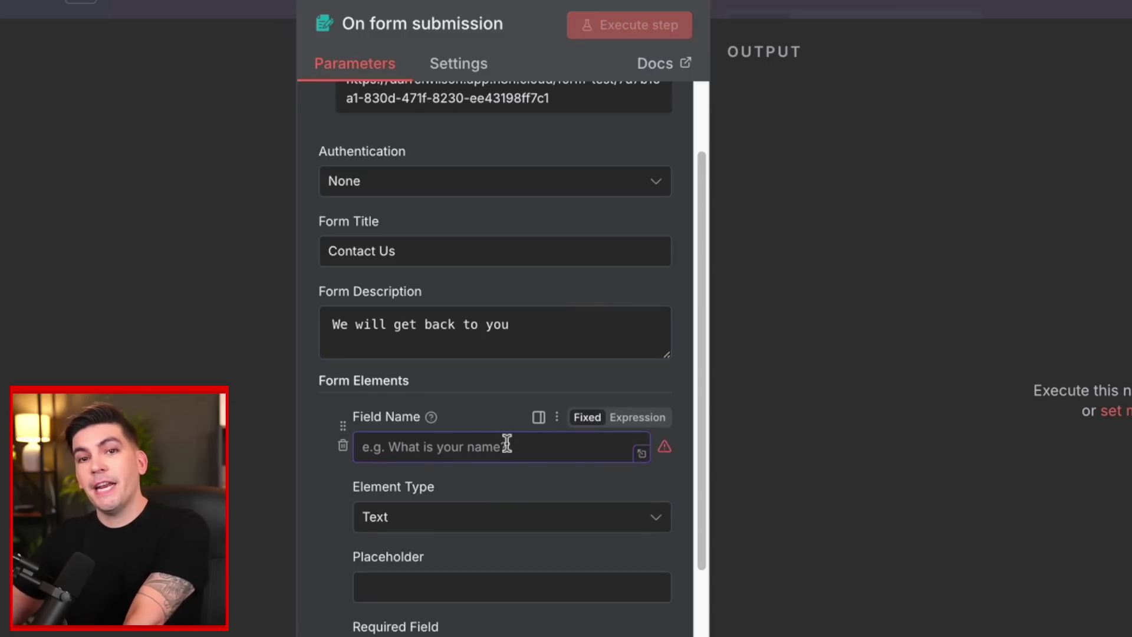
type("Name")
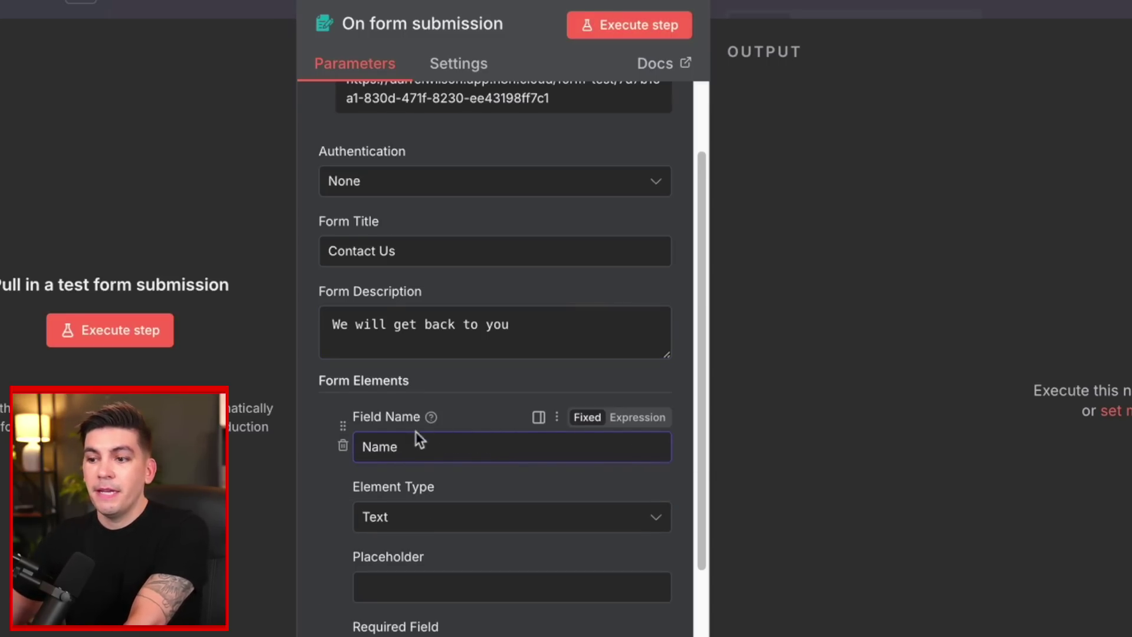
scroll(425, 428, "down", 2)
left_click(437, 420)
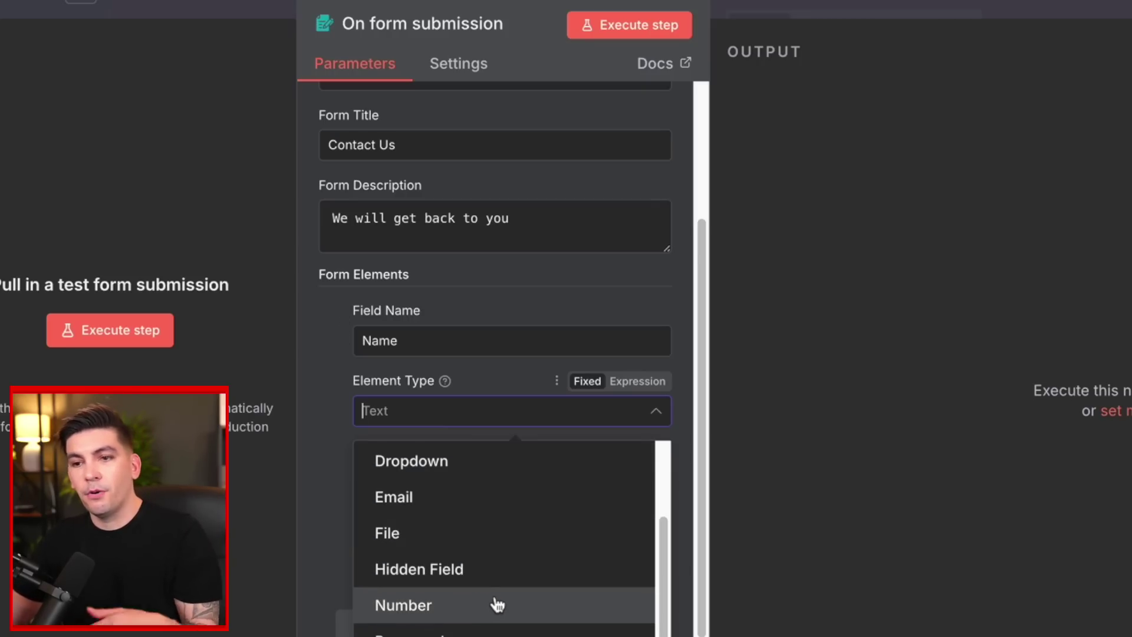
scroll(497, 602, "down", 2)
left_click(439, 593)
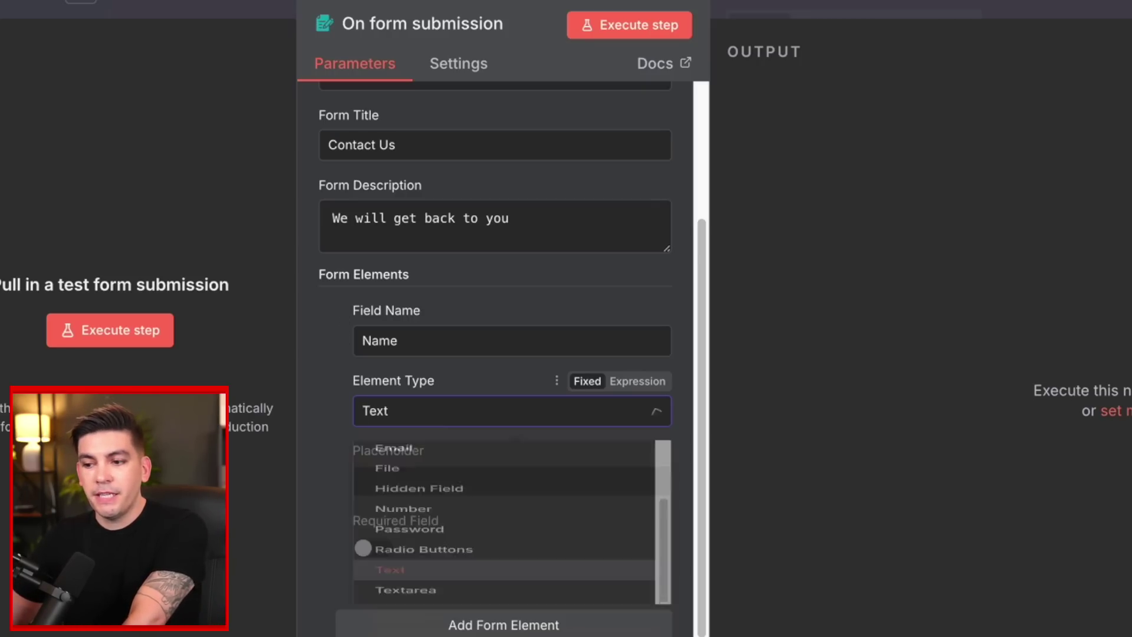
left_click(442, 479)
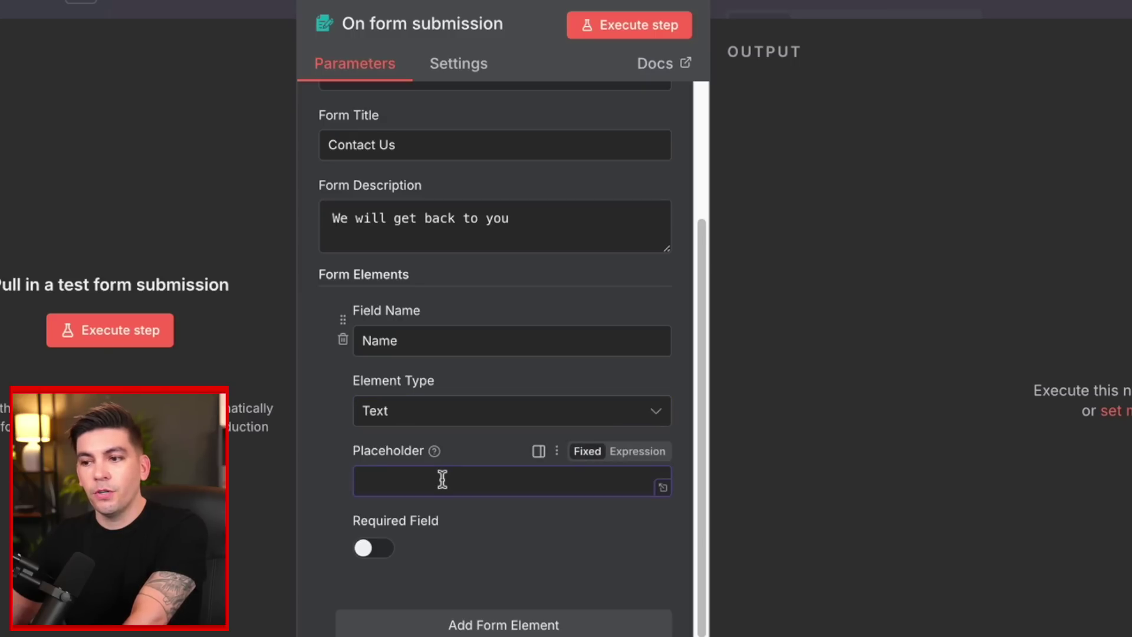
type("Name")
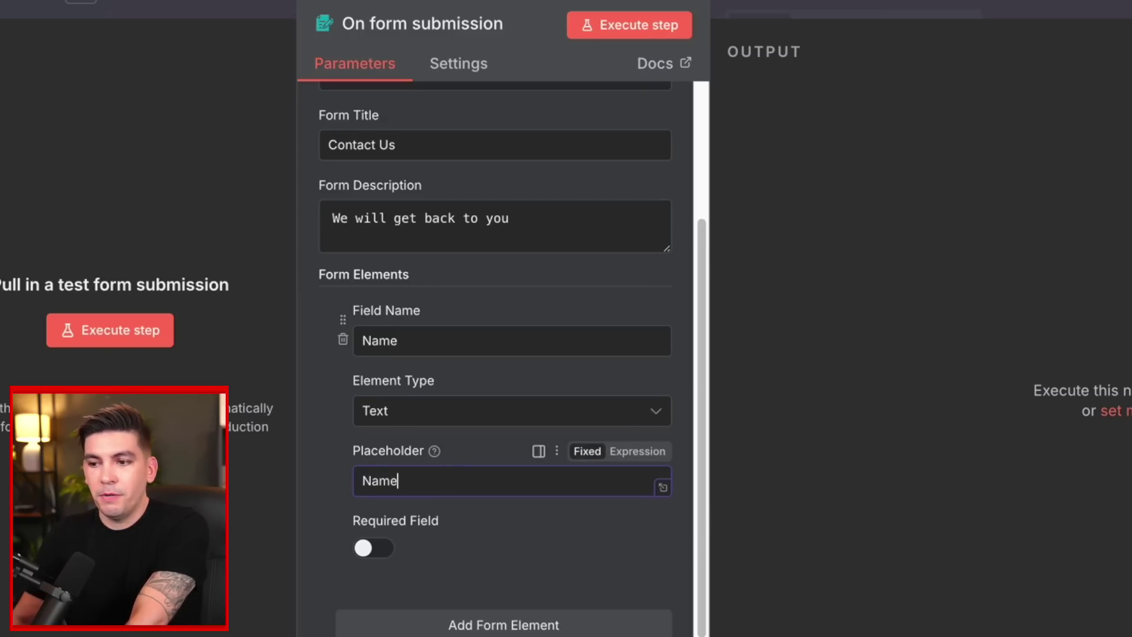
scroll(476, 537, "down", 2)
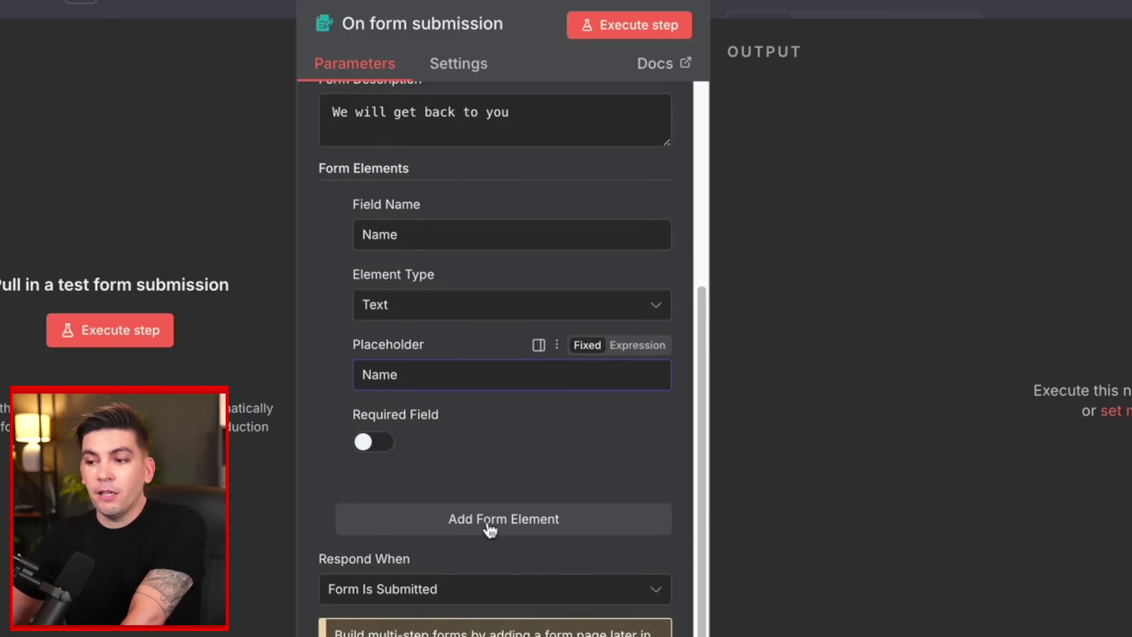
Add a required Email field of type Email with placeholder 'Email'.
left_click(488, 525)
scroll(488, 526, "down", 3)
left_click(462, 346)
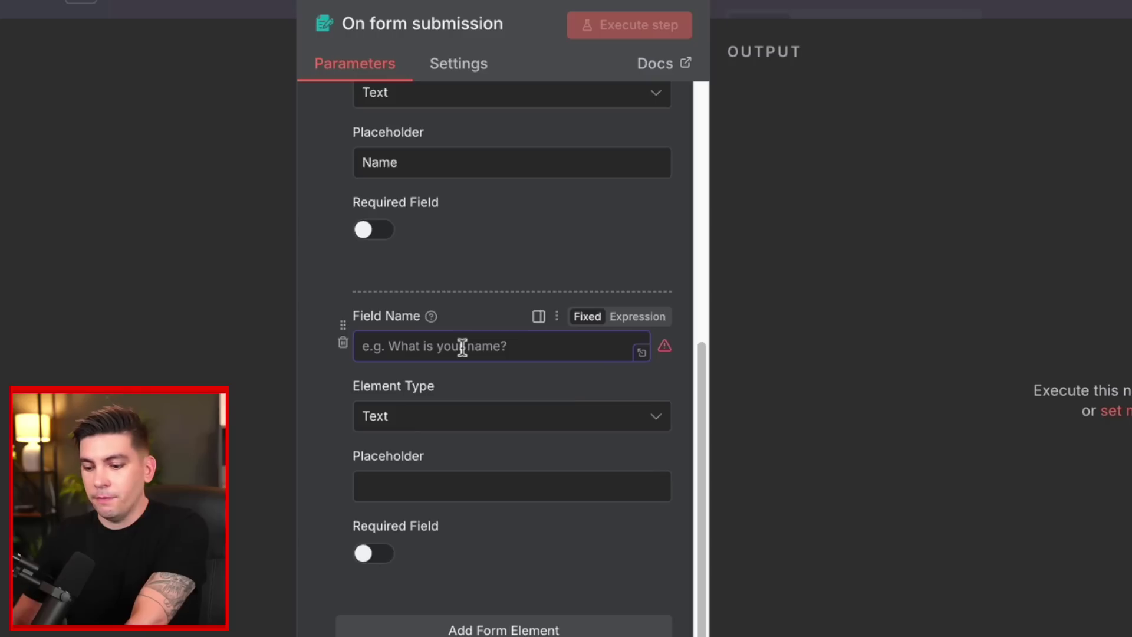
type("Email")
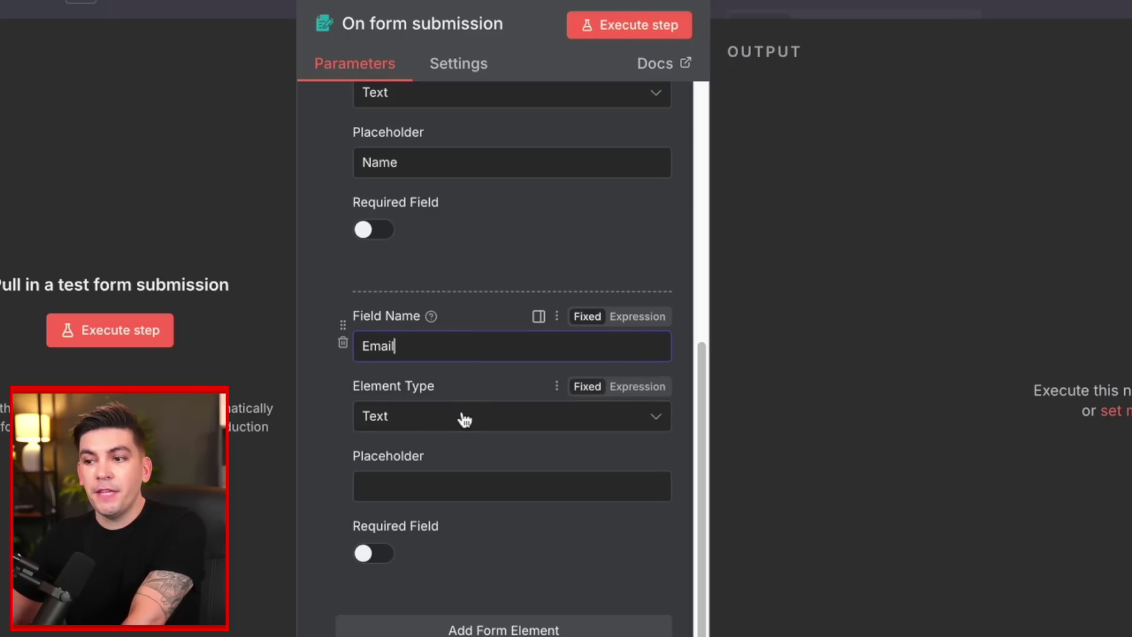
left_click(463, 417)
left_click(439, 503)
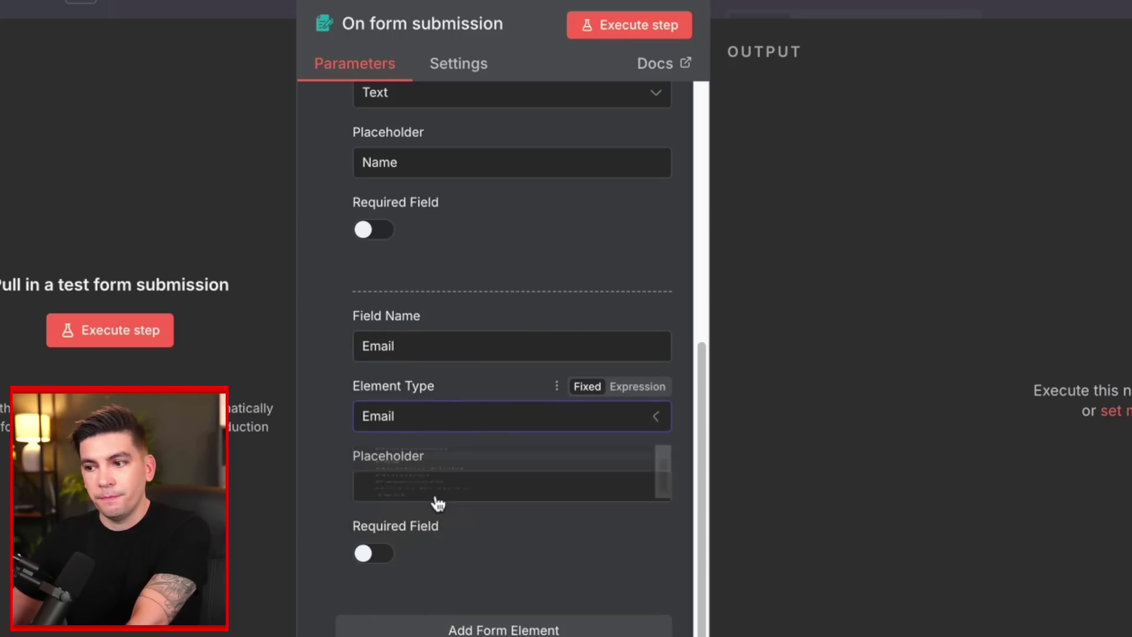
left_click(438, 487)
type("Email")
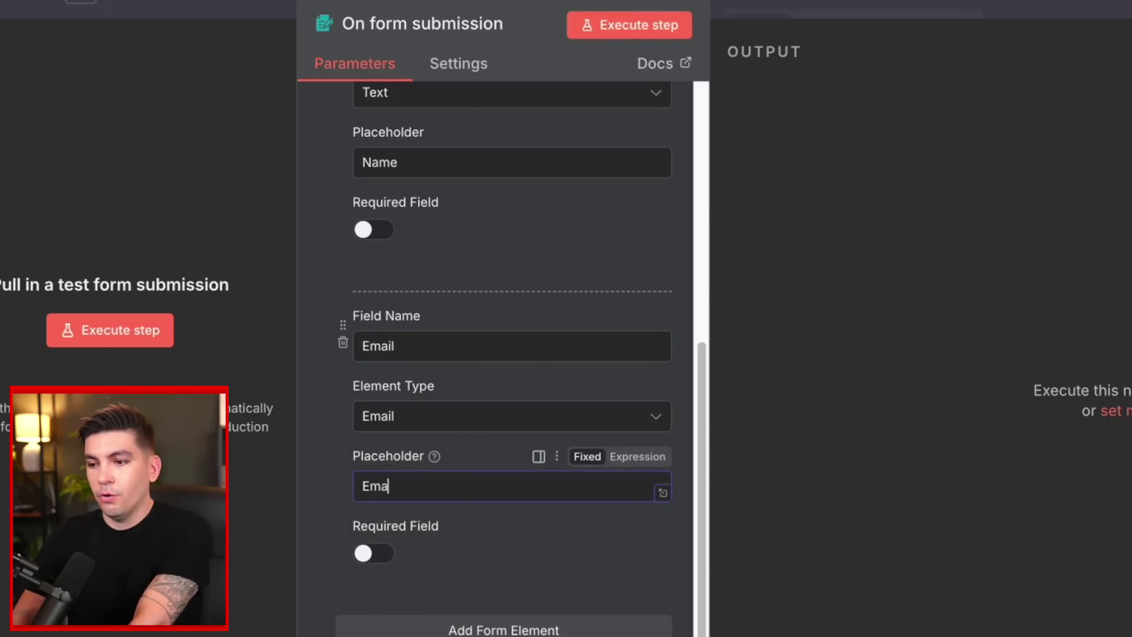
left_click(377, 552)
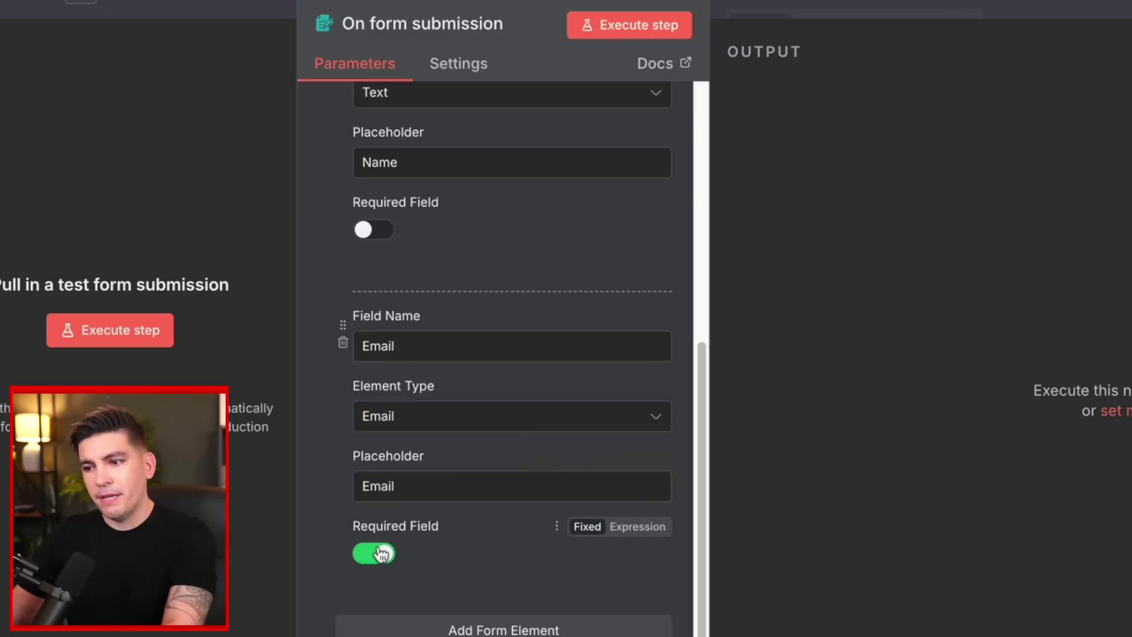
scroll(436, 538, "down", 2)
Add a Message textarea field with placeholder 'Your Message'.
left_click(437, 534)
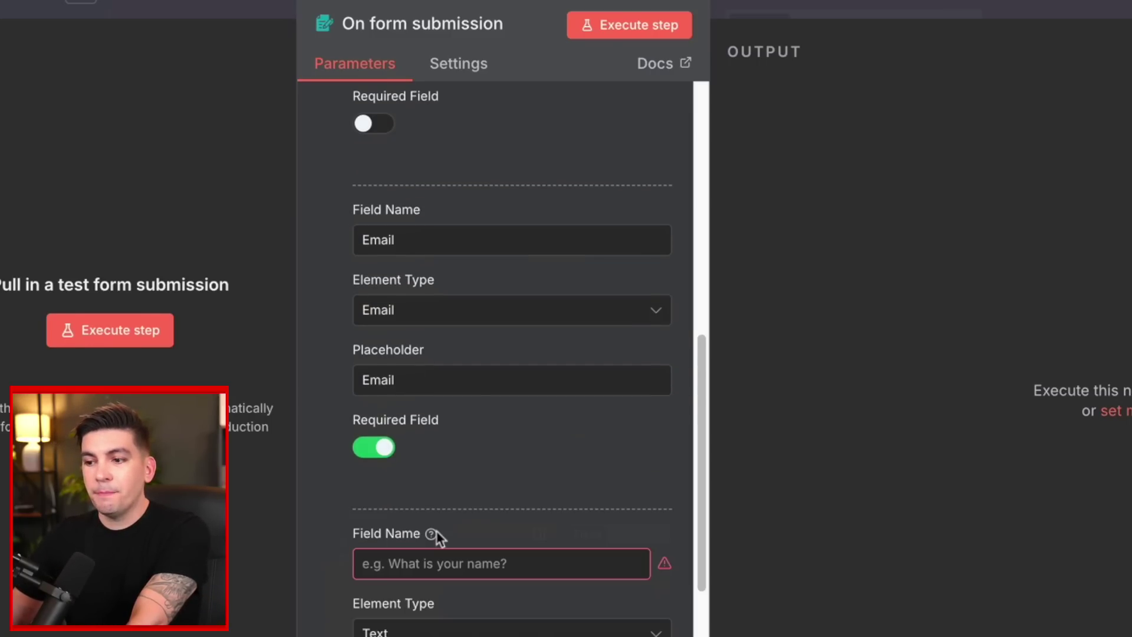
scroll(434, 538, "down", 2)
left_click(450, 460)
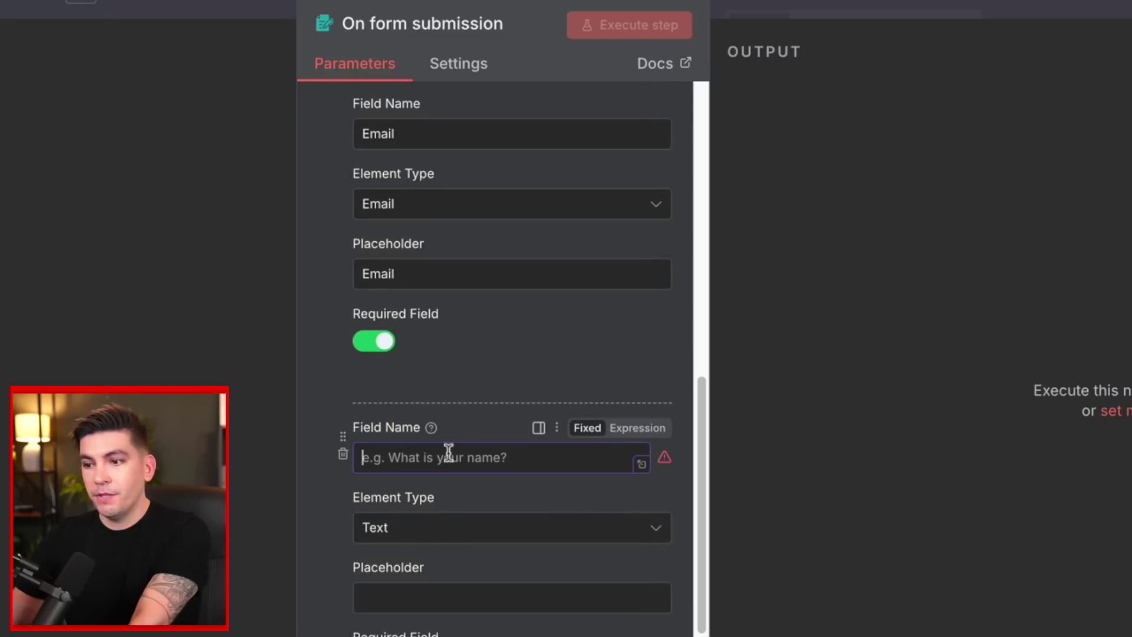
type("Message")
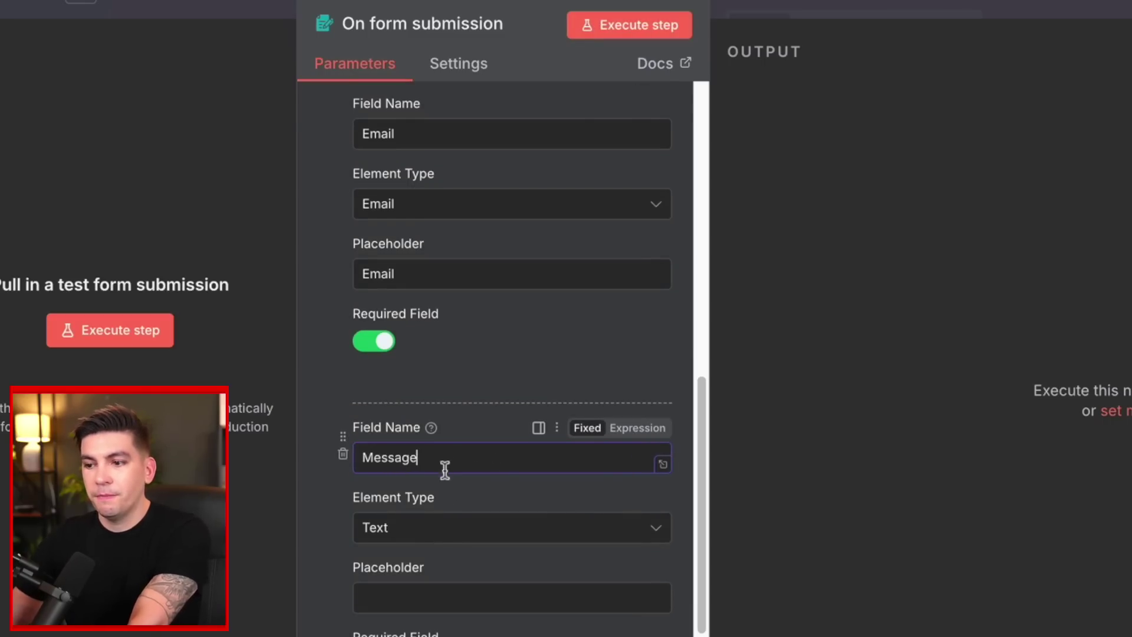
left_click(442, 527)
scroll(448, 481, "down", 1)
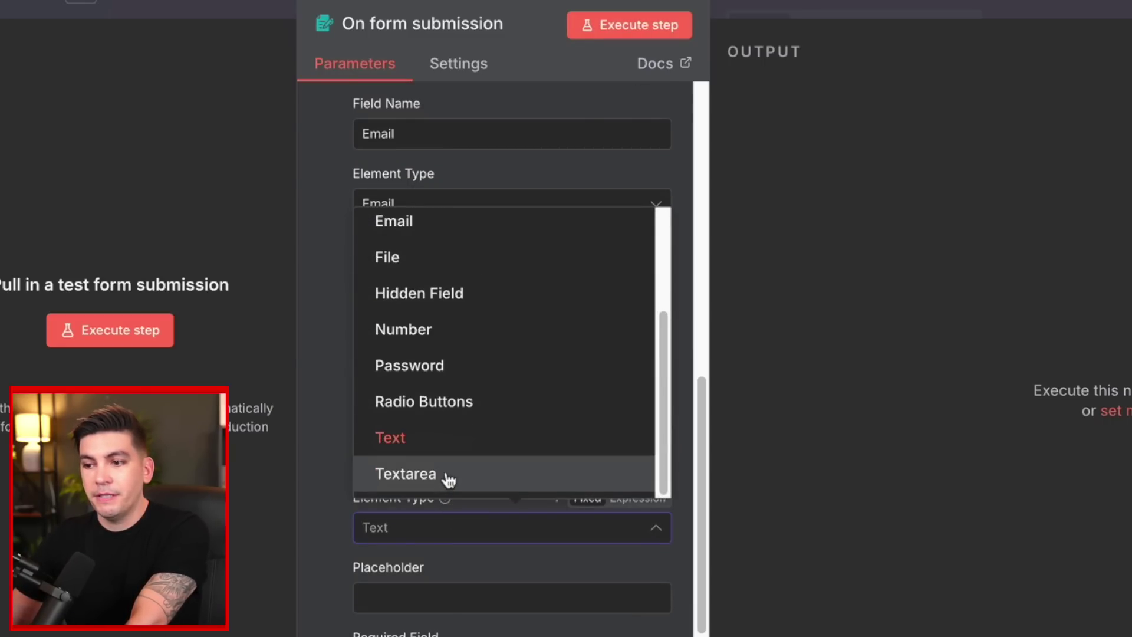
left_click(449, 479)
left_click(441, 598)
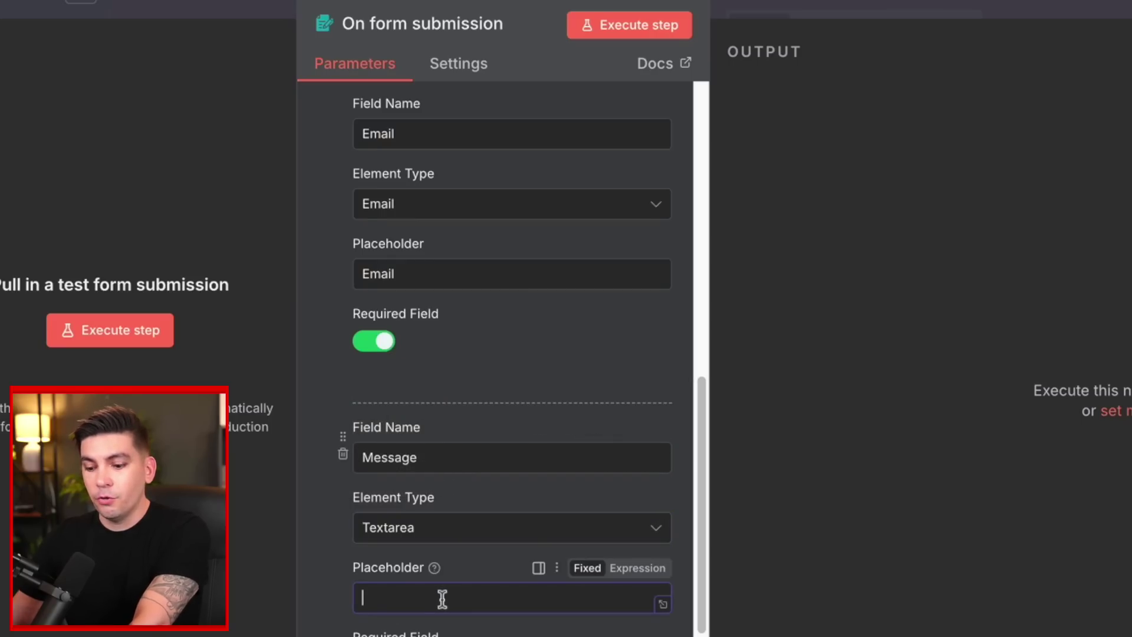
type("Your Message")
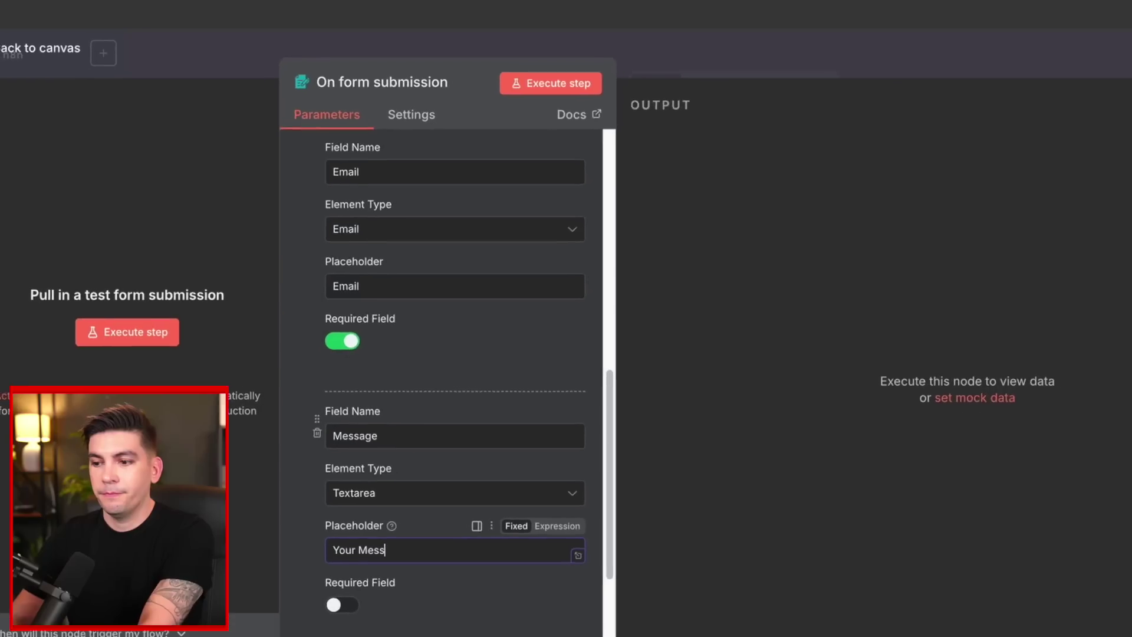
scroll(422, 635, "down", 3)
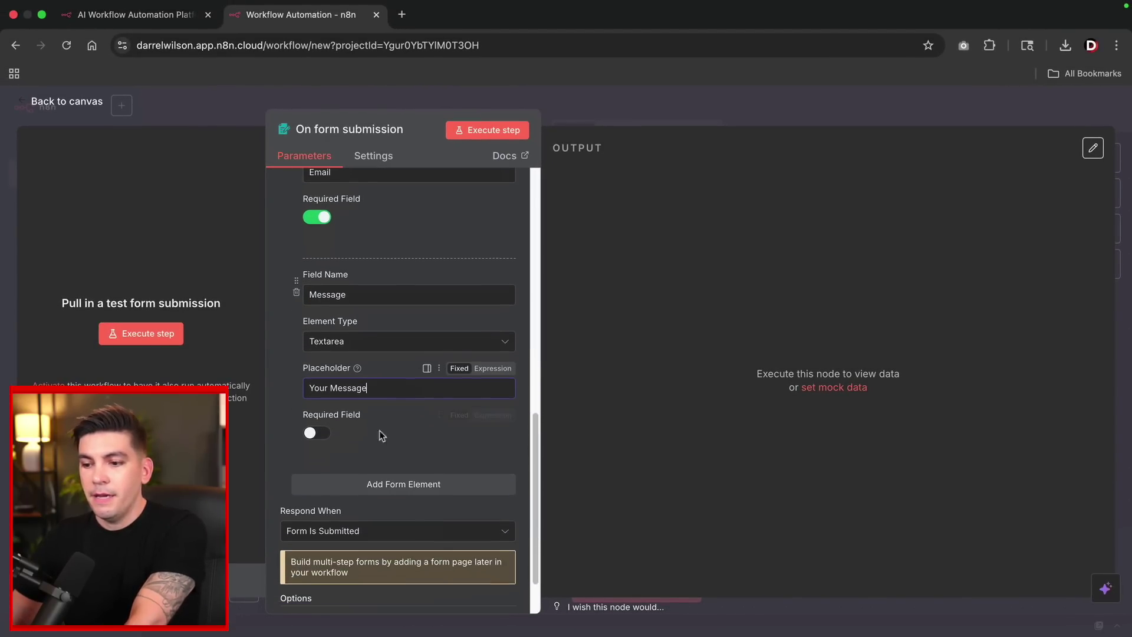
scroll(362, 431, "down", 2)
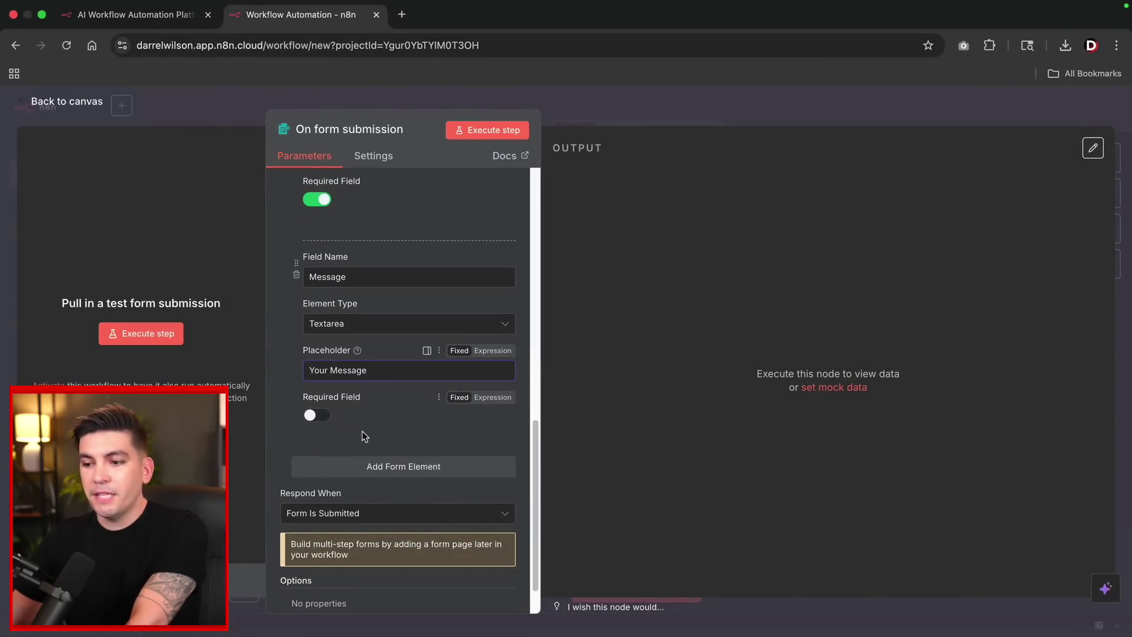
scroll(370, 412, "up", 5)
scroll(378, 377, "up", 6)
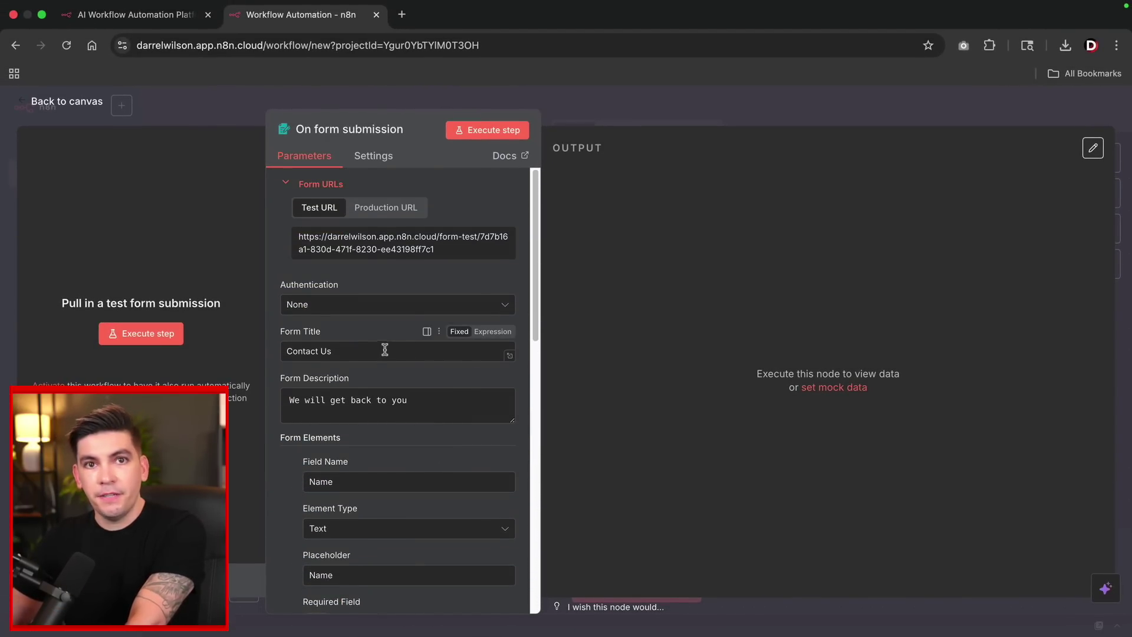
Run the form trigger to open the Contact Us test form, then return to the workflow.
left_click(487, 131)
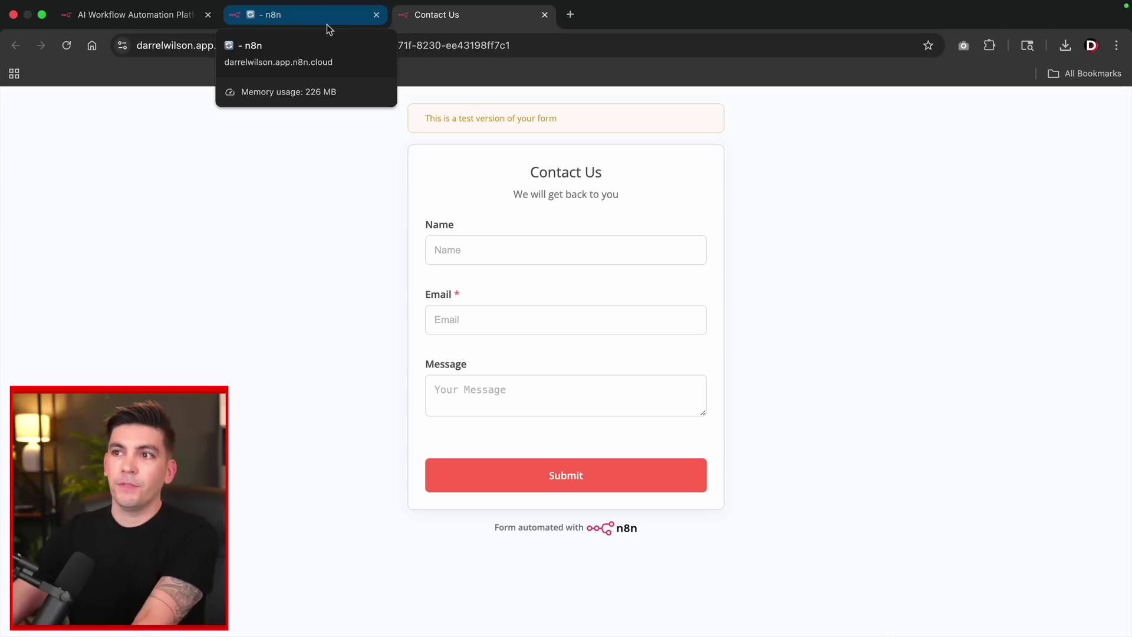
left_click(309, 25)
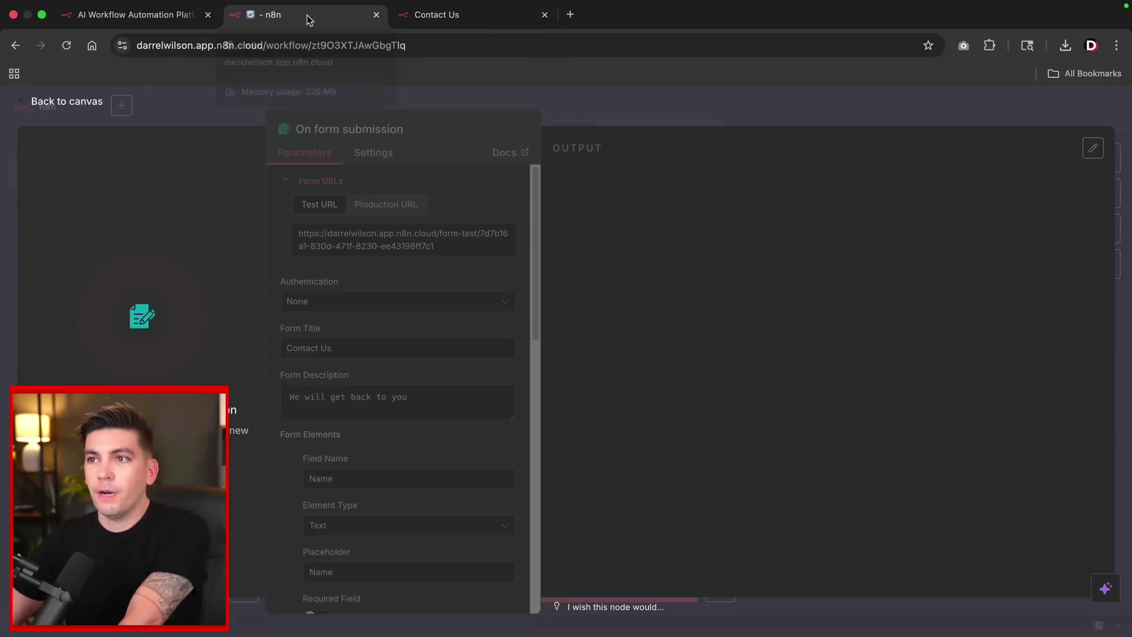
Add a Google Sheets 'Append row in sheet' node after the form trigger.
left_click(82, 106)
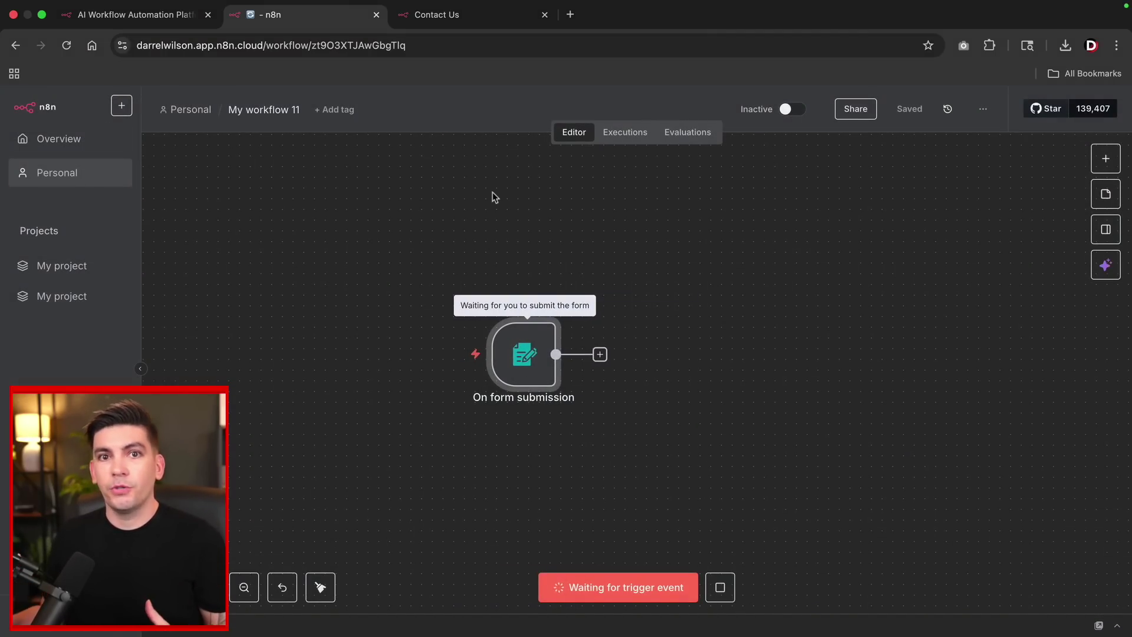
left_click(600, 354)
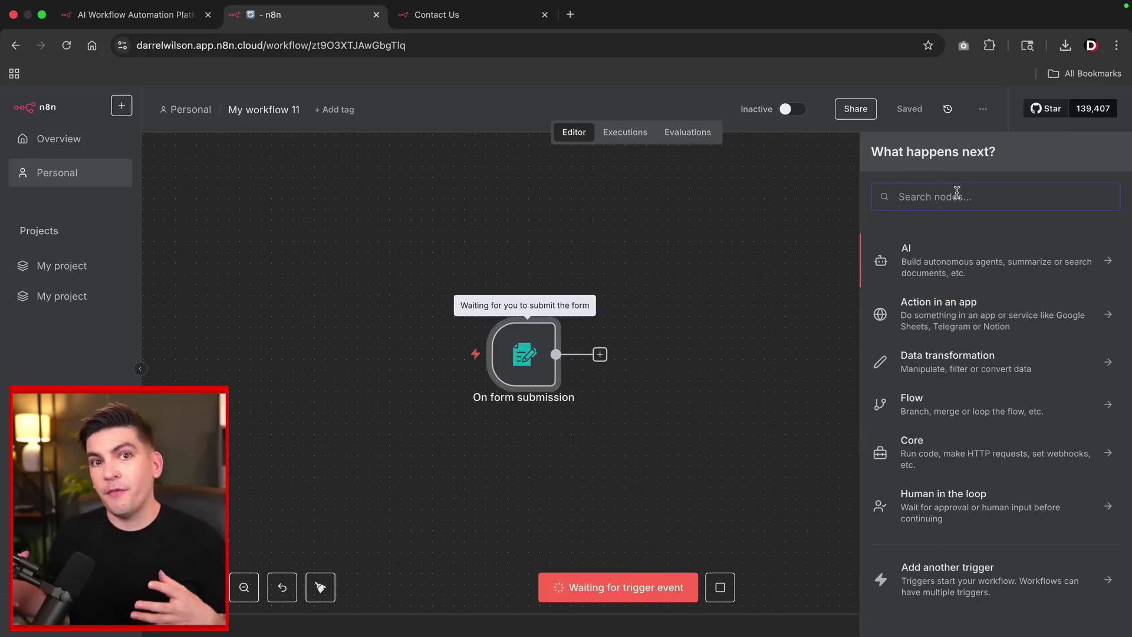
type("google shee")
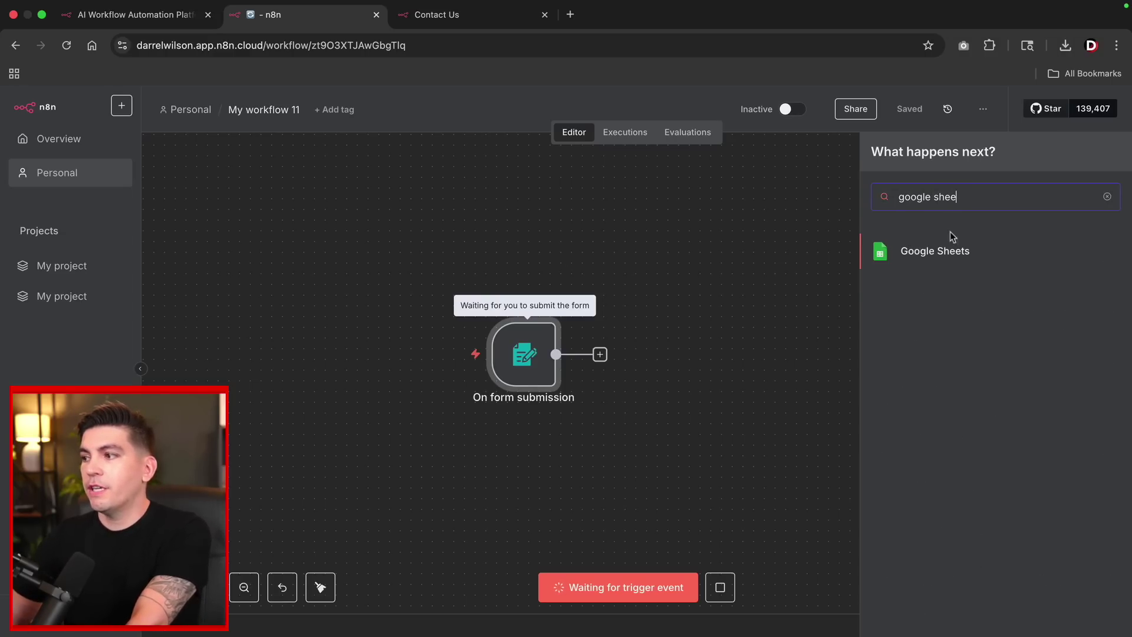
left_click_drag(929, 197, 973, 197)
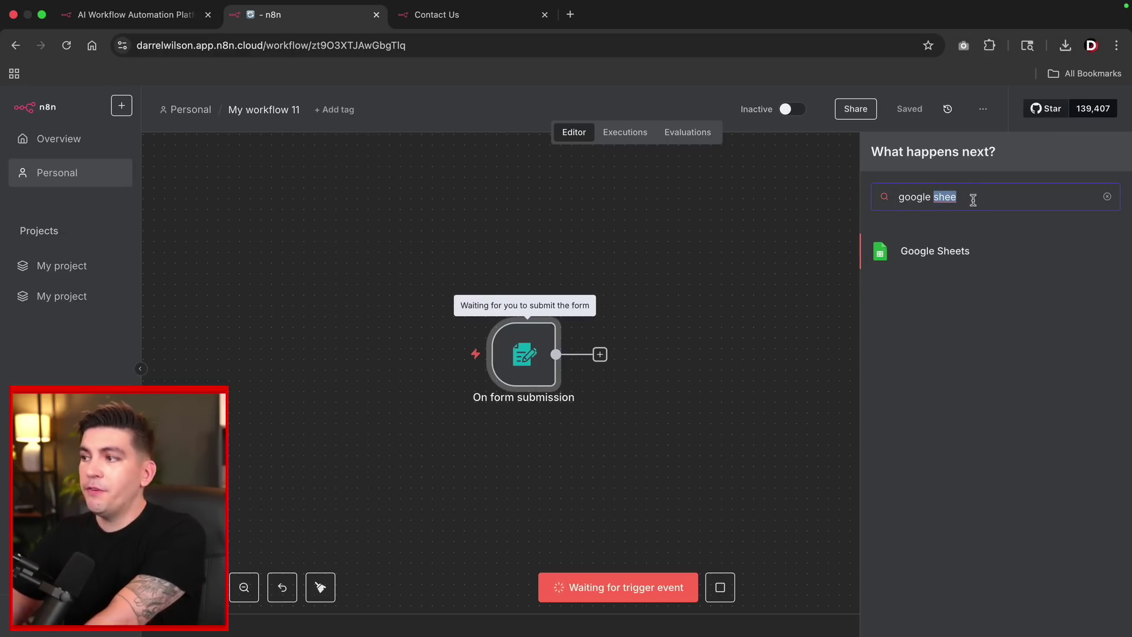
key("BackSpace")
key("BackSpace")
key("BackSpace")
type("e")
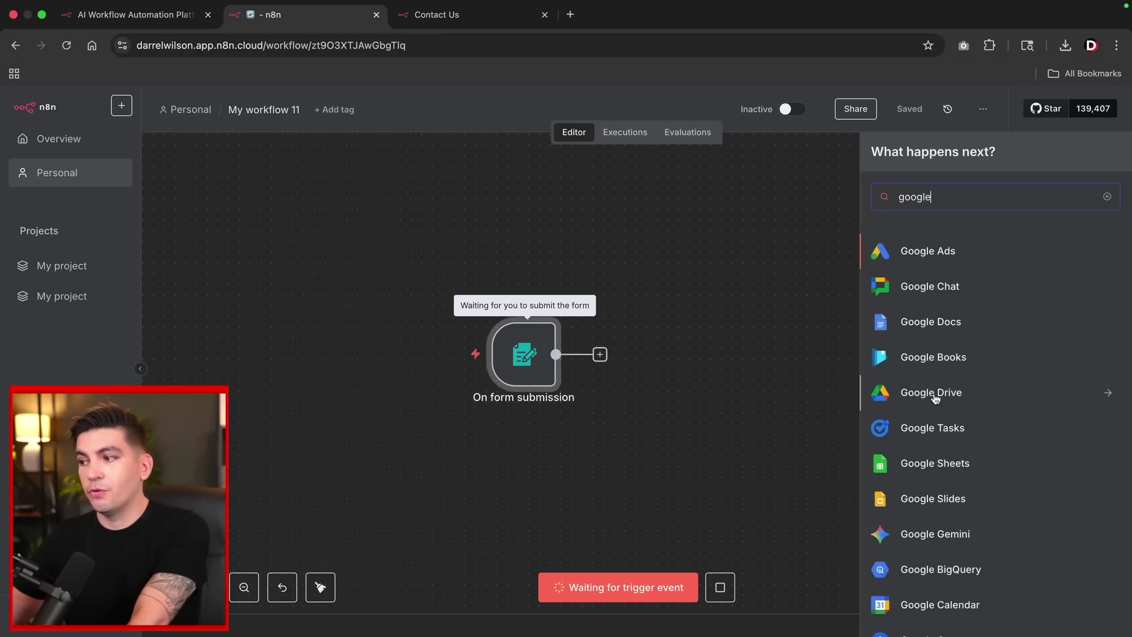
scroll(938, 396, "down", 4)
scroll(964, 438, "down", 2)
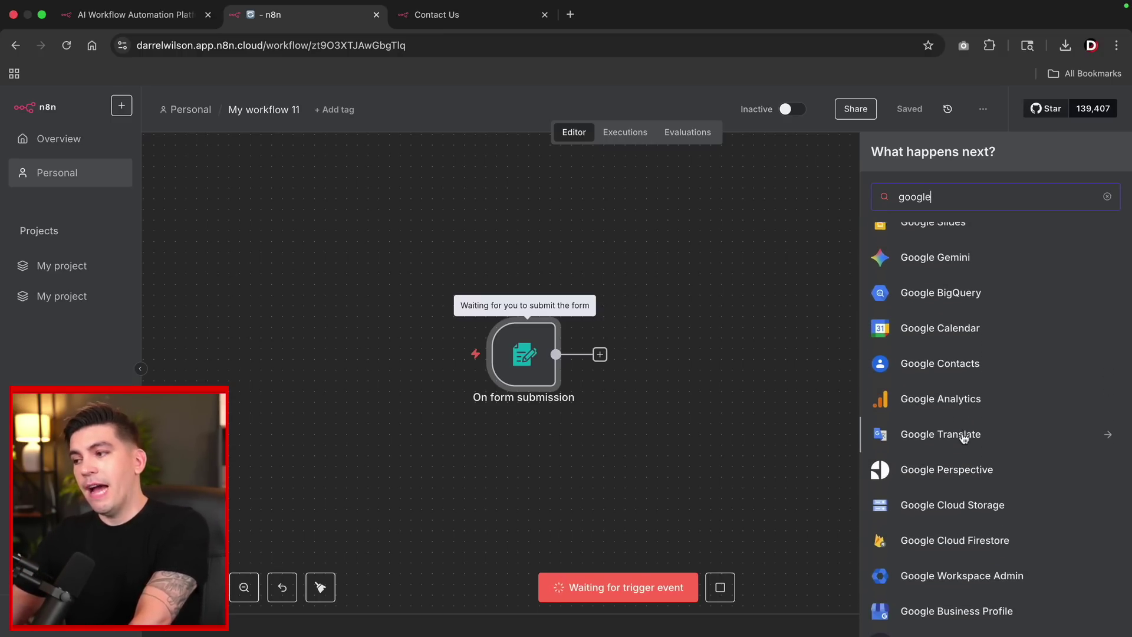
scroll(963, 435, "up", 5)
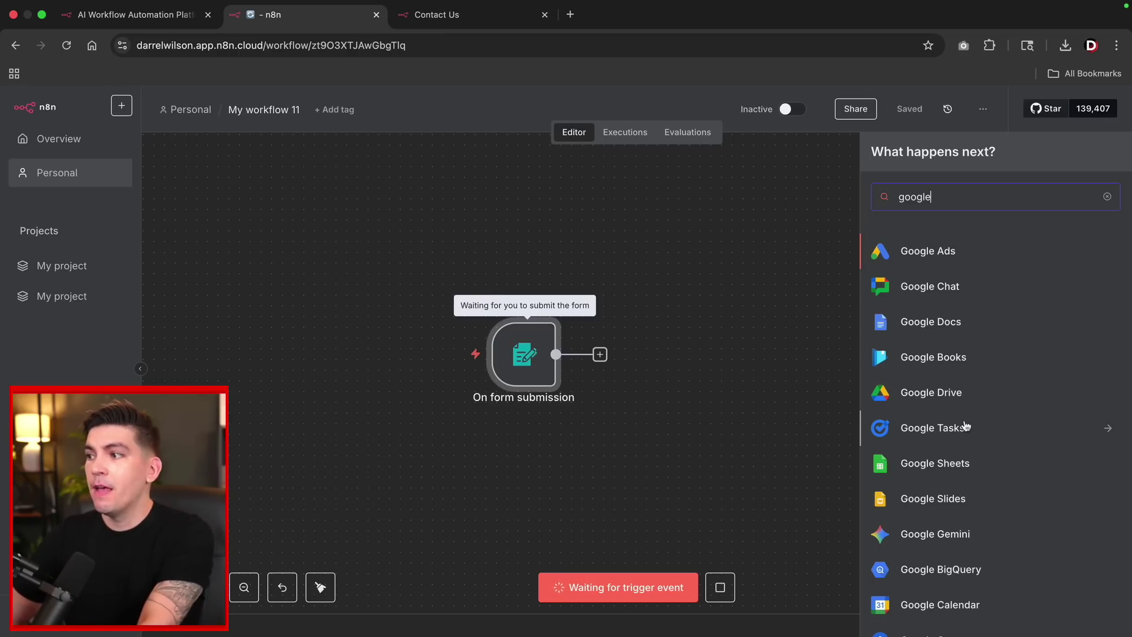
left_click(945, 466)
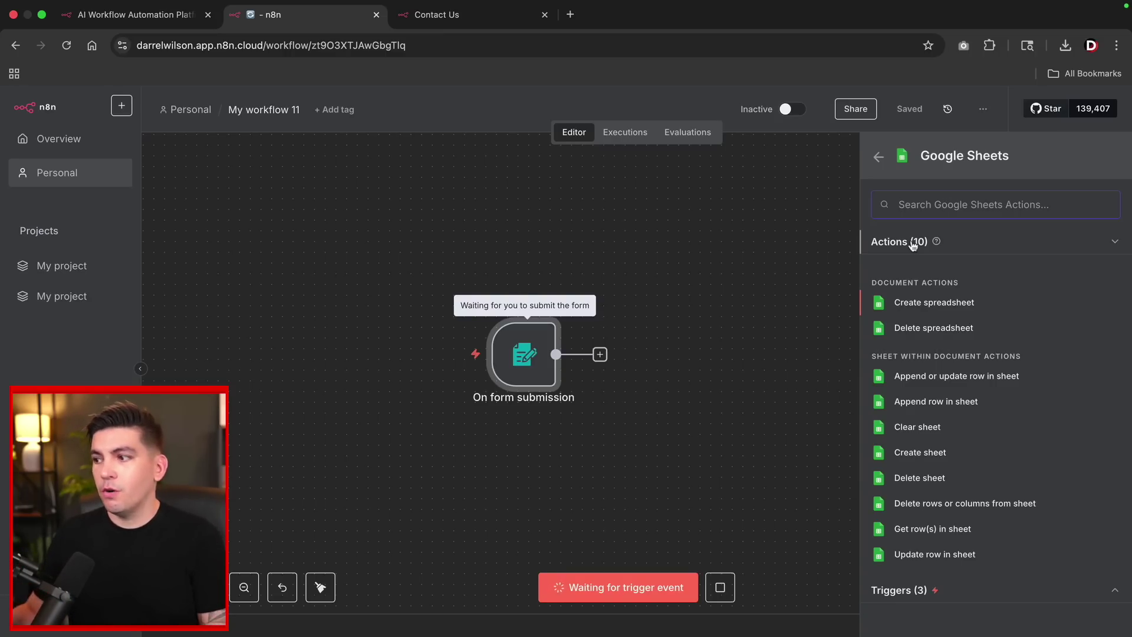
left_click(926, 403)
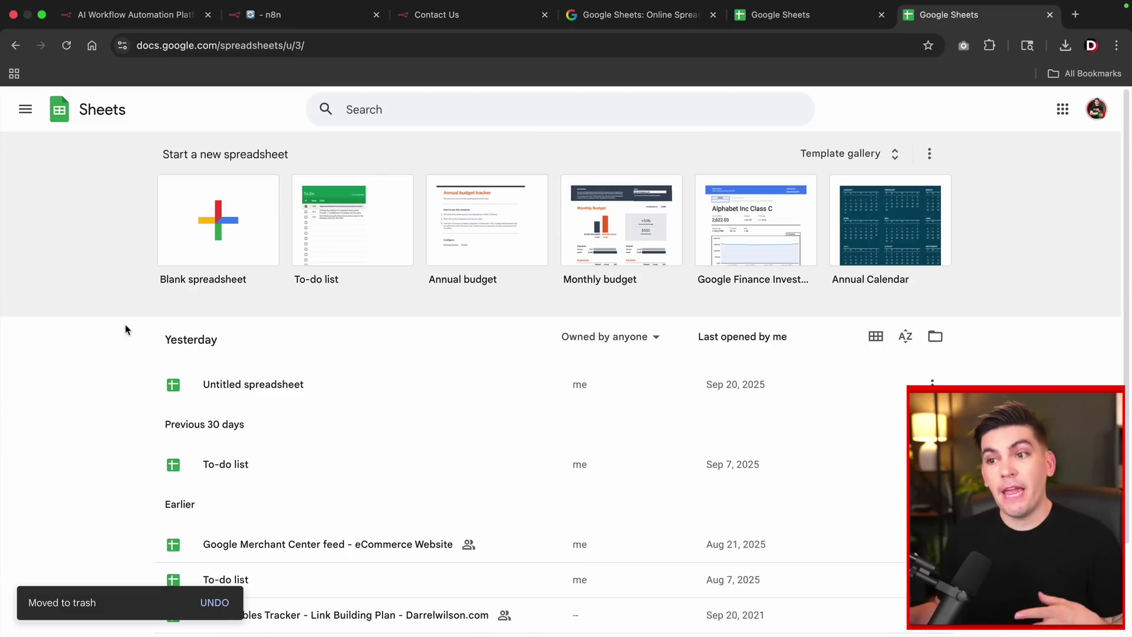
Create a blank spreadsheet and widen columns A, B and C.
left_click(222, 229)
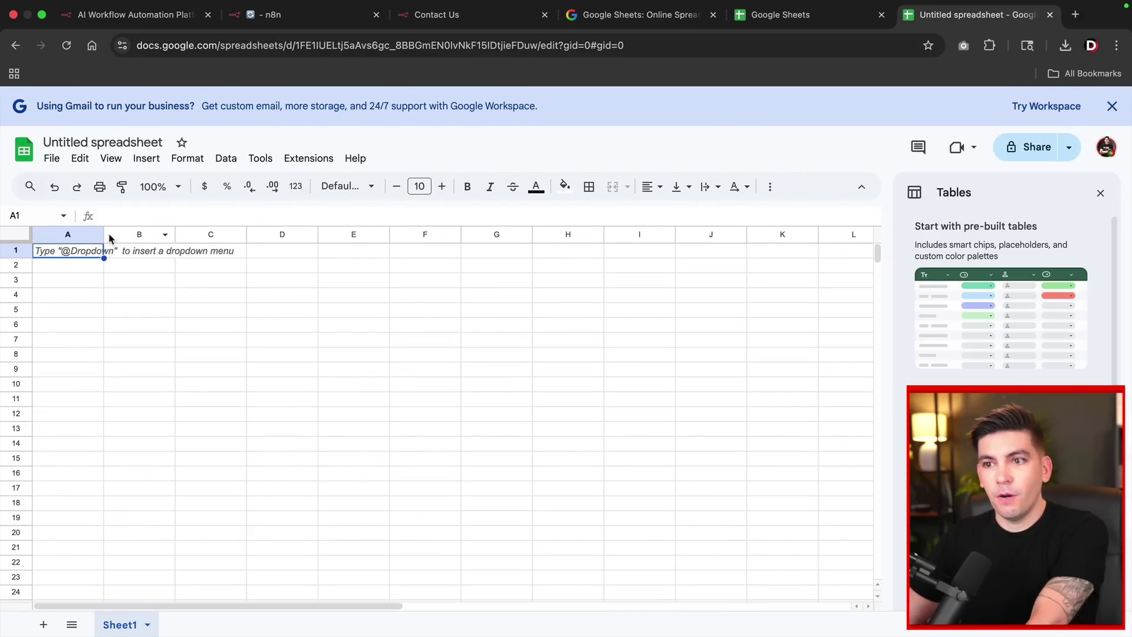
left_click_drag(102, 235, 180, 234)
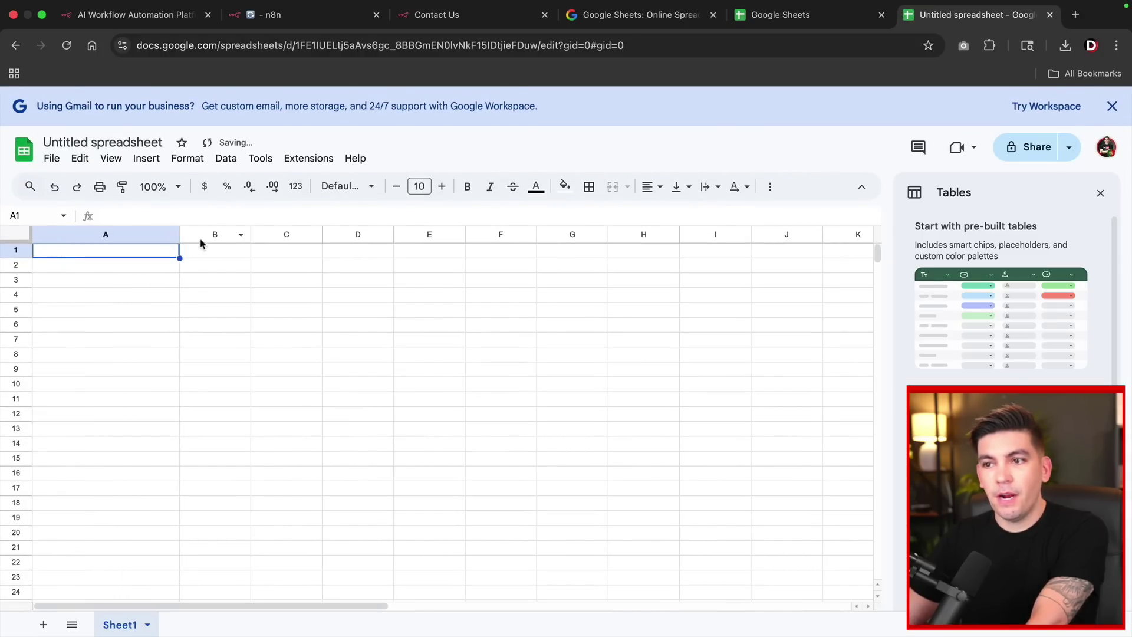
left_click_drag(248, 235, 329, 235)
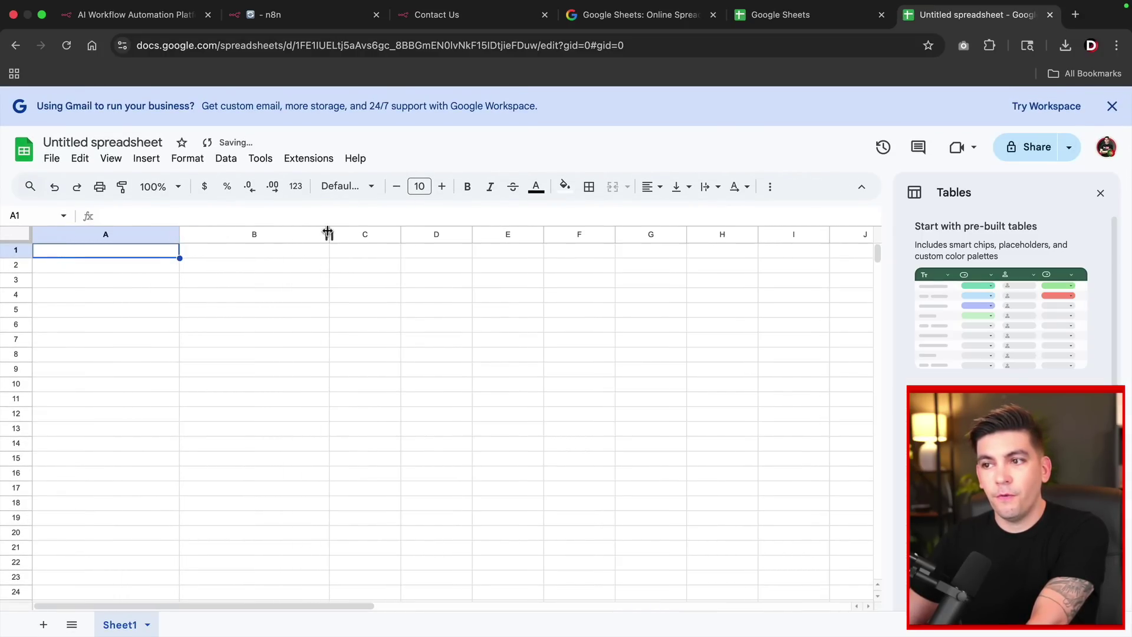
left_click_drag(400, 234, 475, 234)
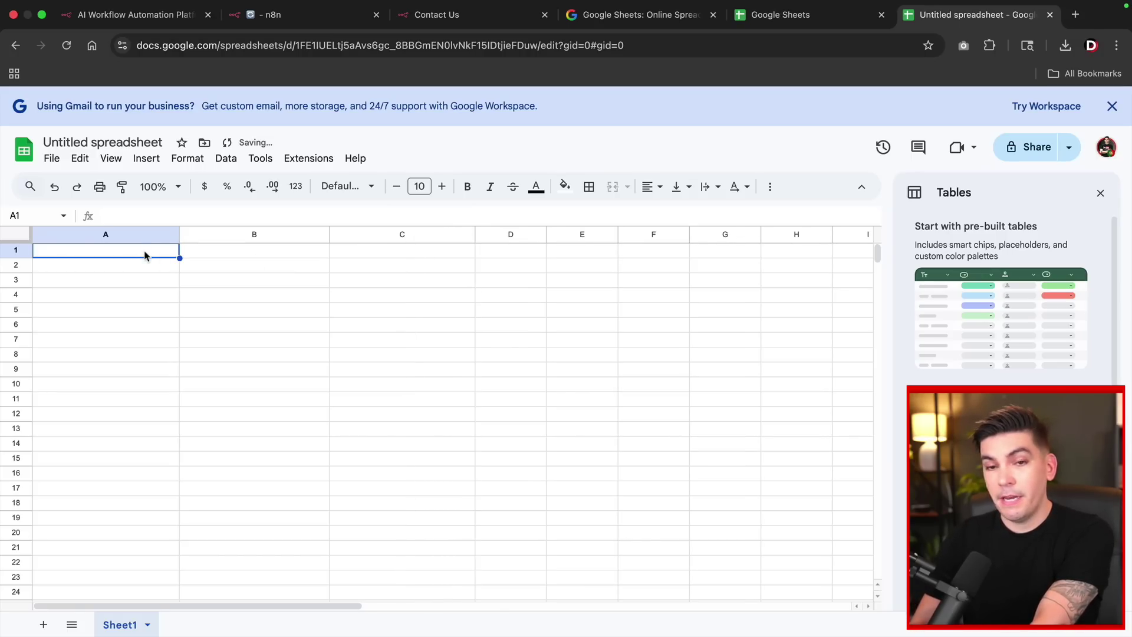
Enter the headers Name, Email and Message in A1, B1 and C1.
type("Name")
key("Tab")
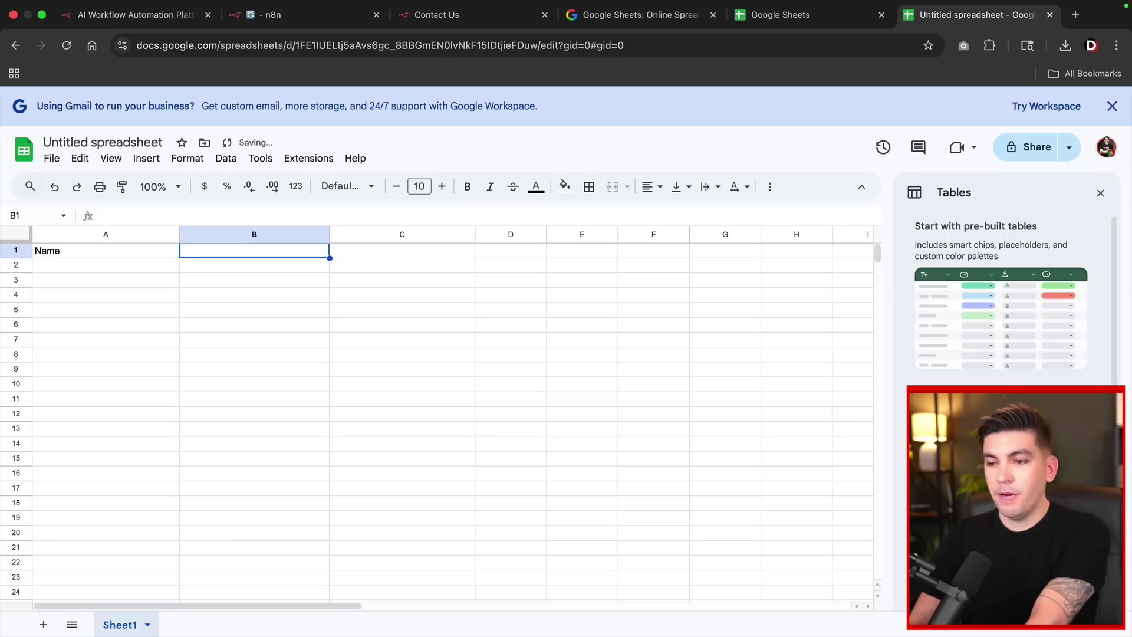
type("Email")
key("Tab")
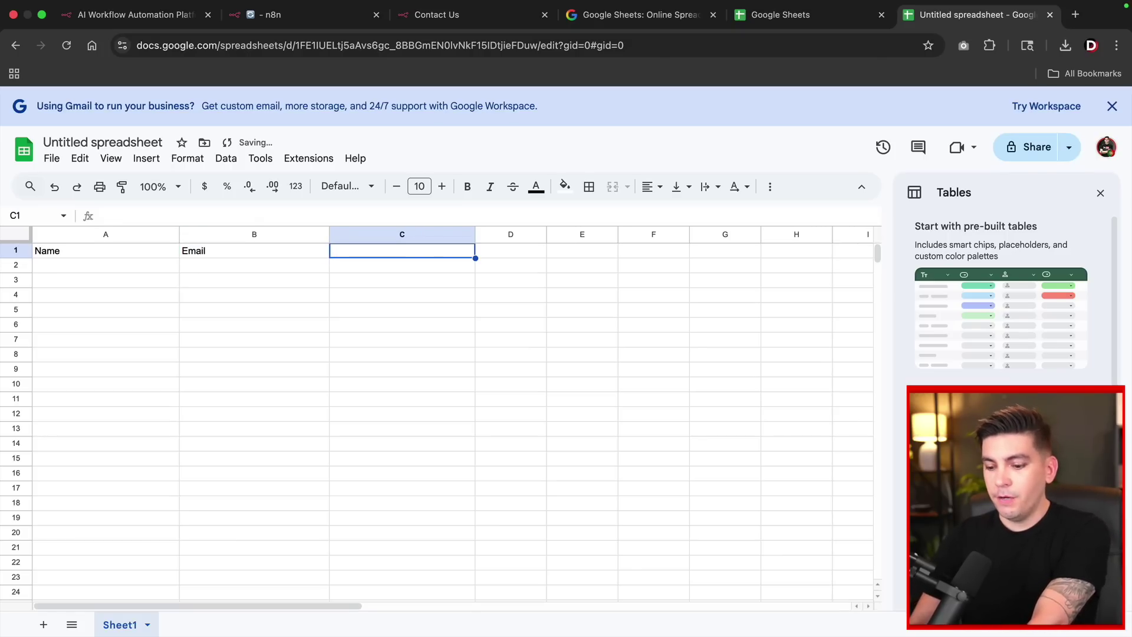
type("Message")
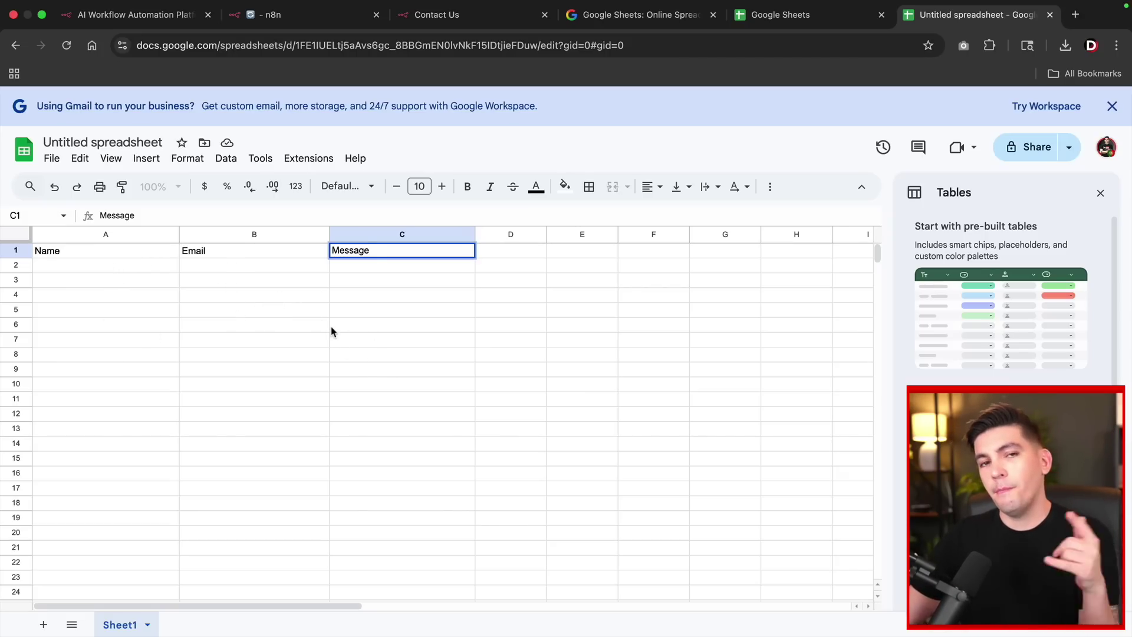
Create and authorise a new Google Sheets credential by signing in with Google.
left_click(312, 16)
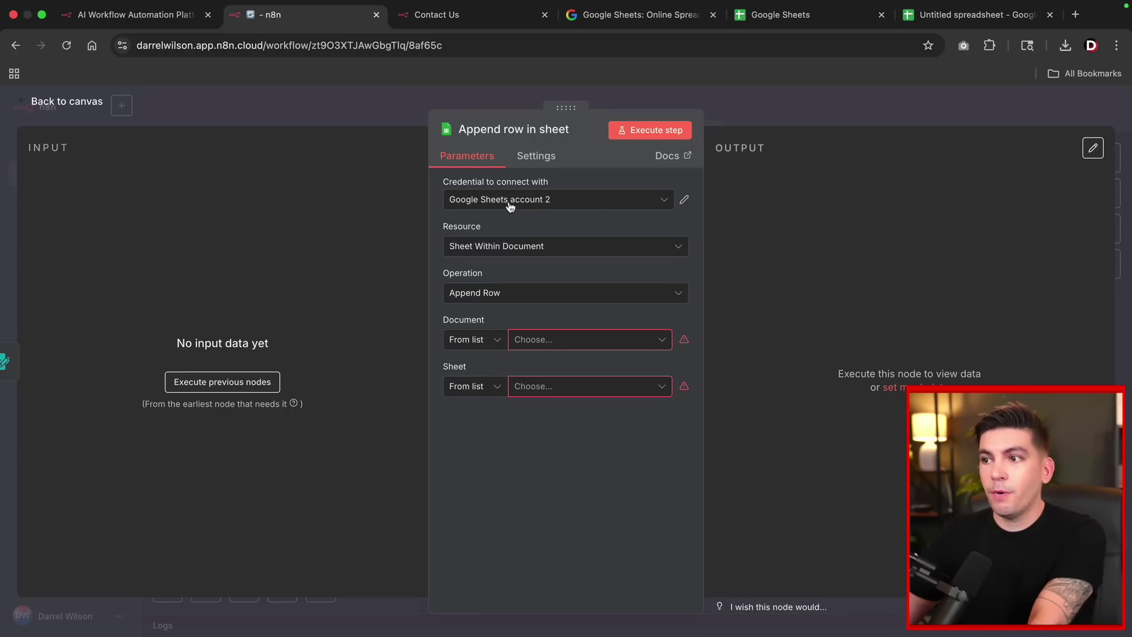
left_click(509, 201)
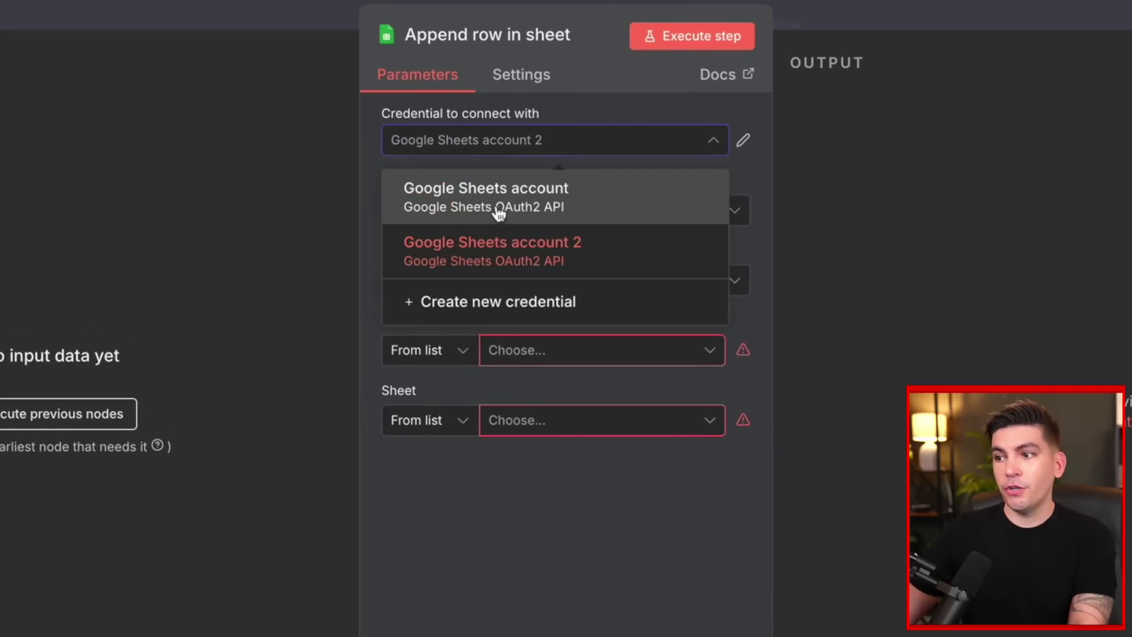
left_click(499, 303)
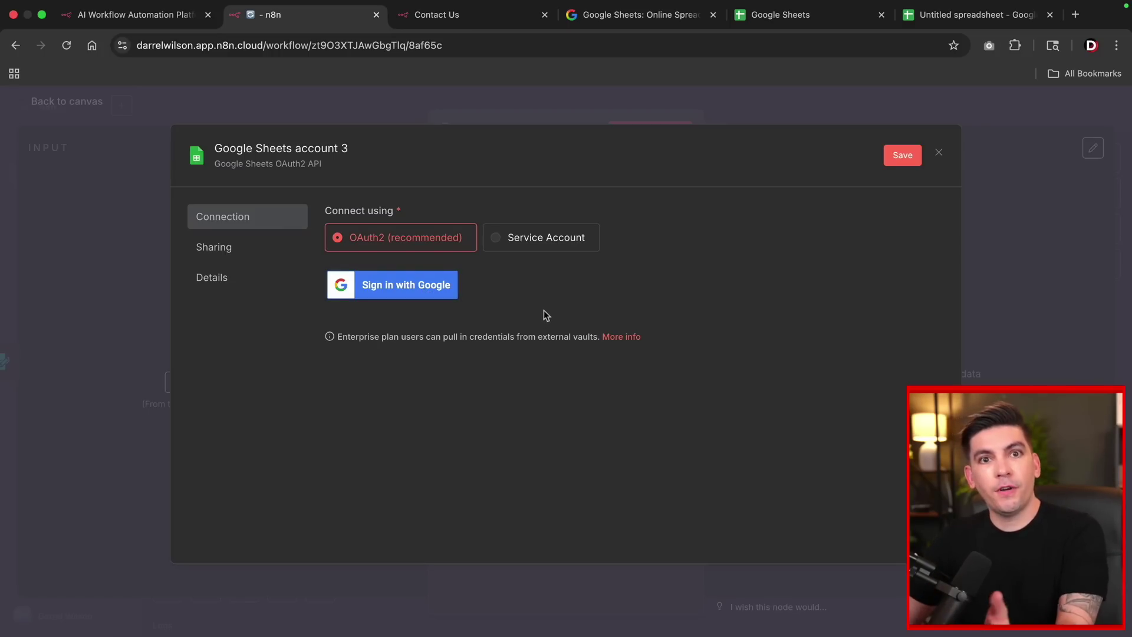
left_click(412, 292)
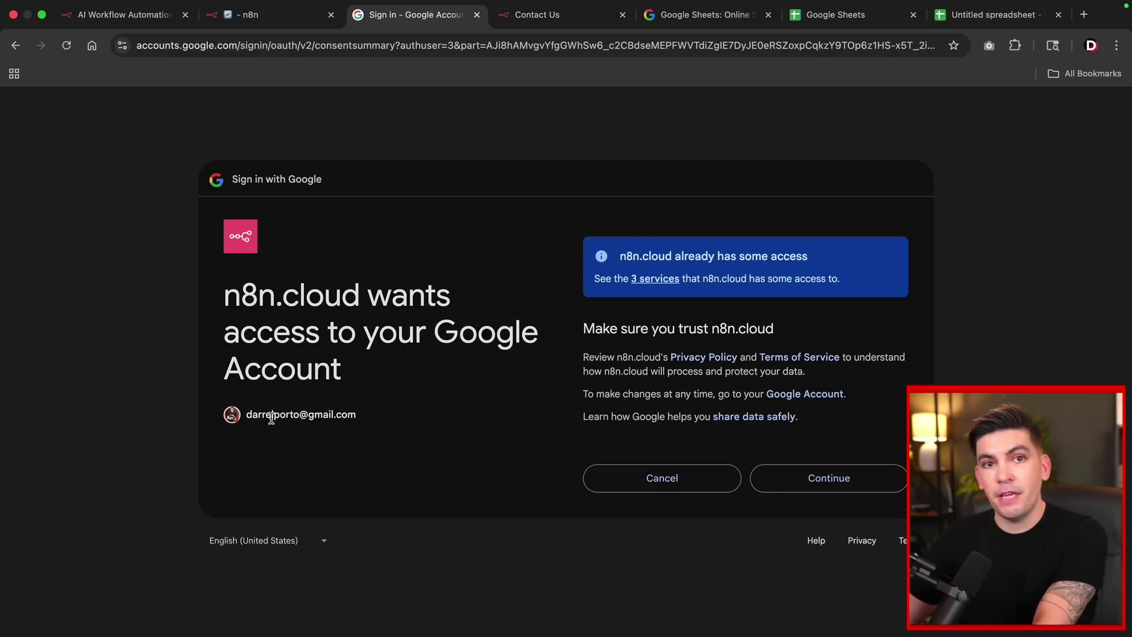
left_click(828, 479)
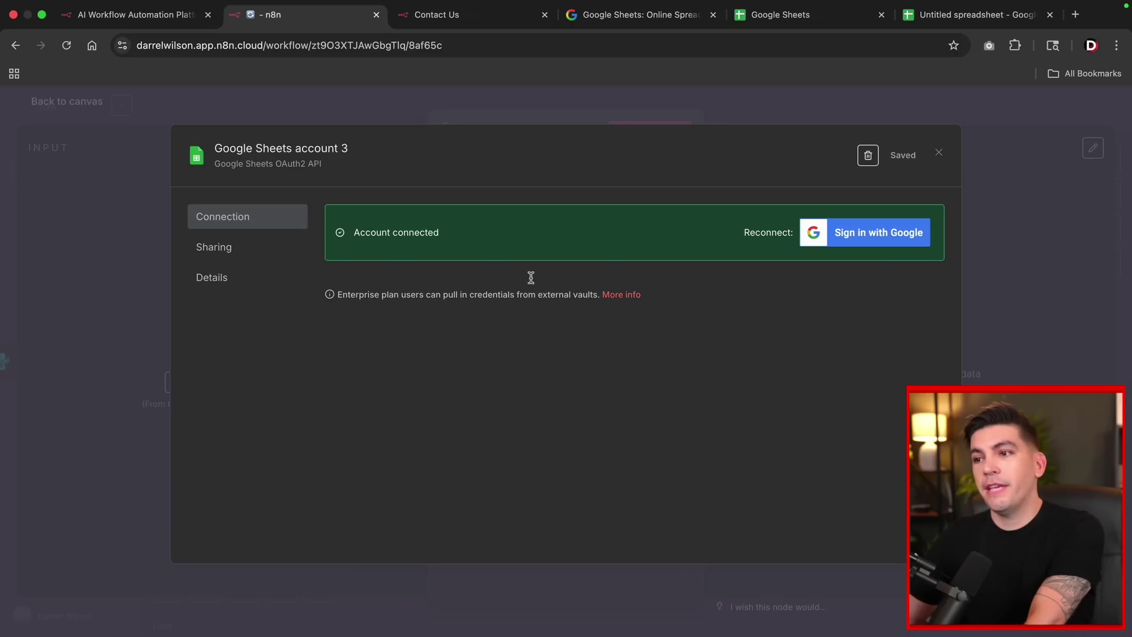
left_click(940, 153)
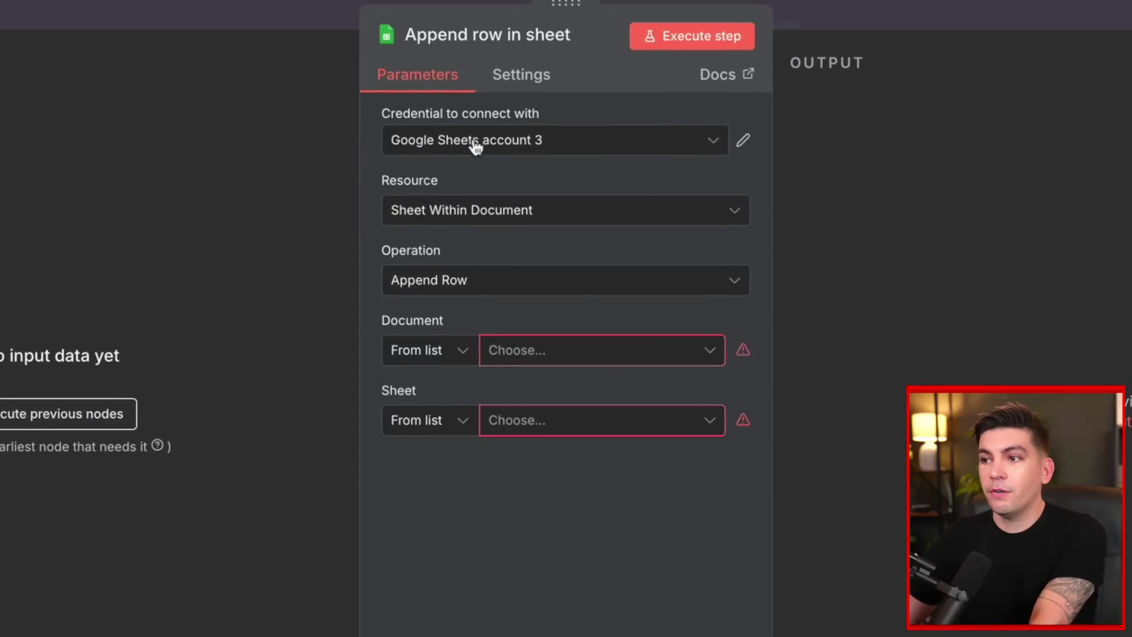
Use Google Sheets account 3 with resource Sheet Within Document and operation Append Row.
left_click(475, 147)
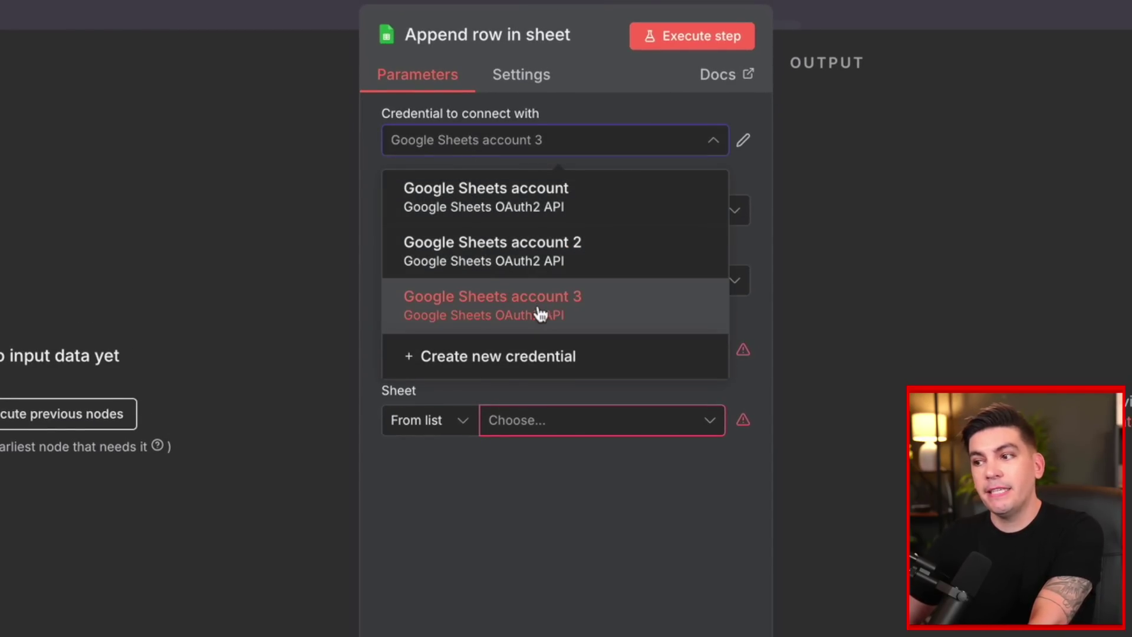
left_click(522, 314)
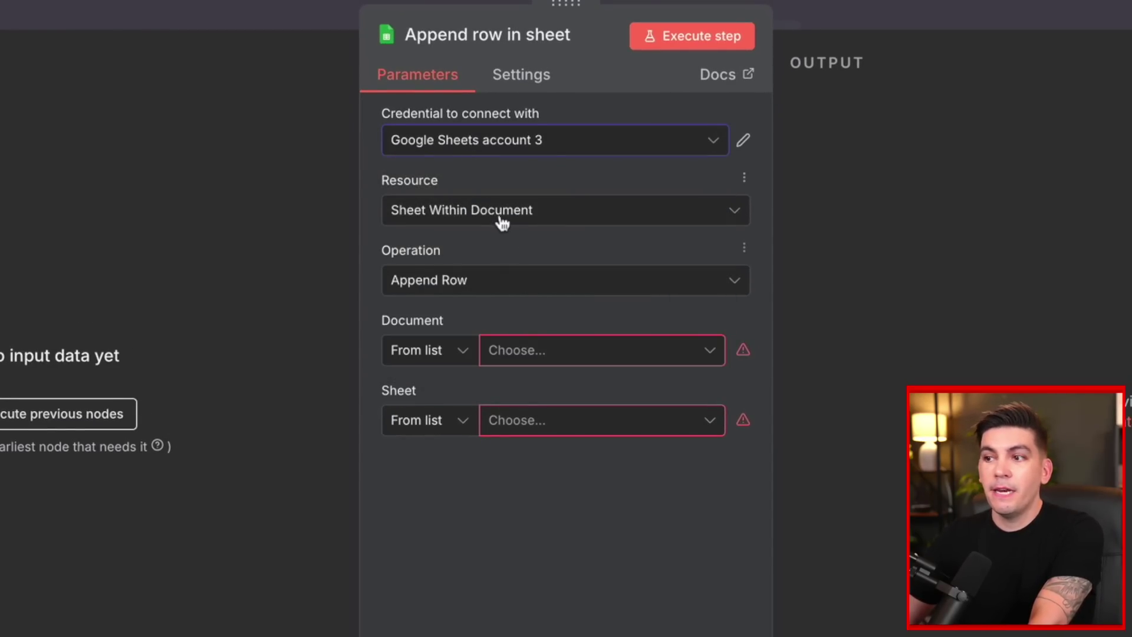
left_click(505, 221)
left_click(498, 301)
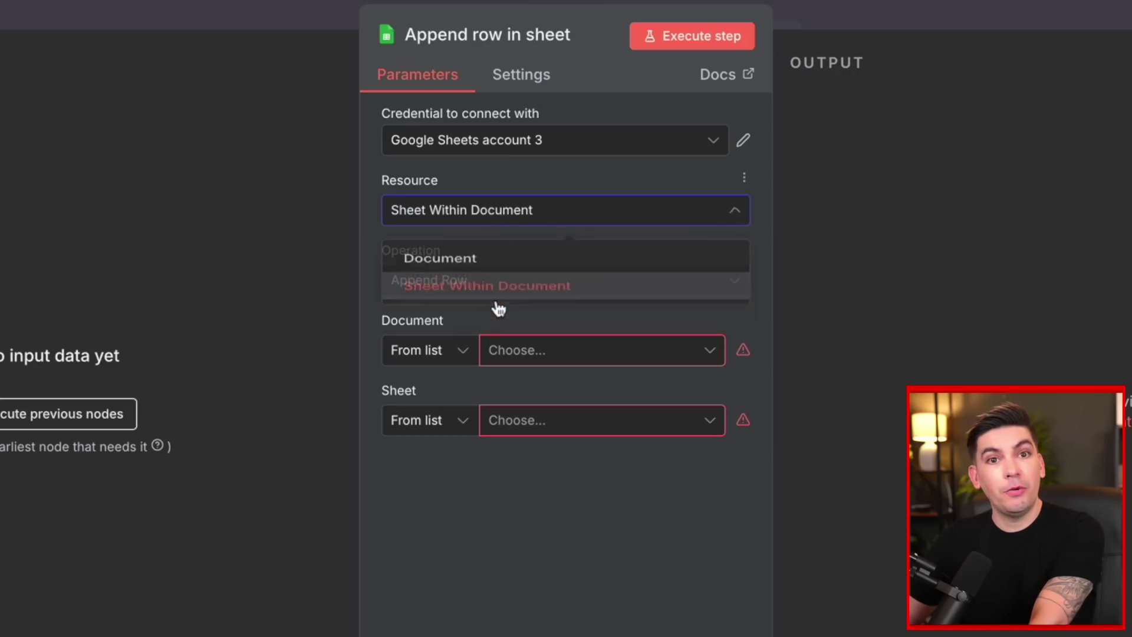
left_click(500, 287)
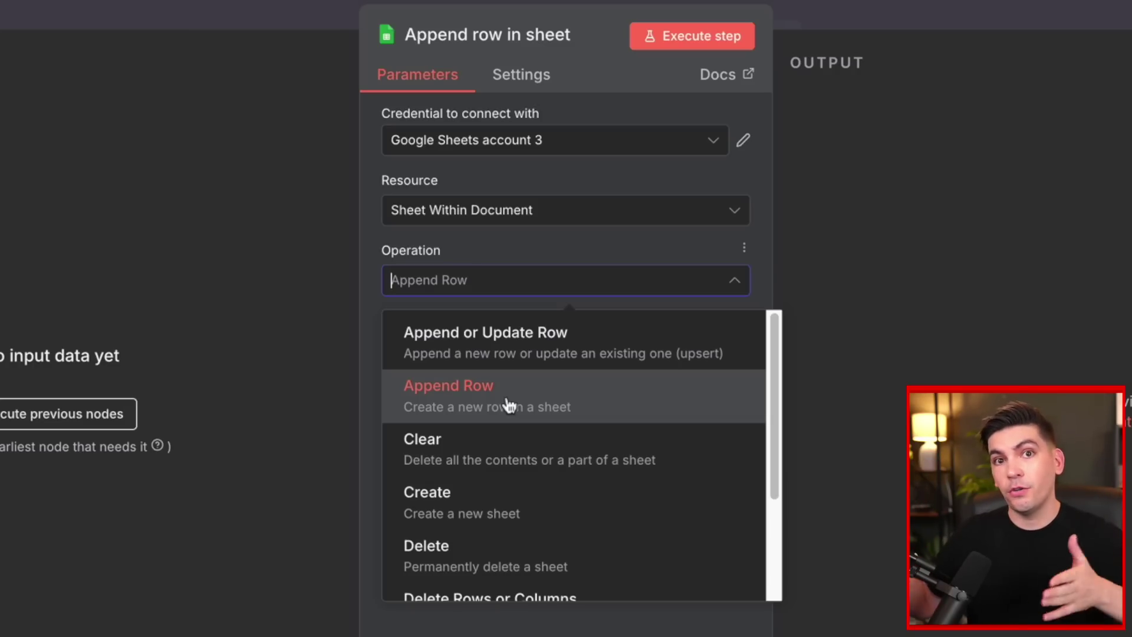
left_click(508, 404)
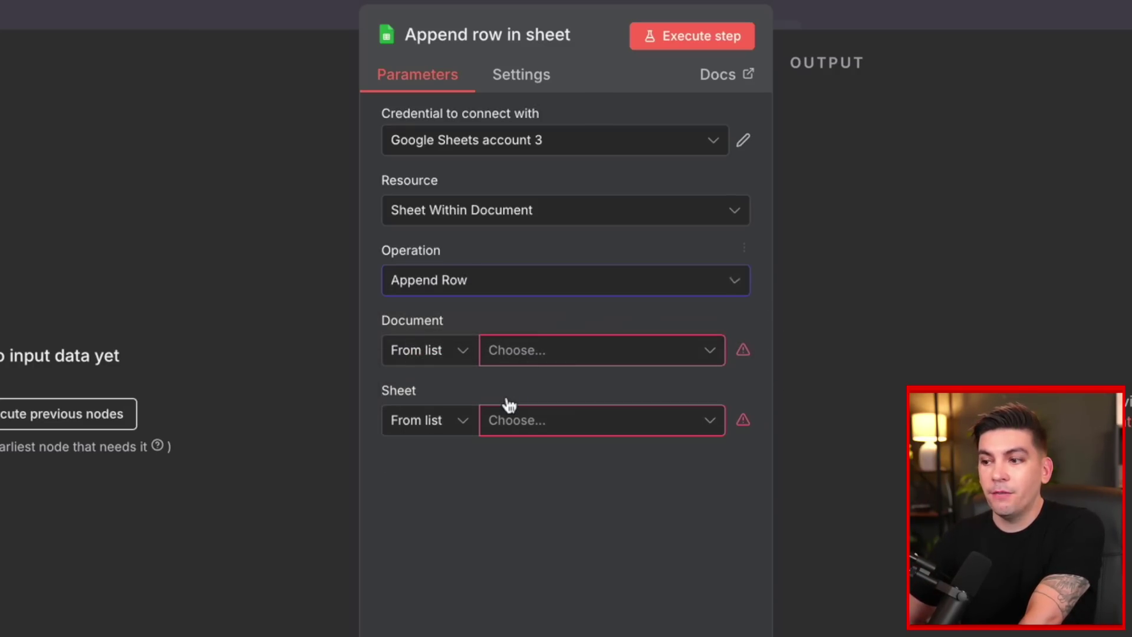
Rename the untitled spreadsheet to 'N8N TUTORIAL'.
left_click(535, 354)
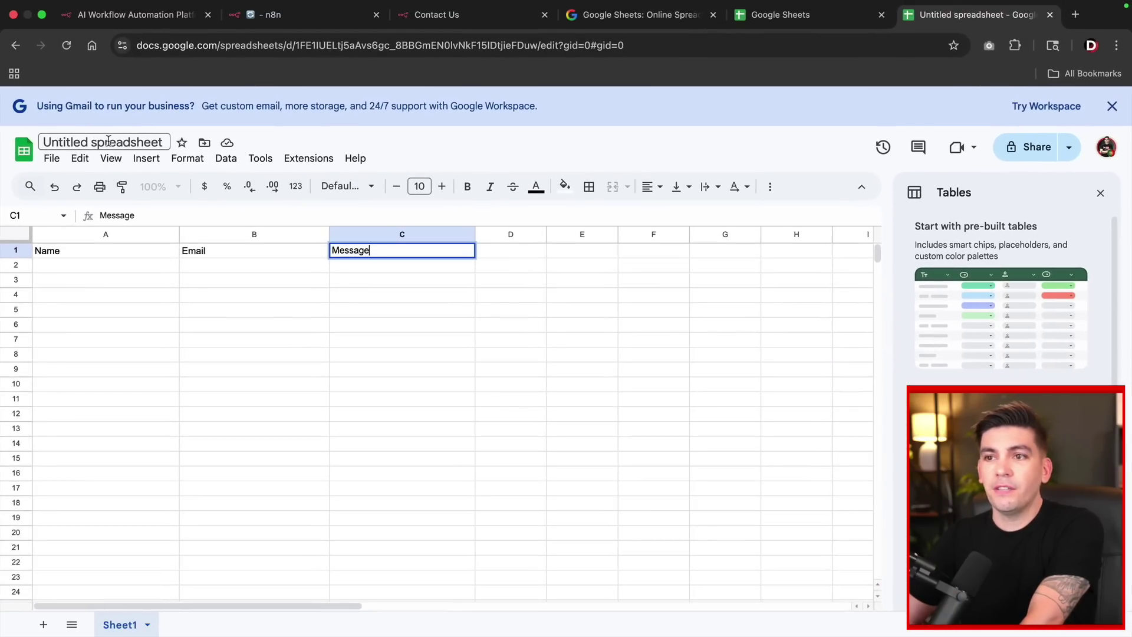
left_click(109, 142)
type("N8N TUTORIAL")
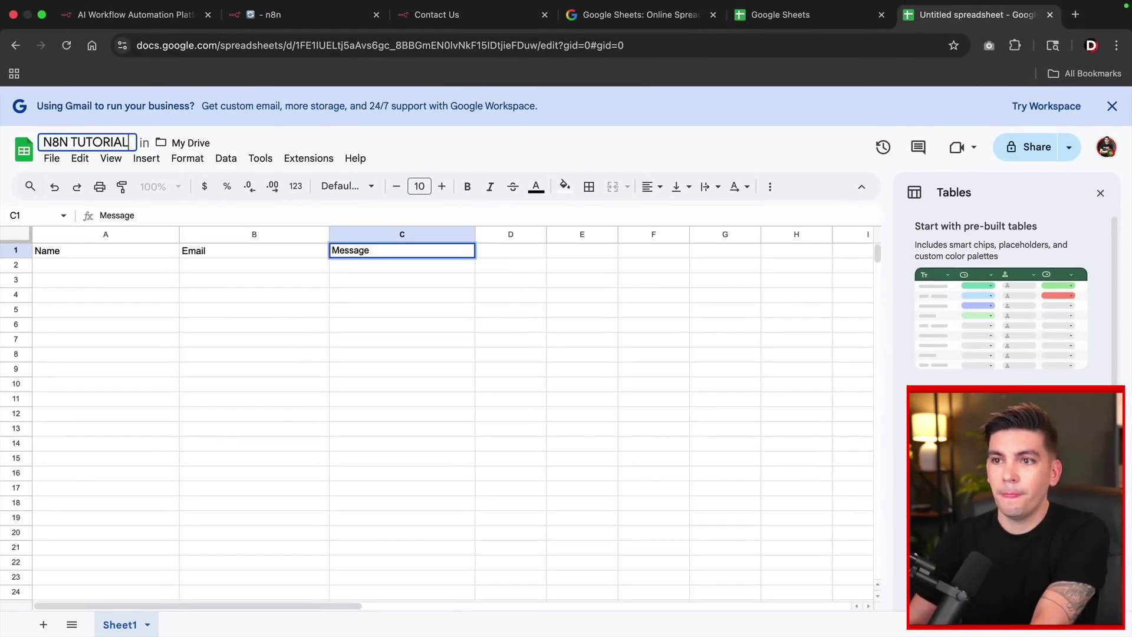
key("Return")
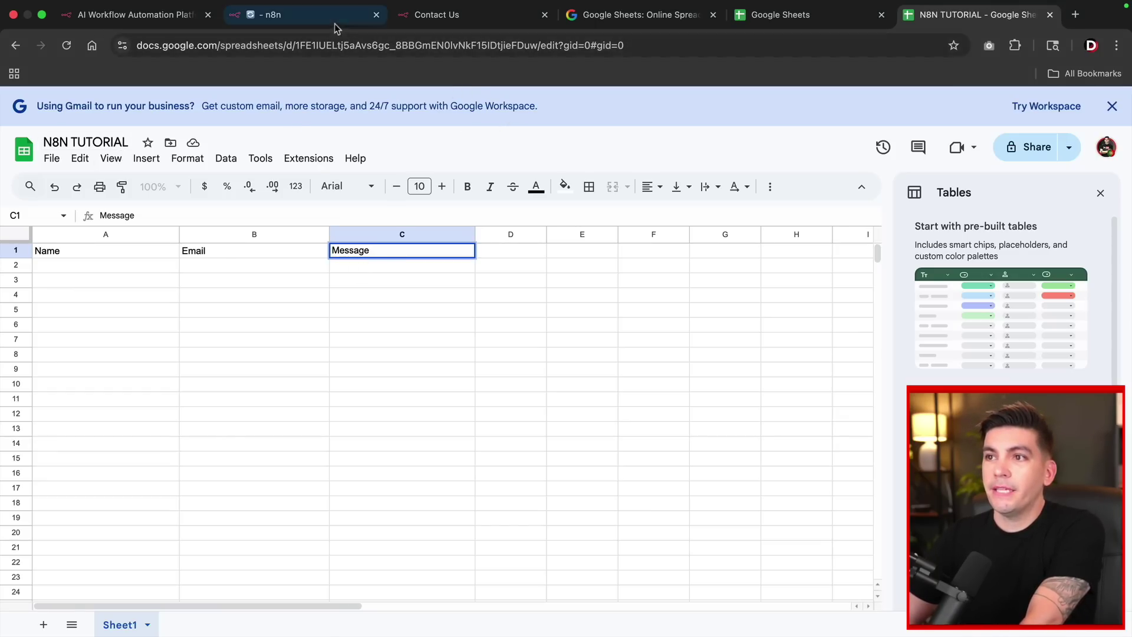
Point the node at Sheet1 of the N8N TUTORIAL document.
left_click(316, 20)
left_click(553, 419)
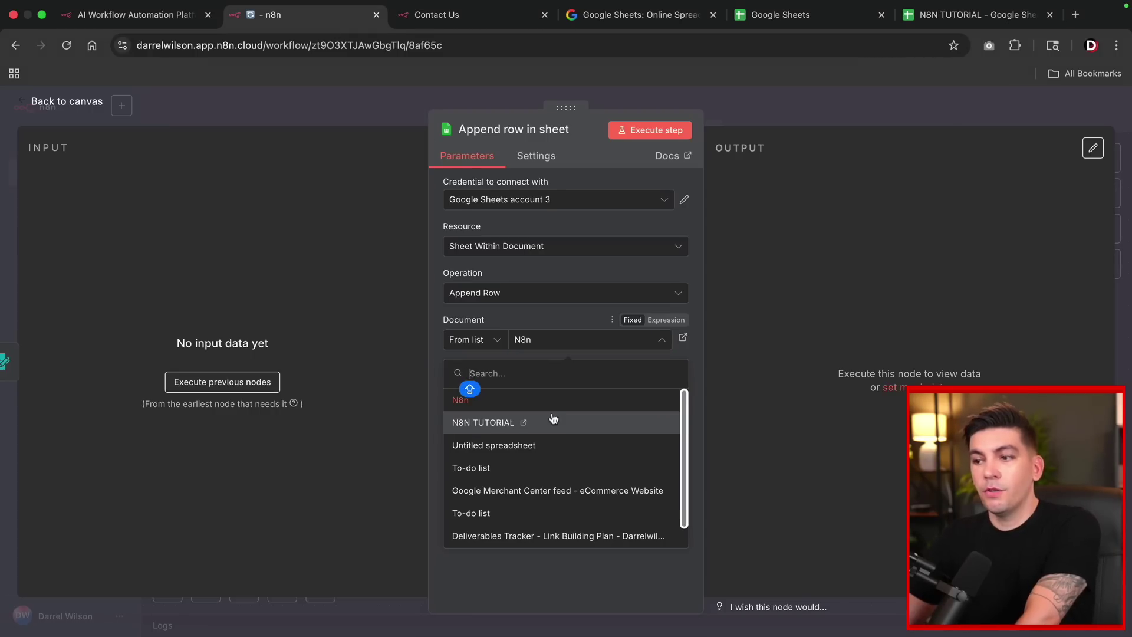
left_click(551, 424)
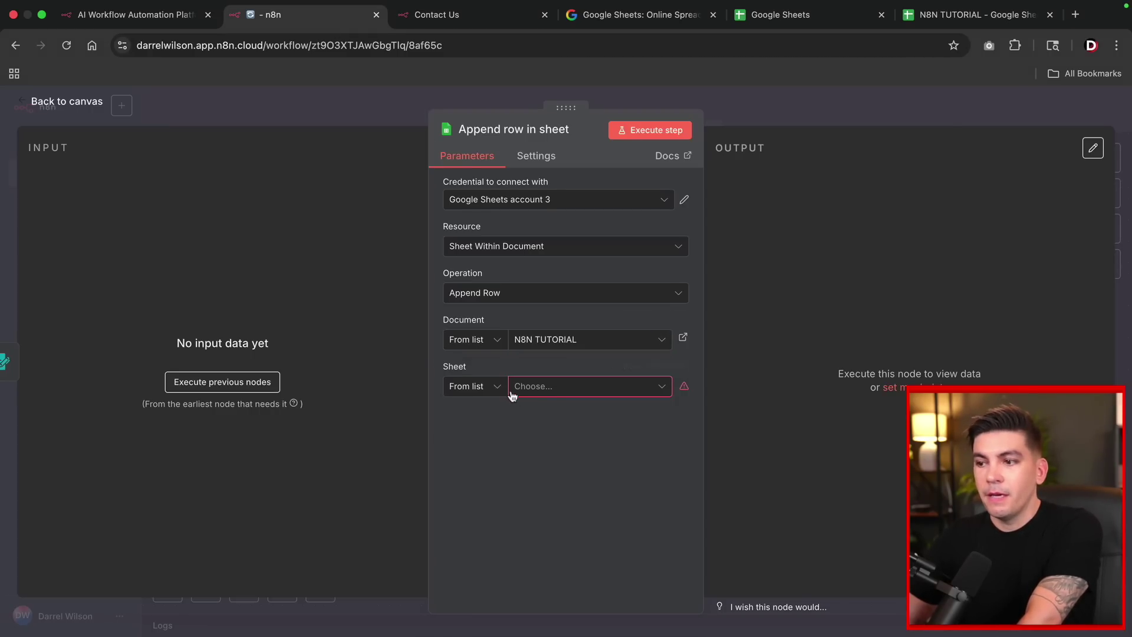
left_click(538, 387)
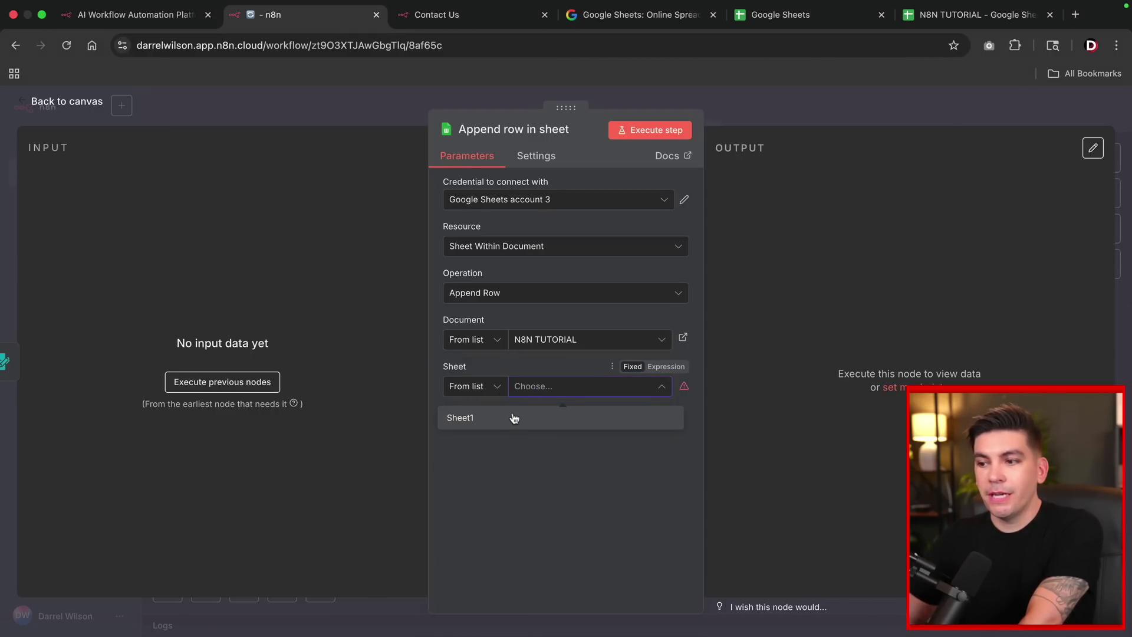
left_click(512, 419)
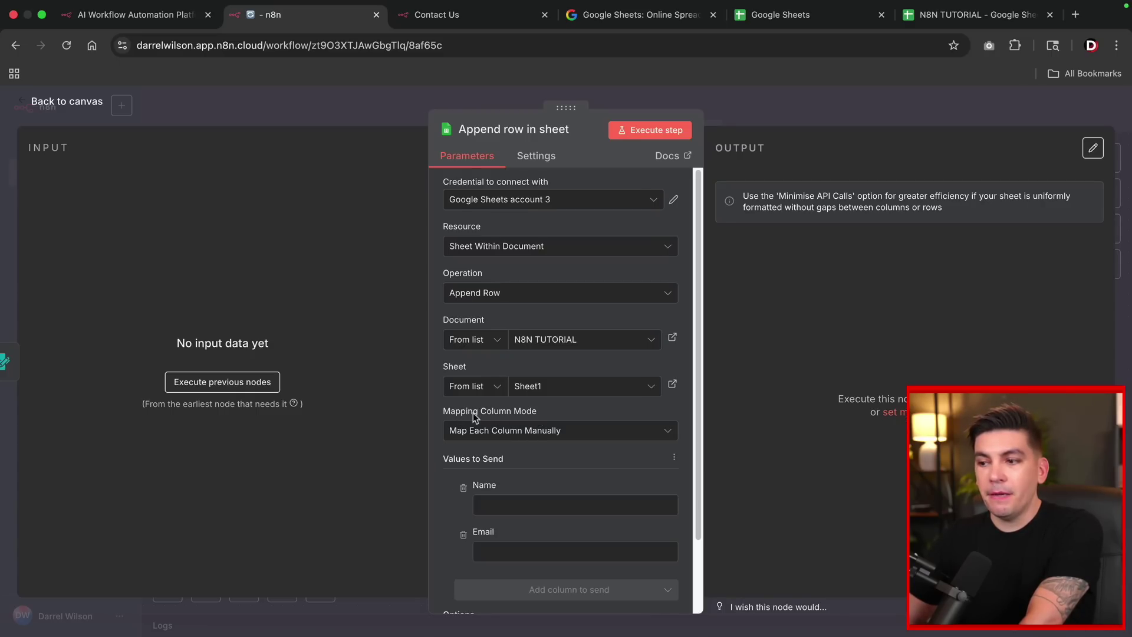
Set Mapping Column Mode to Map Each Column Manually.
scroll(518, 413, "down", 3)
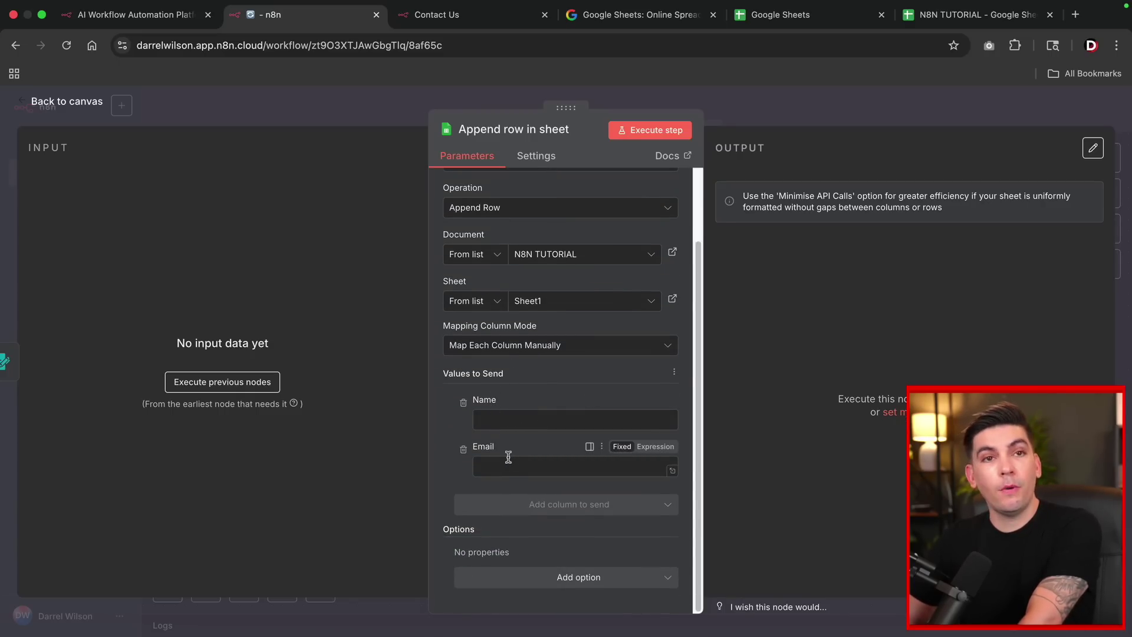
left_click(516, 350)
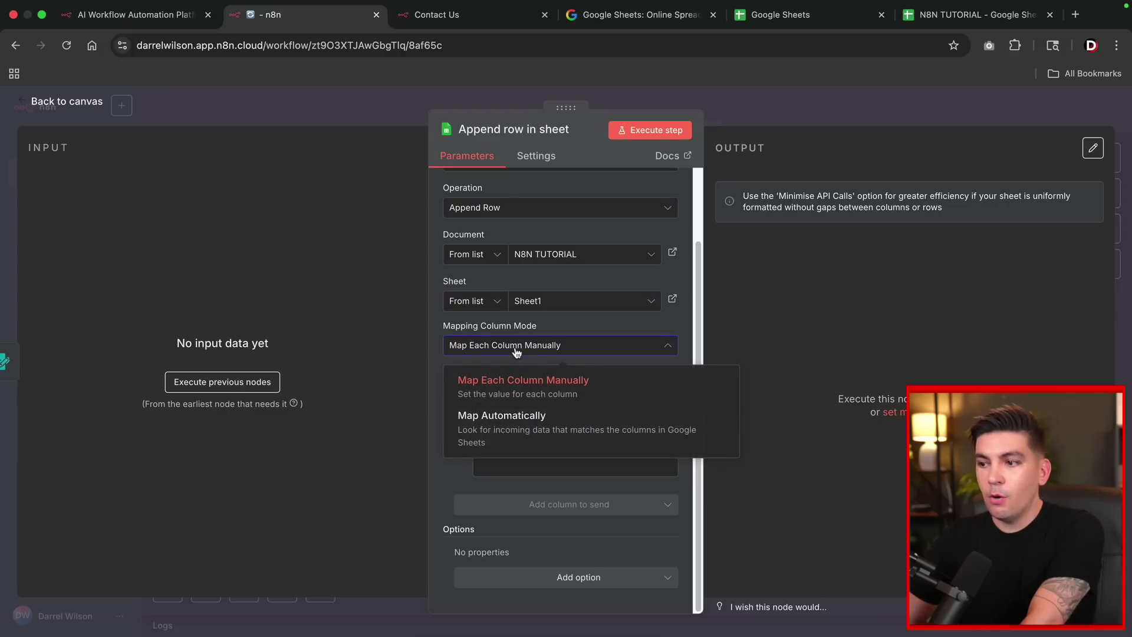
left_click(522, 426)
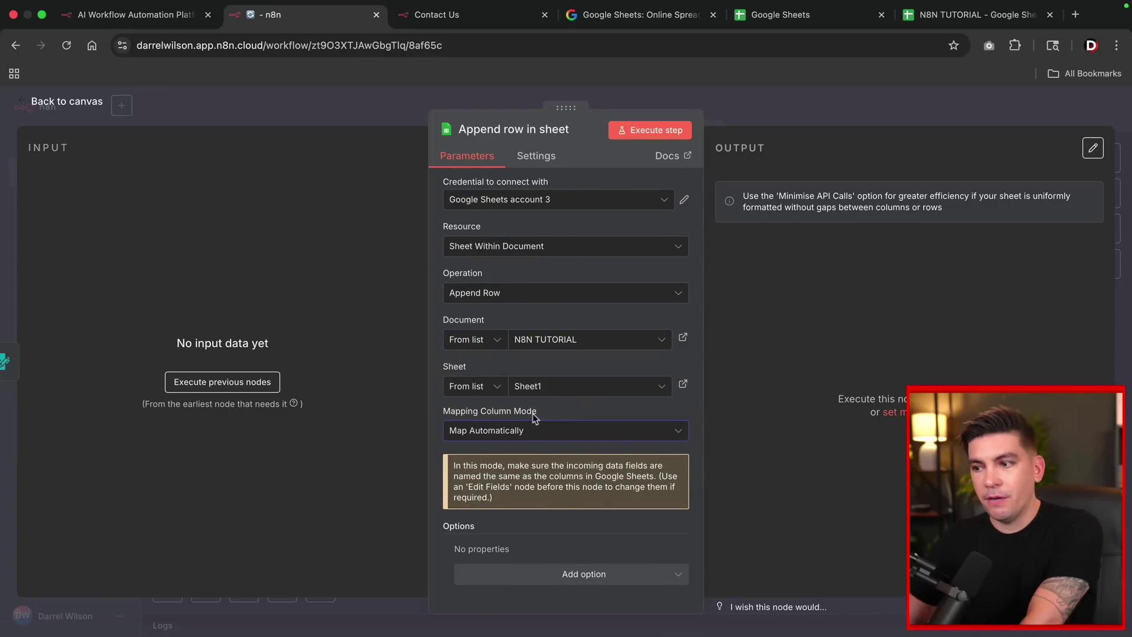
left_click(533, 421)
left_click(552, 463)
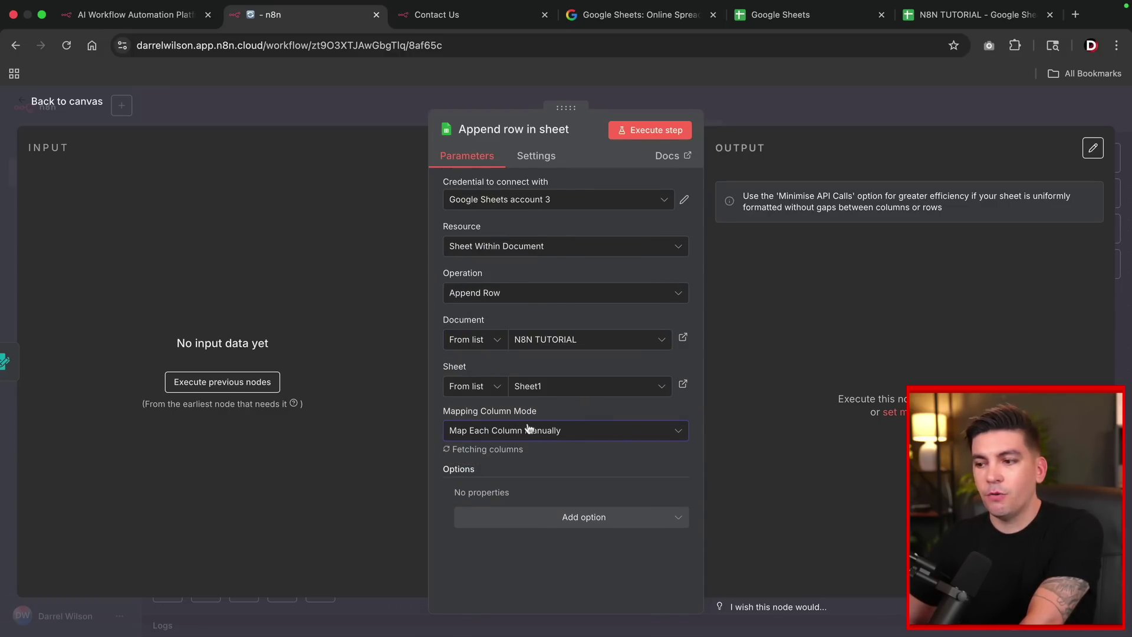
scroll(532, 449, "down", 3)
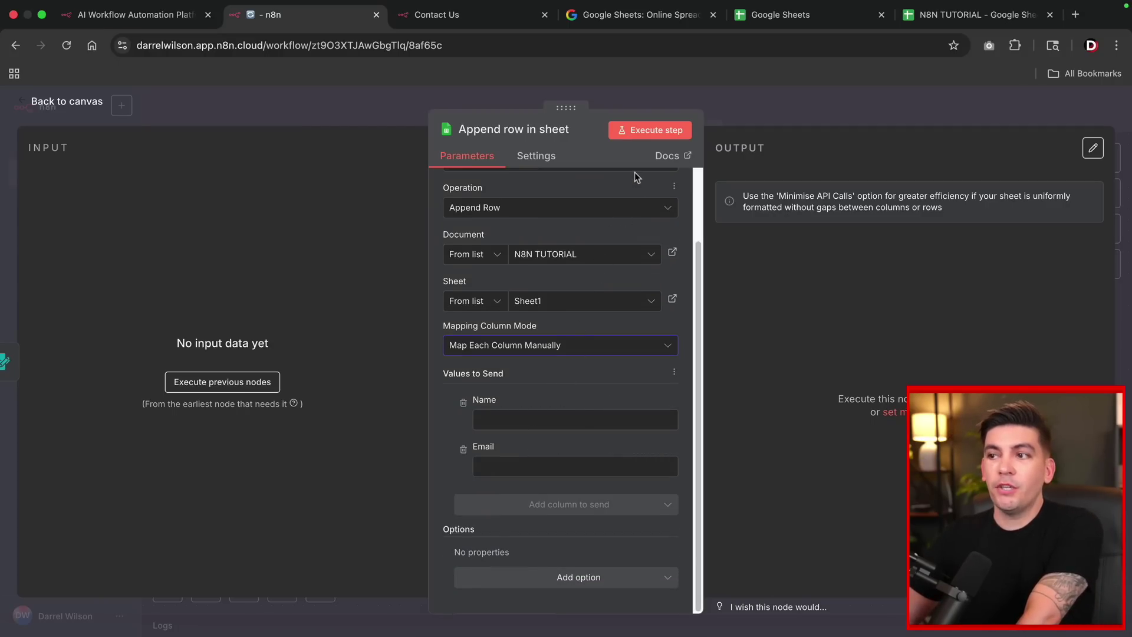
Submit a test Contact Us form with a name, an e-mail and the message 'HOWDY'.
left_click(648, 133)
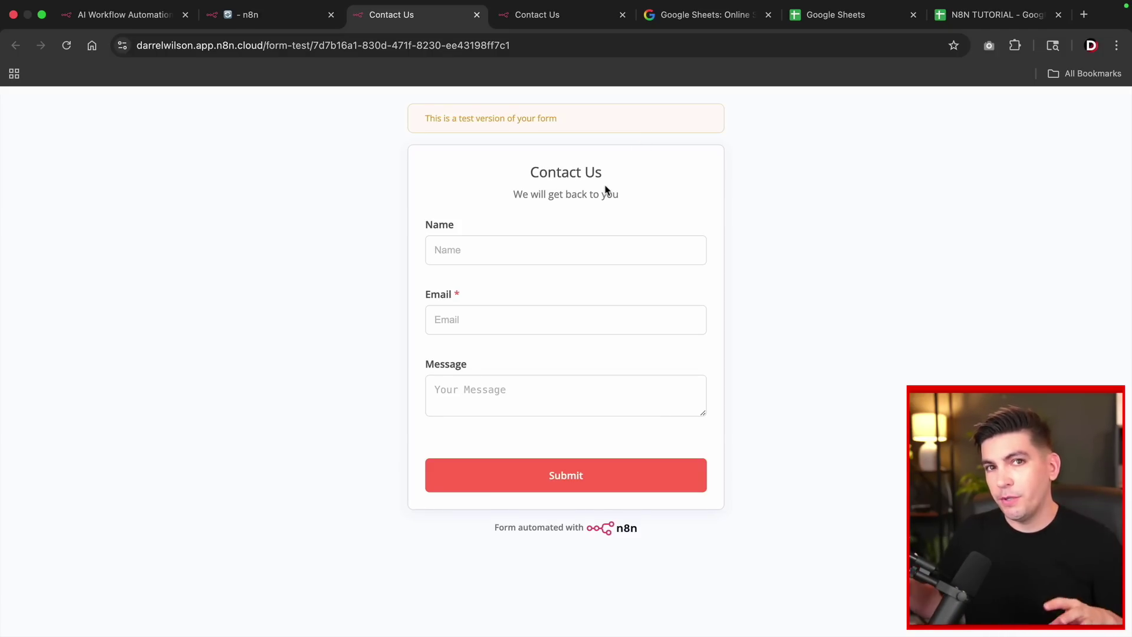
left_click(562, 258)
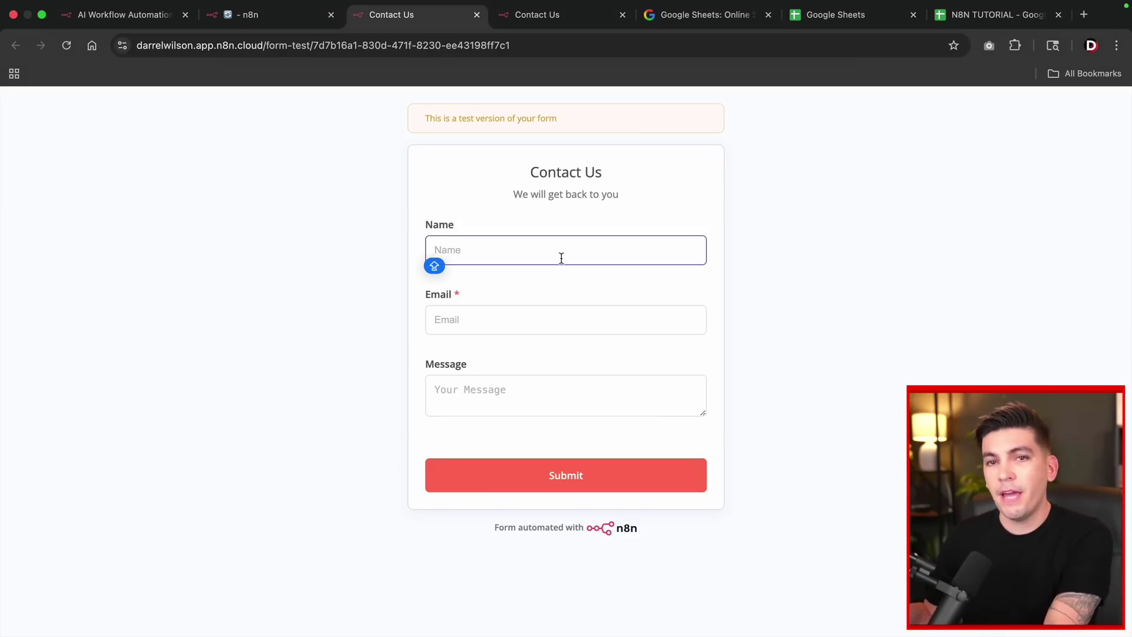
type("DARREL")
key("Tab")
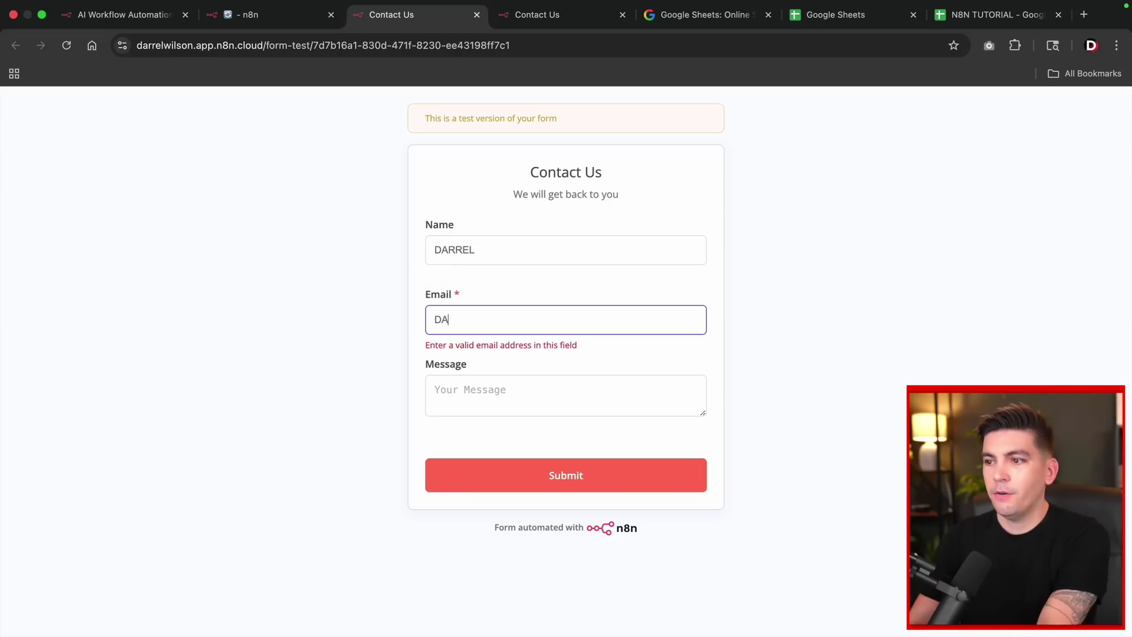
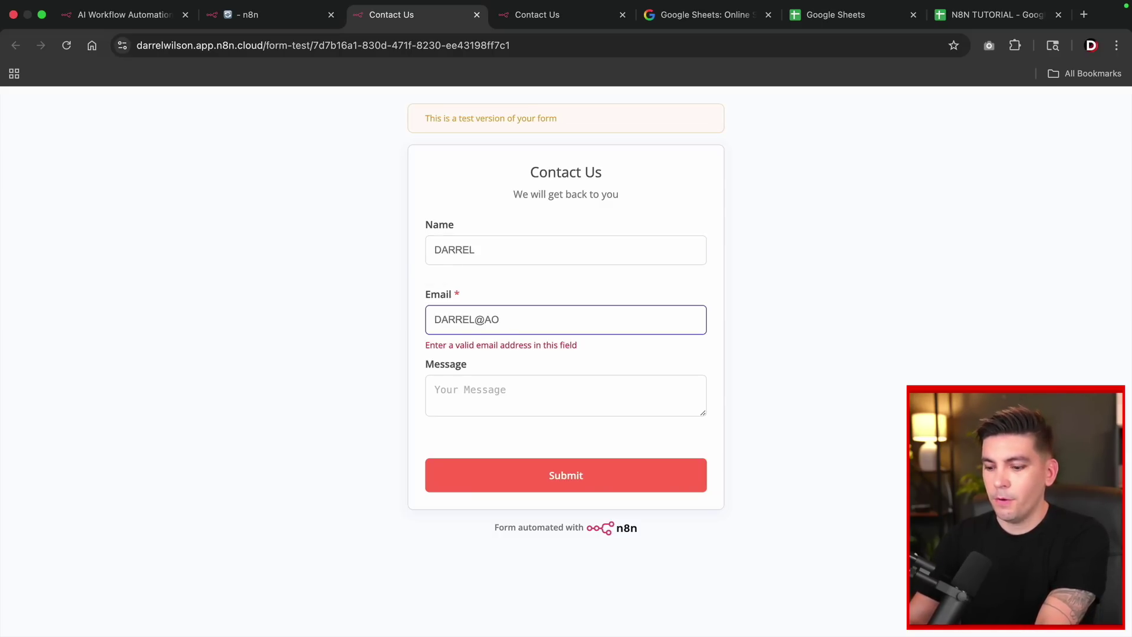
key("Tab")
type("HOWDY")
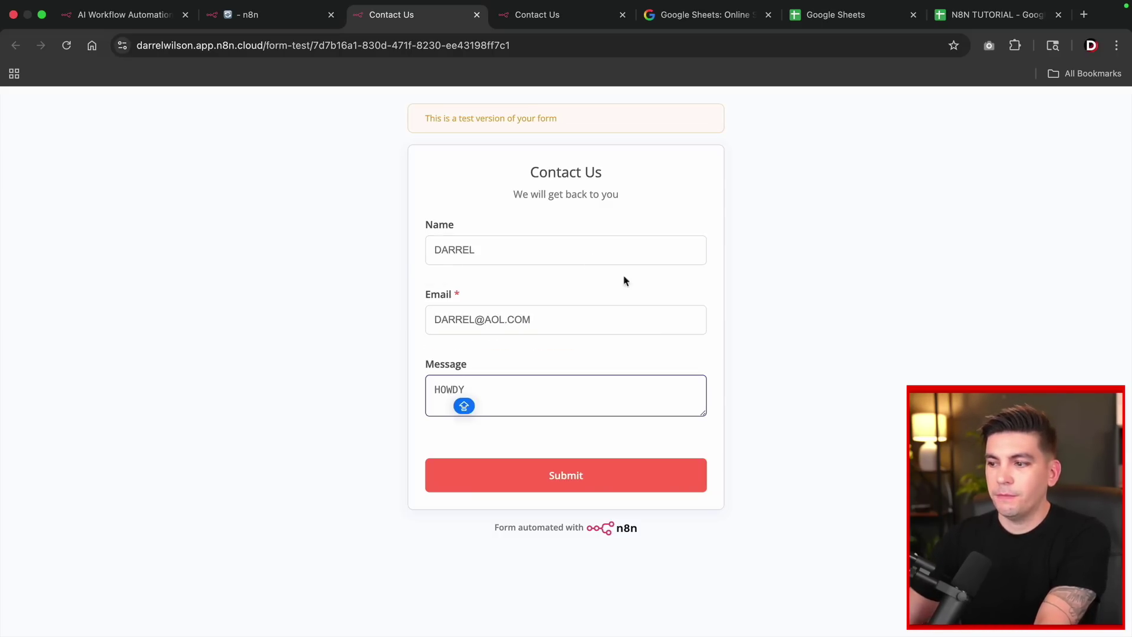
left_click(621, 471)
key("ctrl+shift+Tab")
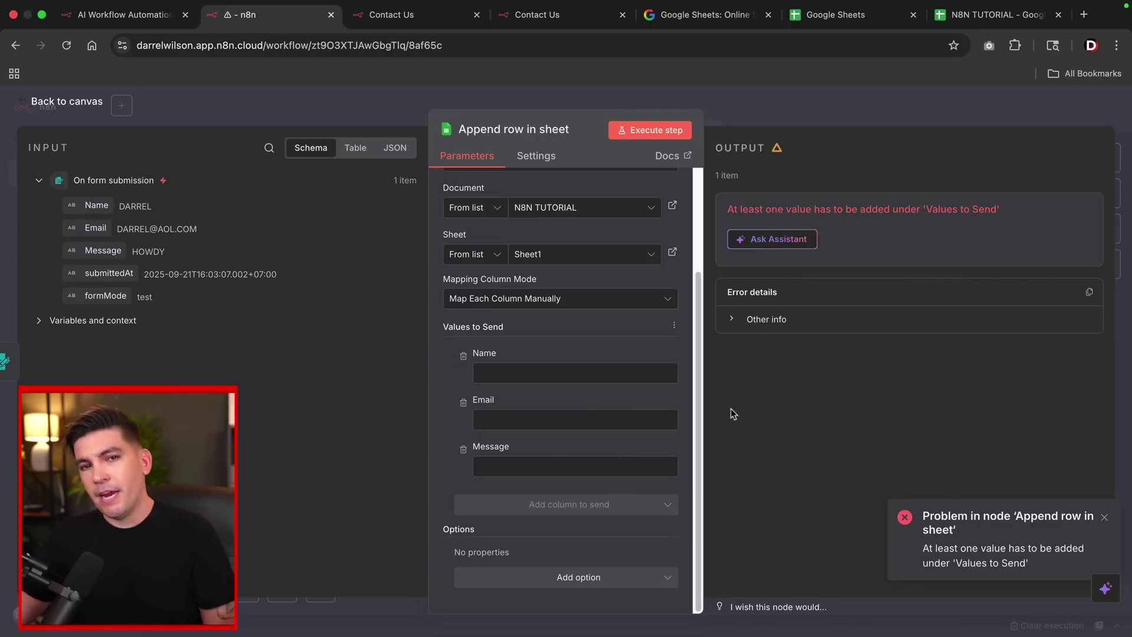
Map the incoming Name, Email and Message fields into the matching sheet columns.
left_click(510, 418)
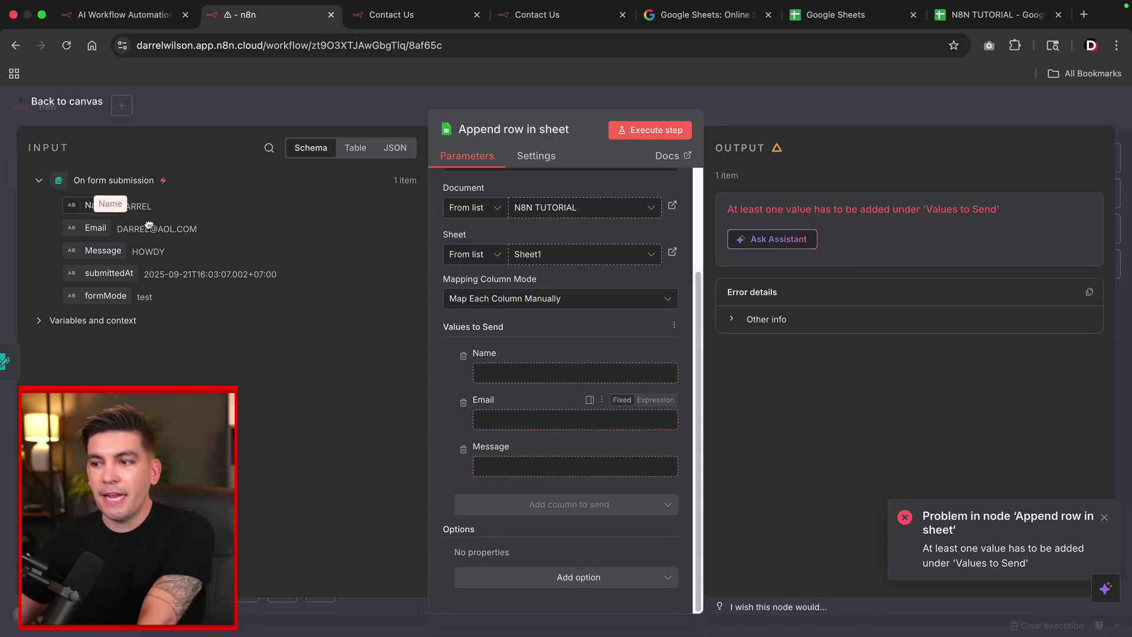
left_click_drag(96, 206, 483, 369)
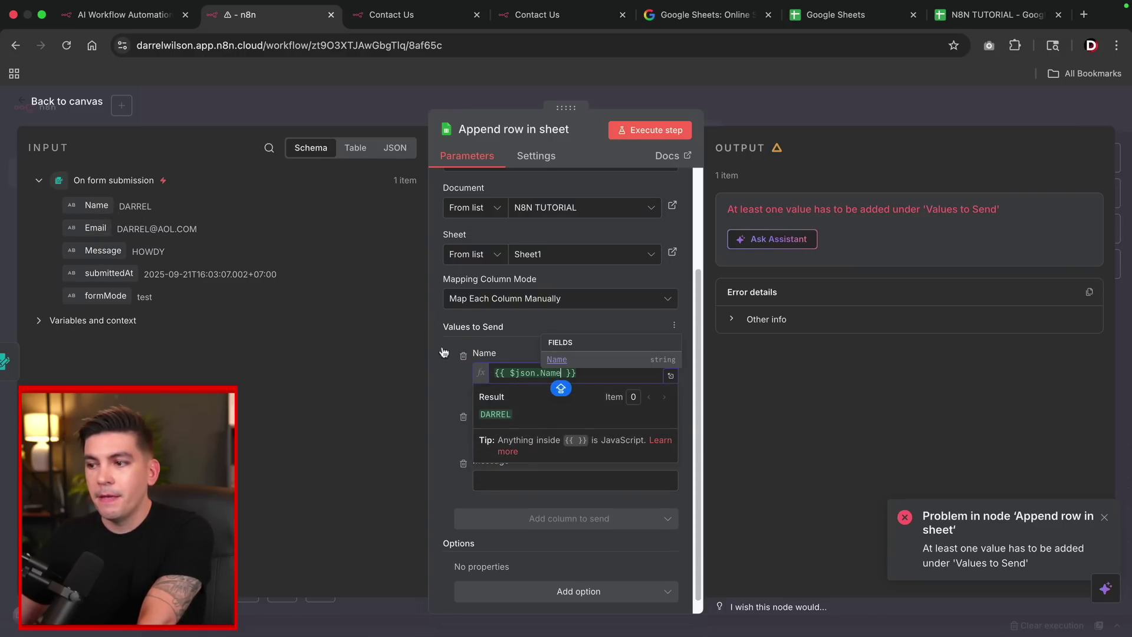
left_click_drag(95, 228, 489, 436)
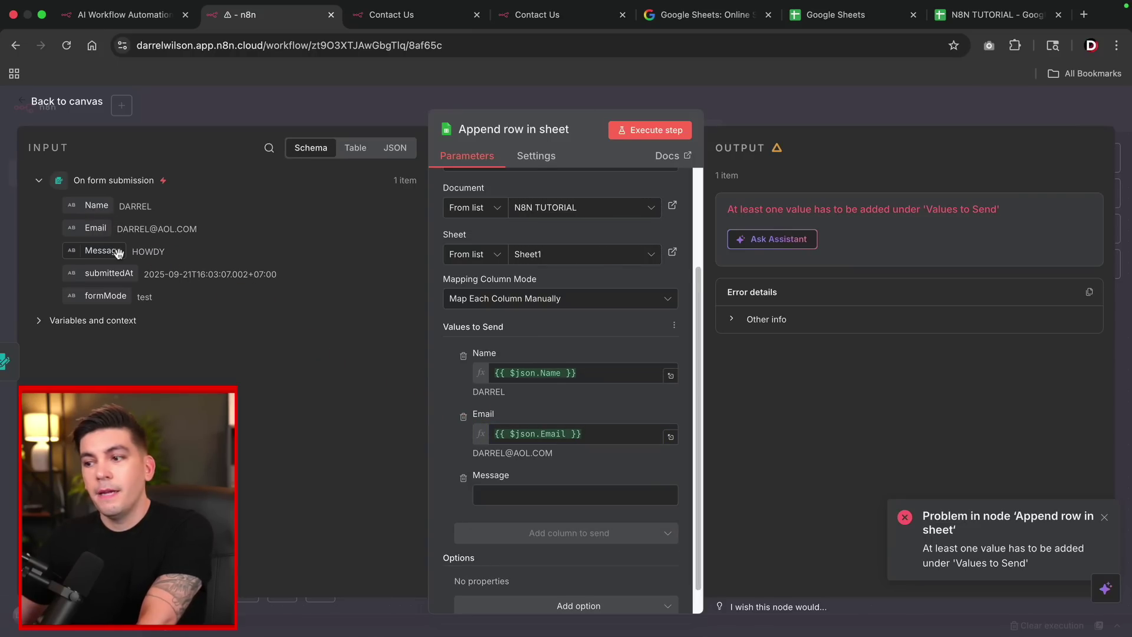
left_click_drag(109, 251, 489, 498)
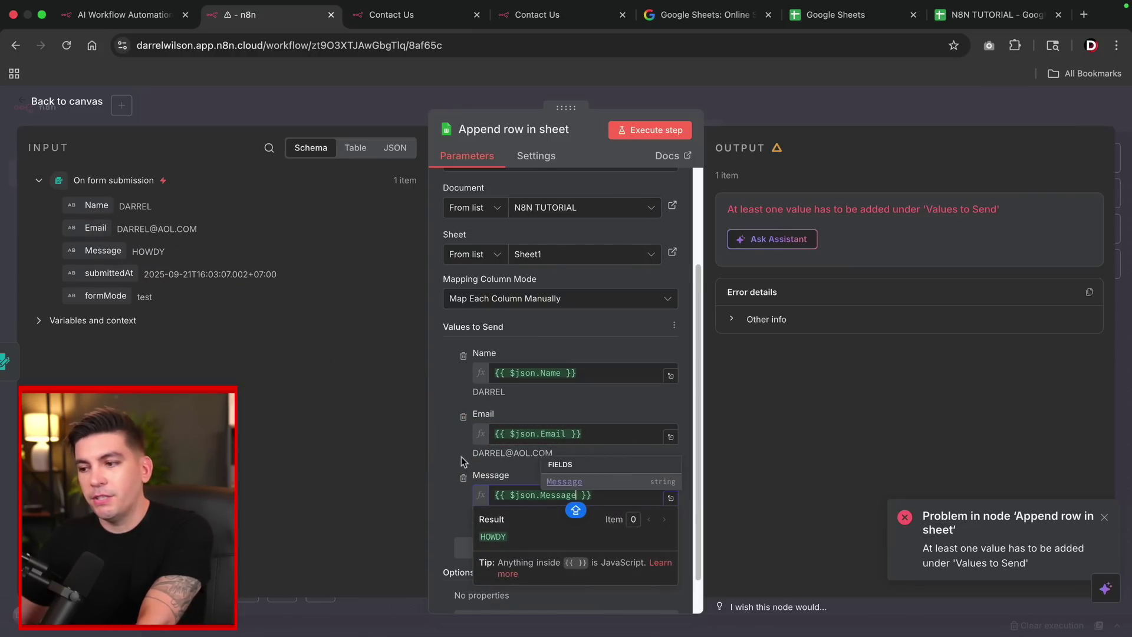
left_click(440, 449)
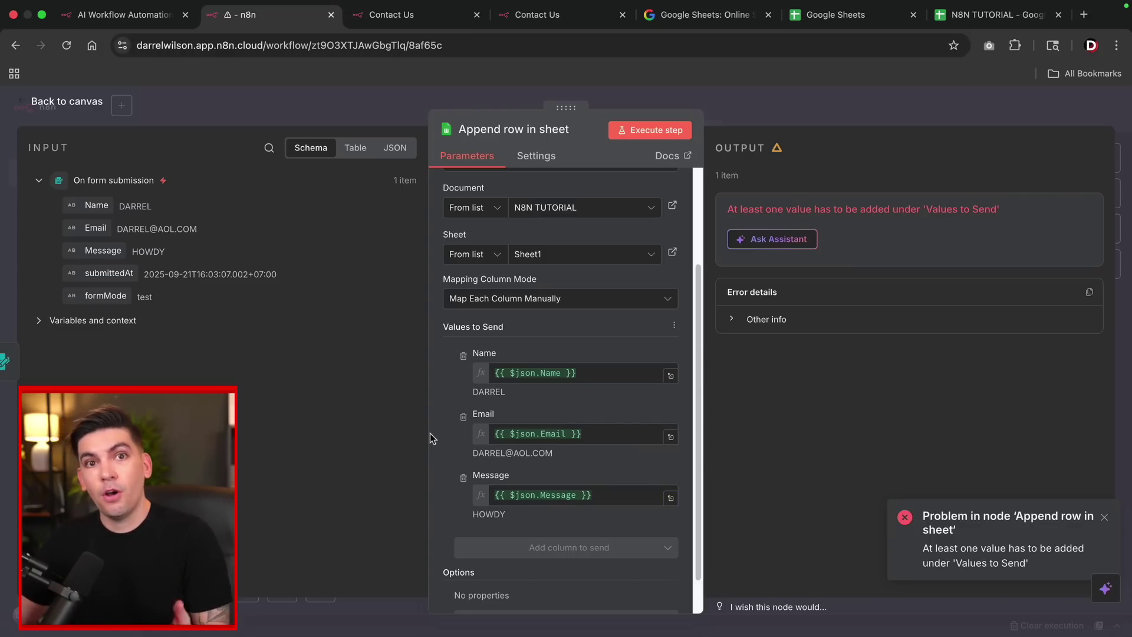
Move the Append row in sheet node higher and start a full test run of the workflow.
left_click(62, 102)
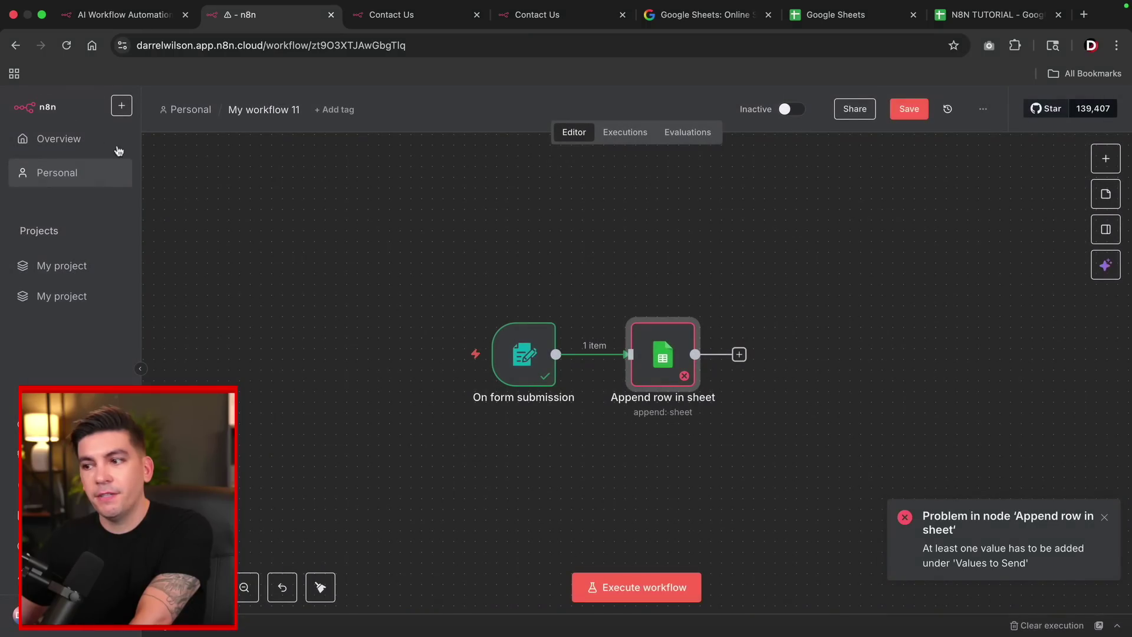
left_click_drag(654, 350, 654, 210)
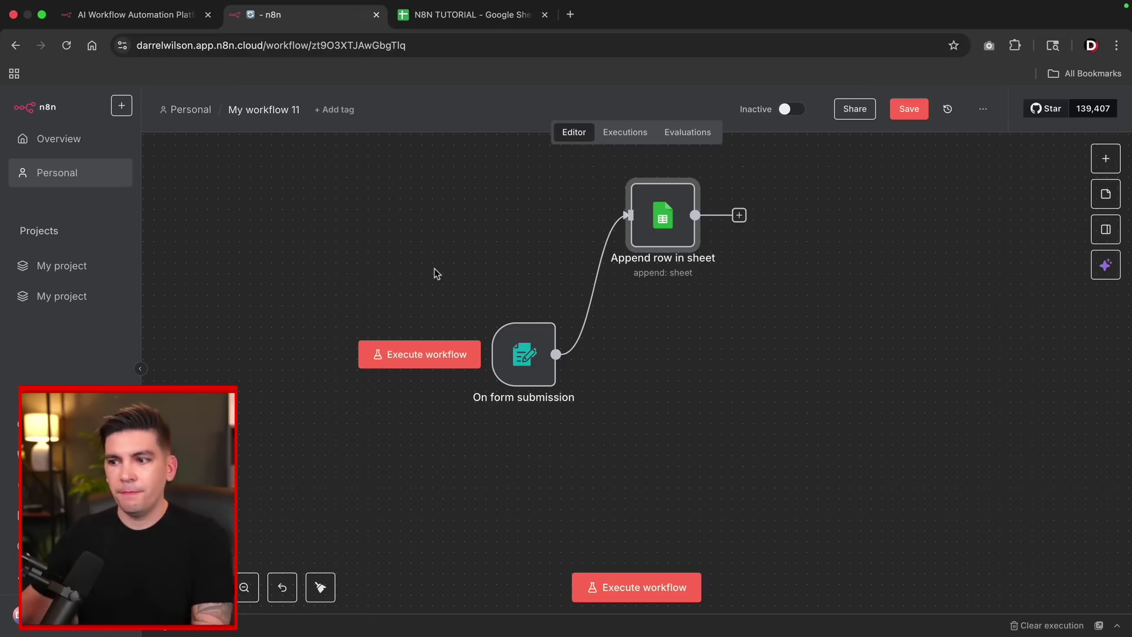
left_click(635, 589)
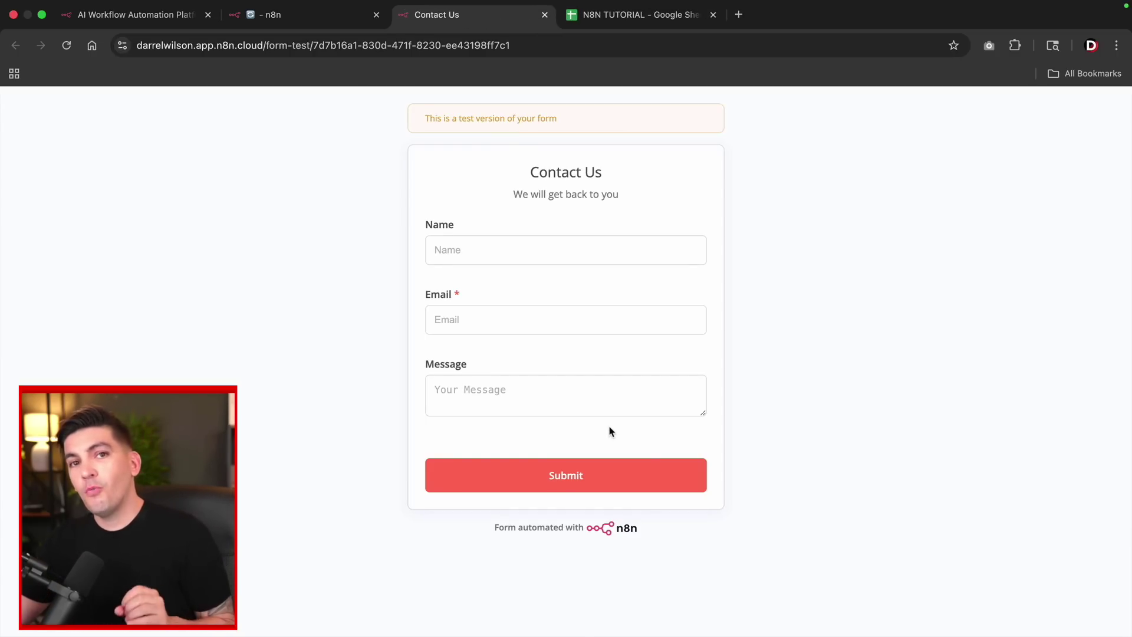
In the N8N TUTORIAL sheet, verify cells A2, B2 and C2 under Name, Email and Message are empty.
left_click(640, 22)
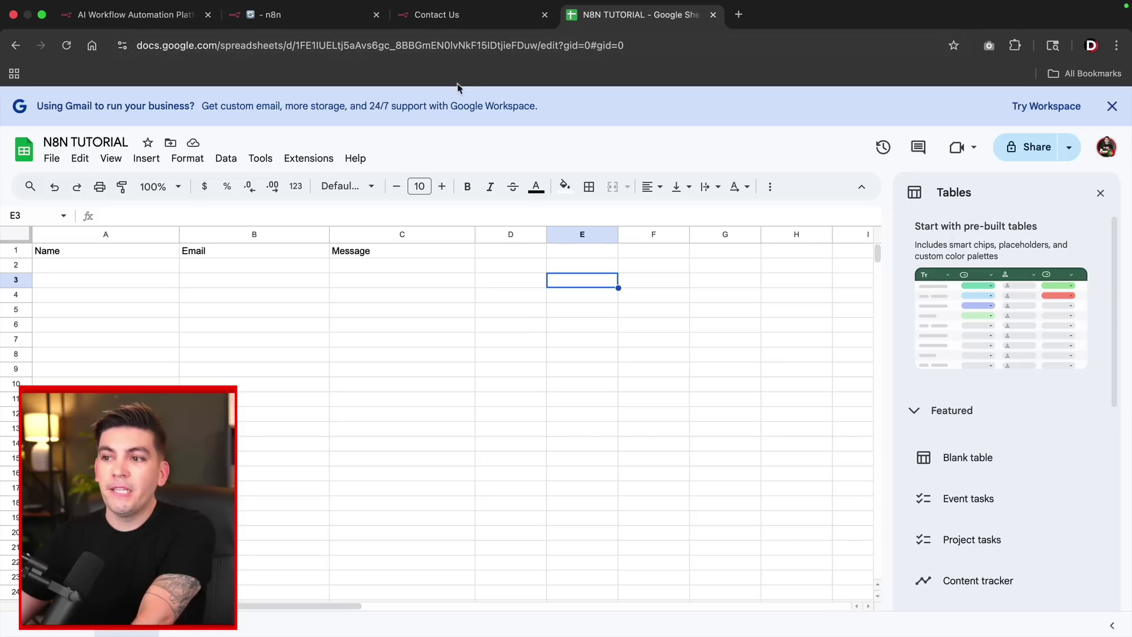
left_click(59, 266)
left_click(239, 271)
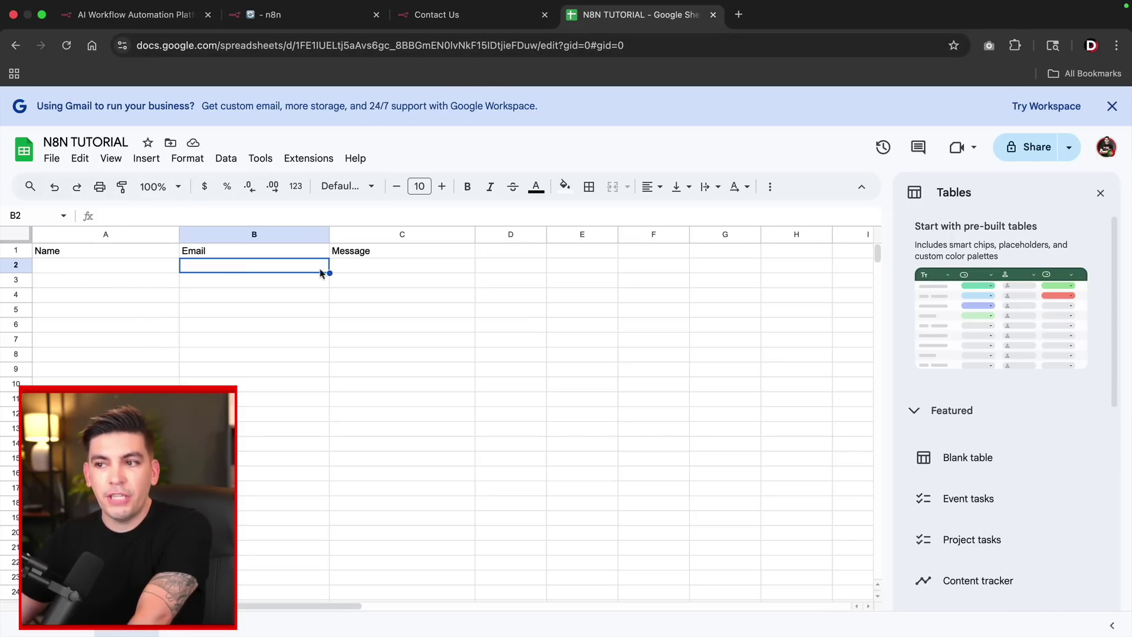
left_click(378, 273)
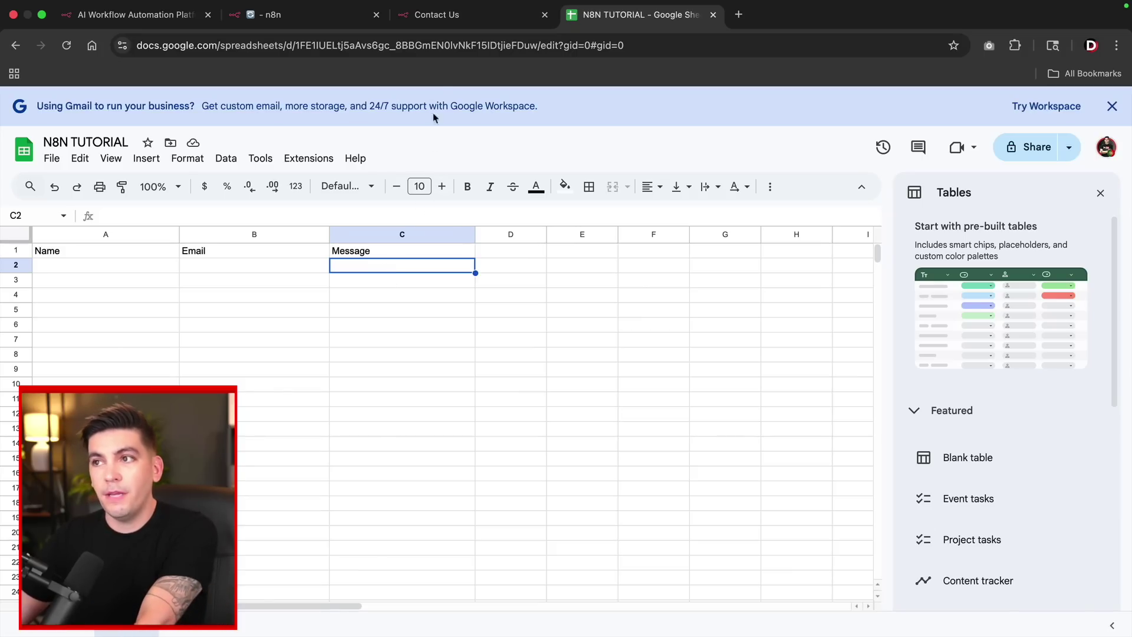
Submit the Contact Us test form with a name, e-mail and message 'HO', then check the sheet.
left_click(330, 16)
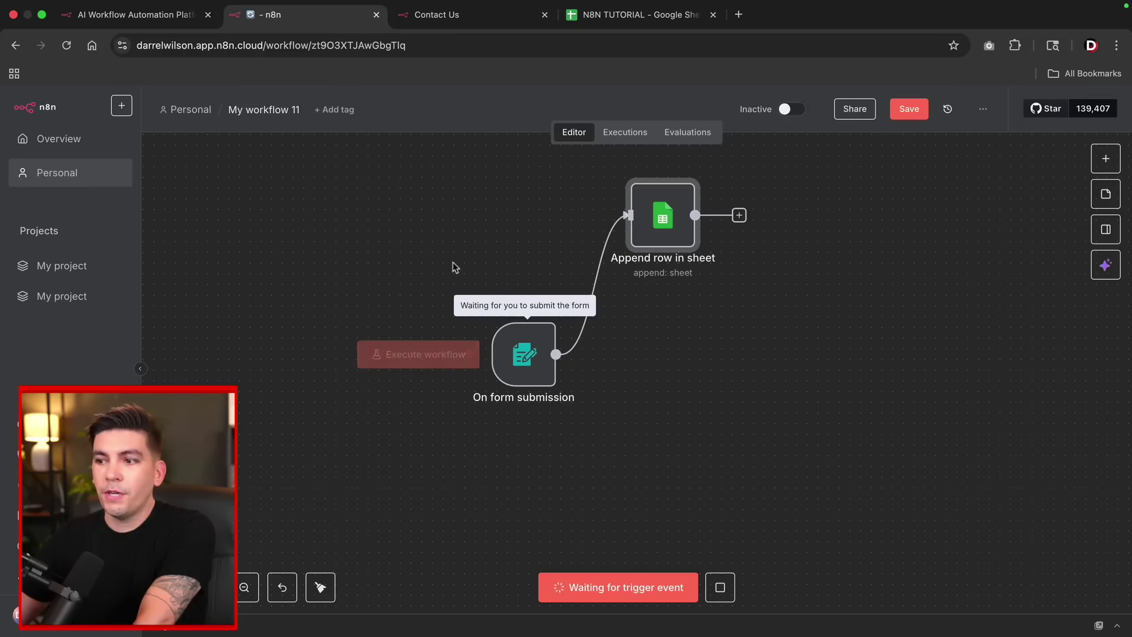
left_click(469, 18)
left_click(495, 253)
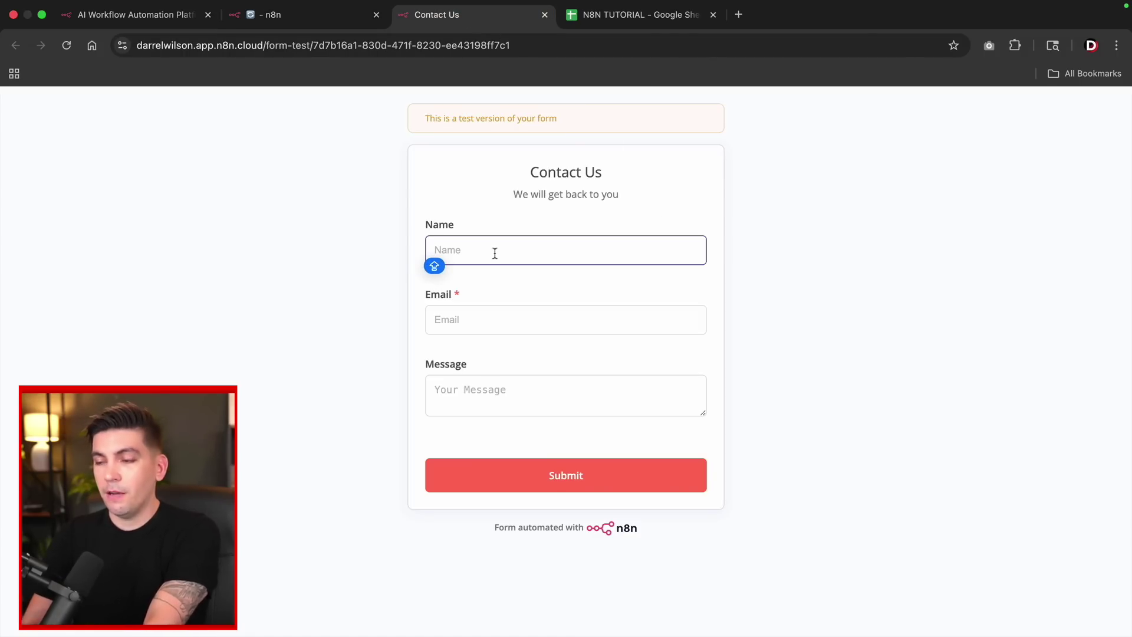
key("Tab")
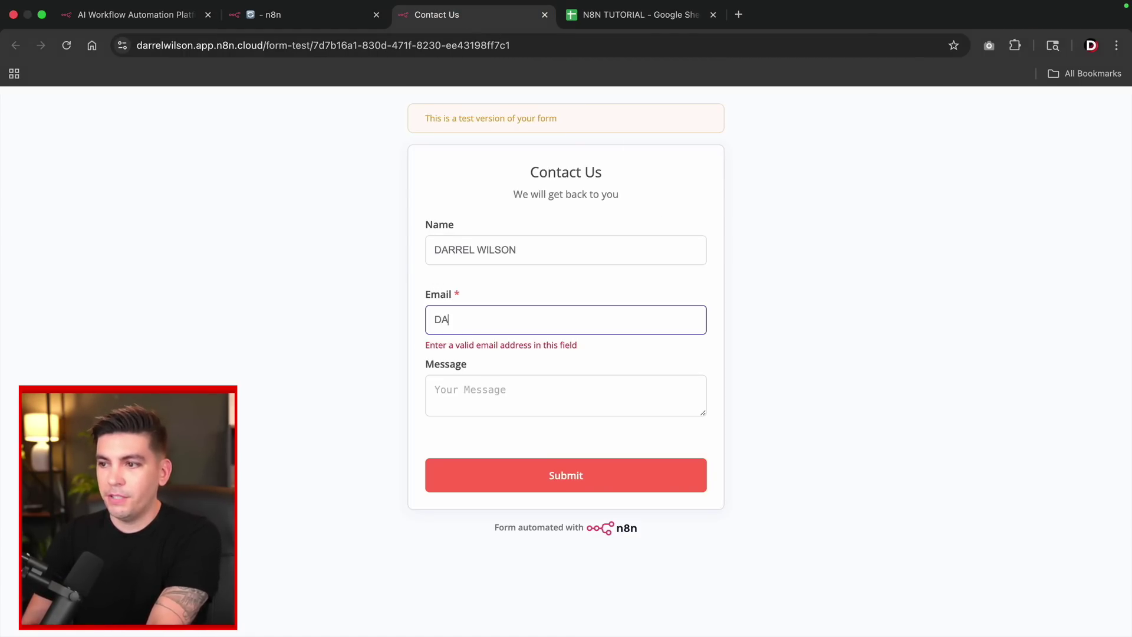
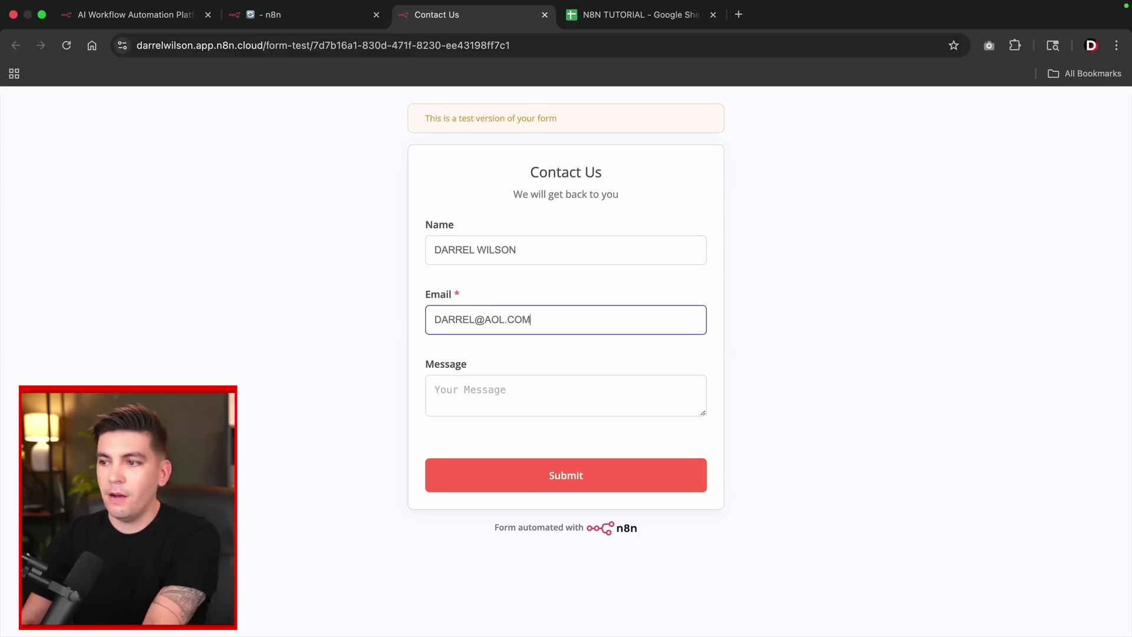
key("Tab")
type("HO")
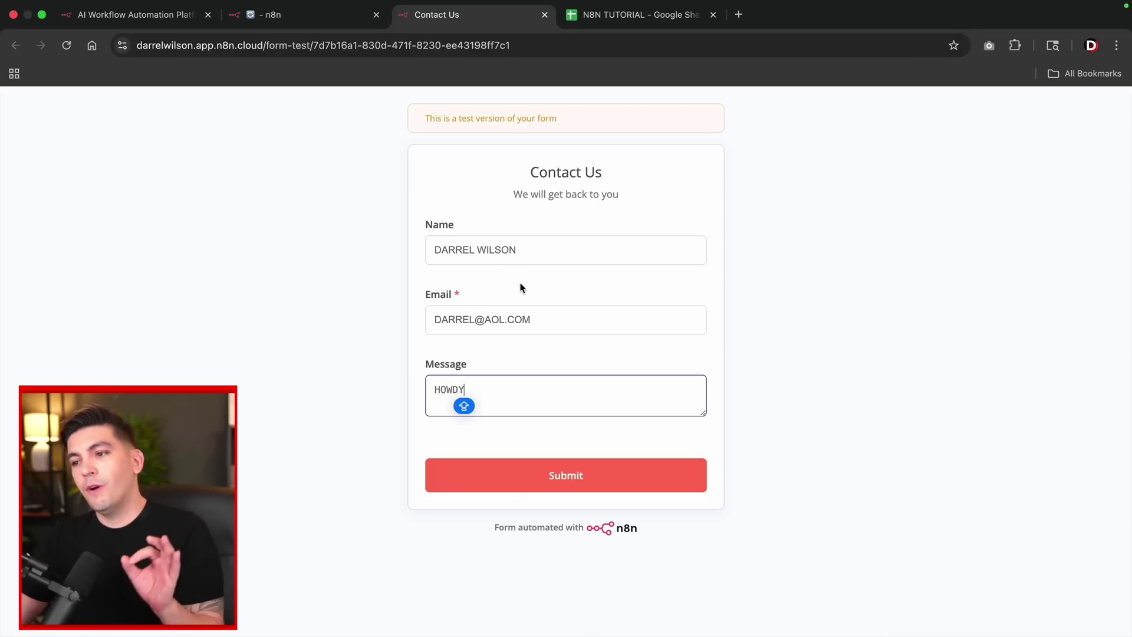
left_click(553, 467)
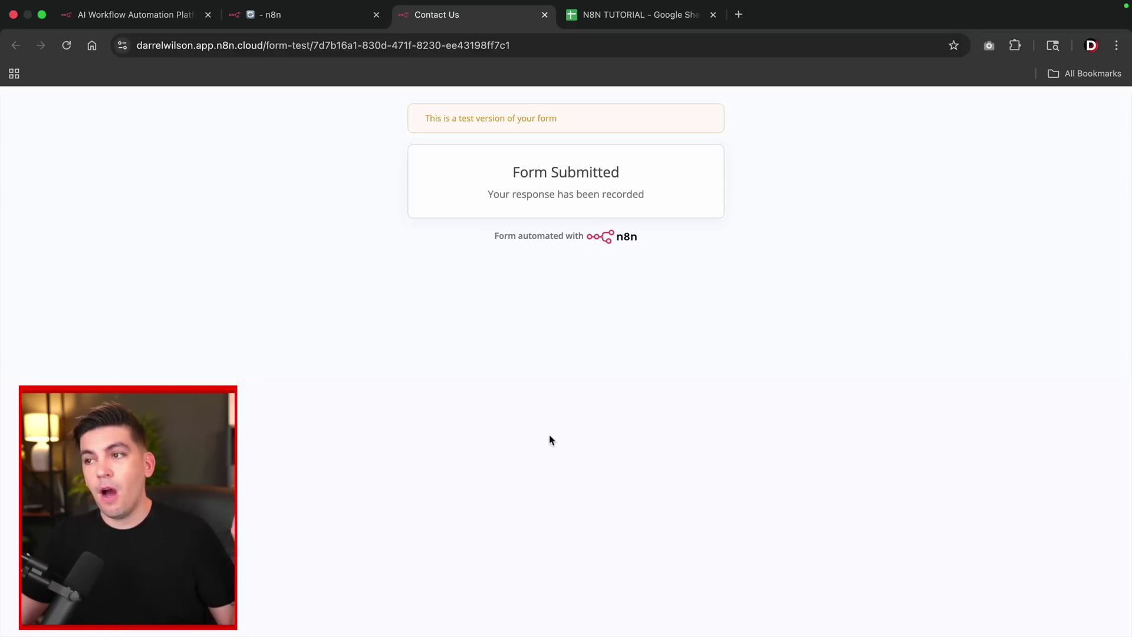
left_click(619, 15)
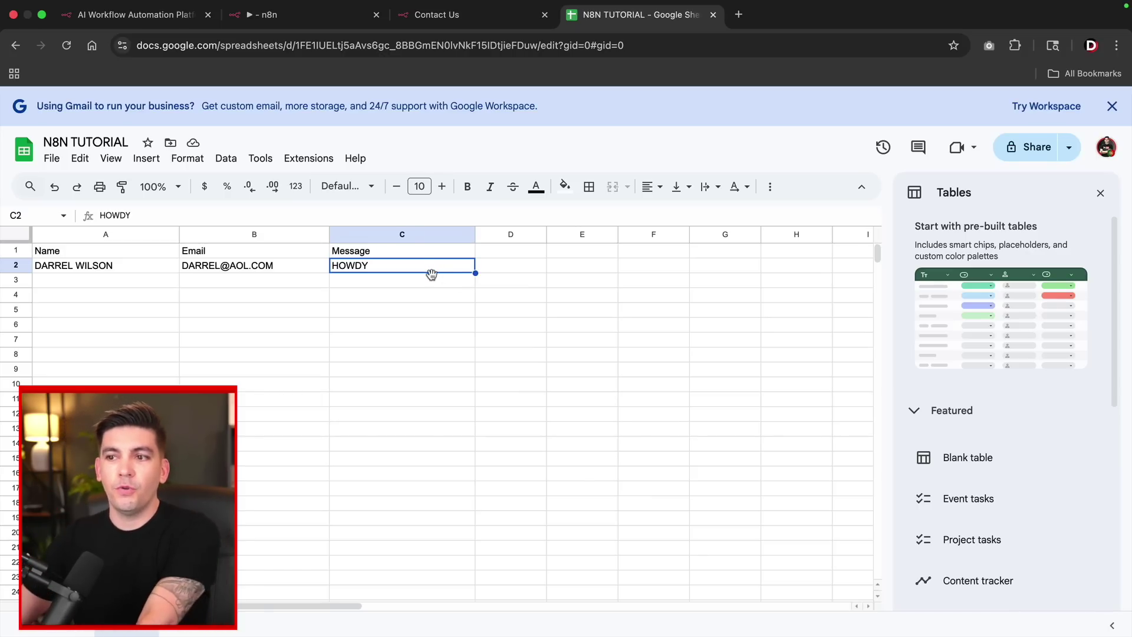
left_click(335, 22)
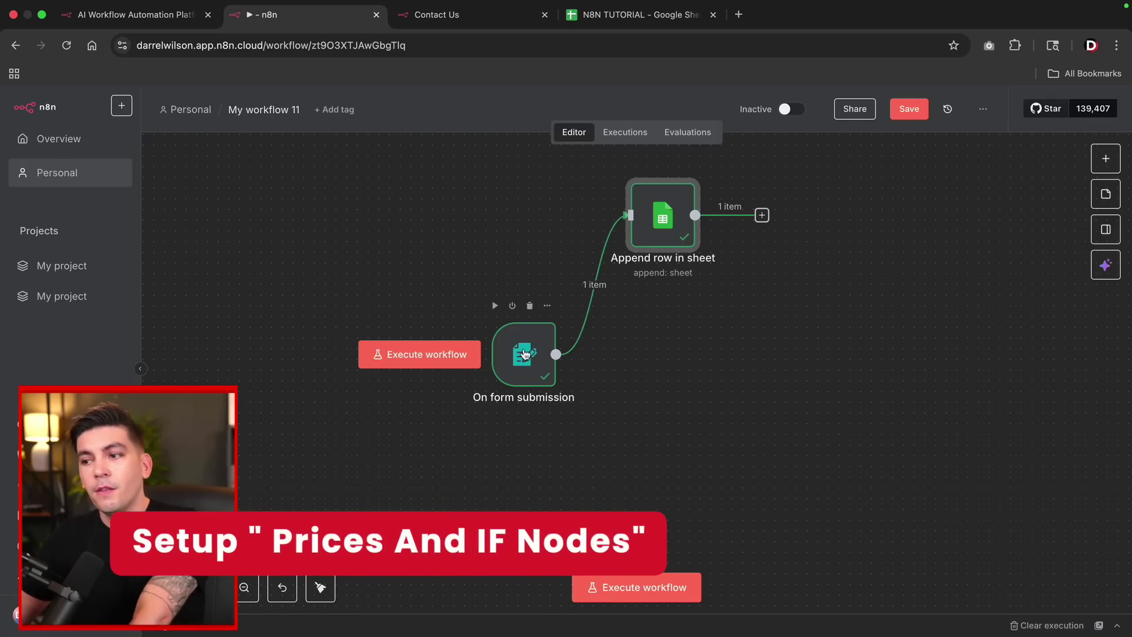
Add a new form element named PRICE to the form trigger, typed as Radio Buttons.
double_click(524, 353)
scroll(494, 388, "down", 10)
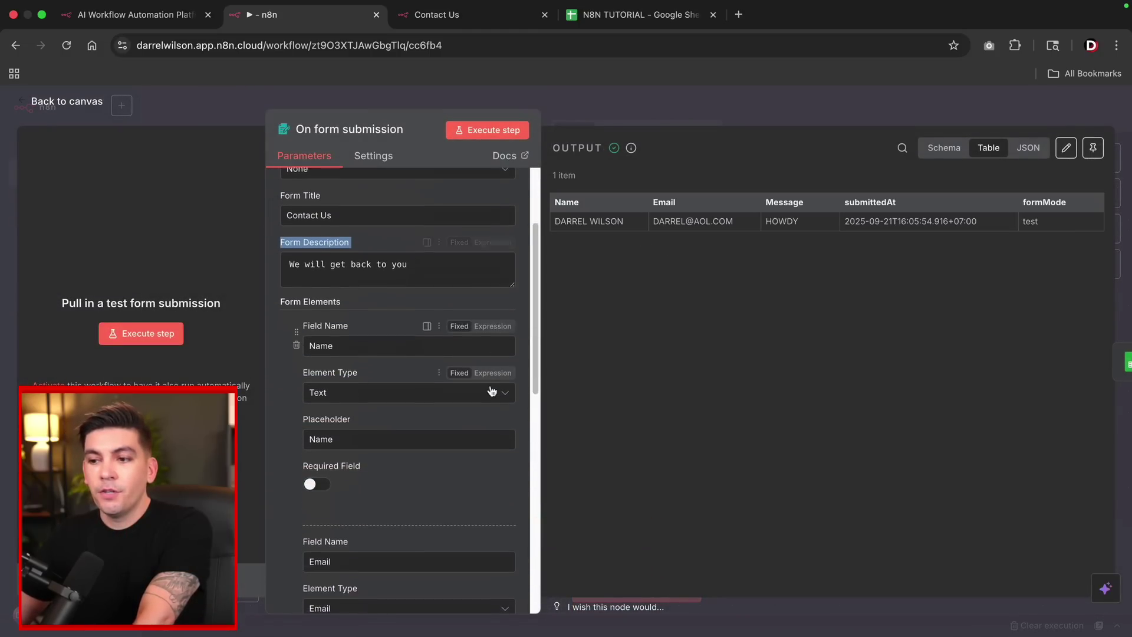
scroll(491, 386, "down", 3)
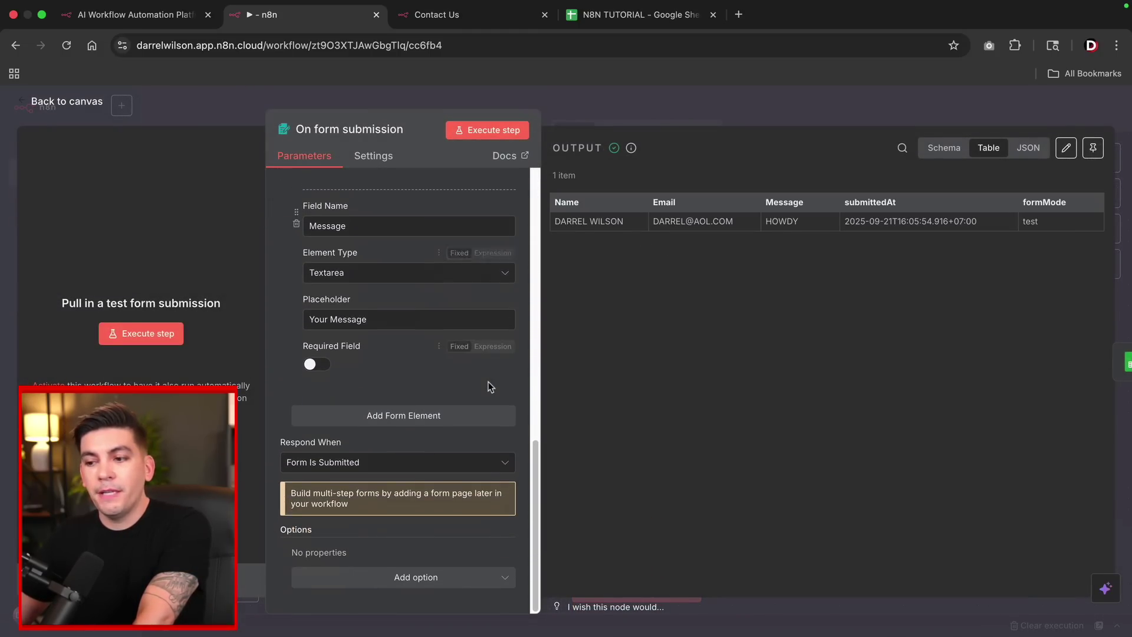
left_click(382, 421)
scroll(377, 412, "down", 2)
left_click(372, 370)
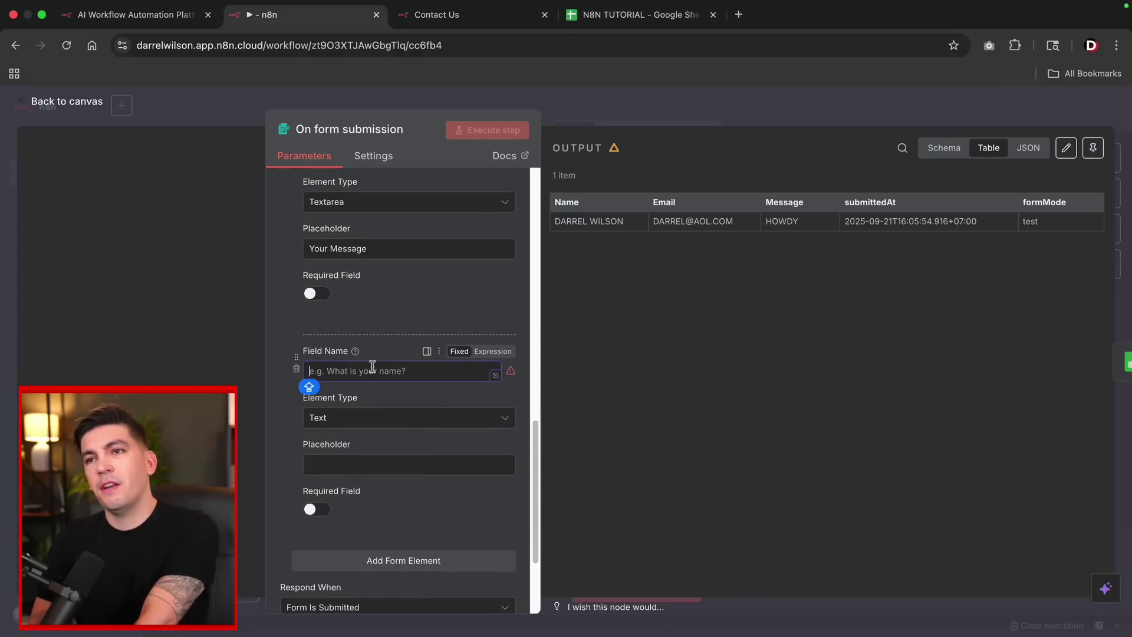
type("PRICE")
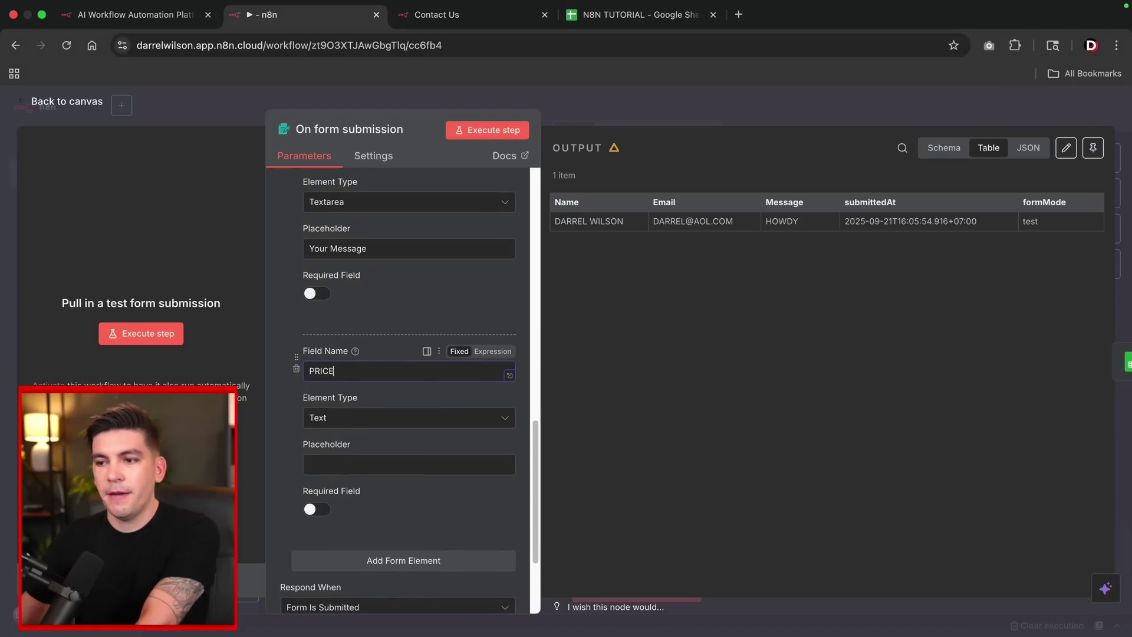
left_click(369, 420)
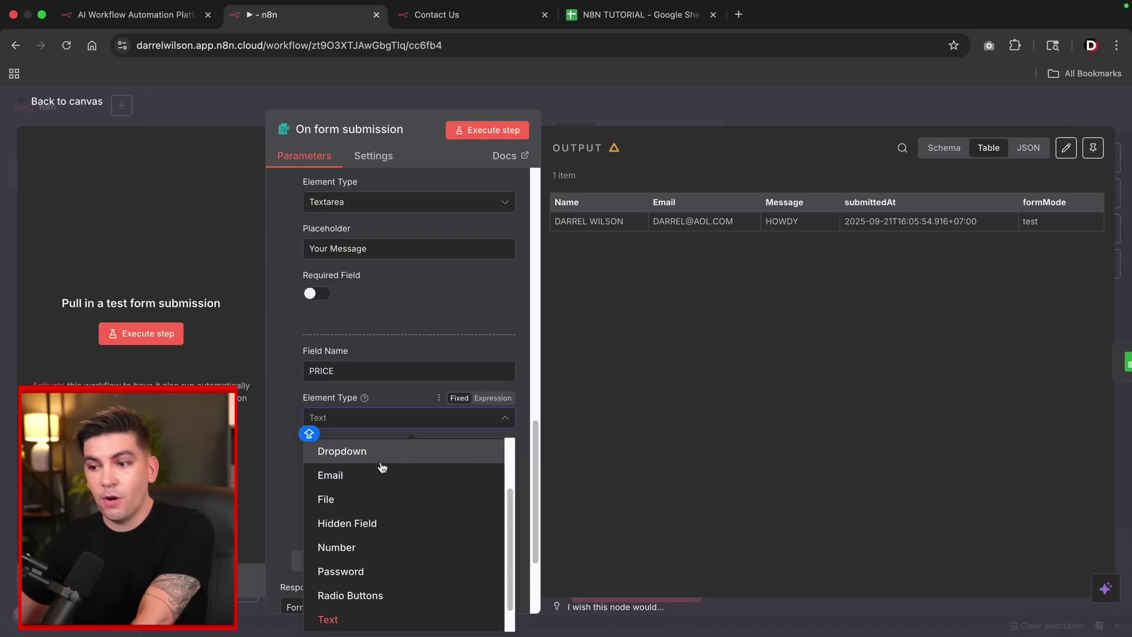
scroll(381, 496, "down", 1)
left_click(381, 567)
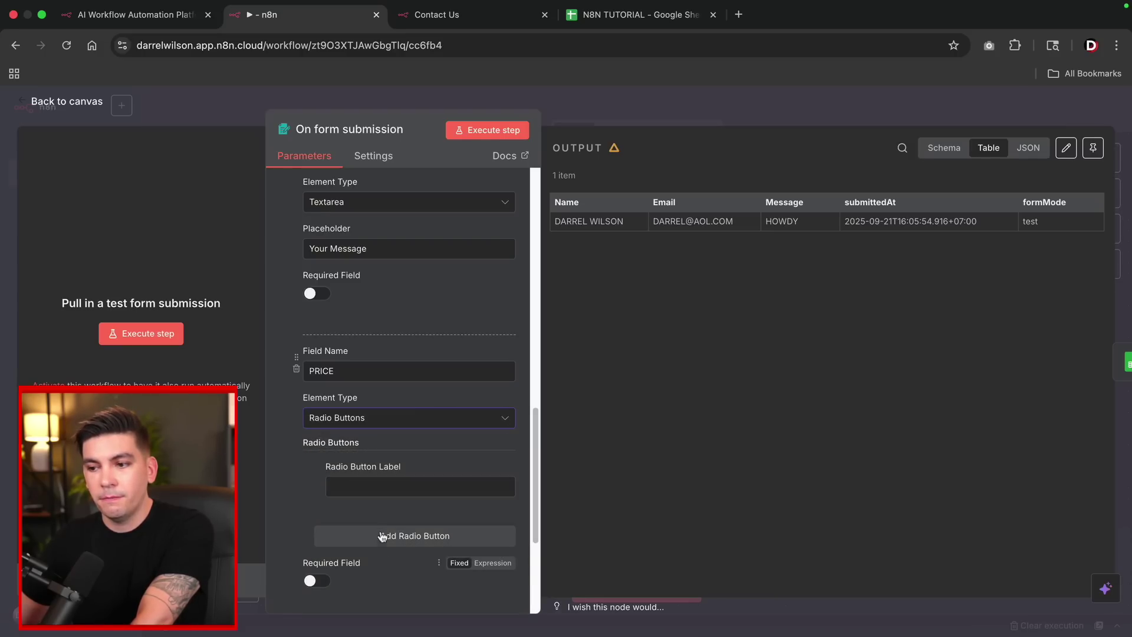
Give the PRICE radio buttons the option labels 1000 and 5000.
left_click(443, 488)
type("$10")
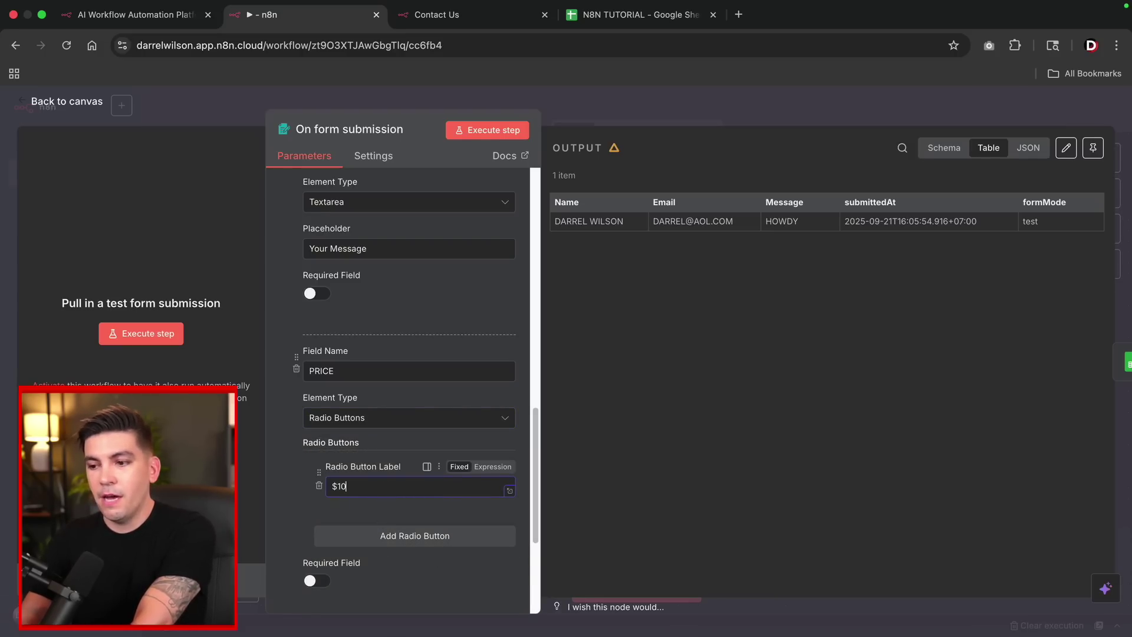
type("00")
key("BackSpace")
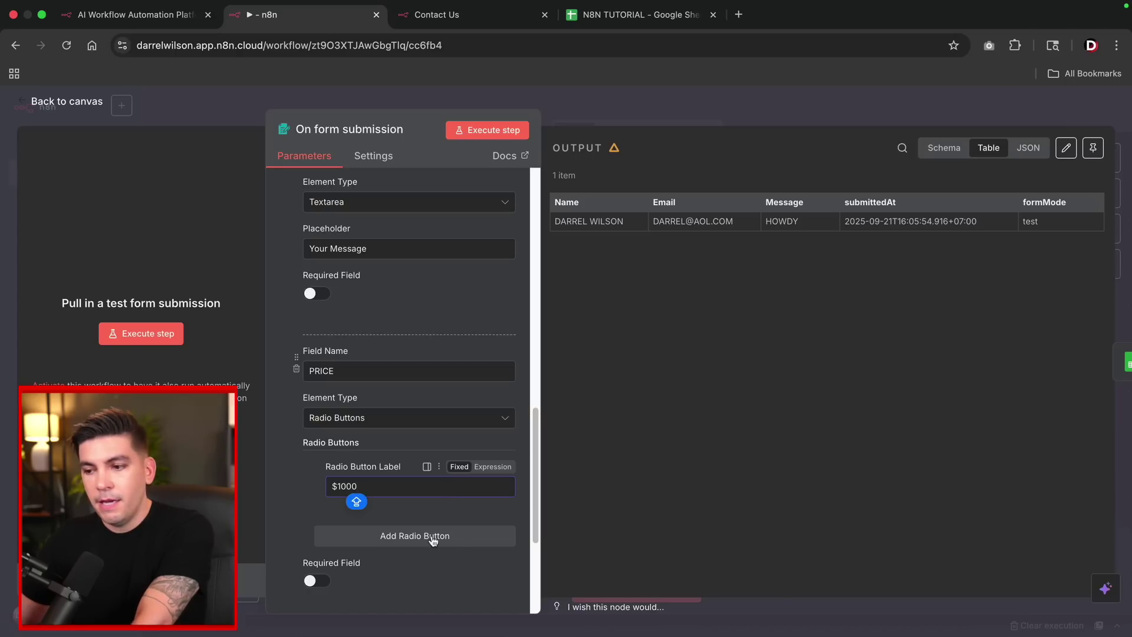
left_click(447, 536)
left_click(408, 560)
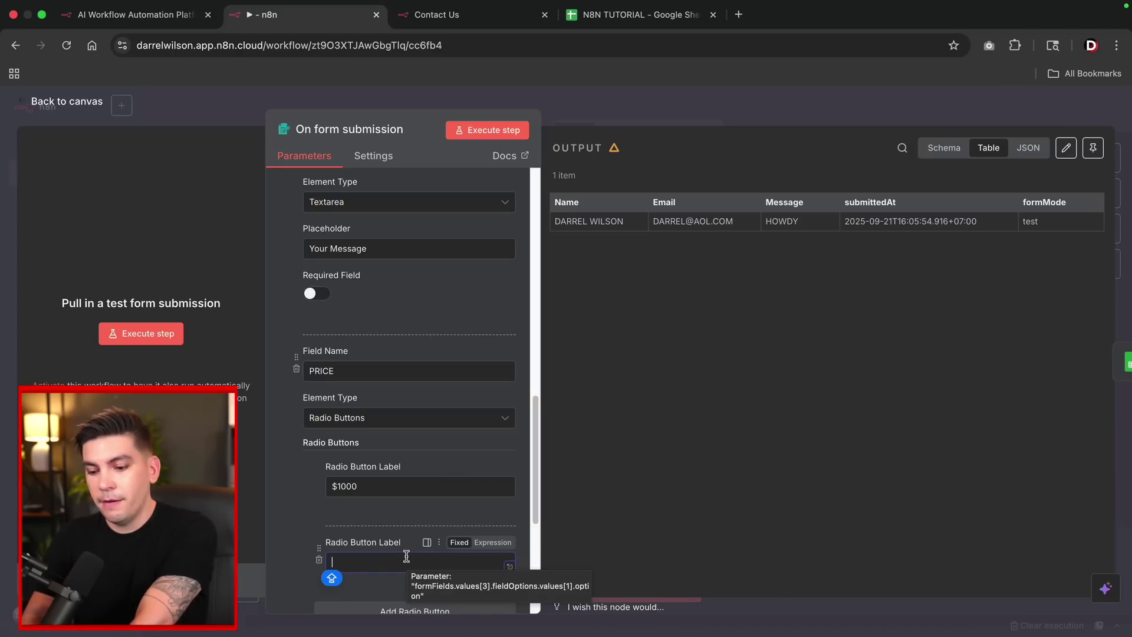
type("5000")
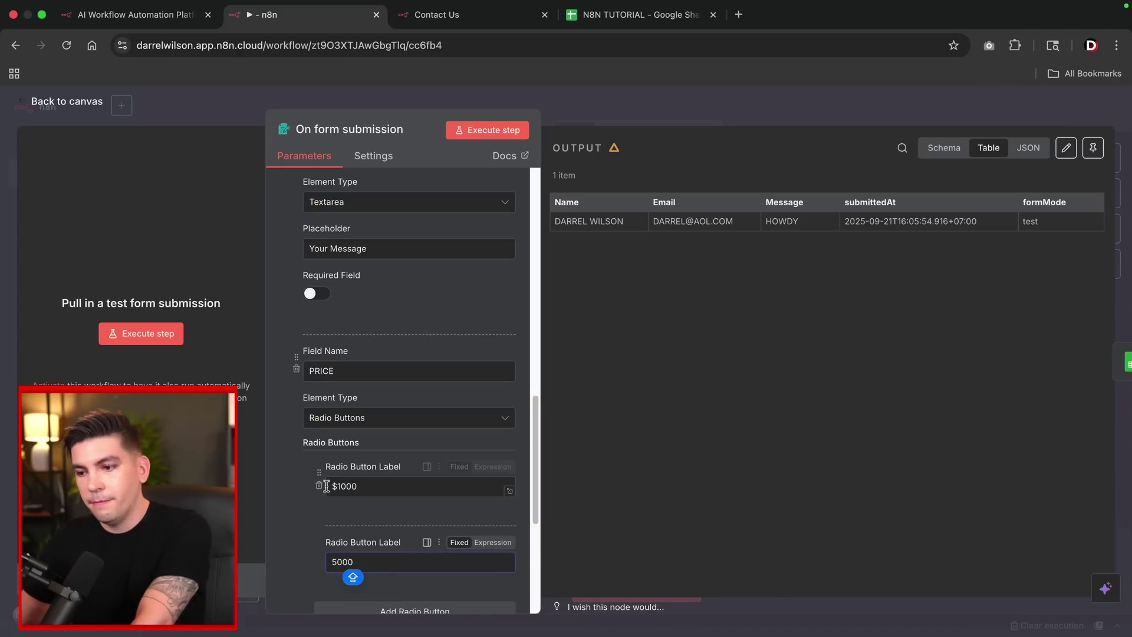
left_click(336, 486)
key("BackSpace")
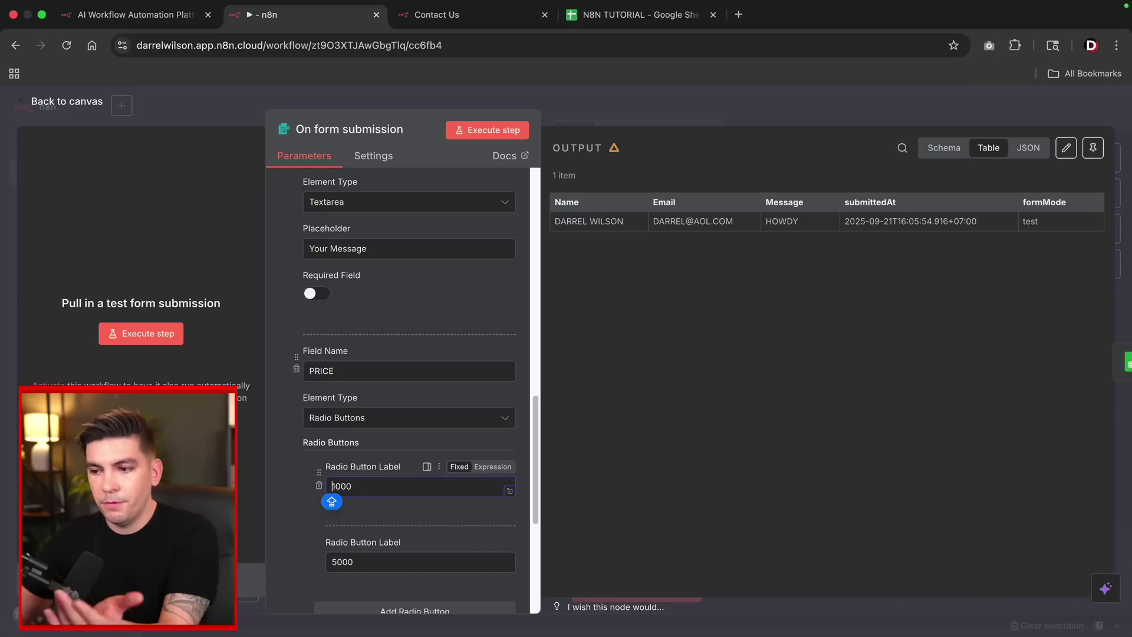
scroll(359, 483, "down", 5)
scroll(369, 384, "up", 2)
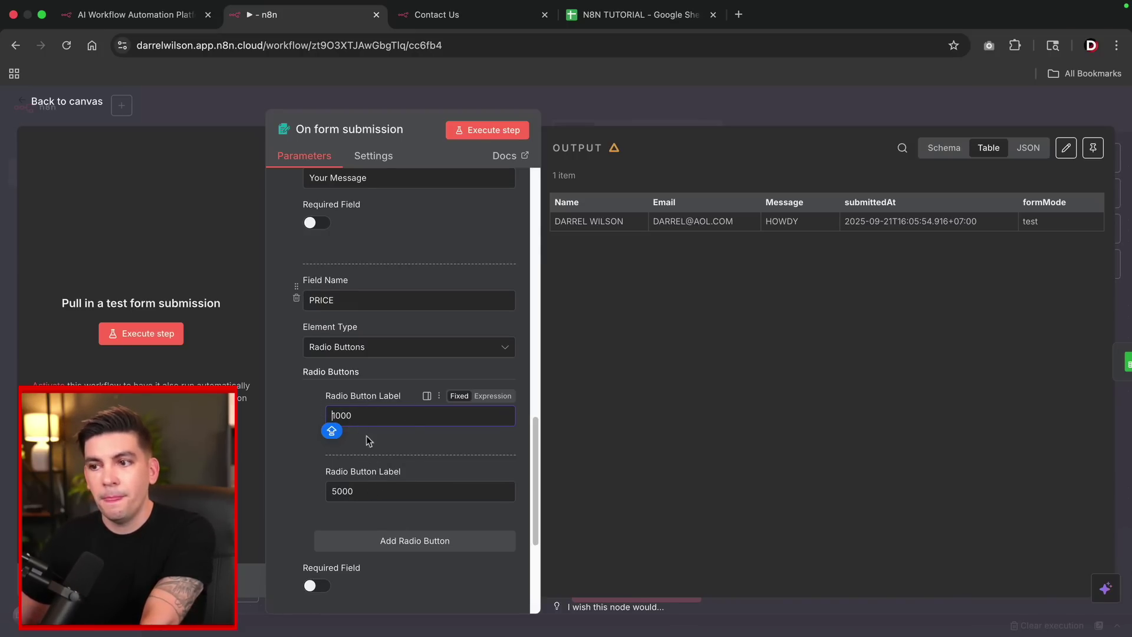
Move the PRICE field above the Message field, between Email and Message.
left_click_drag(297, 293, 314, 197)
scroll(285, 326, "up", 6)
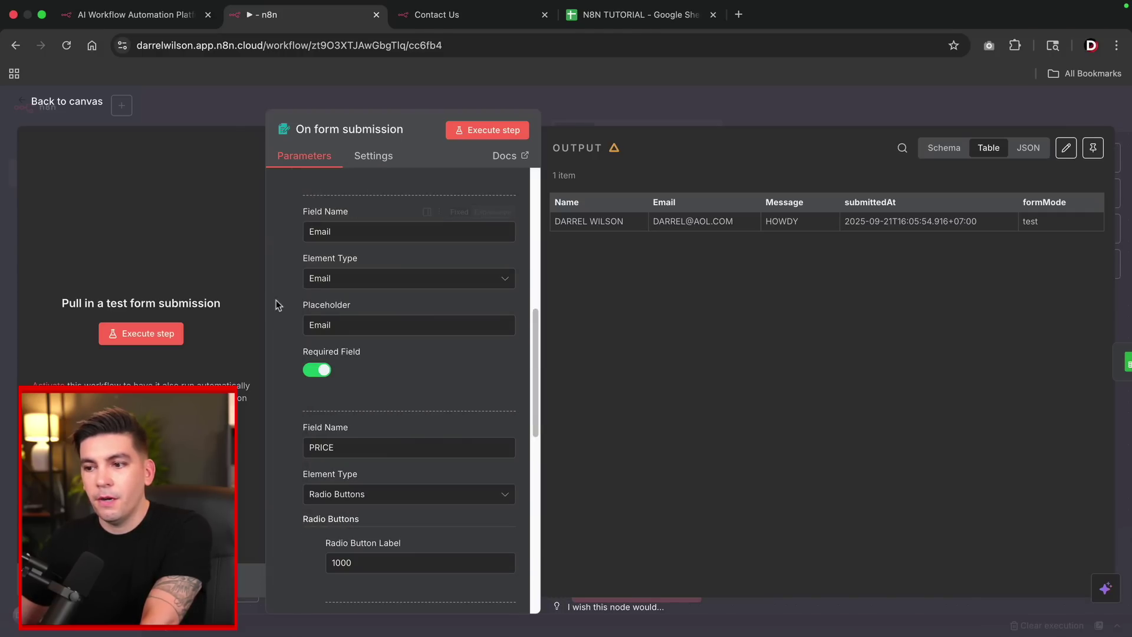
scroll(285, 325, "up", 5)
scroll(310, 310, "down", 4)
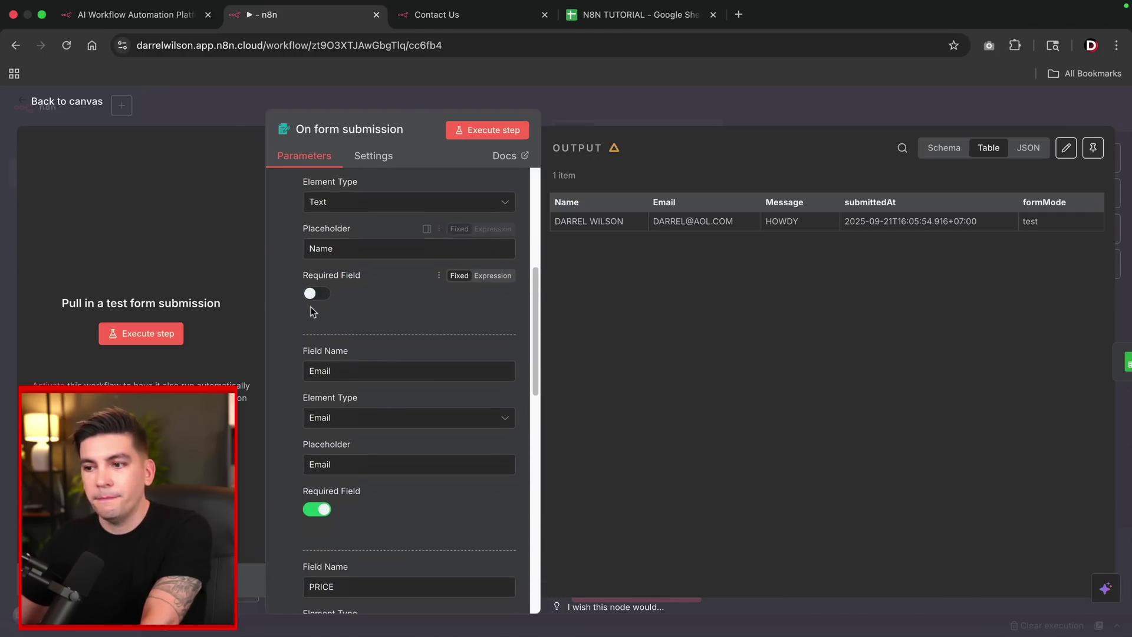
scroll(313, 319, "down", 10)
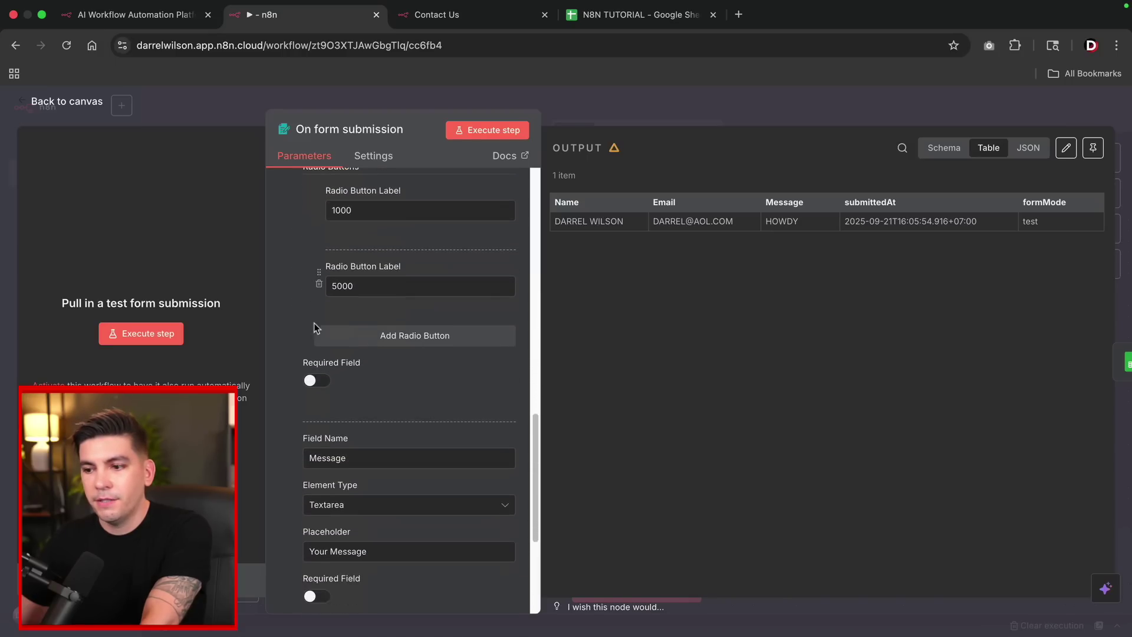
scroll(357, 318, "up", 5)
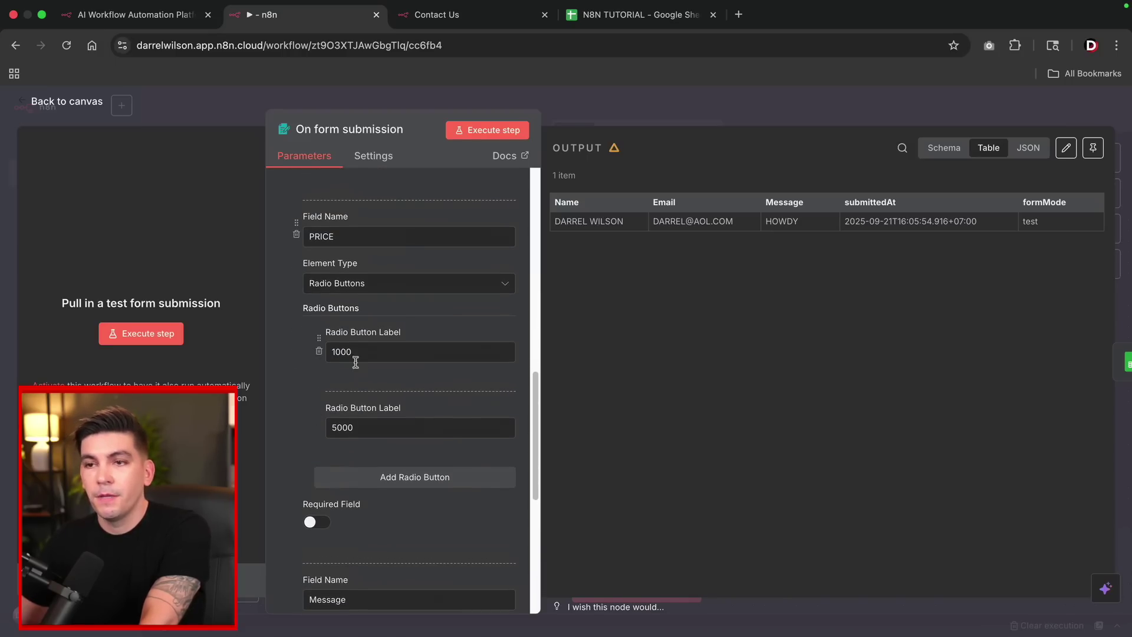
Branch a new If node off the form trigger's output and test-run that step.
left_click(71, 103)
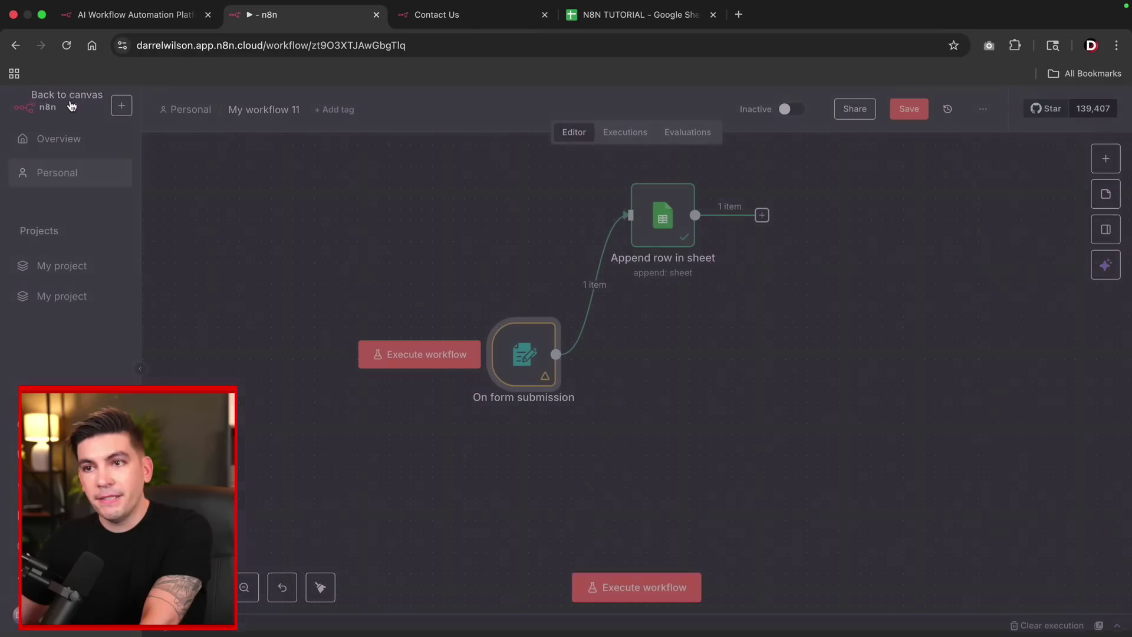
mouse_move(450, 355)
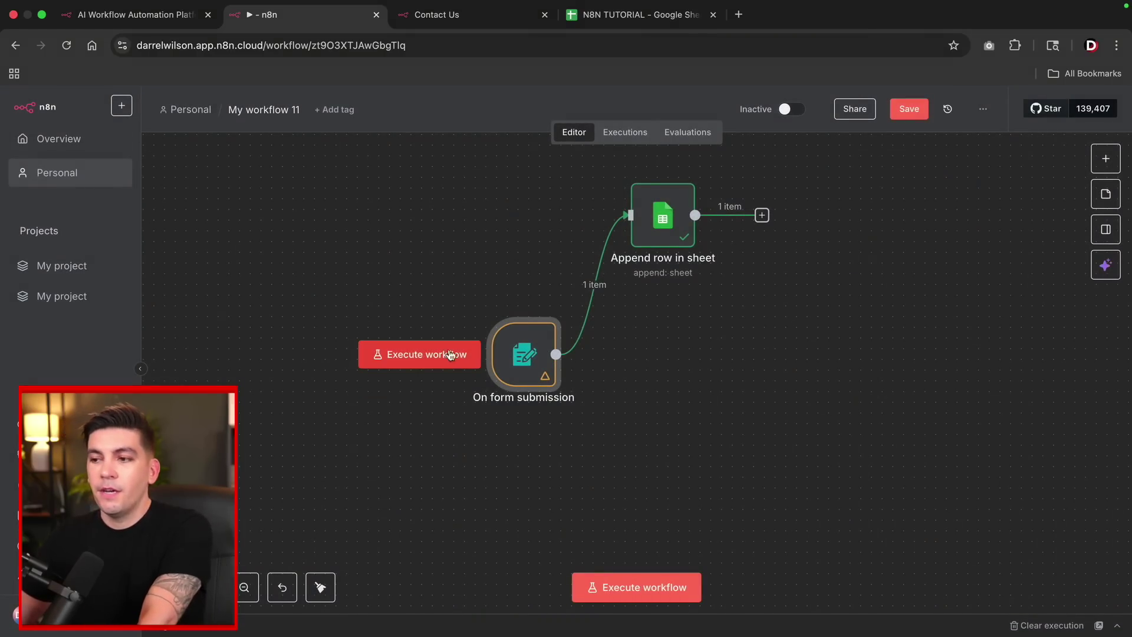
mouse_move(549, 360)
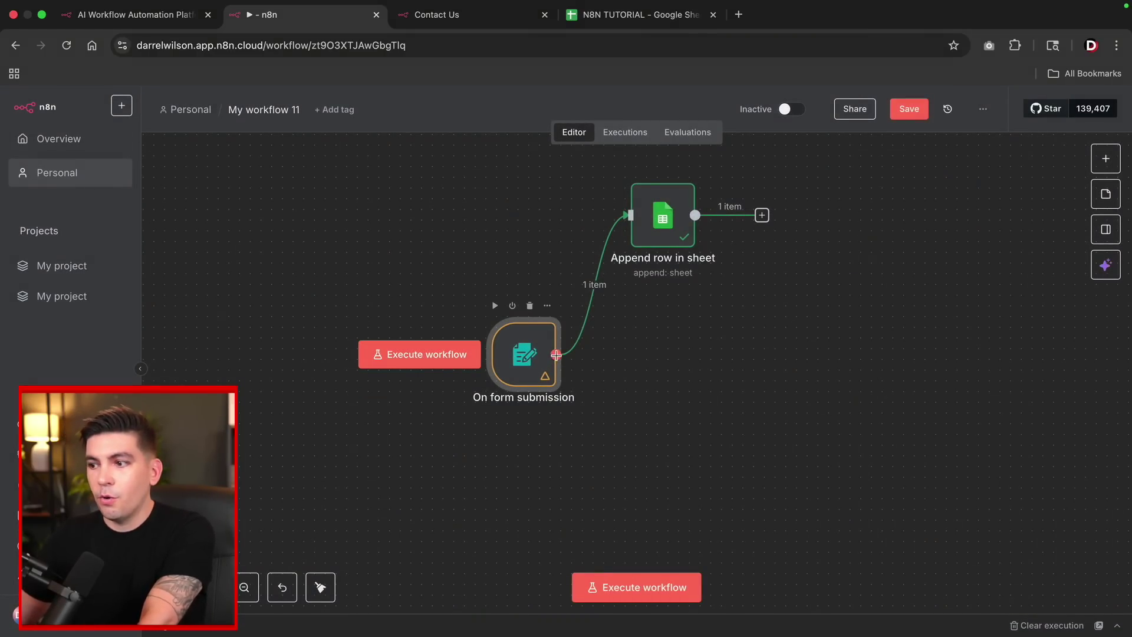
left_click_drag(557, 354, 715, 471)
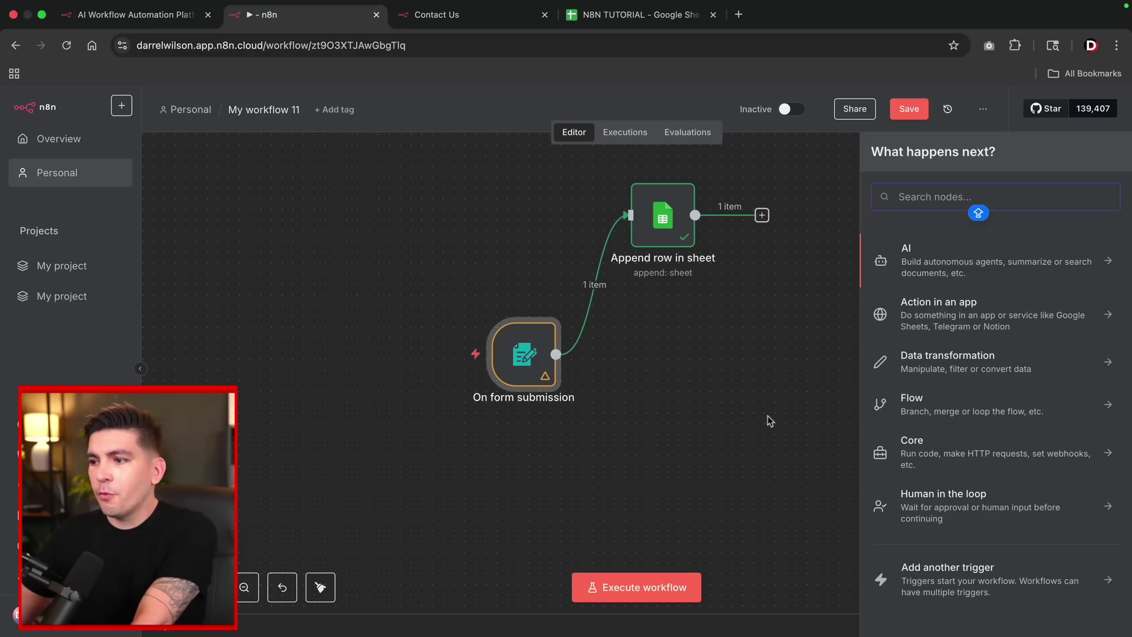
type("IF")
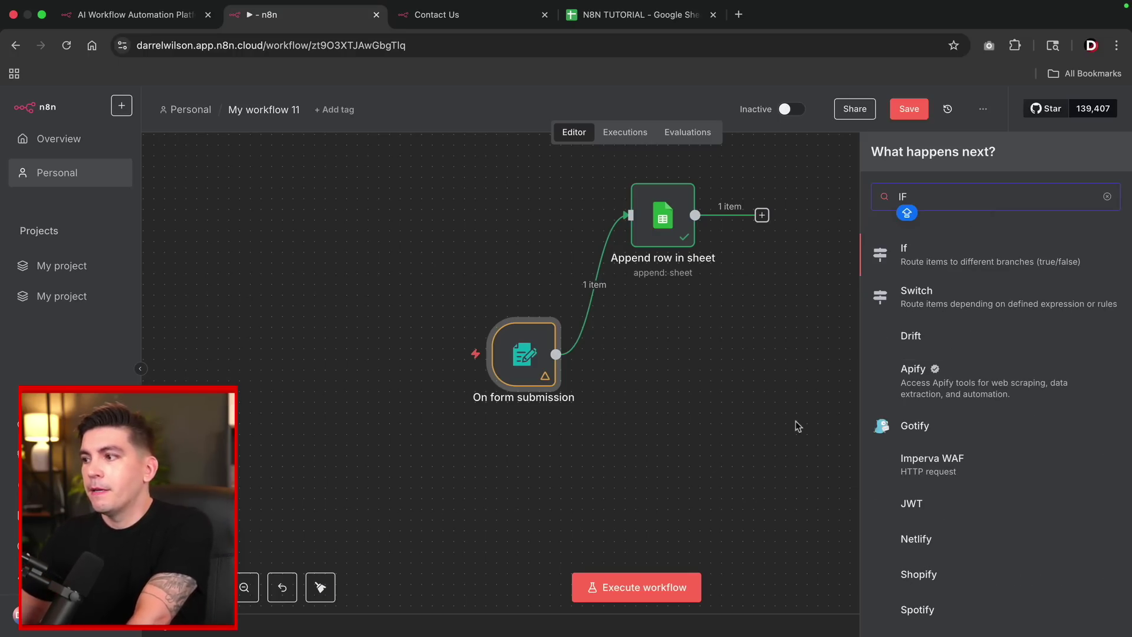
left_click(920, 260)
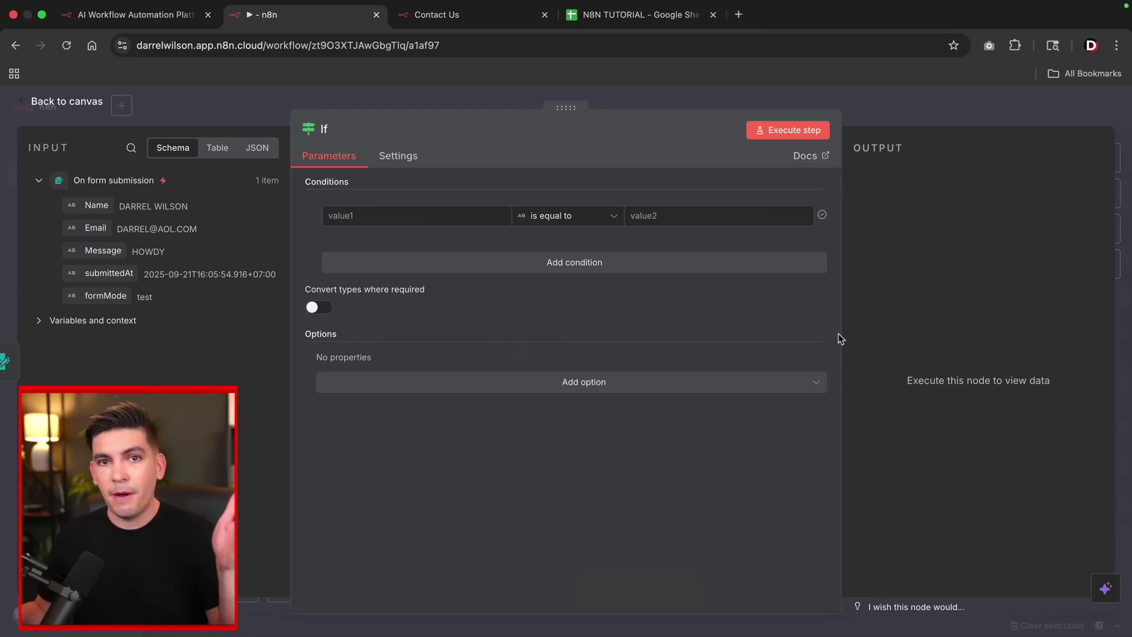
left_click(360, 216)
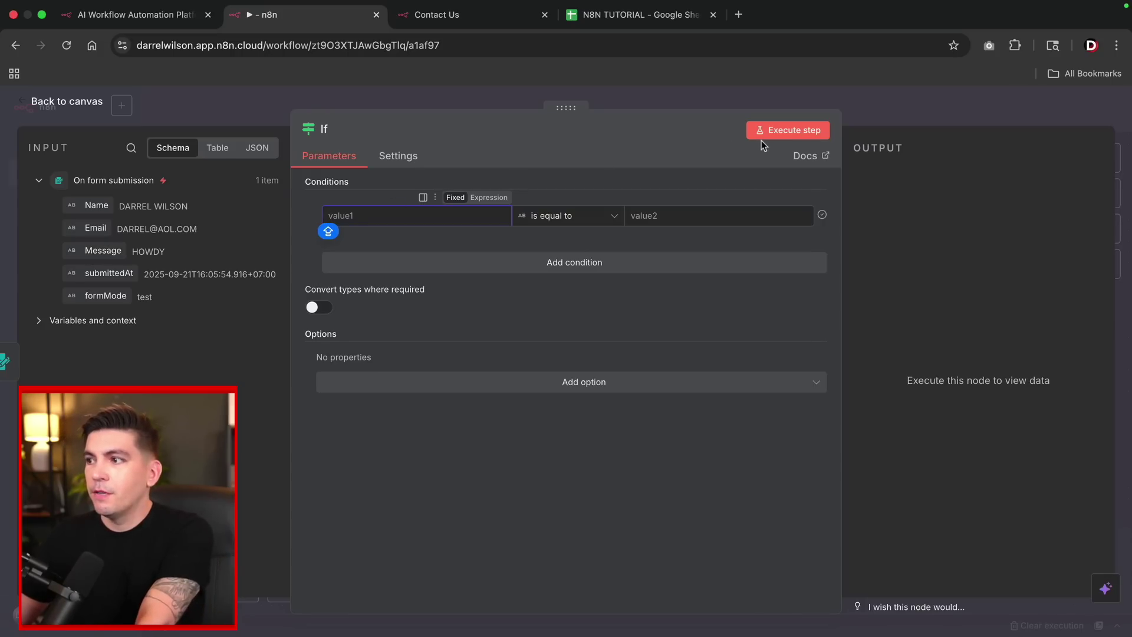
left_click(776, 132)
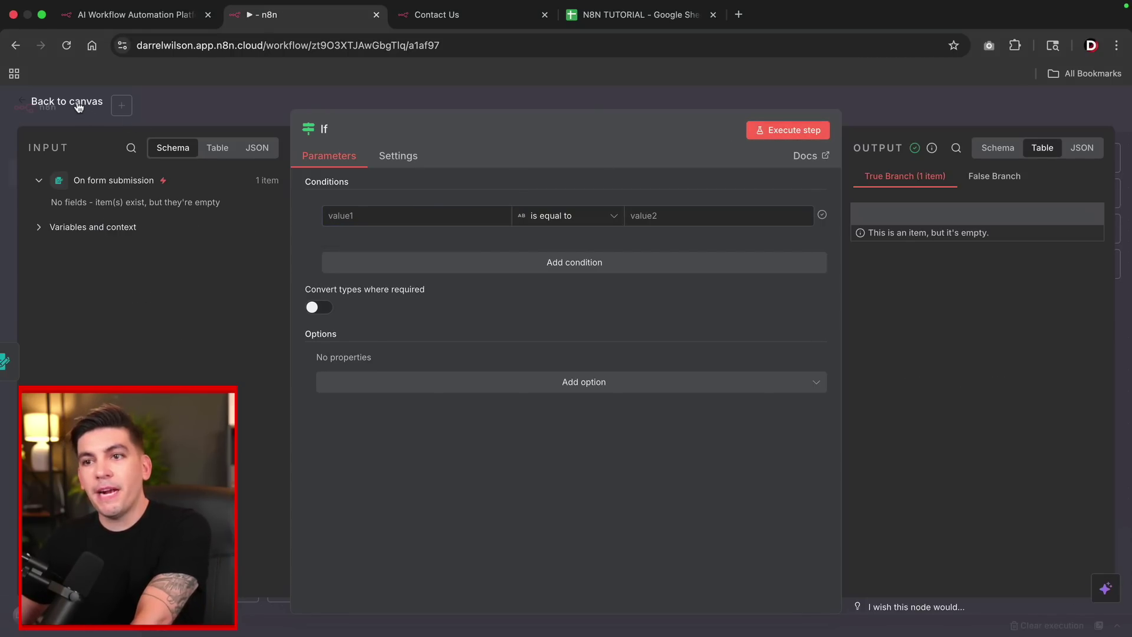
left_click(78, 106)
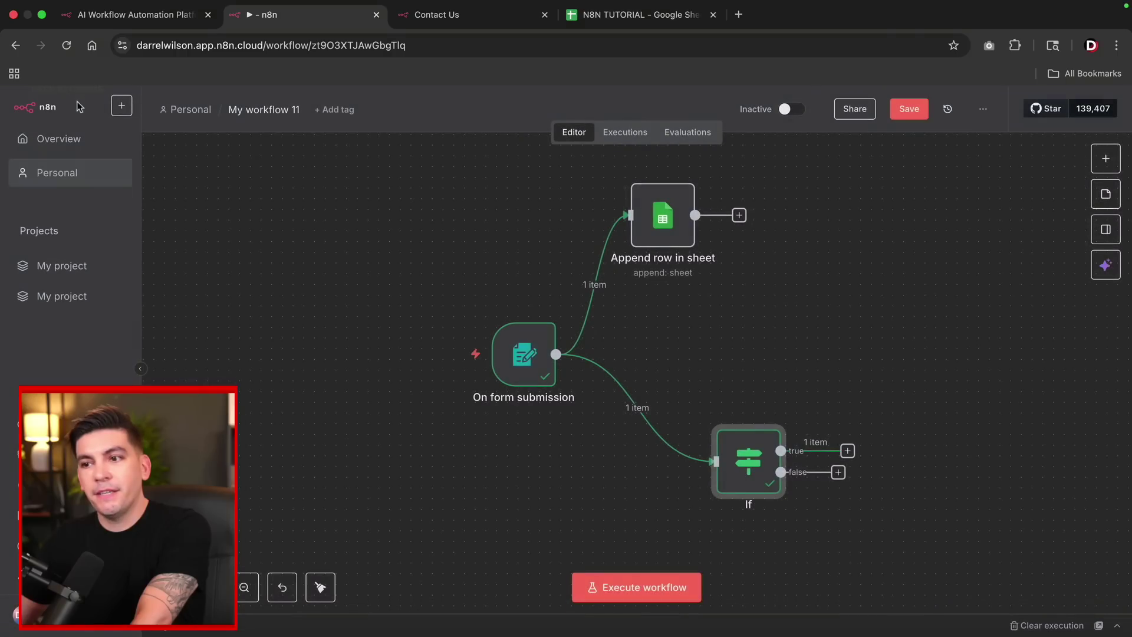
Run the workflow and fill the test form with a name, e-mail, price 1000 and message 'DAD'.
left_click(623, 588)
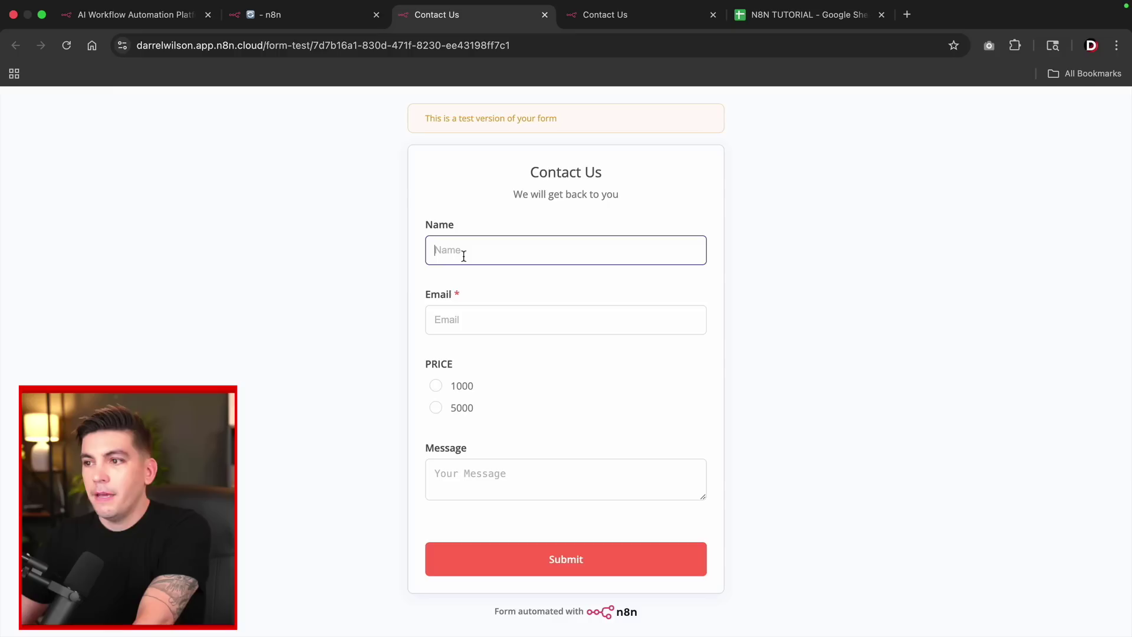
type("DADAD")
key("Tab")
type("ADAD")
left_click(436, 385)
left_click(512, 472)
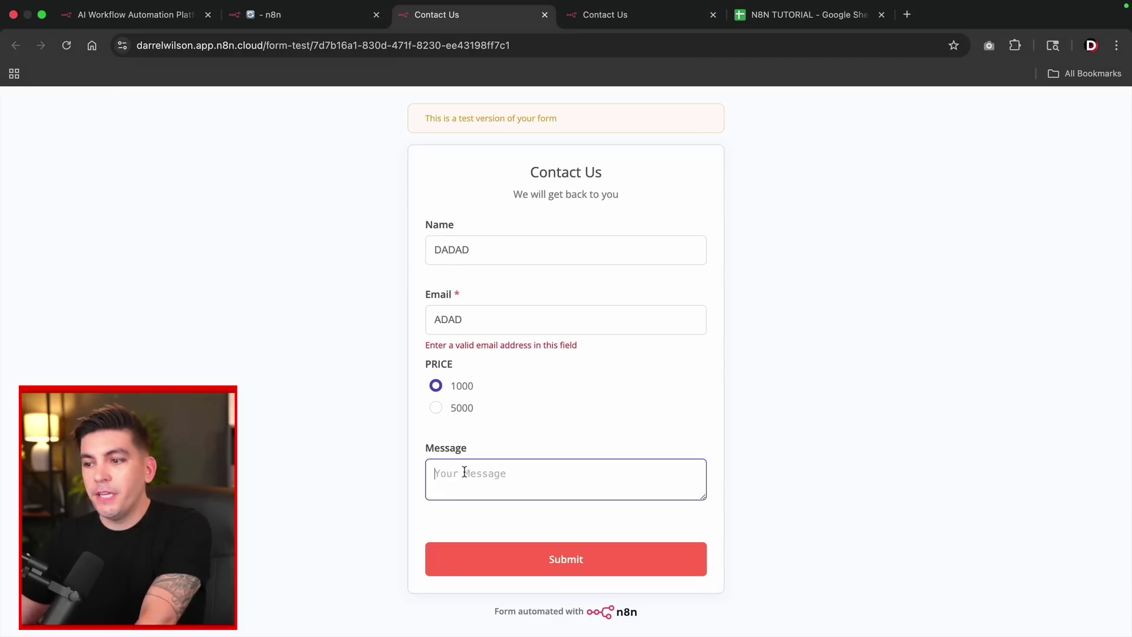
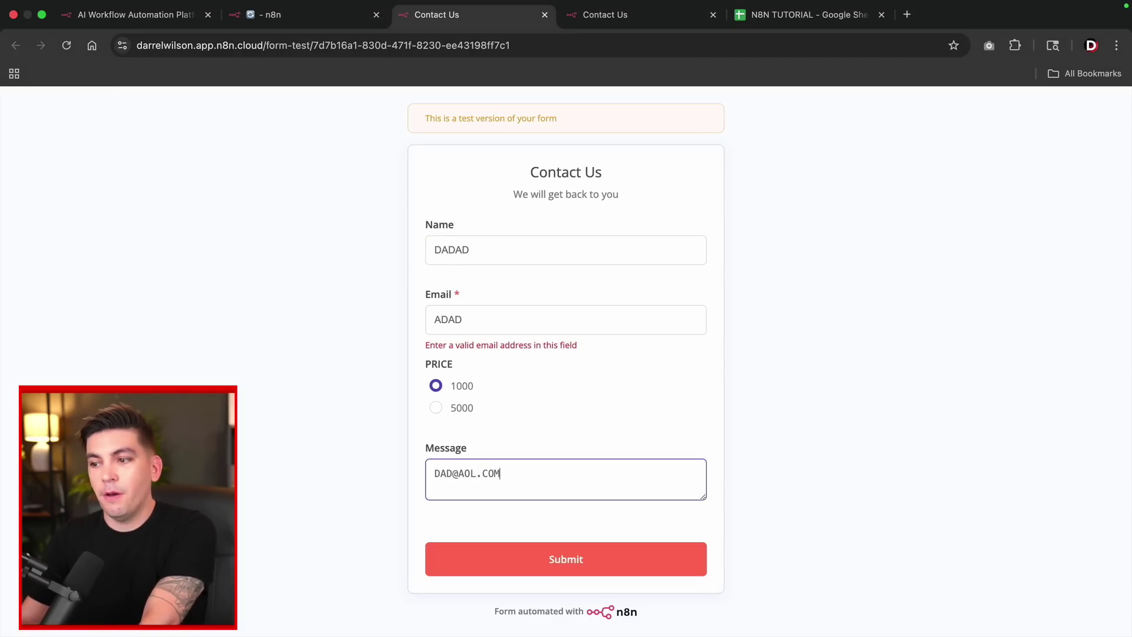
left_click(483, 544)
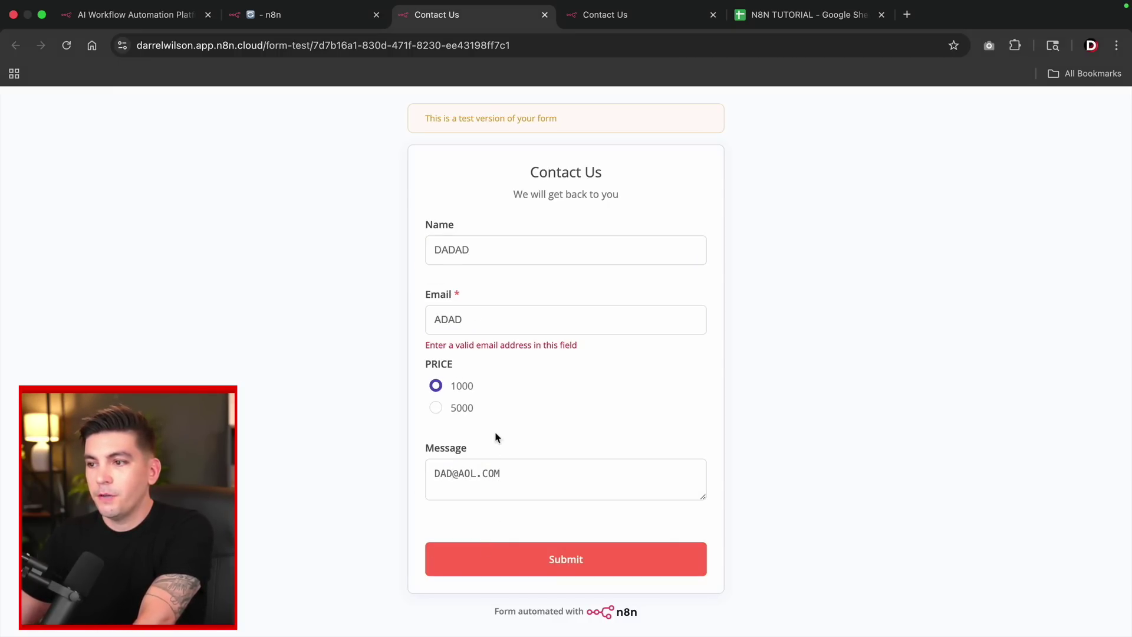
Correct the invalid e-mail address, submit the form, and return to the executed workflow.
left_click(492, 323)
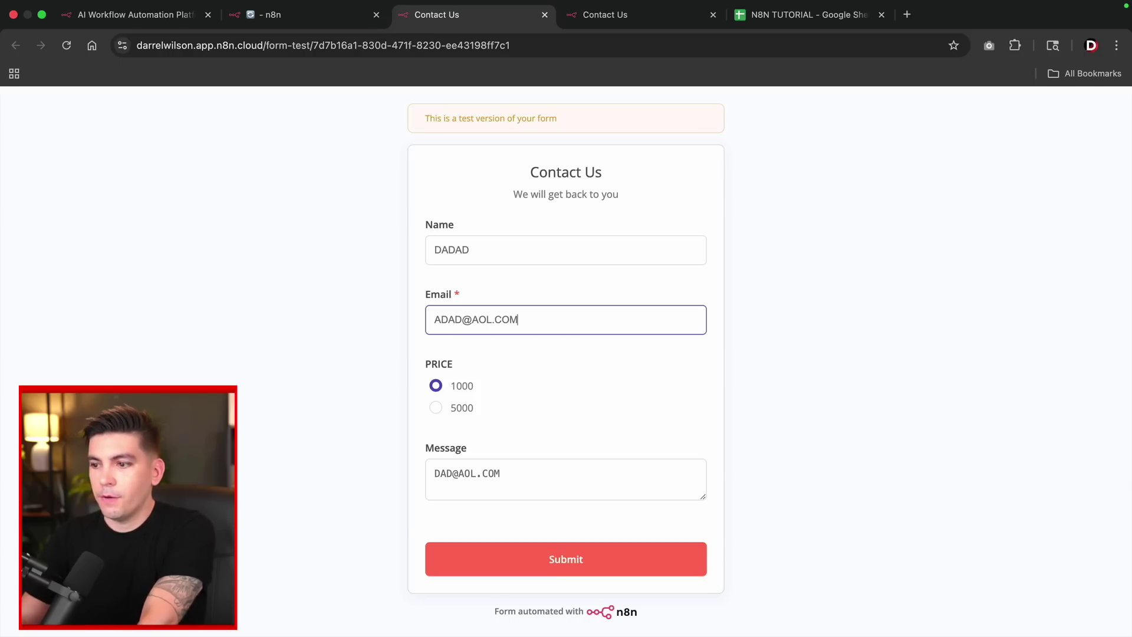
left_click(680, 553)
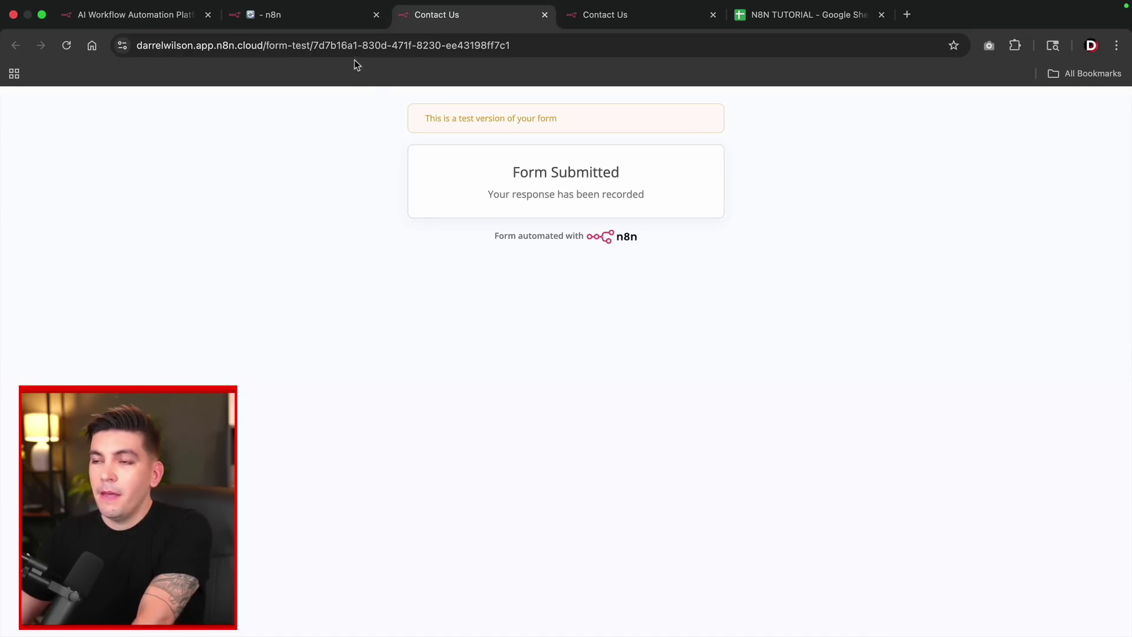
left_click(335, 20)
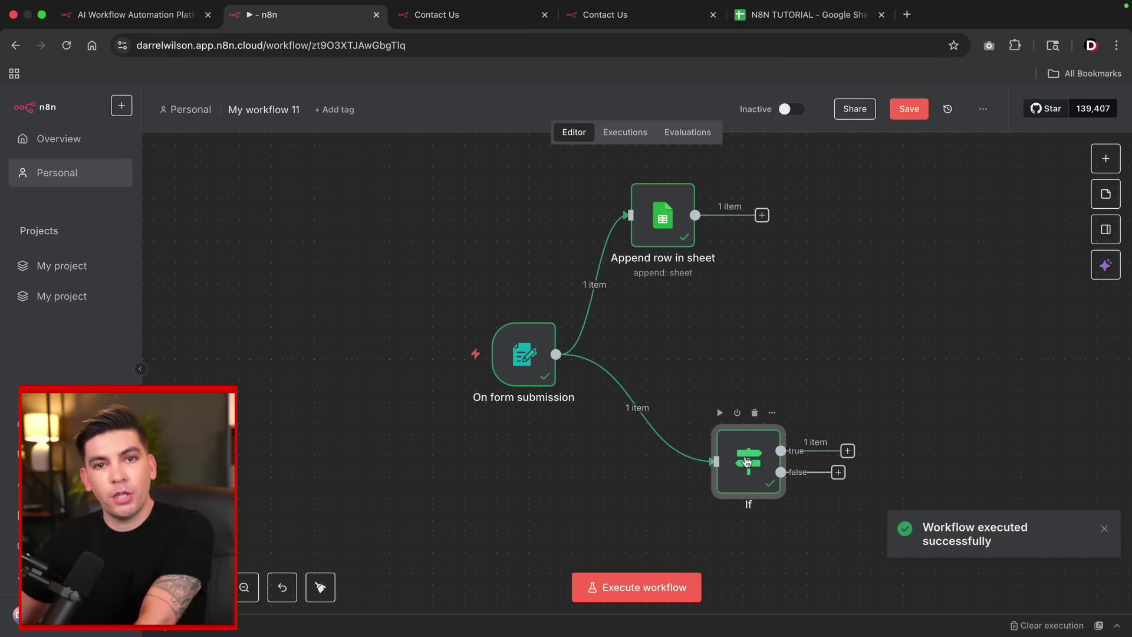
Set the If condition to compare the submitted PRICE field against the value 1000.
double_click(747, 461)
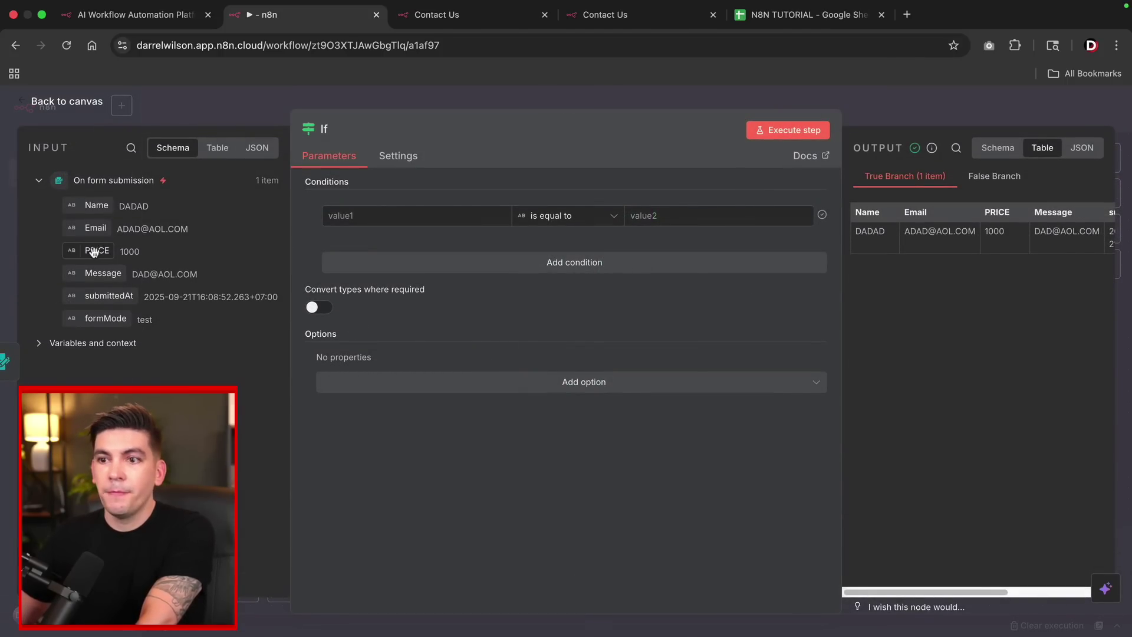
left_click_drag(91, 253, 333, 224)
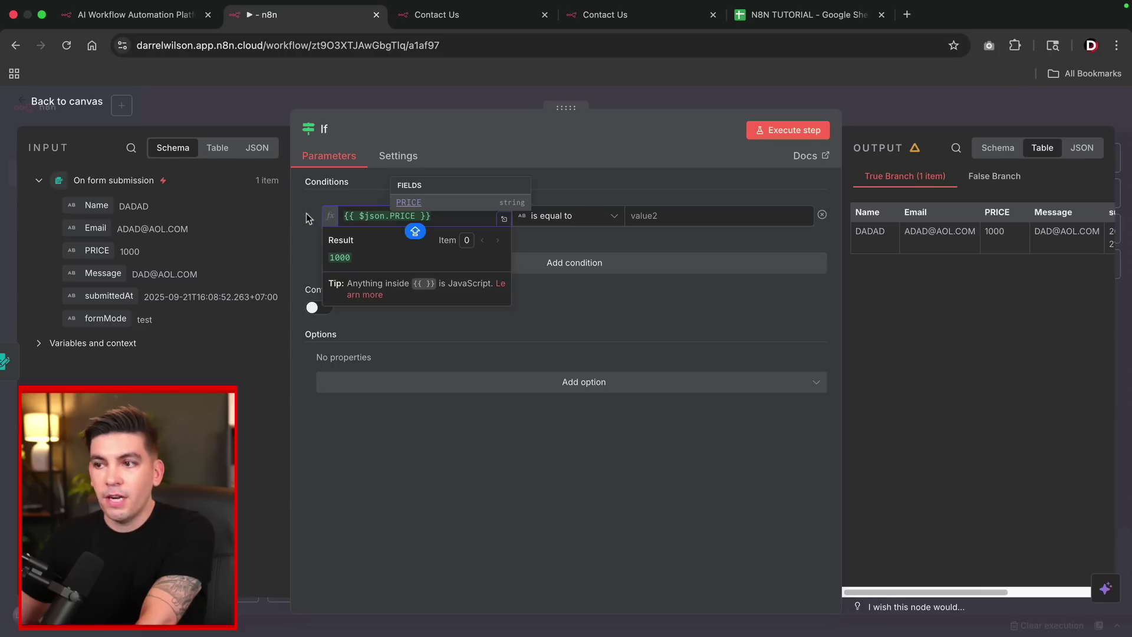
left_click(306, 216)
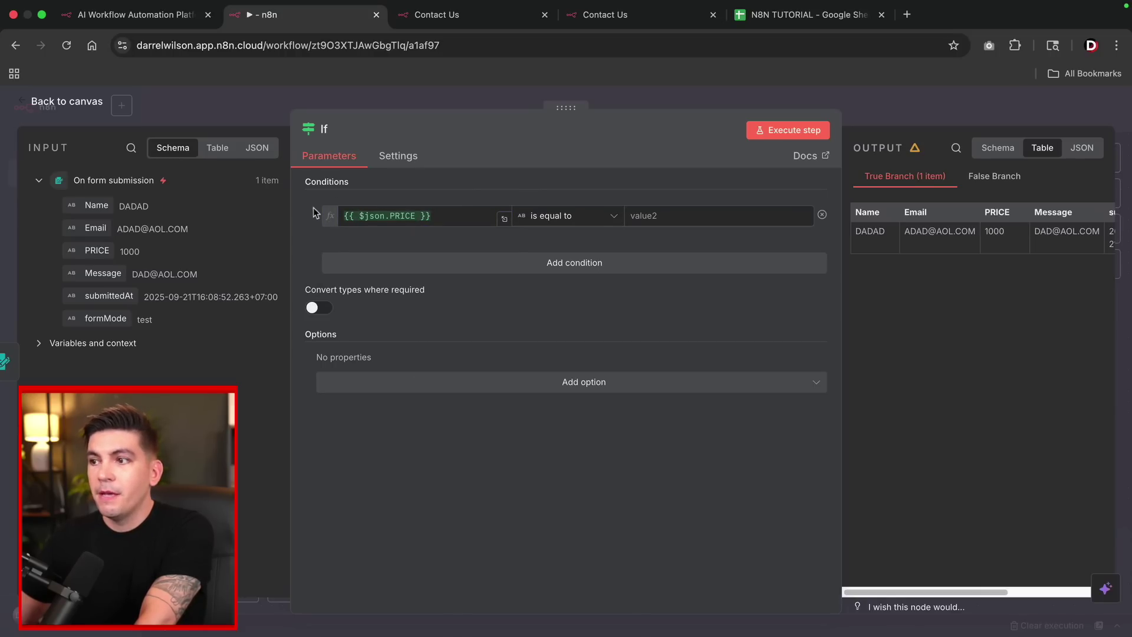
left_click(646, 216)
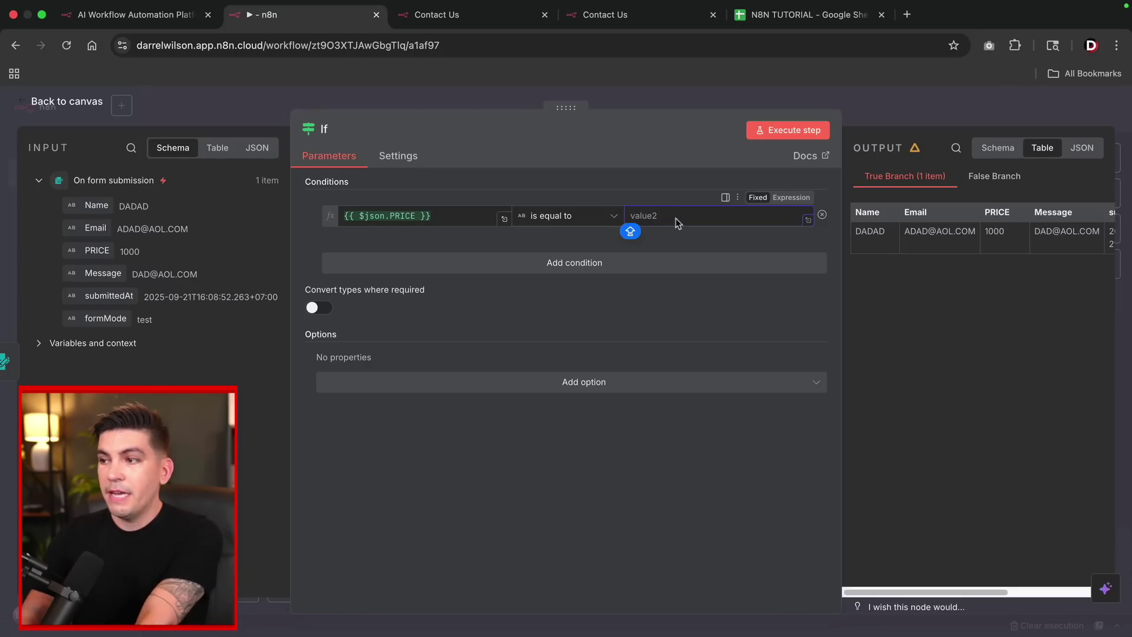
type("1000")
left_click(399, 247)
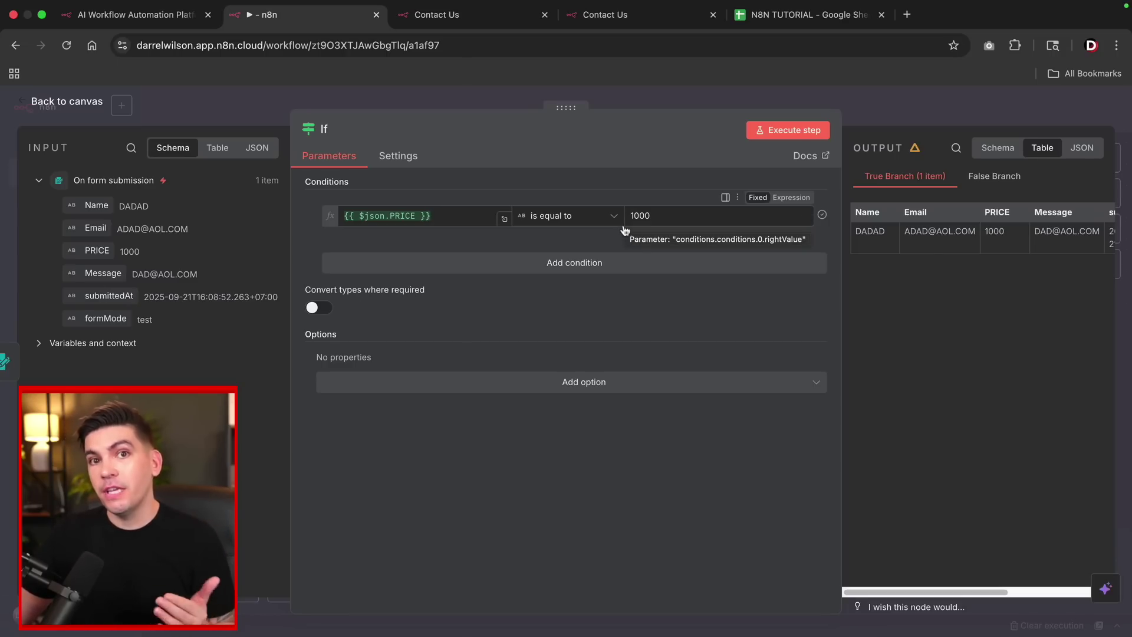
left_click(67, 103)
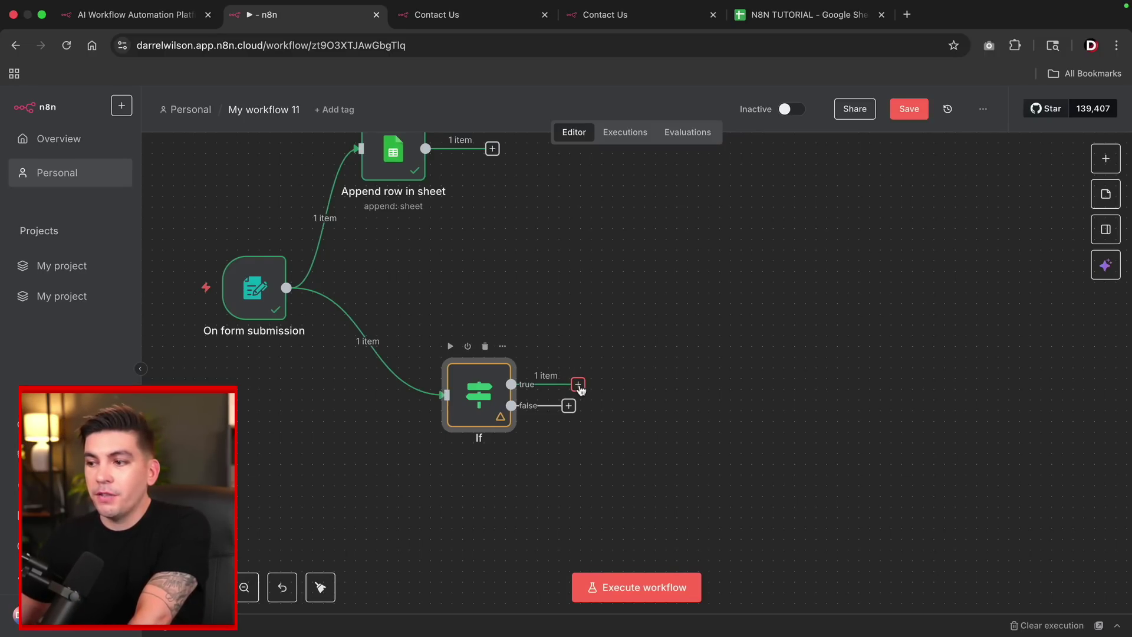
Add a Gmail Send a message node on the true branch, filling in the recipient address and subject 'New Lead'.
left_click(578, 385)
type("gmail")
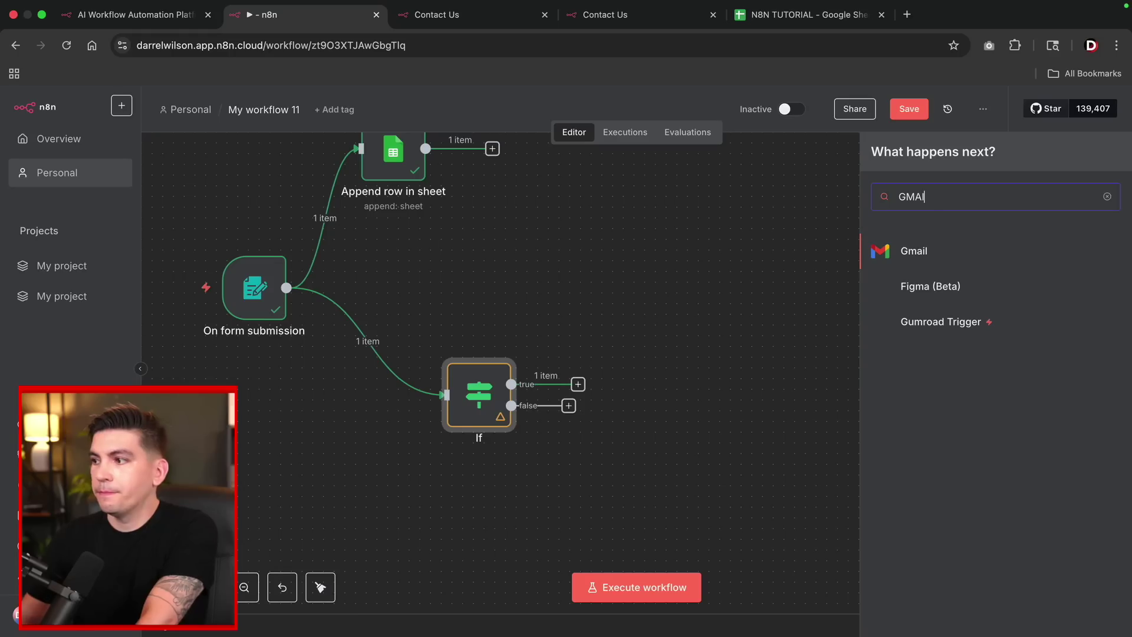
left_click(920, 250)
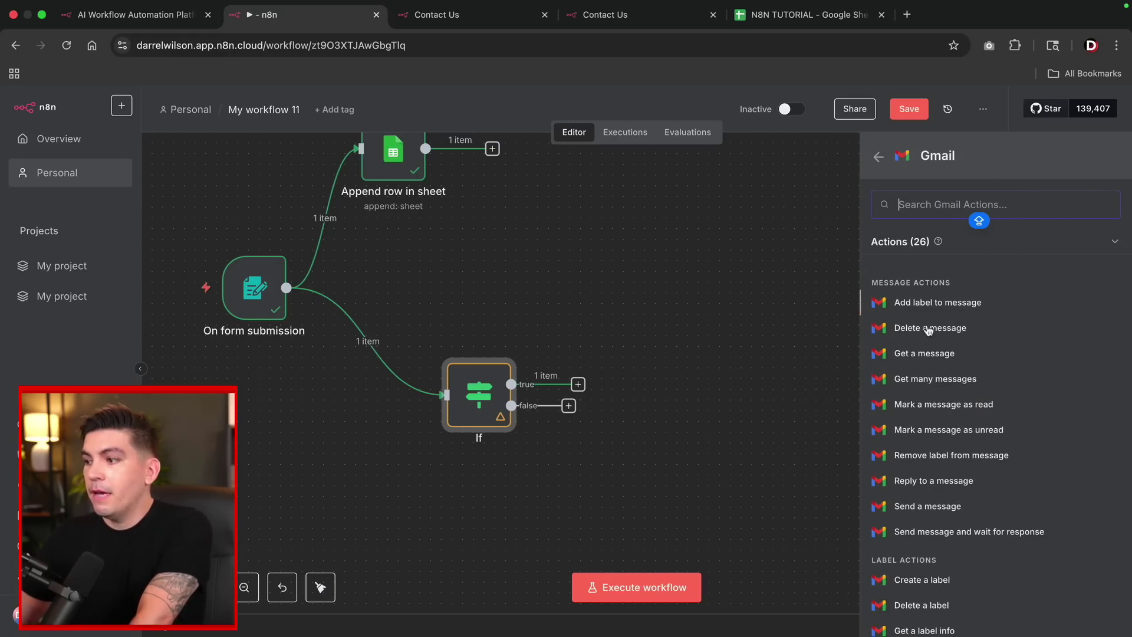
left_click(941, 509)
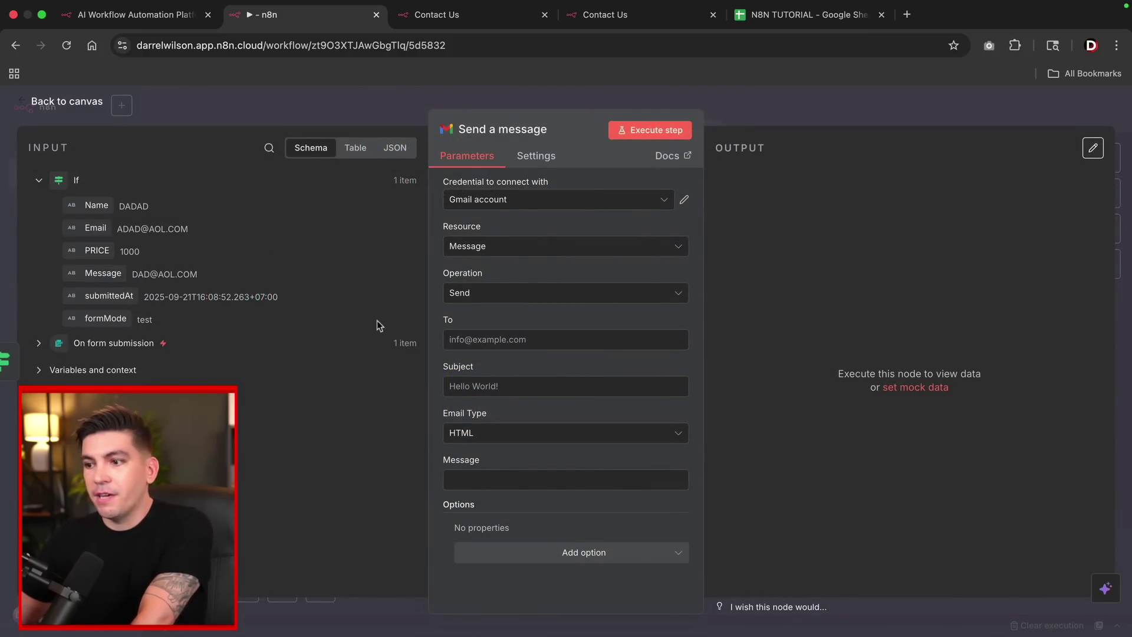
left_click(497, 339)
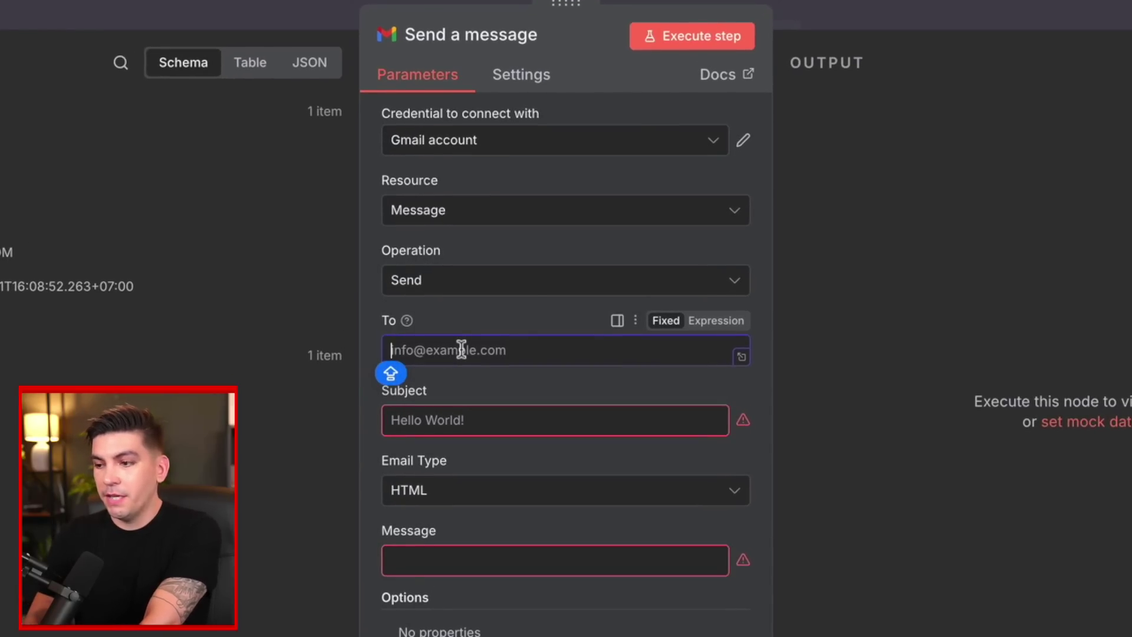
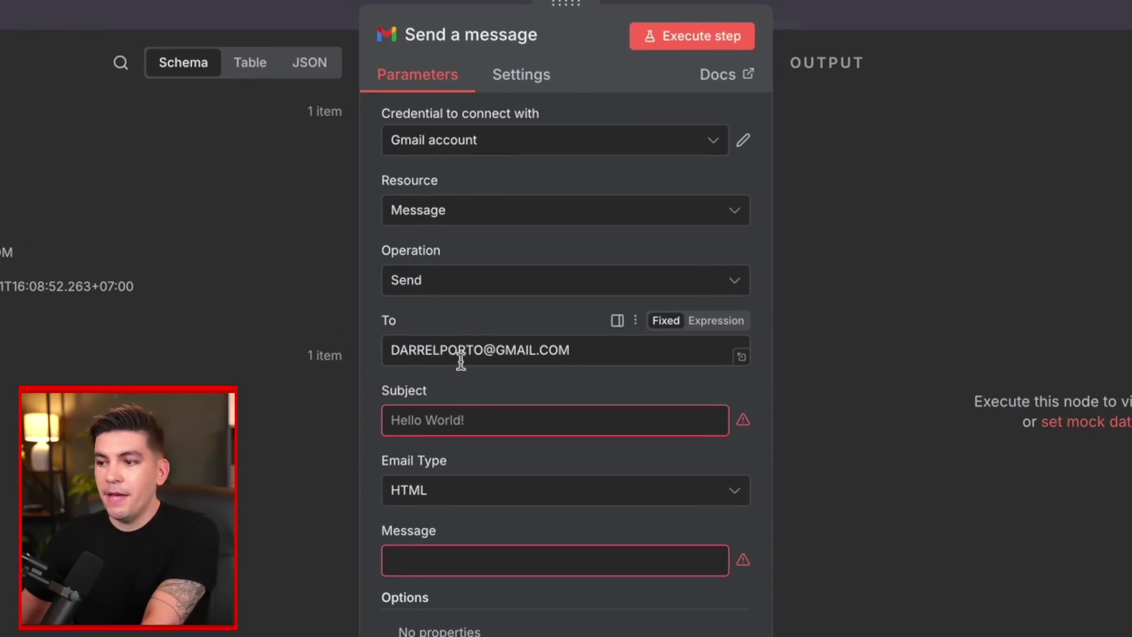
left_click(463, 421)
type("New Lead")
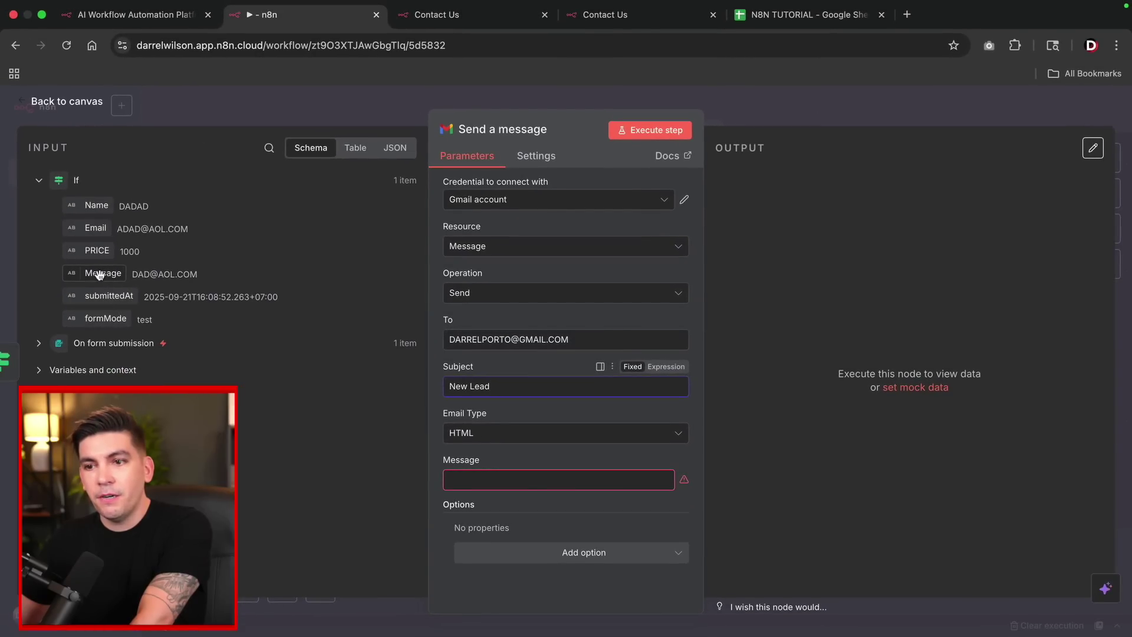
Insert the submitted Message, PRICE and Name fields into the email body, each on its own line.
left_click_drag(102, 274, 470, 480)
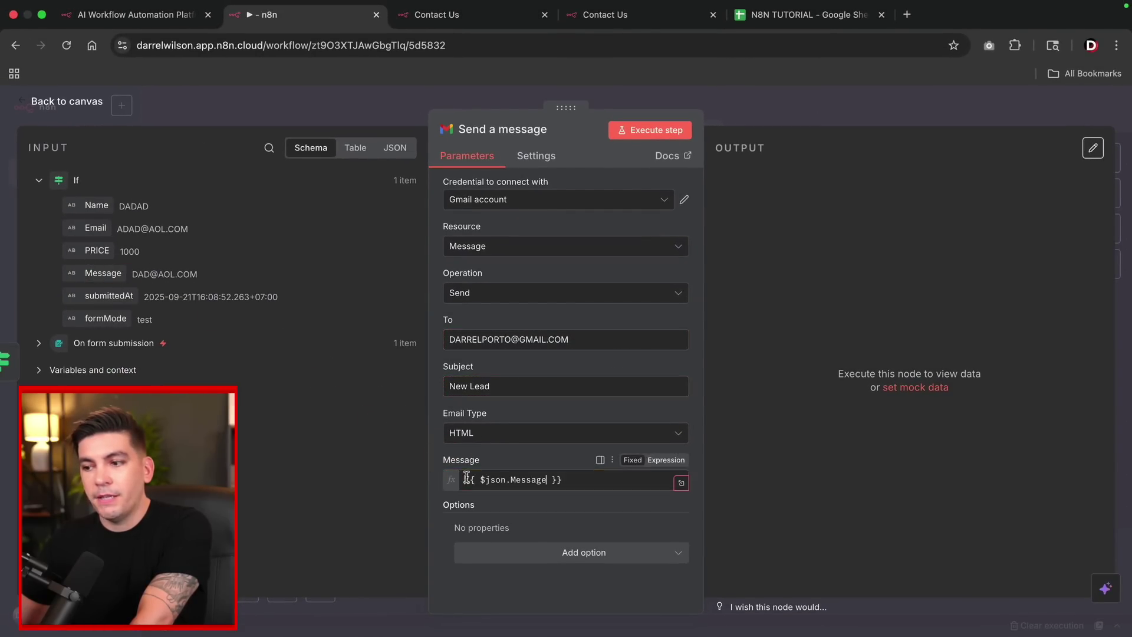
left_click_drag(97, 250, 583, 483)
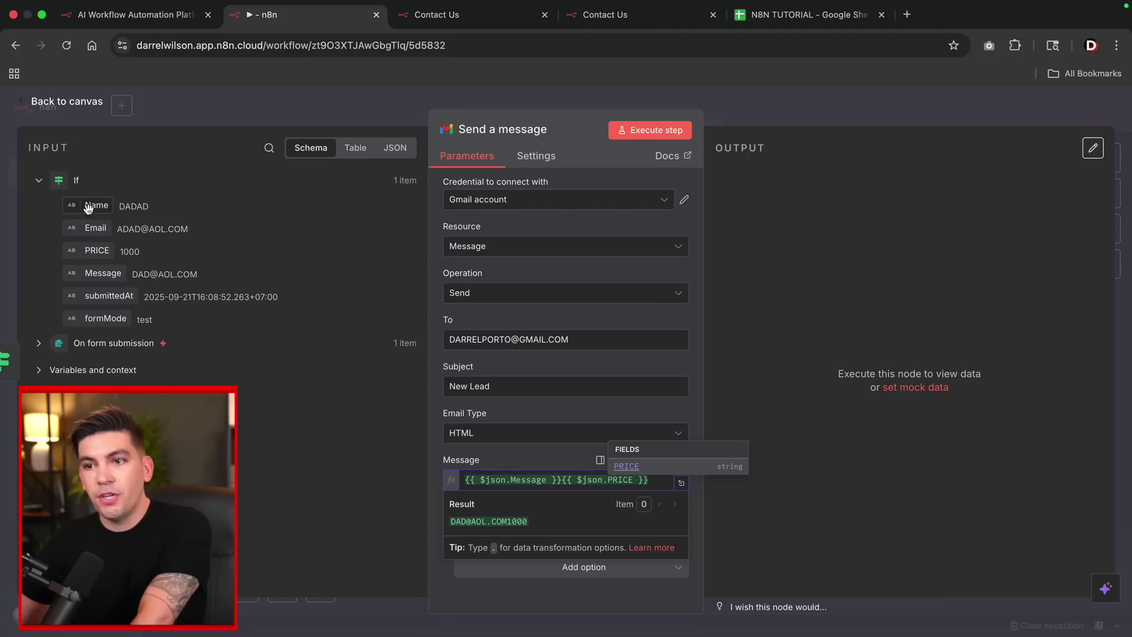
left_click_drag(89, 205, 659, 478)
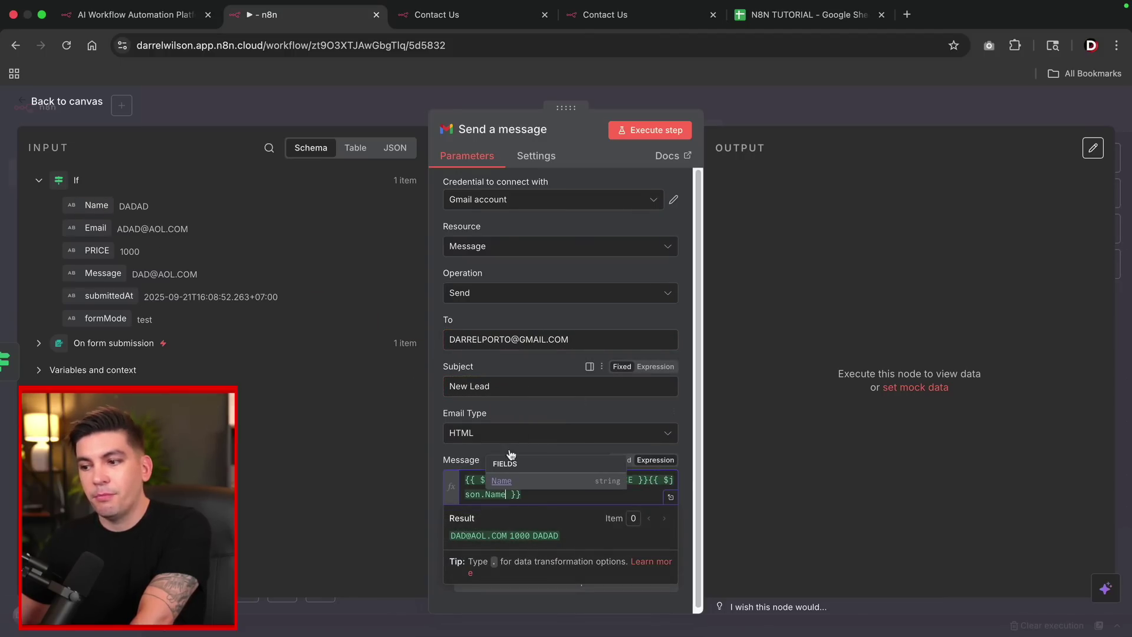
left_click(588, 448)
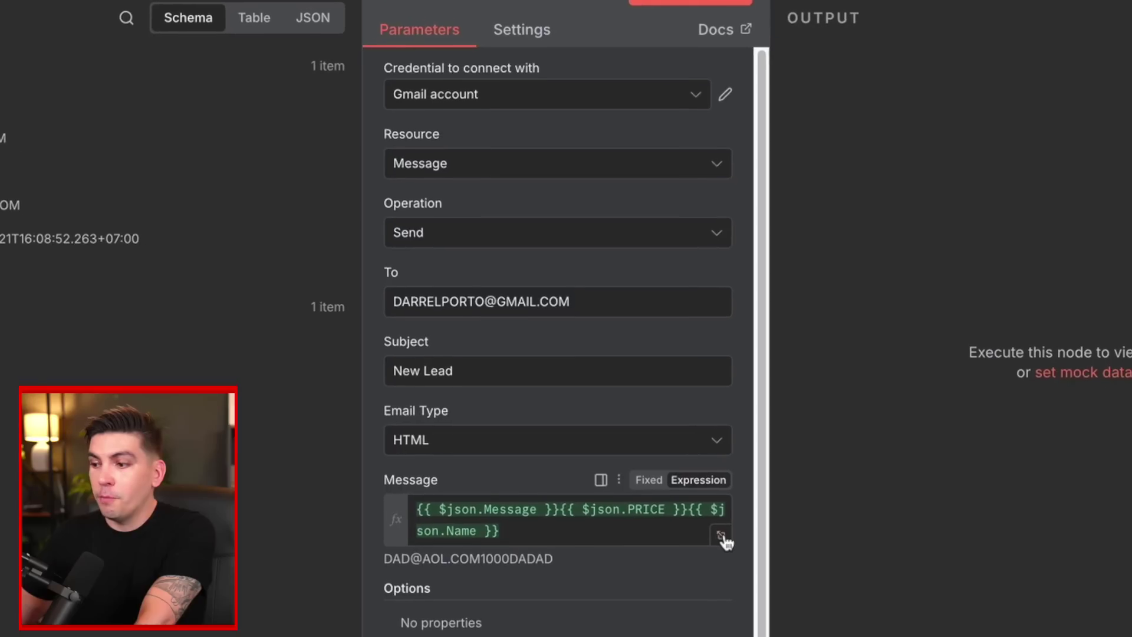
left_click(670, 497)
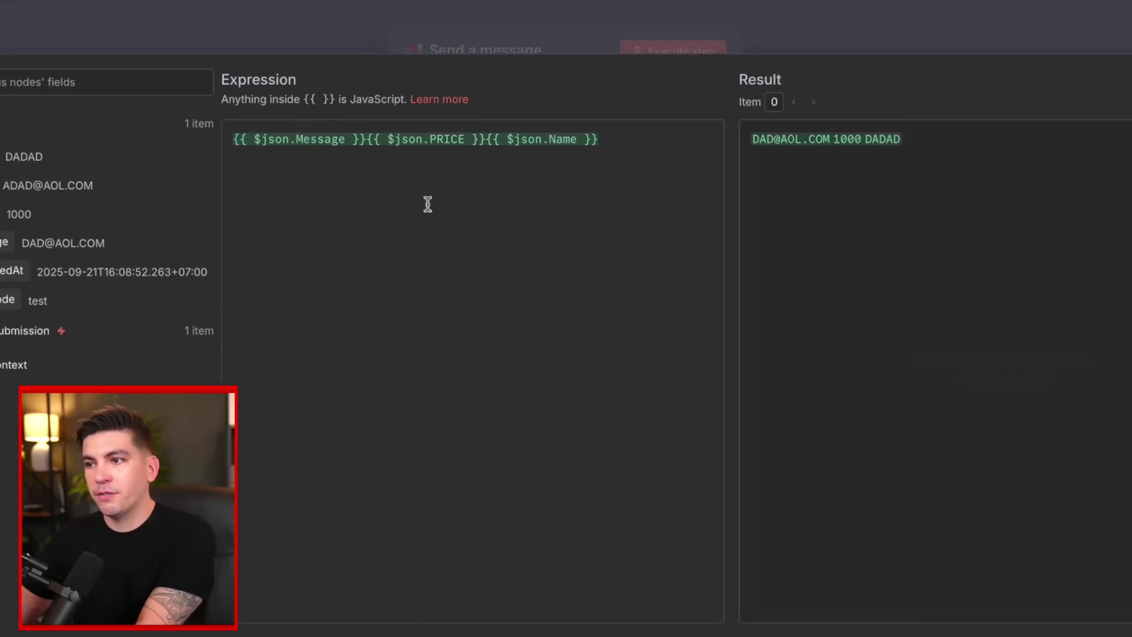
left_click(330, 89)
key("Return")
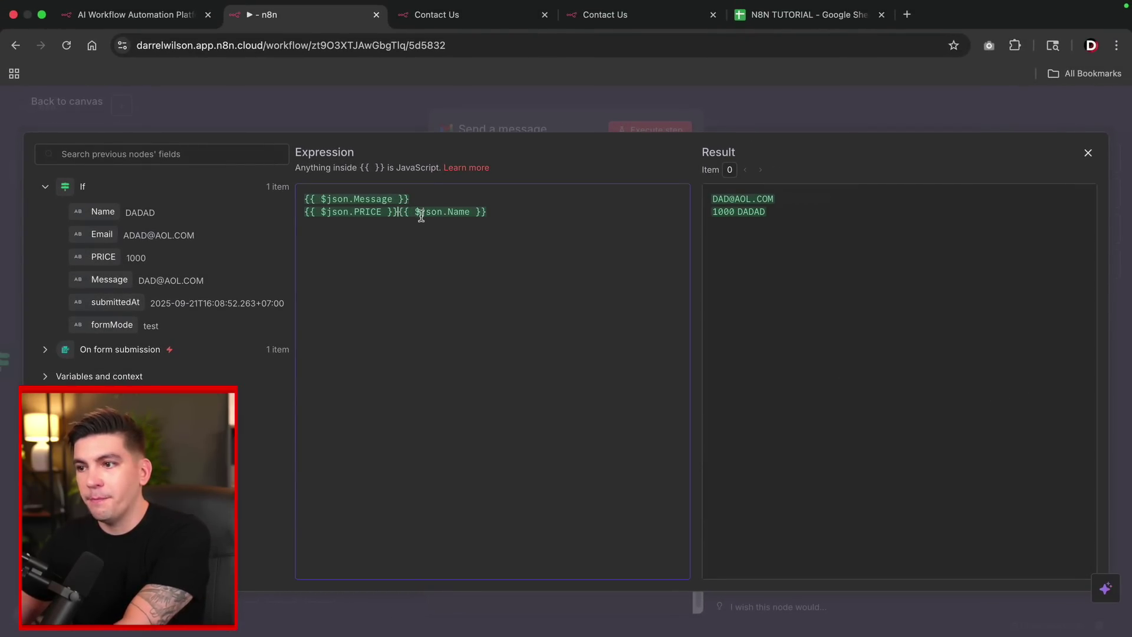
key("Return")
Add a greeting line announcing the new lead and the lead's Email field on its own line.
left_click(307, 199)
key("Return")
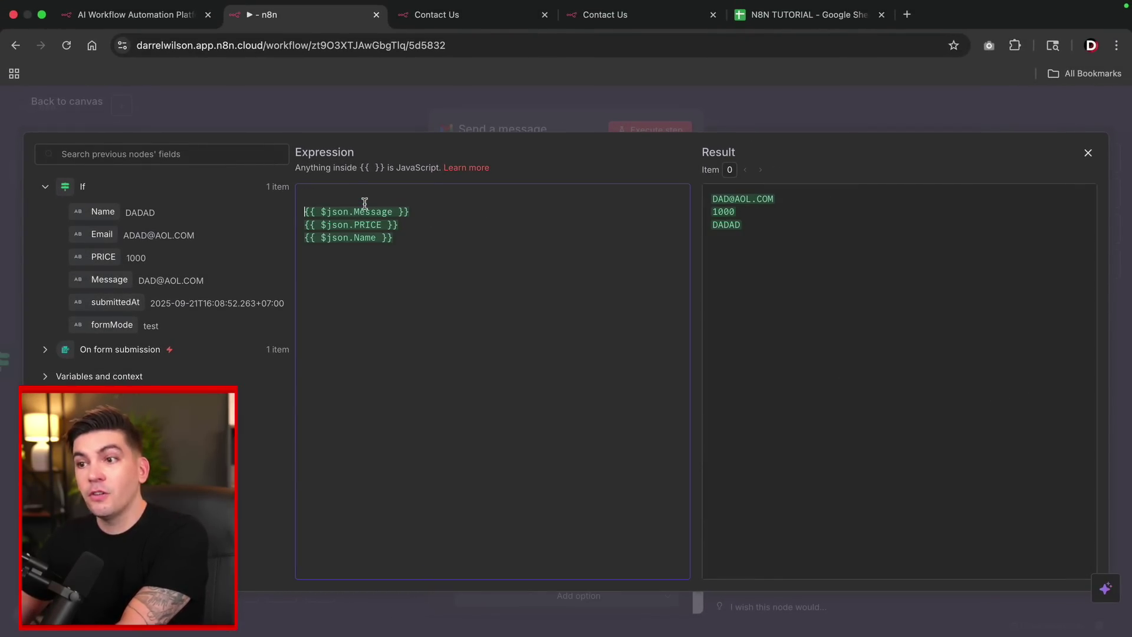
key("Up")
type("Hey D")
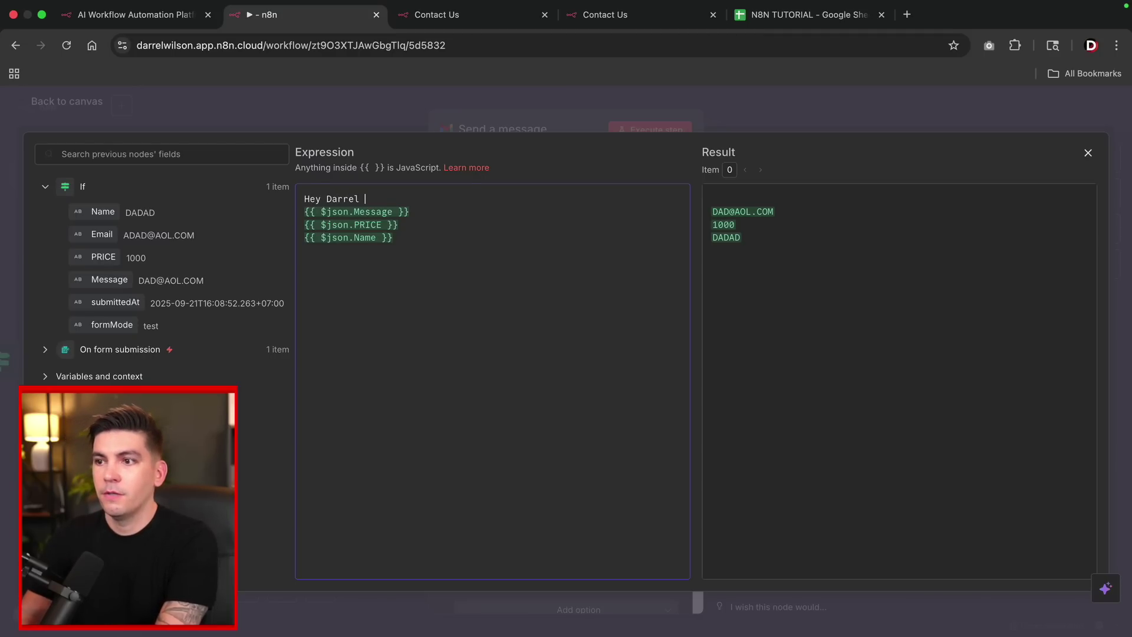
type("arrel You have a new lead!")
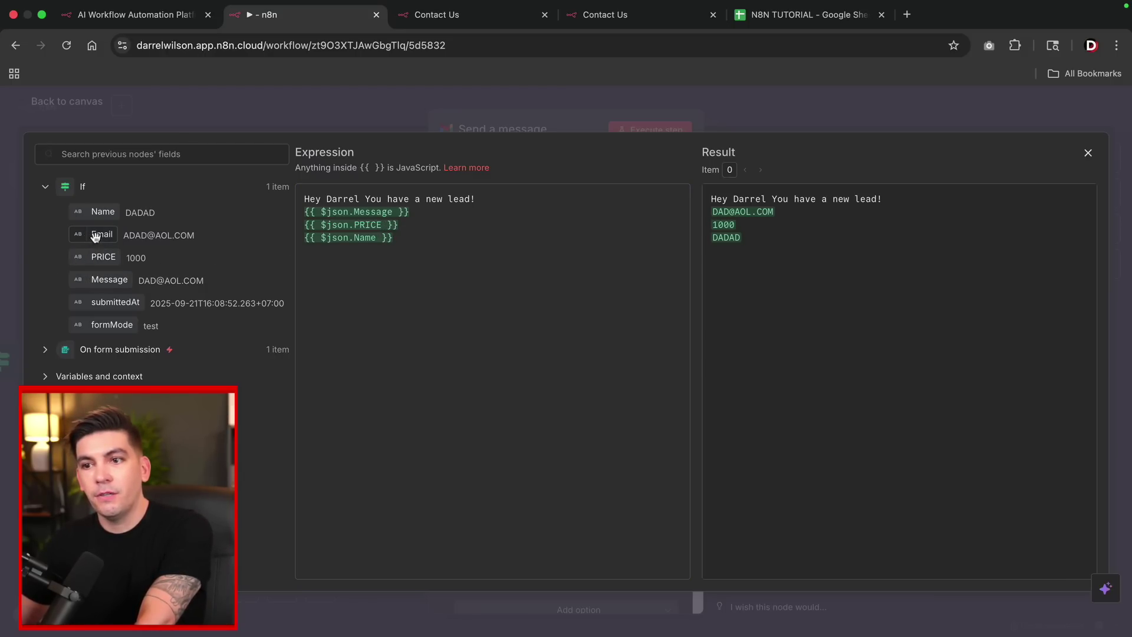
left_click_drag(95, 236, 396, 259)
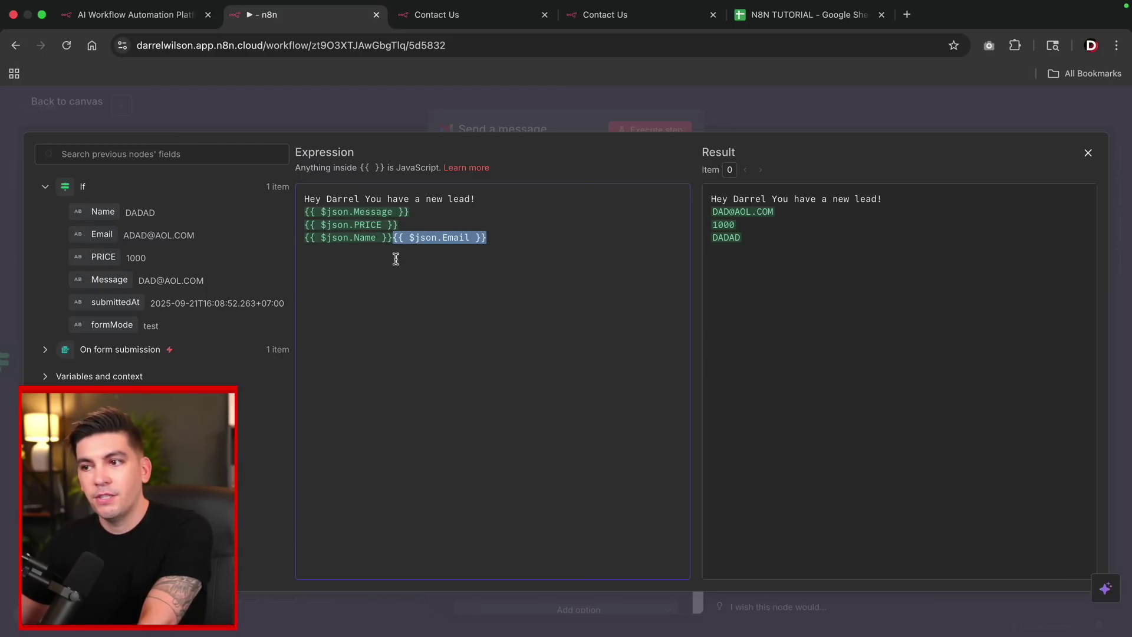
left_click(393, 238)
key("Return")
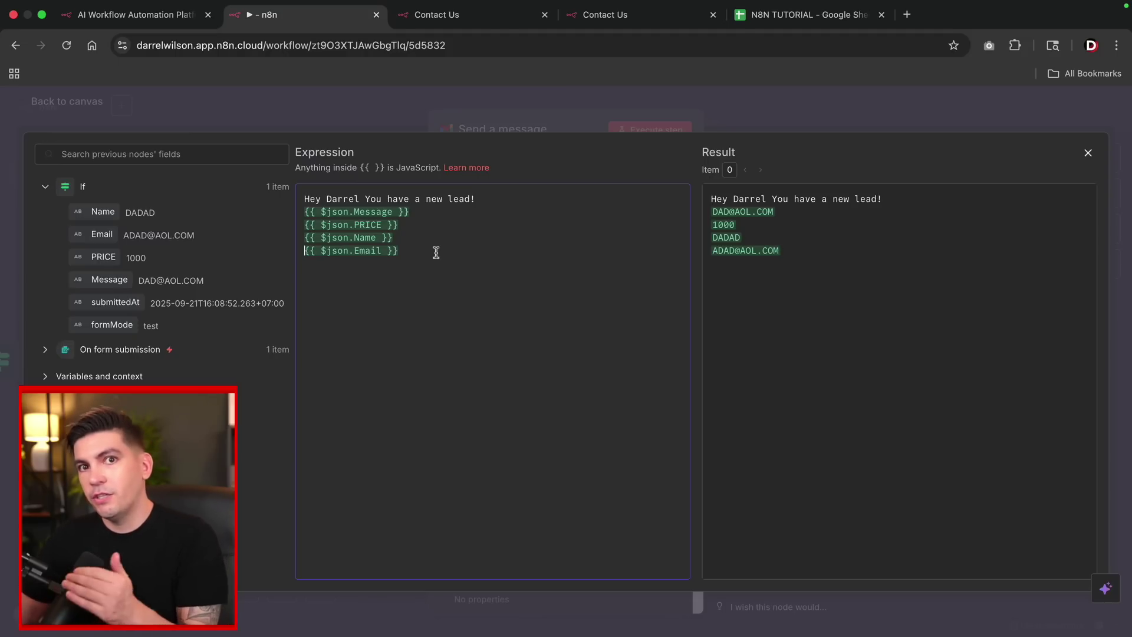
left_click(60, 105)
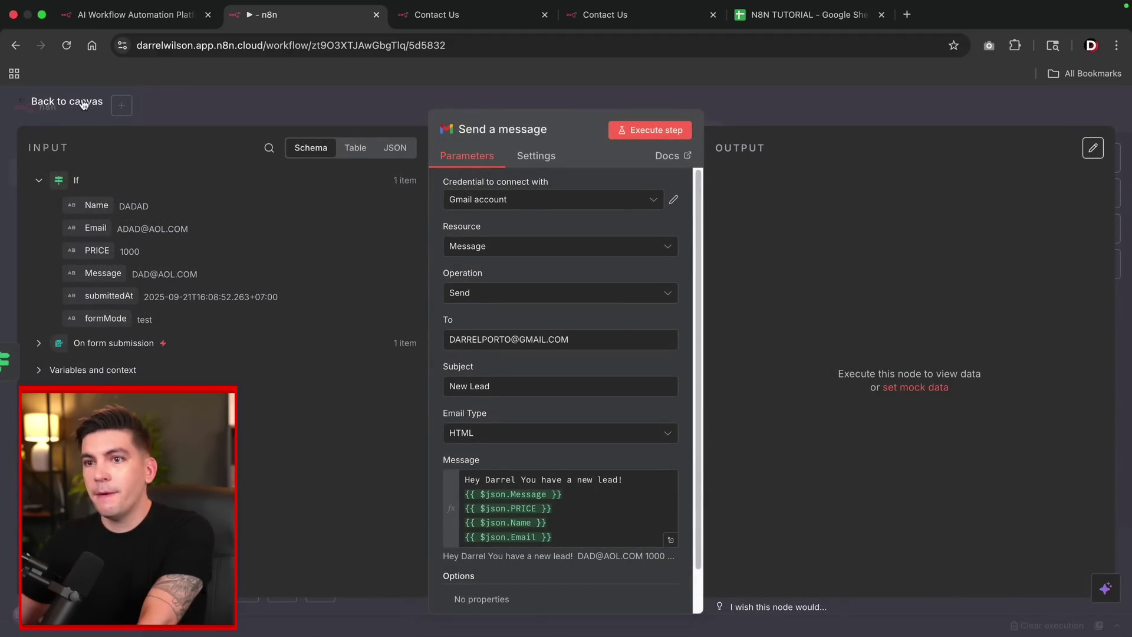
left_click(83, 105)
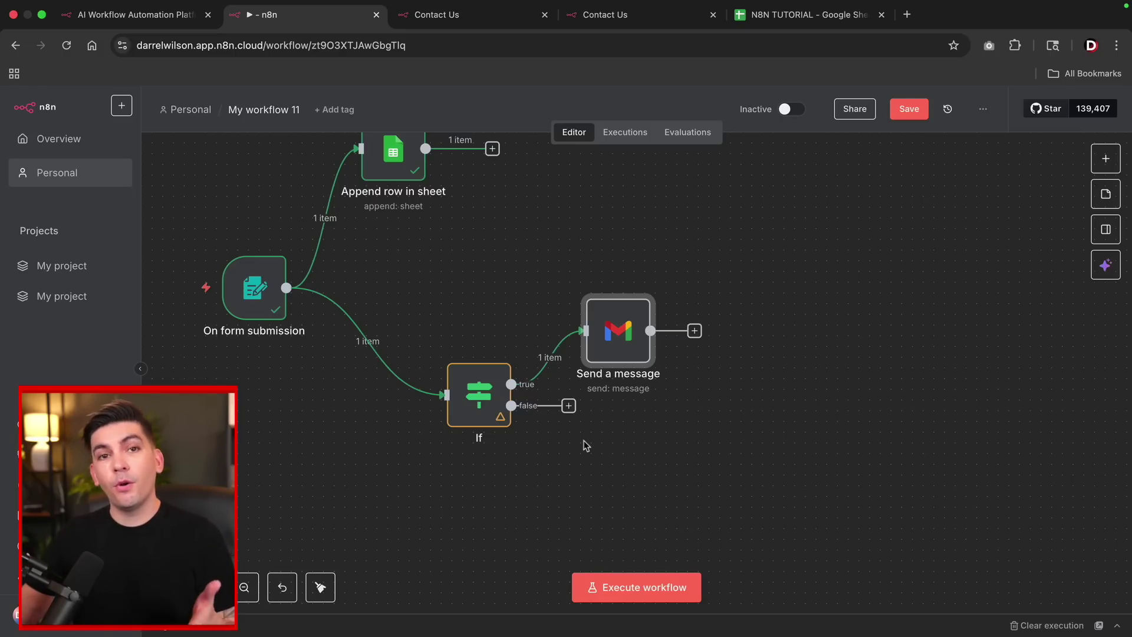
Add a Slack Send a message node on the false branch, keeping the existing Slack account credential.
left_click(568, 407)
type("slack")
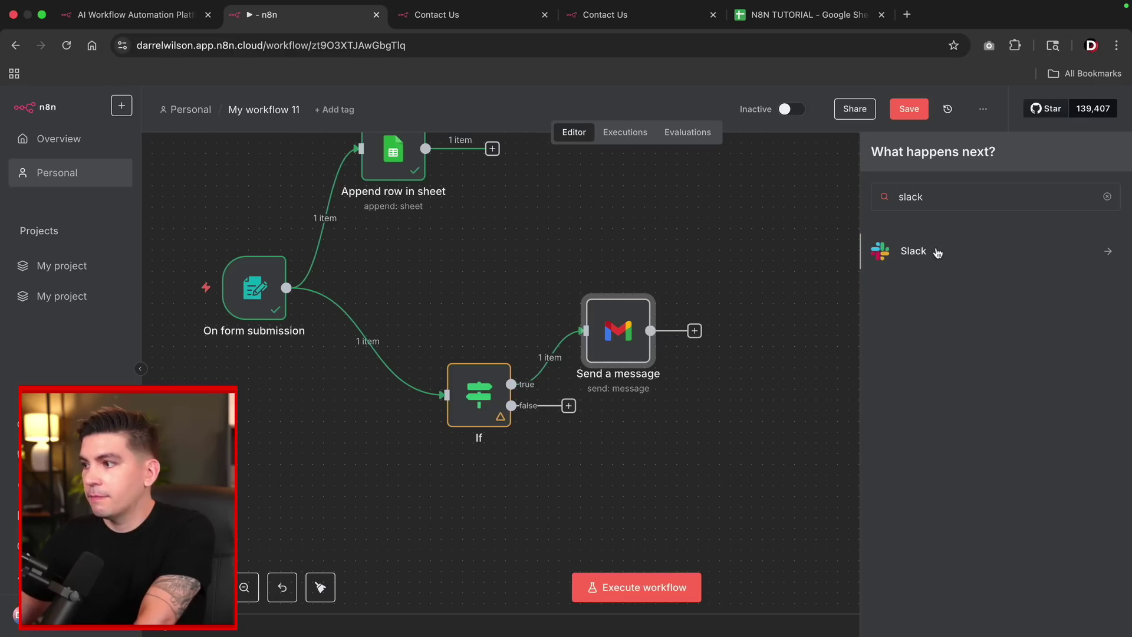
left_click(938, 253)
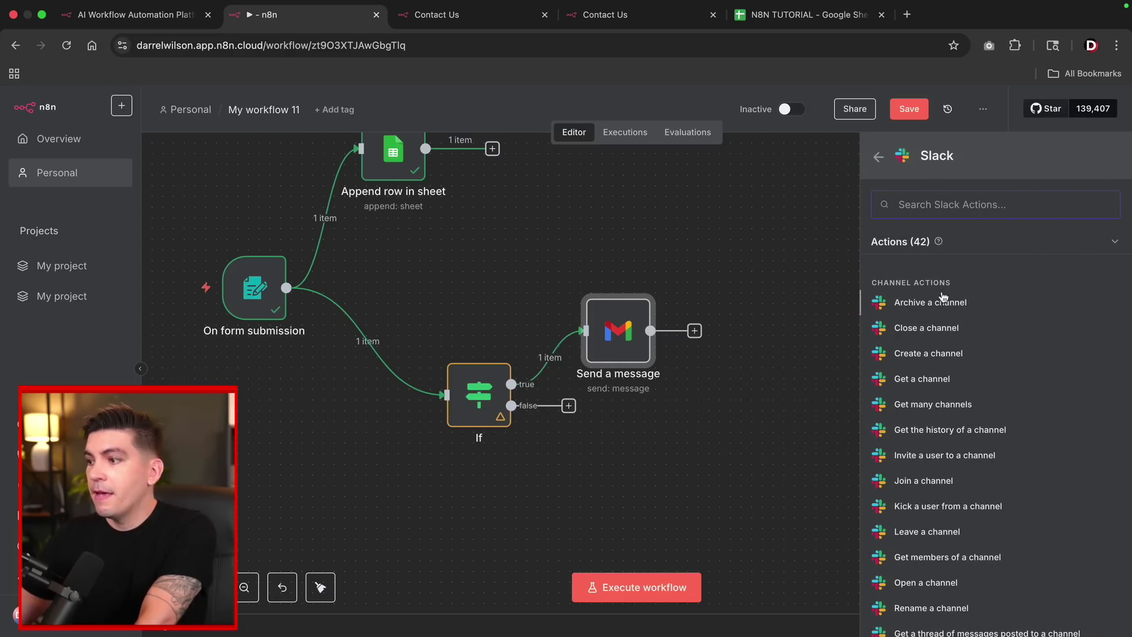
scroll(950, 407, "down", 10)
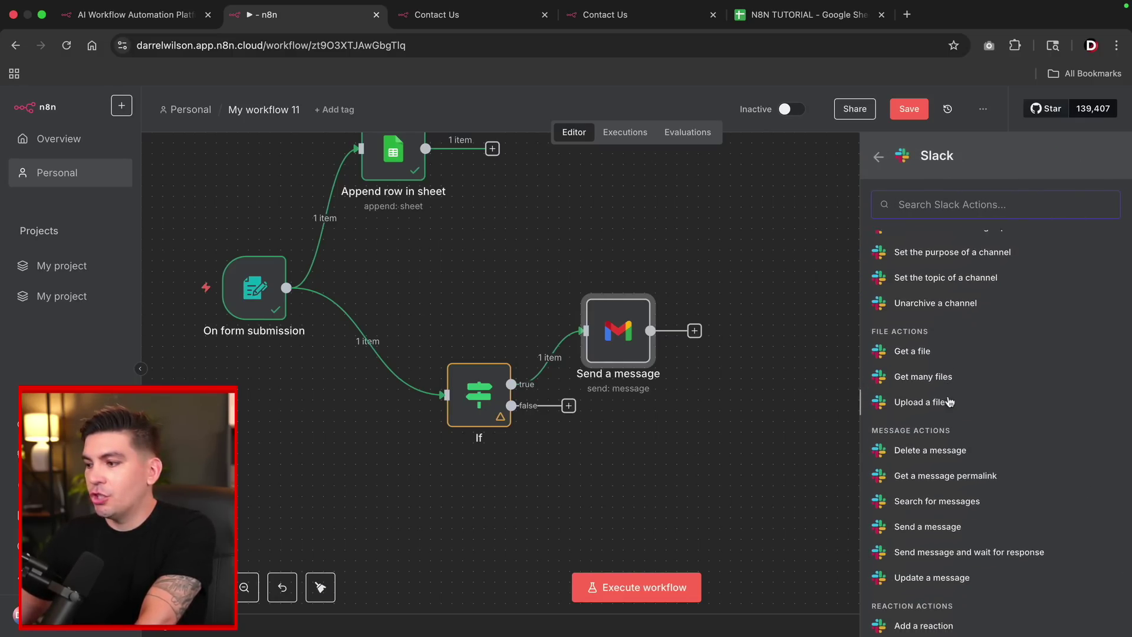
left_click(940, 370)
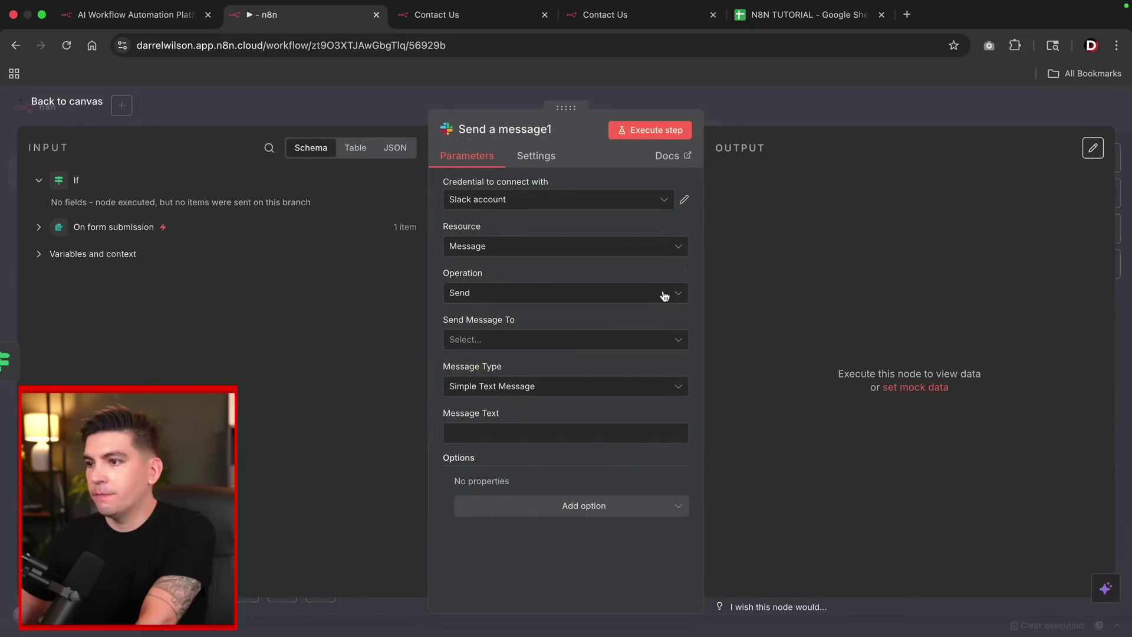
left_click(536, 203)
left_click(512, 239)
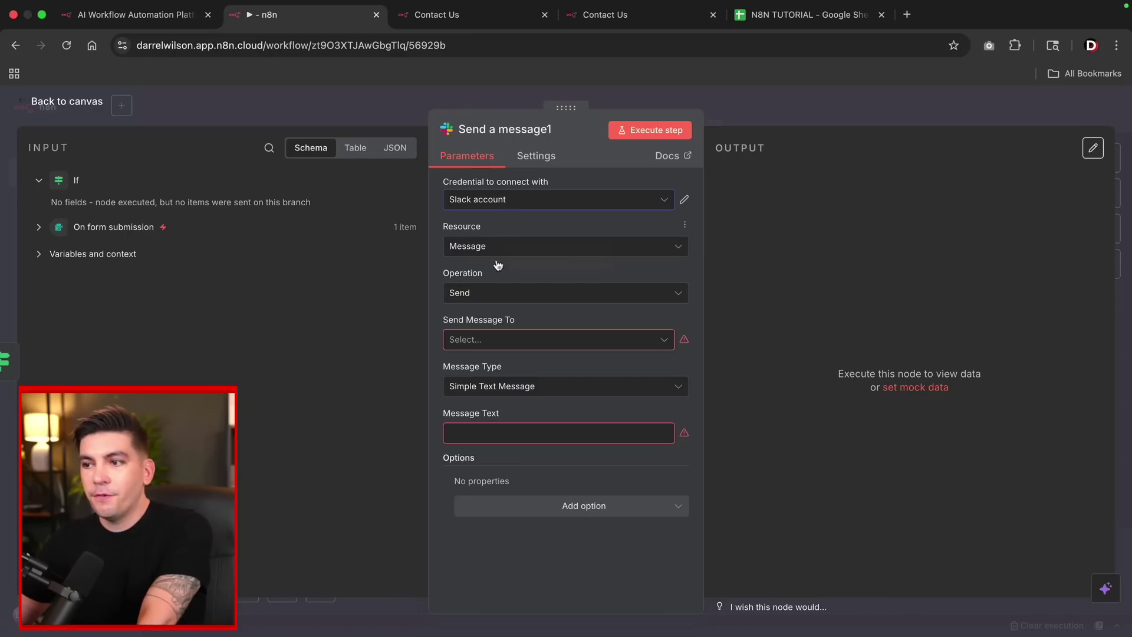
left_click(494, 295)
left_click(469, 399)
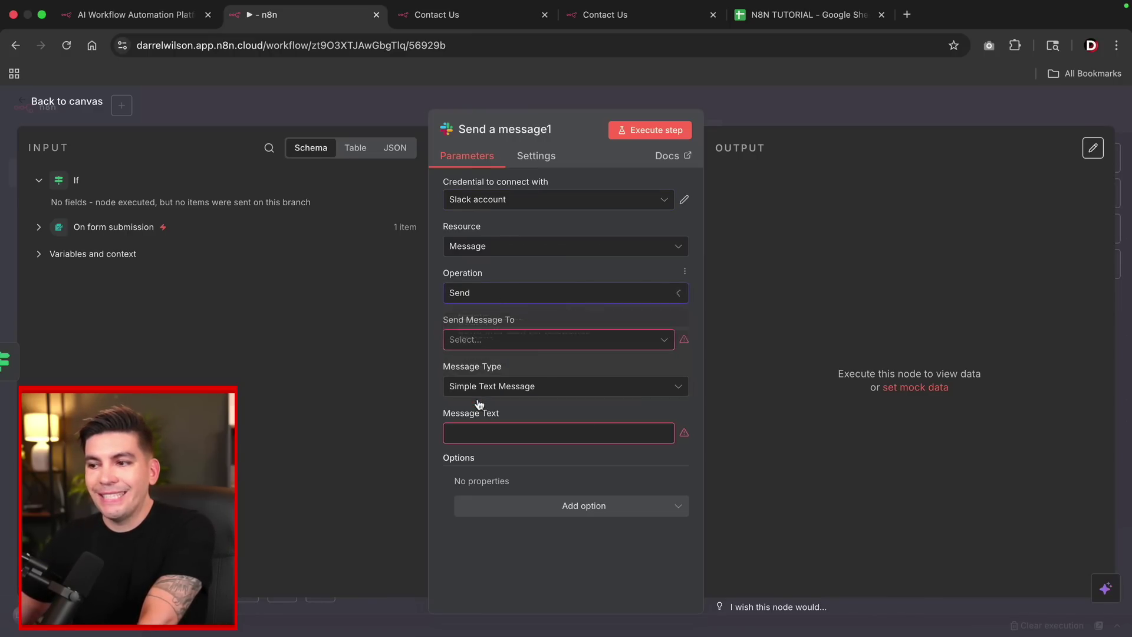
Target the all-n8n-lounge channel and set the message text to the form's PRICE and Message values.
left_click(500, 338)
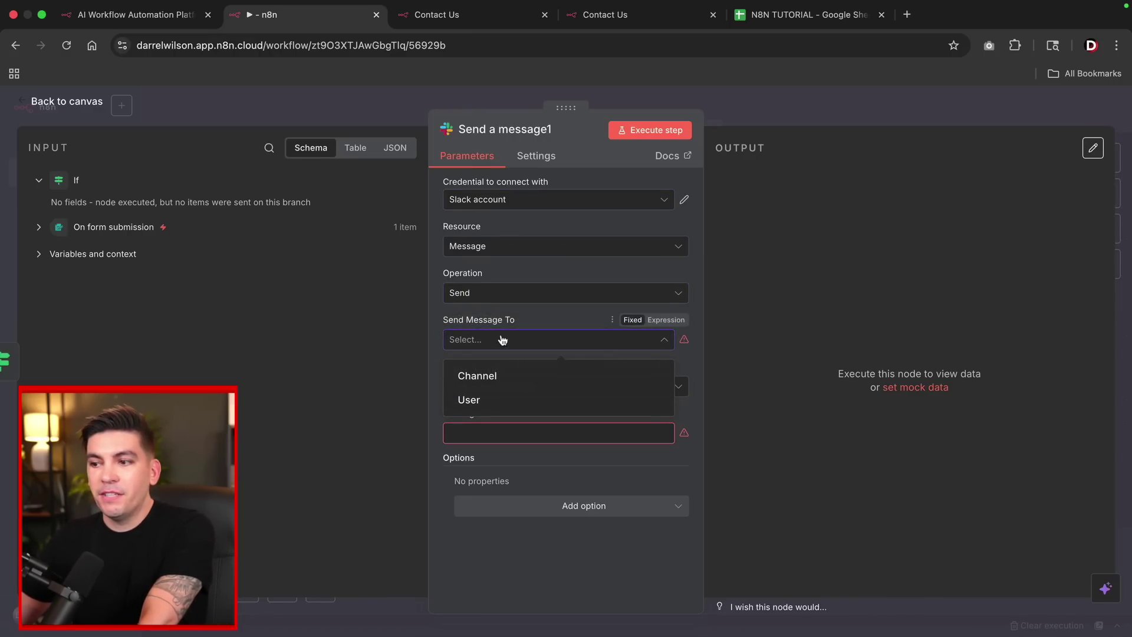
left_click(503, 378)
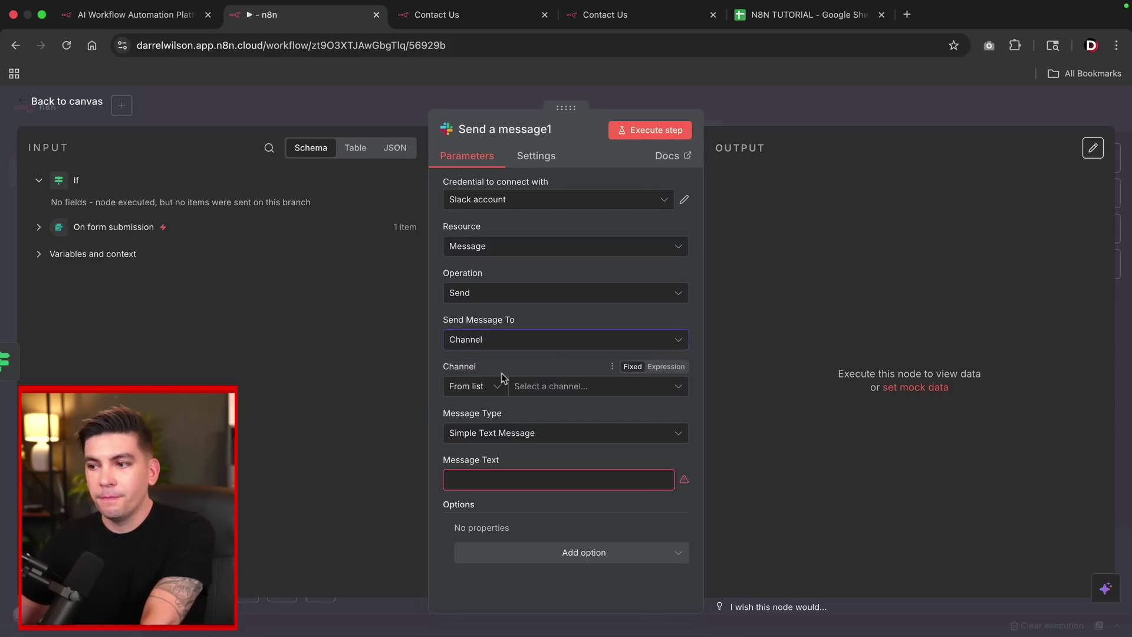
left_click(549, 387)
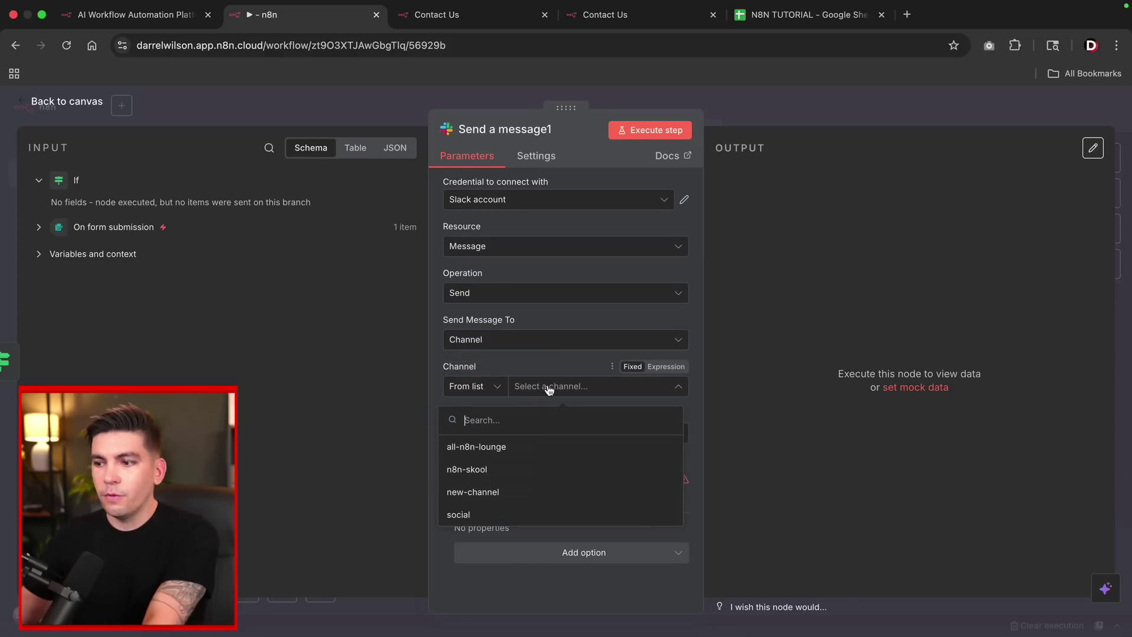
left_click(478, 448)
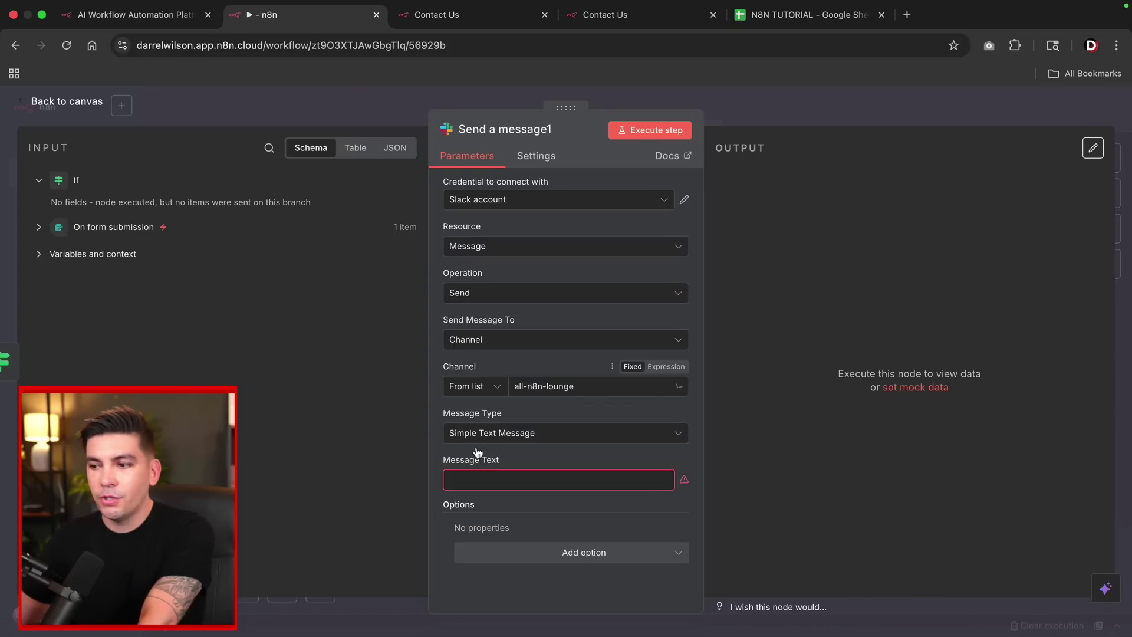
left_click(490, 478)
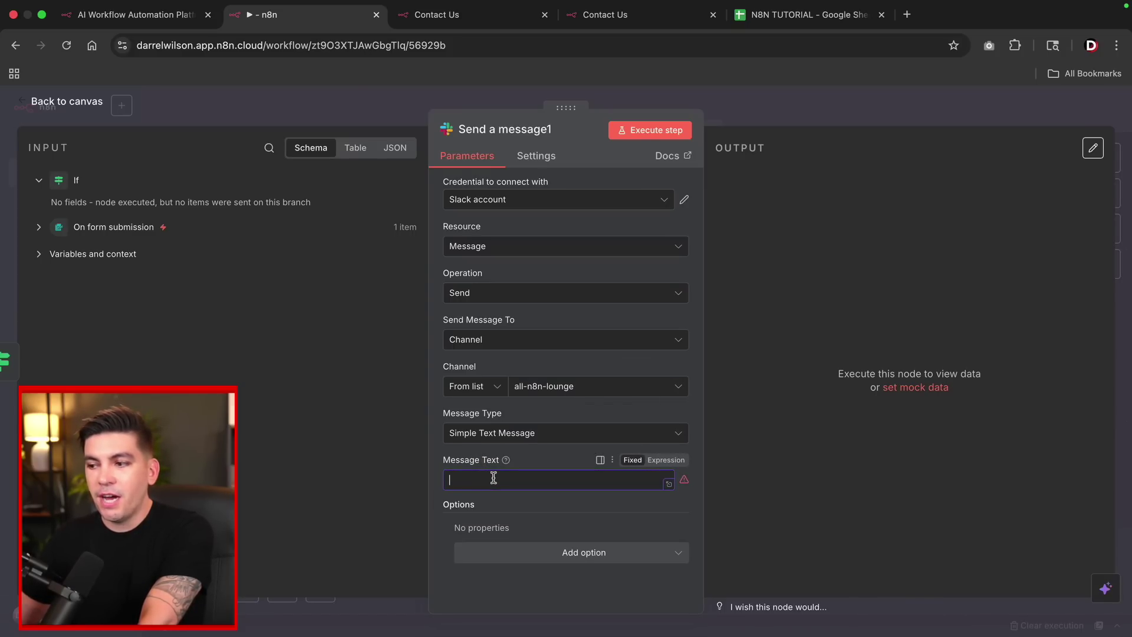
left_click(38, 228)
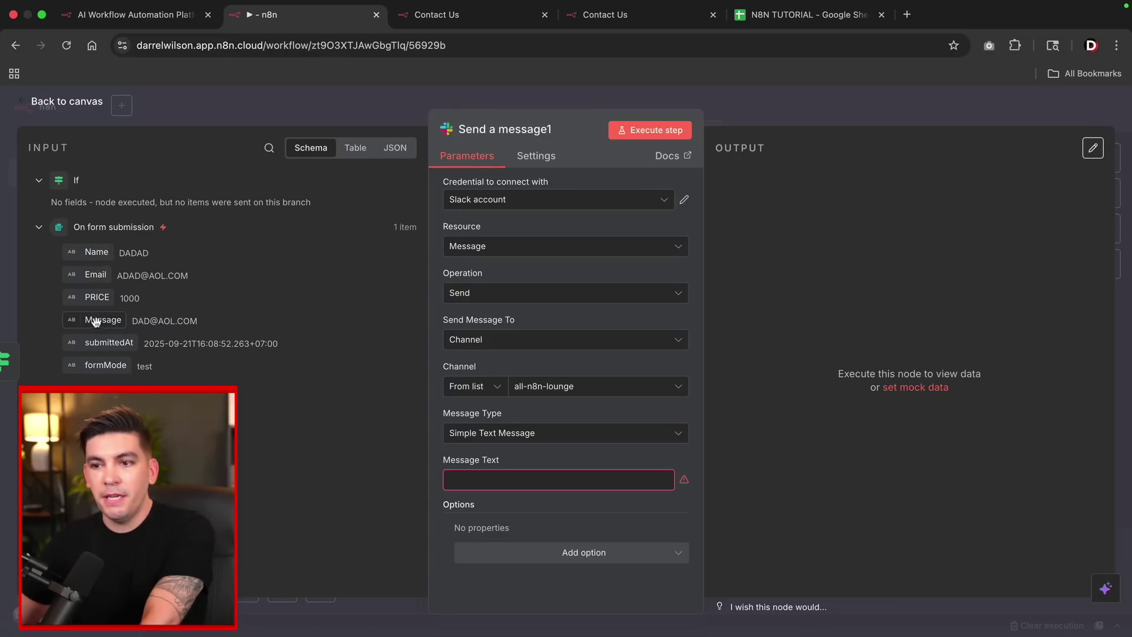
left_click_drag(96, 297, 458, 479)
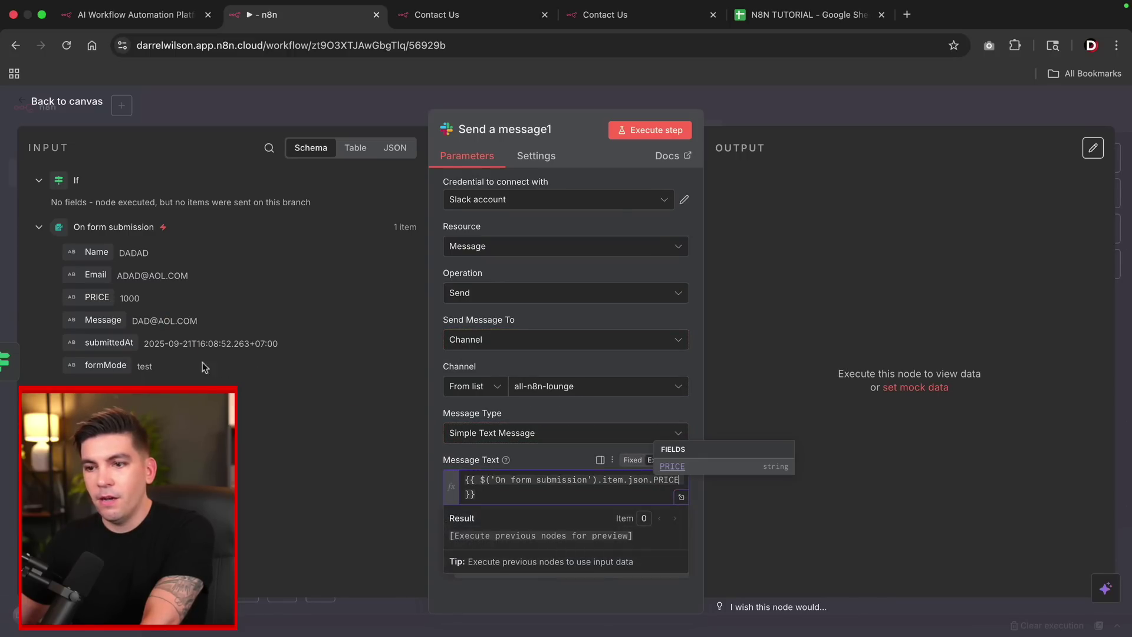
left_click_drag(100, 320, 546, 502)
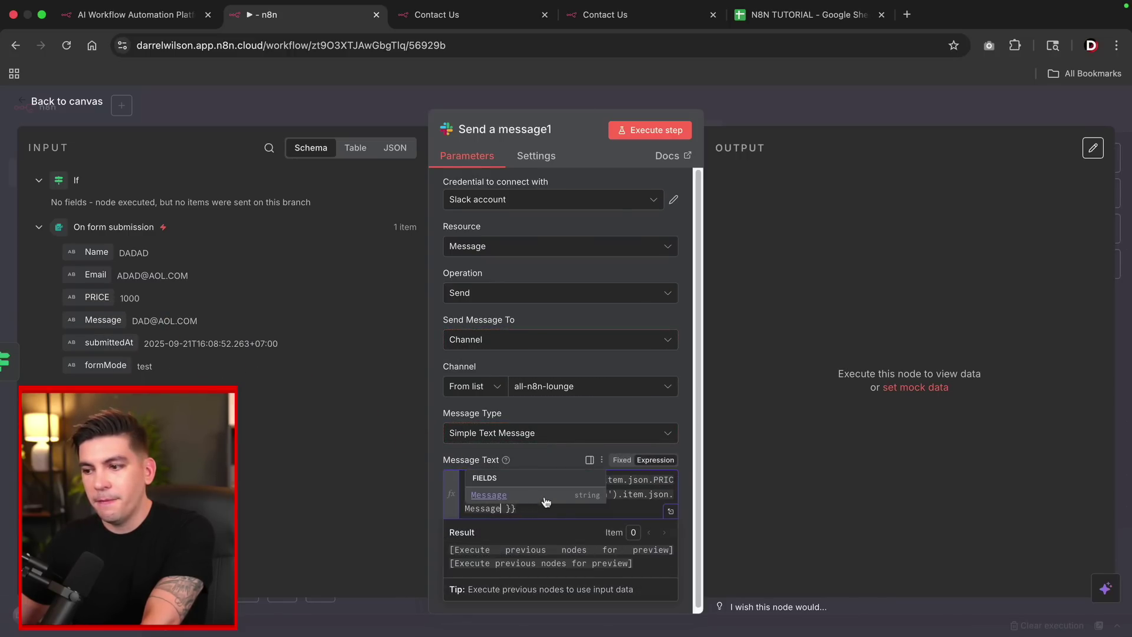
left_click(442, 459)
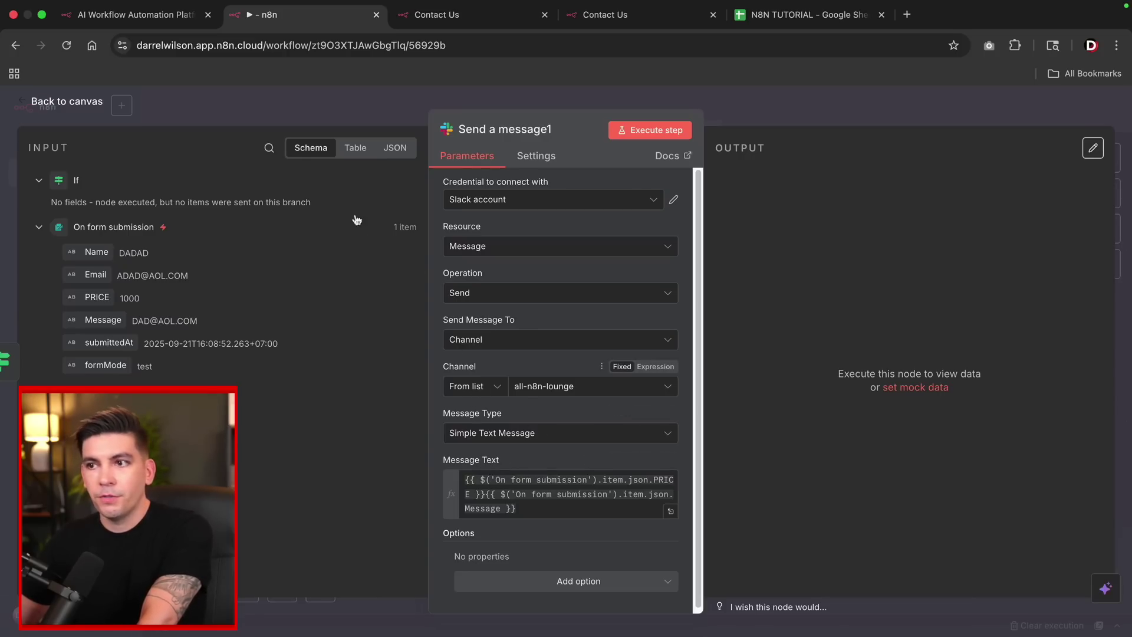
left_click(66, 104)
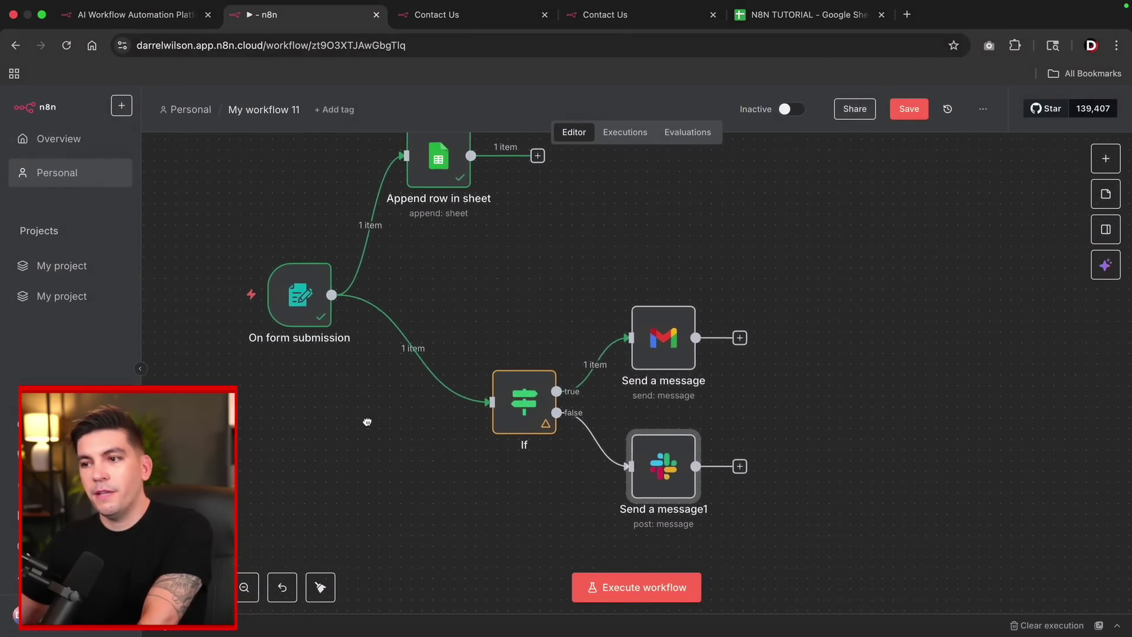
Recentre the canvas and start a test run of the workflow.
left_click_drag(367, 422, 395, 427)
scroll(391, 422, "down", 3)
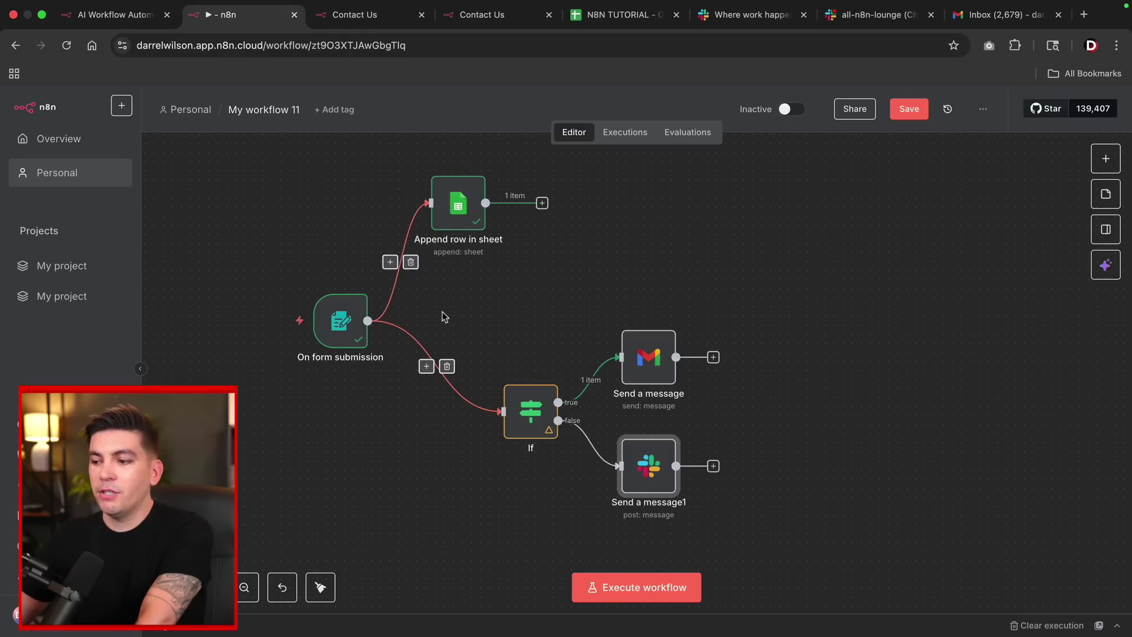
mouse_move(344, 327)
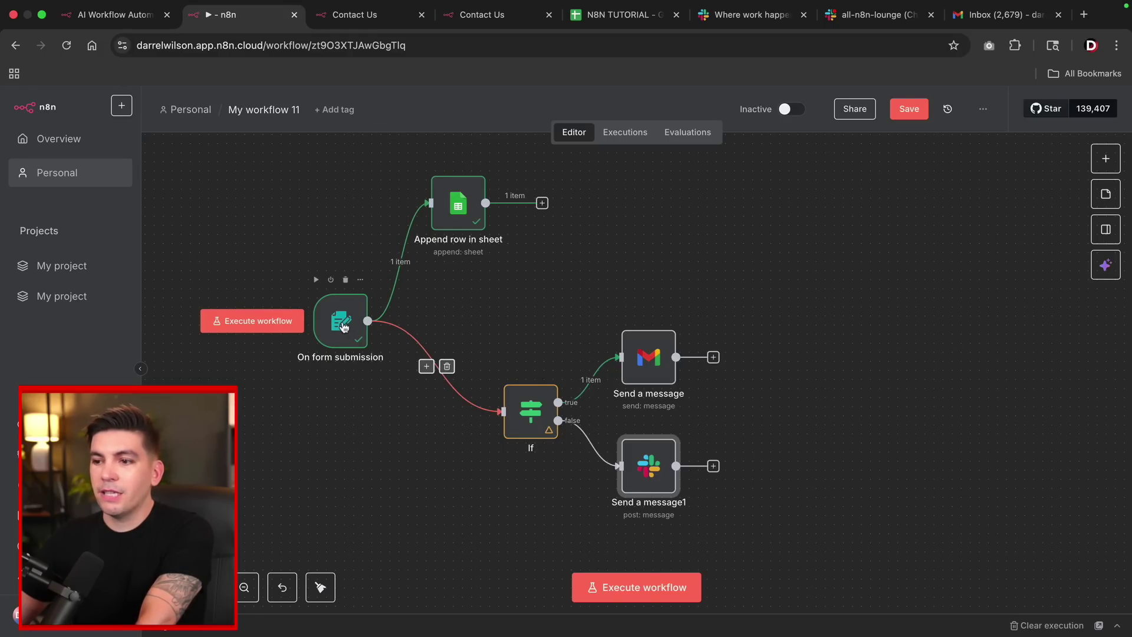
left_click(618, 587)
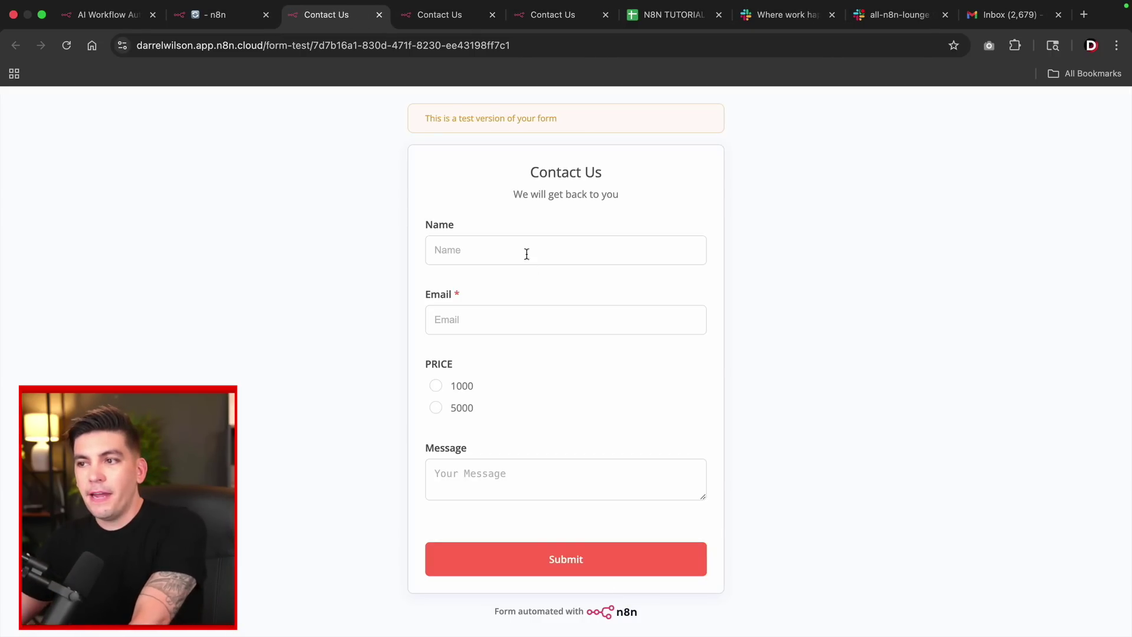
Fill the test form with a name, e-mail, price 5000 and a short numeric message, then submit it.
left_click(533, 248)
key("Tab")
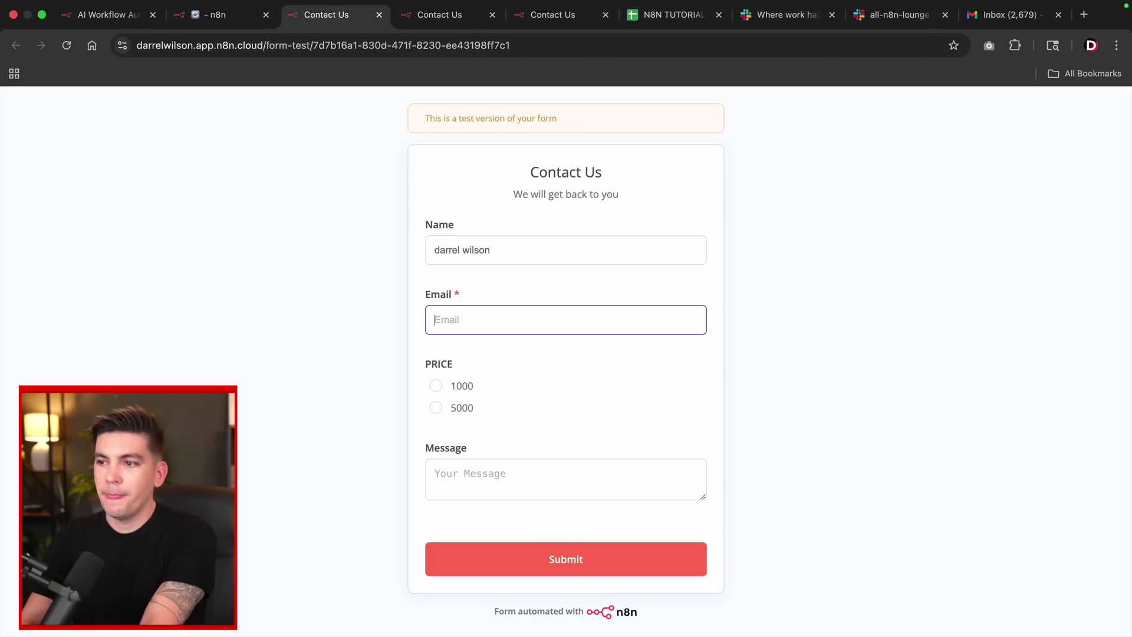
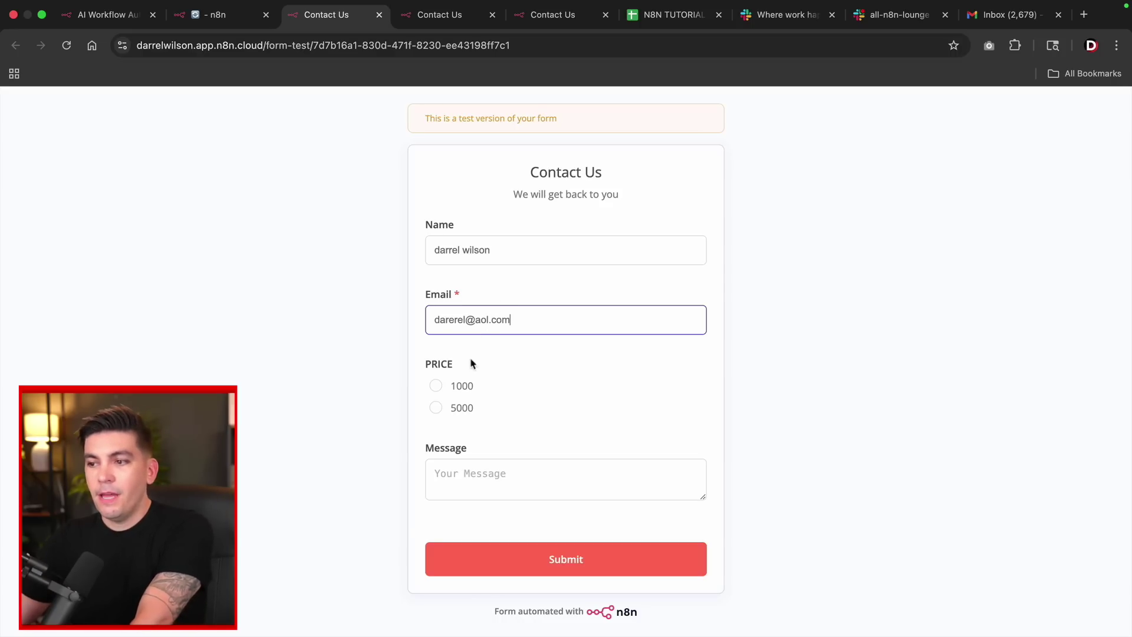
left_click(436, 409)
left_click(492, 473)
type("23123123")
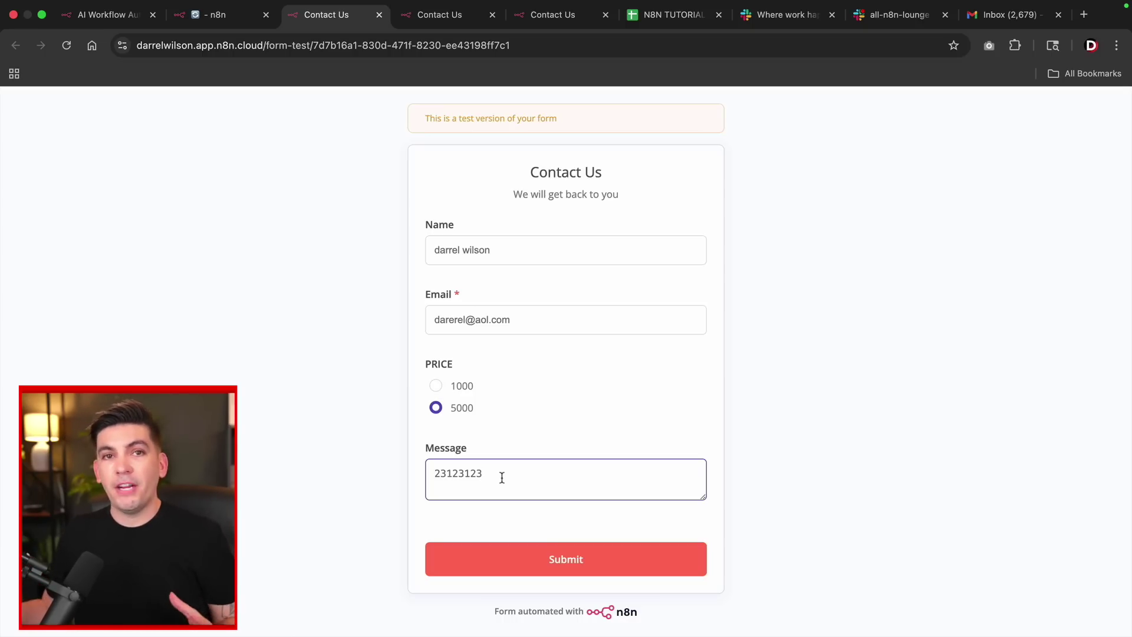
left_click(574, 560)
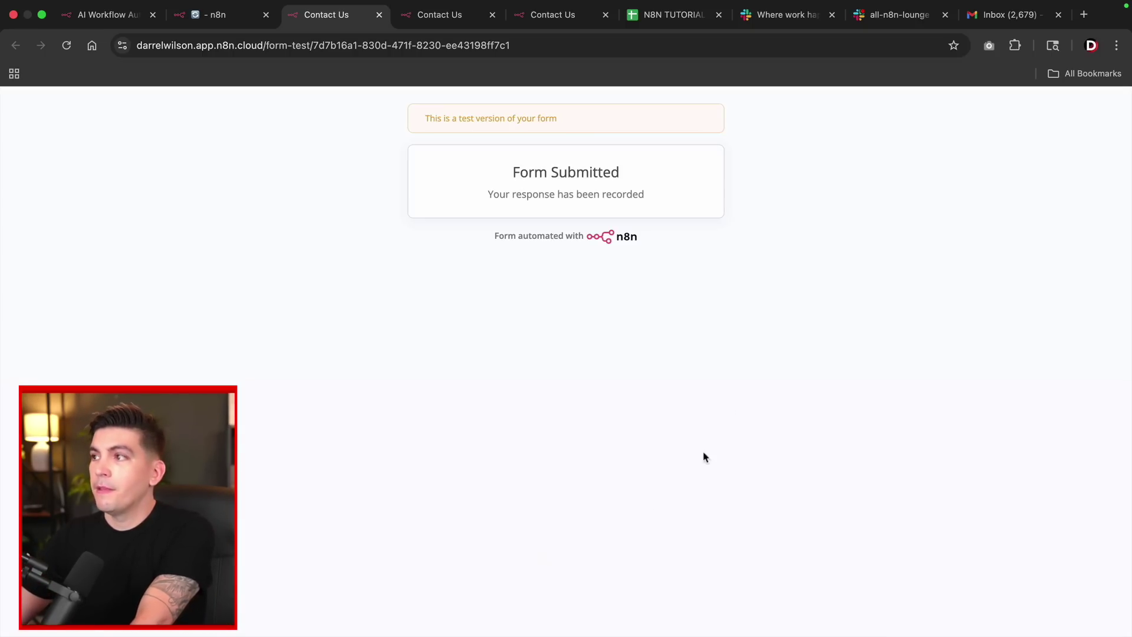
Confirm the new price and message post arrived in Slack's all-n8n-lounge channel.
left_click(901, 23)
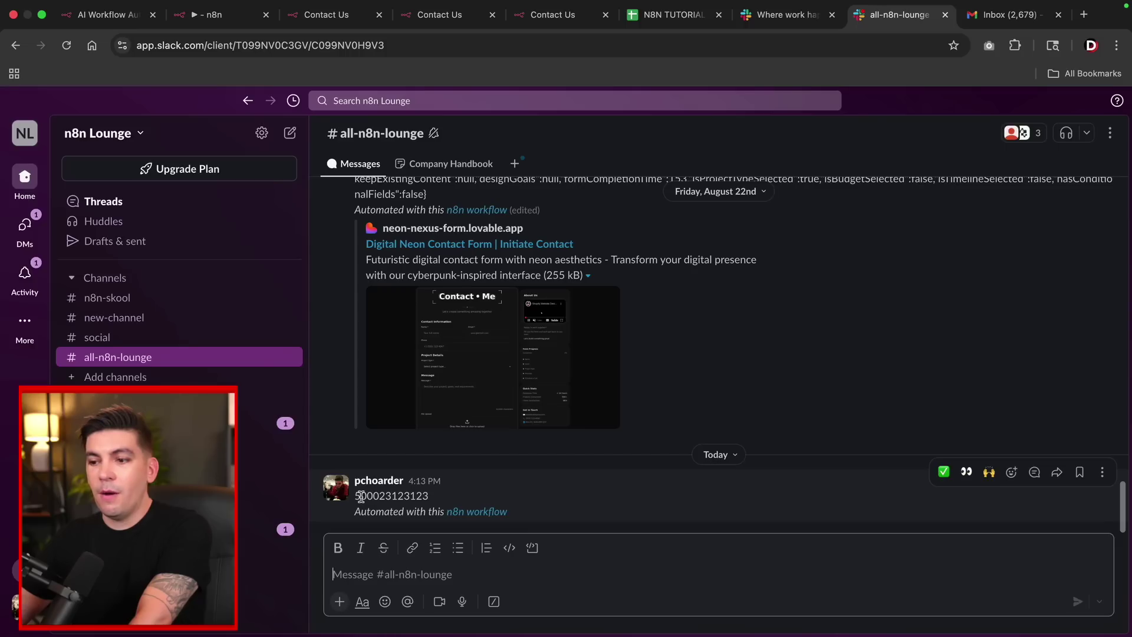
left_click_drag(361, 497, 423, 500)
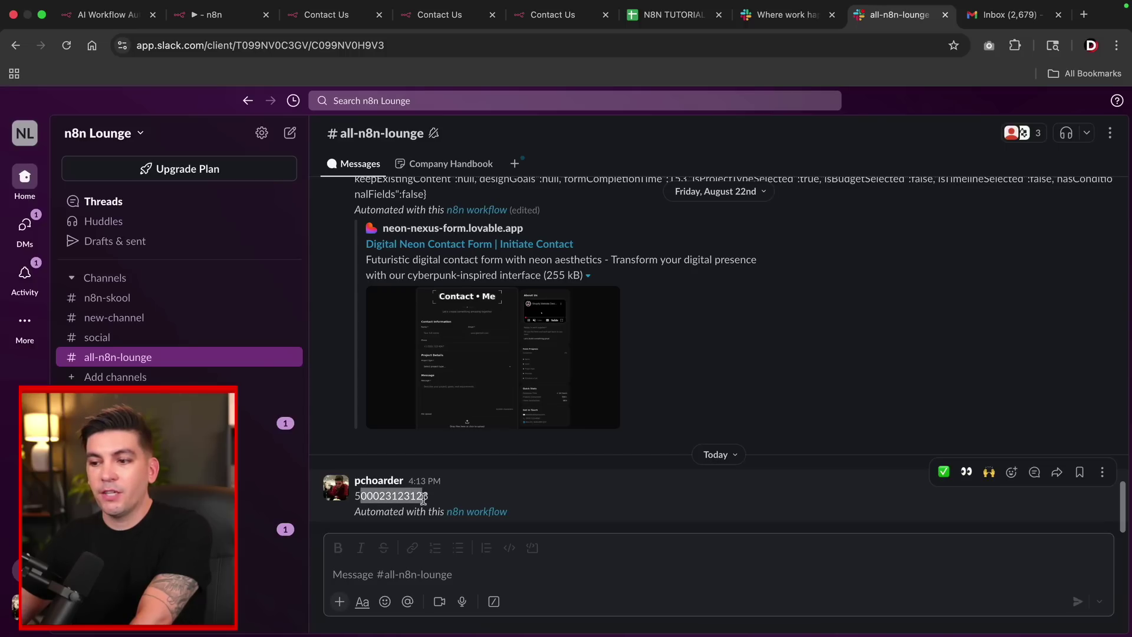
left_click(999, 14)
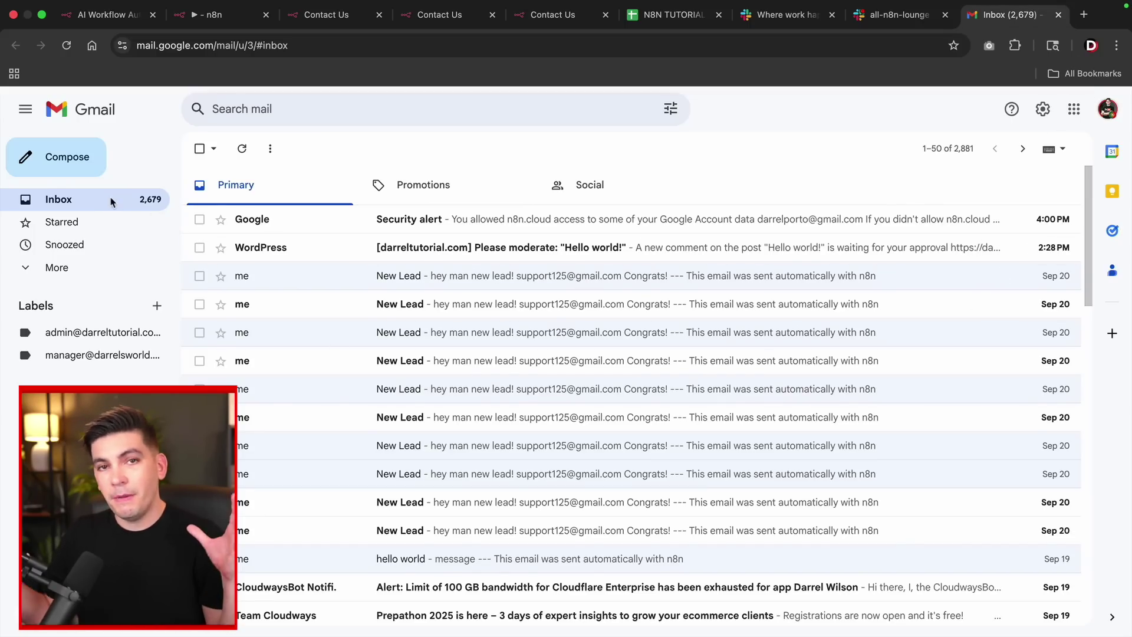
left_click(238, 17)
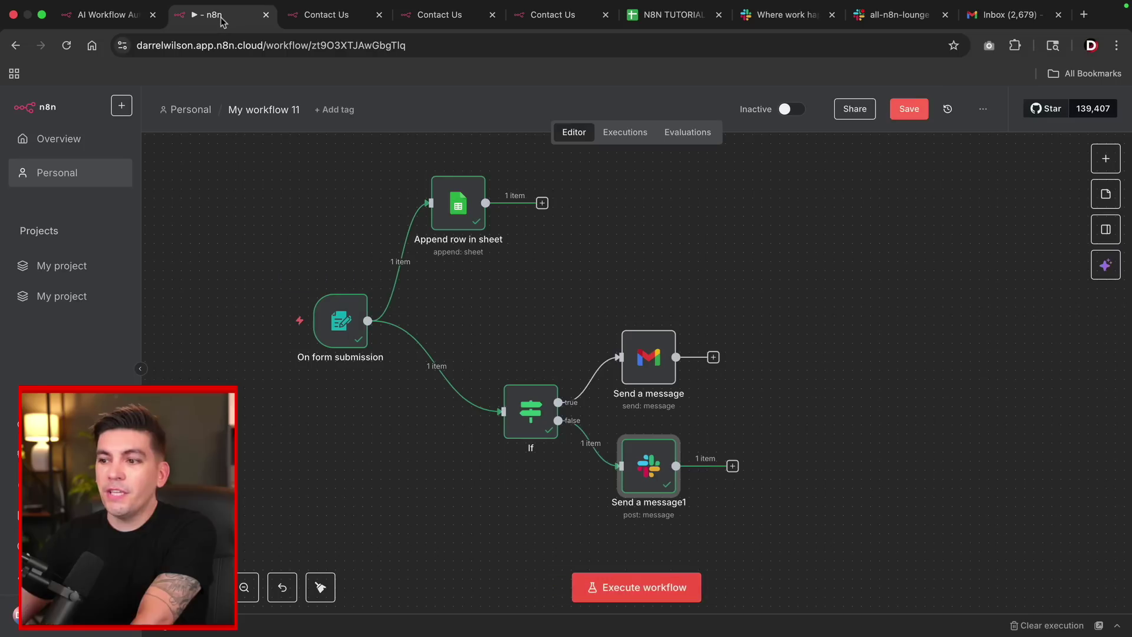
left_click(619, 588)
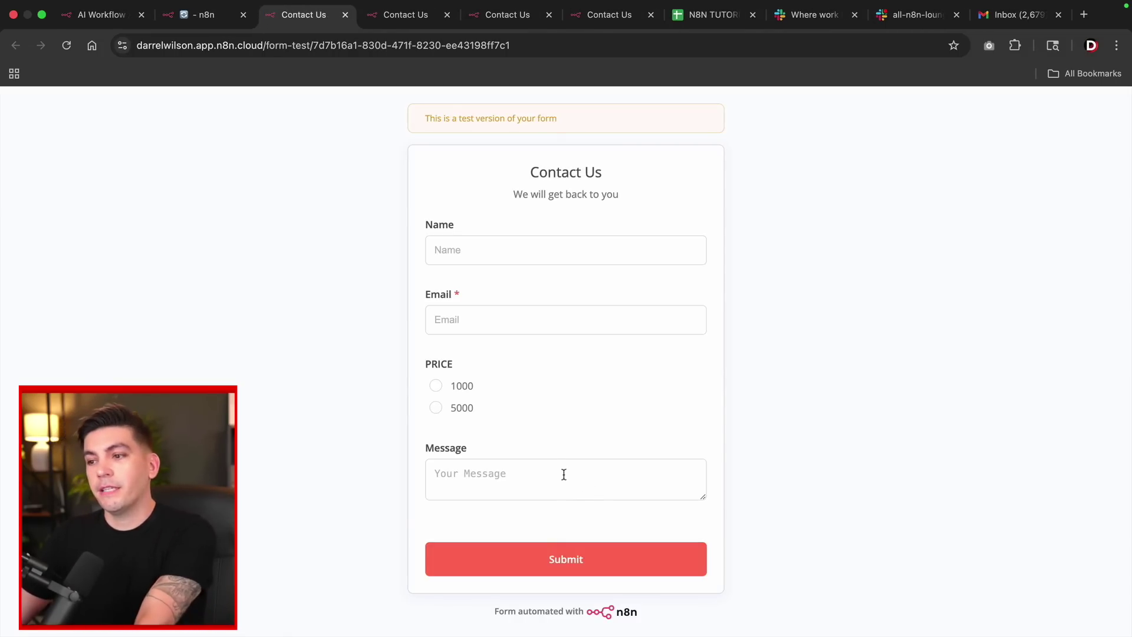
left_click(487, 246)
key("Tab")
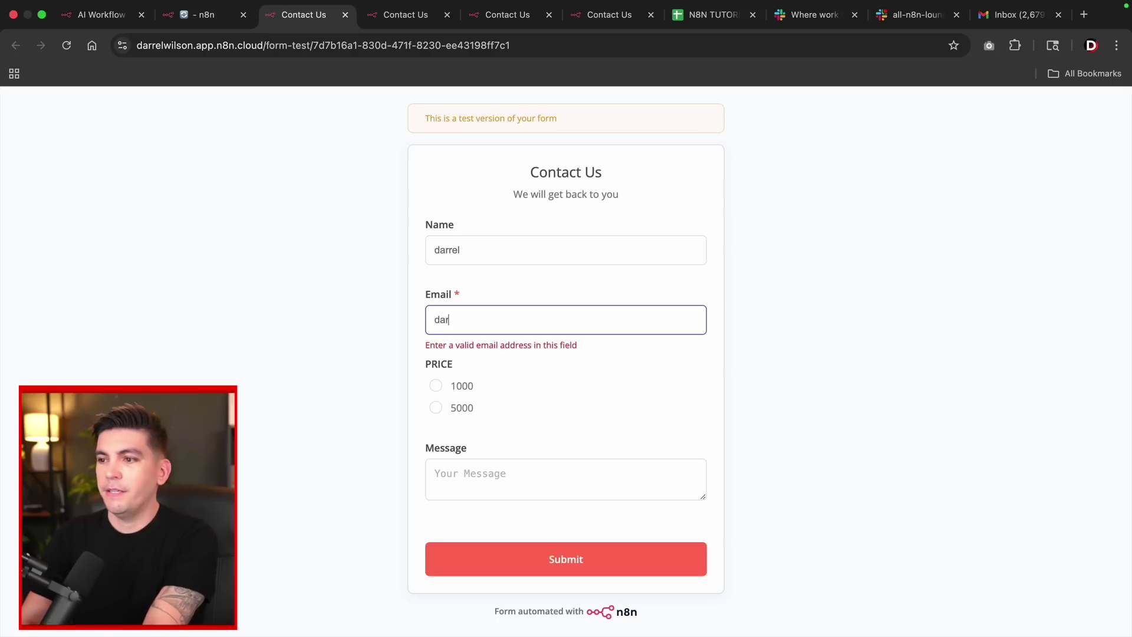
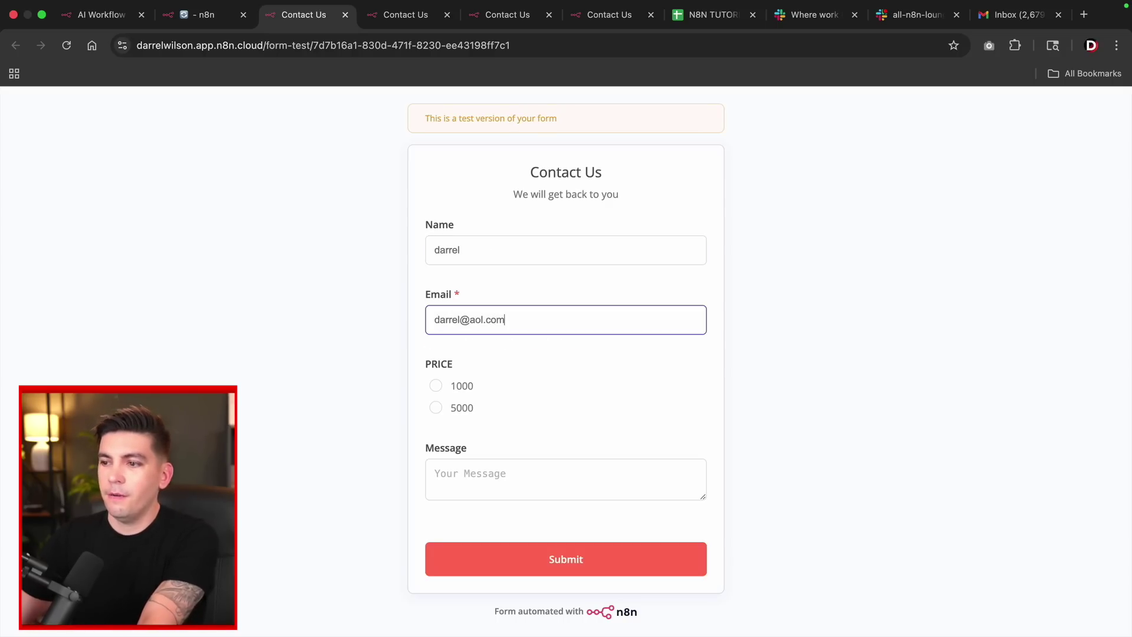
left_click(436, 386)
left_click(475, 473)
type("1231231231231231")
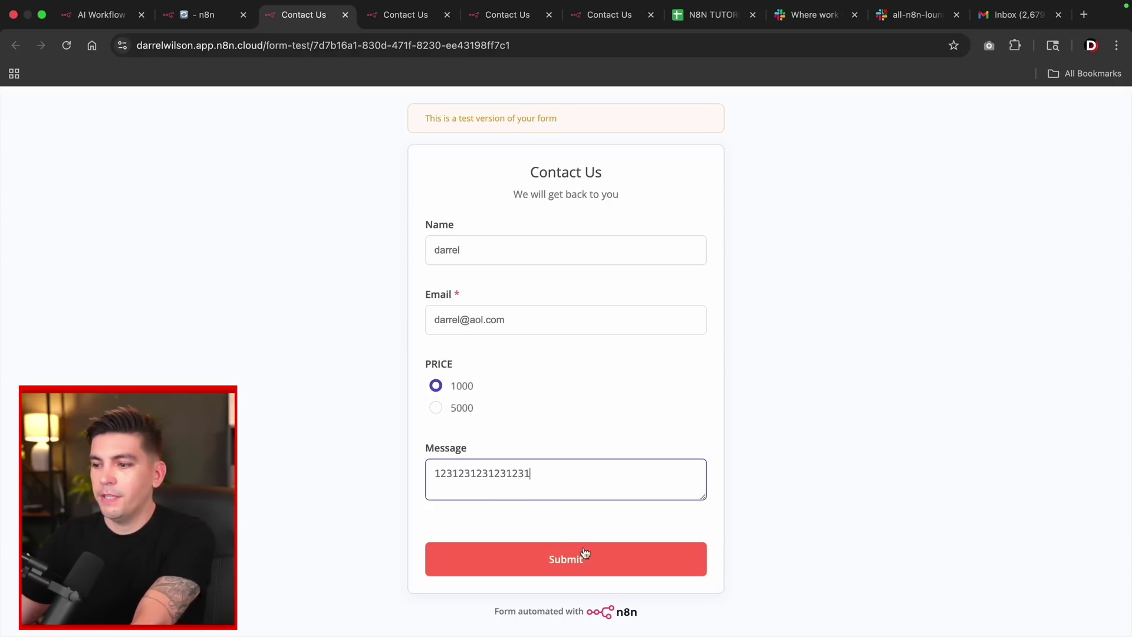
left_click(584, 557)
left_click(1005, 15)
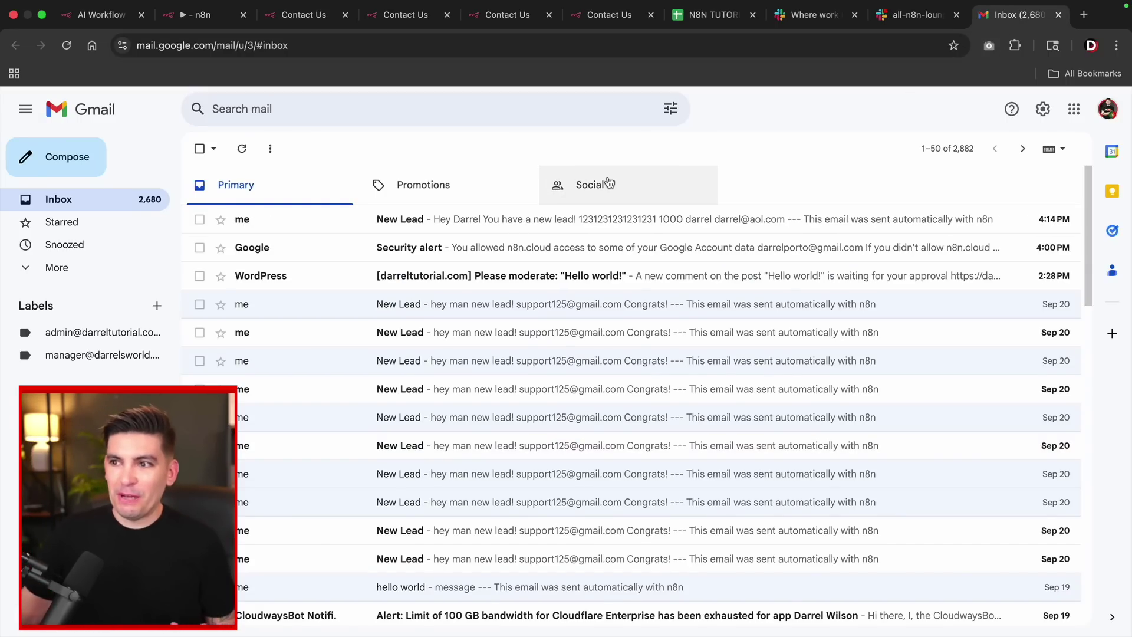
Open the newest New Lead email in Gmail and select its body text.
left_click(531, 219)
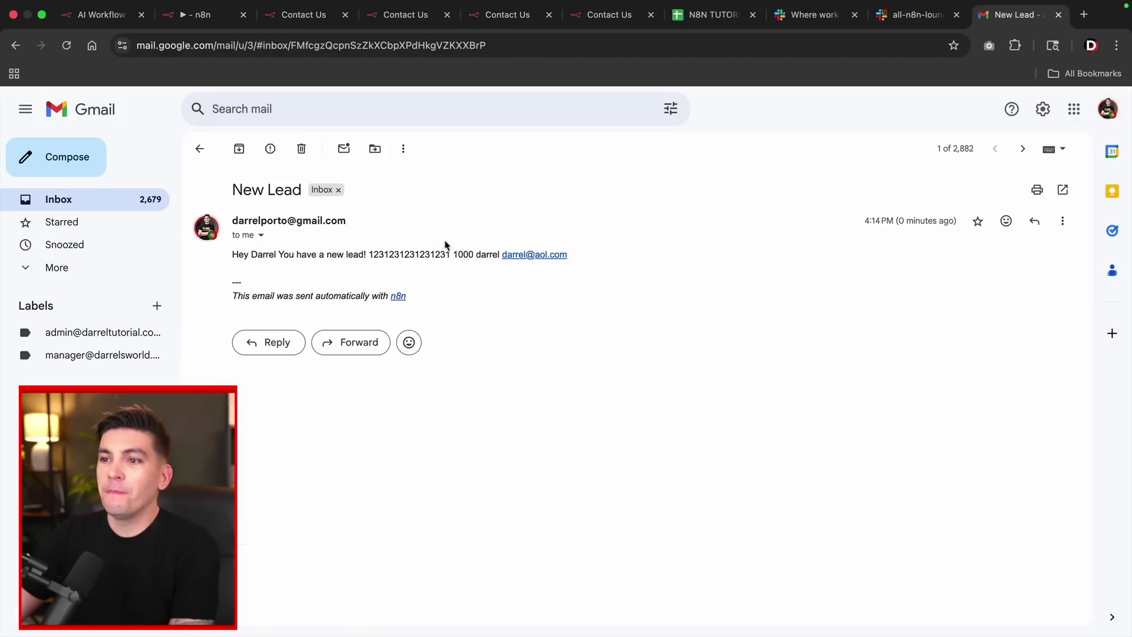
left_click_drag(236, 256, 474, 258)
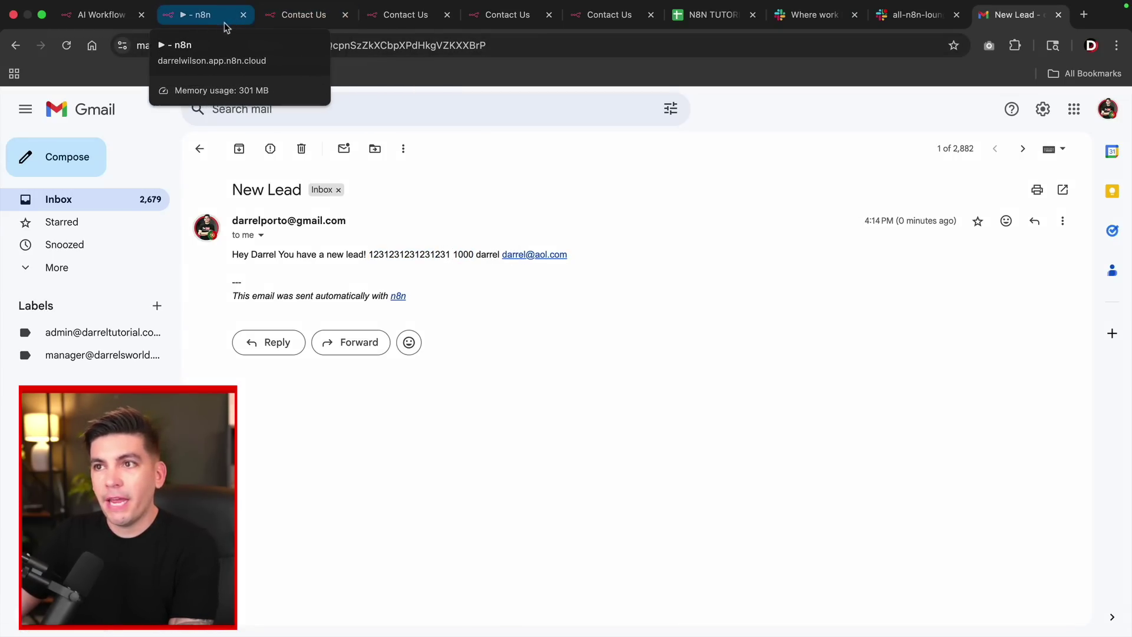
left_click(203, 14)
Close the Send a message node back to the canvas and view the N8N TUTORIAL spreadsheet.
left_click(79, 104)
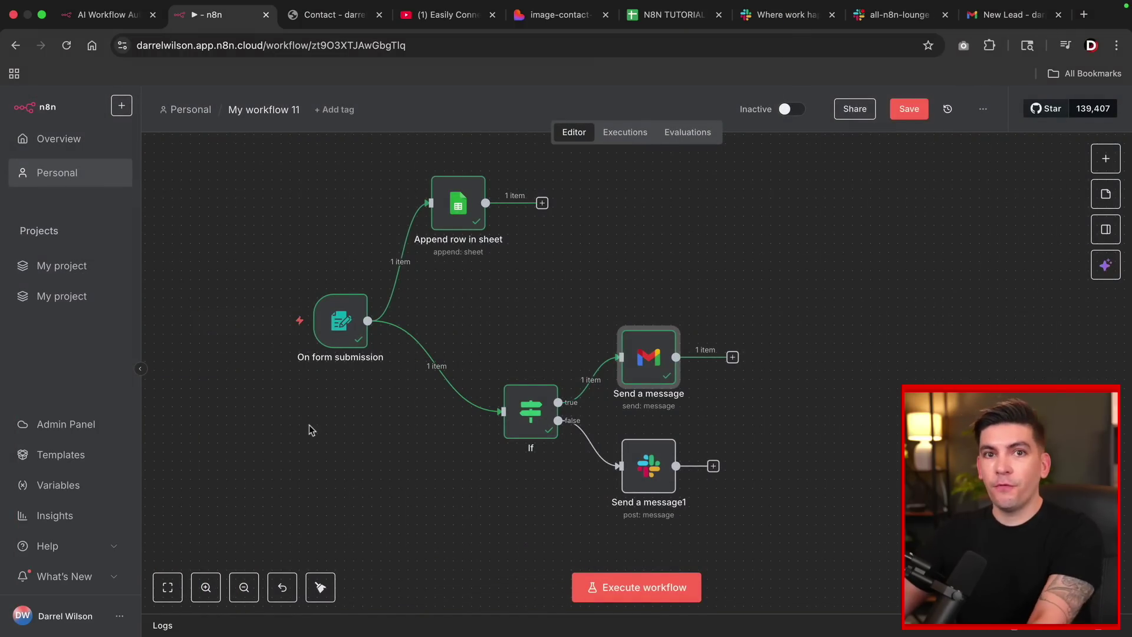
left_click(674, 17)
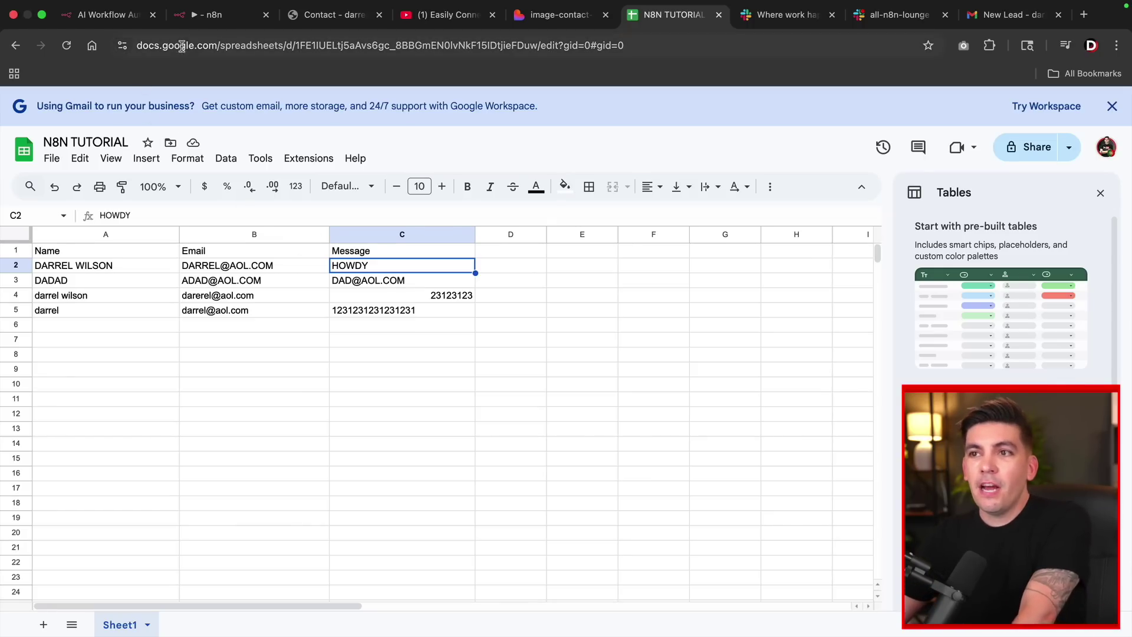
Return to My workflow 11 in n8n after reviewing the appended Sheet1 rows.
left_click(206, 17)
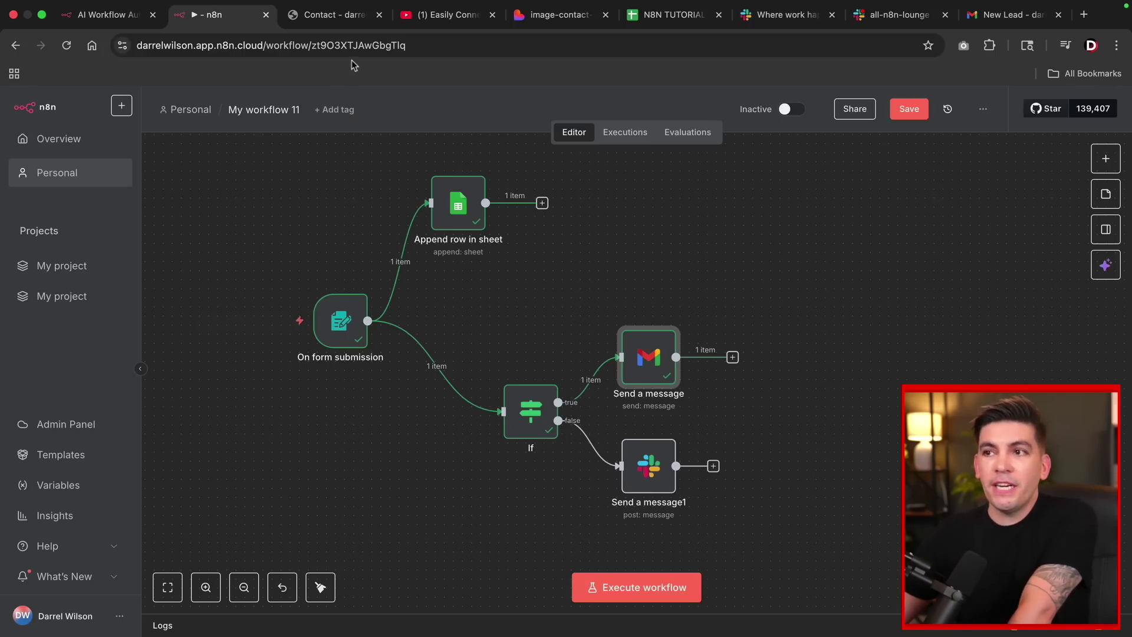
Enter a first and last name in the Lovable image-contact-maker contact form preview.
left_click_drag(560, 14, 361, 26)
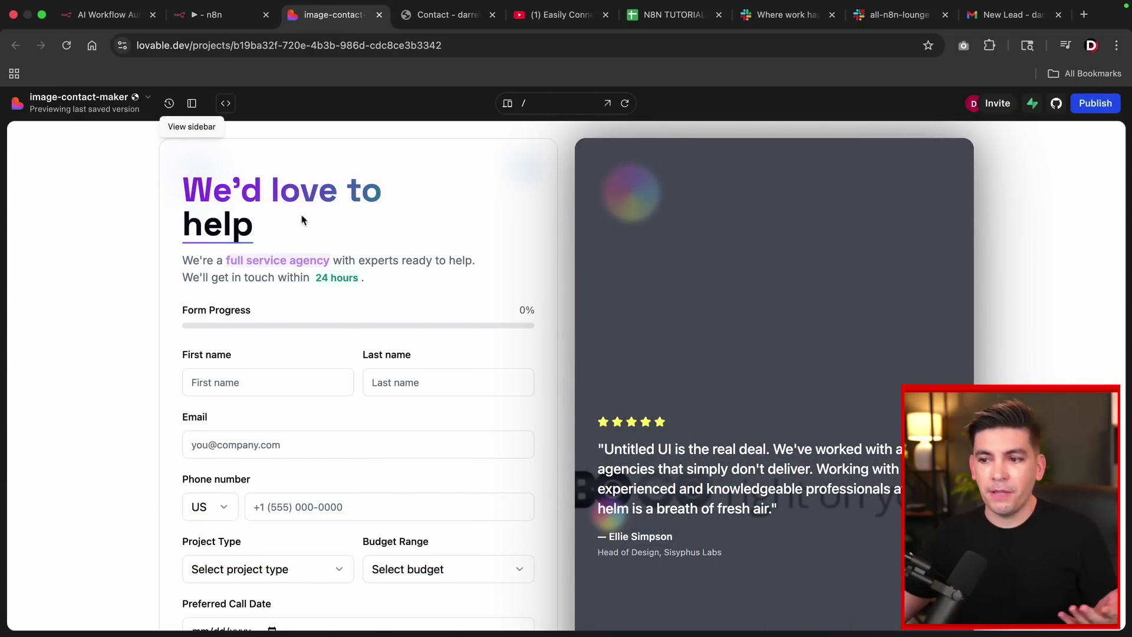
scroll(302, 219, "down", 5)
left_click(281, 240)
scroll(331, 277, "up", 3)
type("dar")
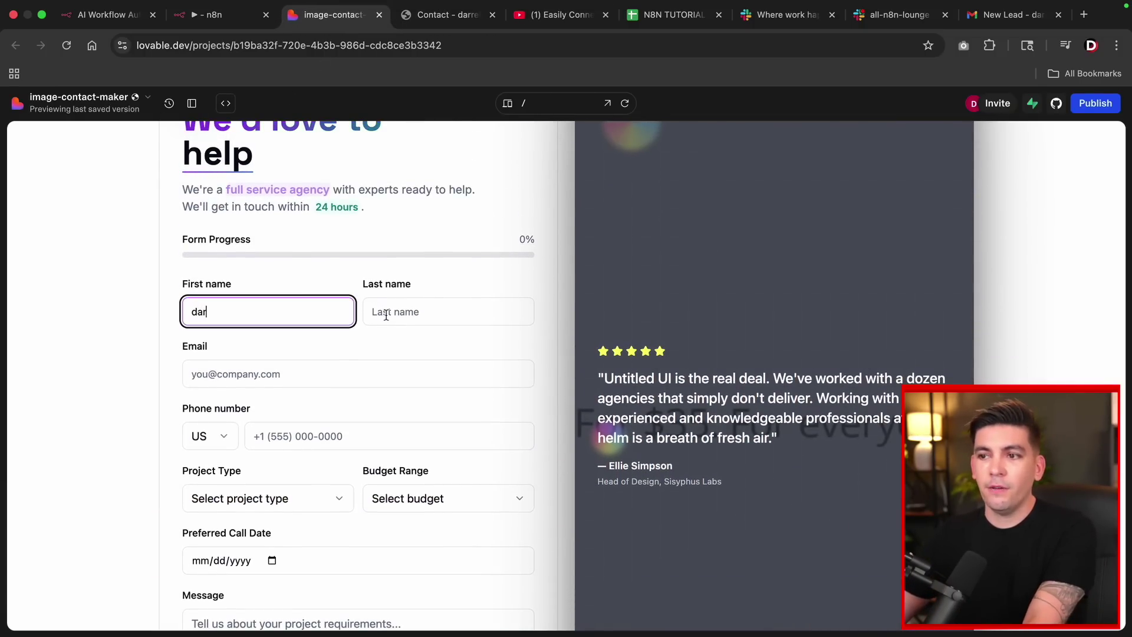
type("re")
left_click(386, 315)
type("darre")
left_click(366, 361)
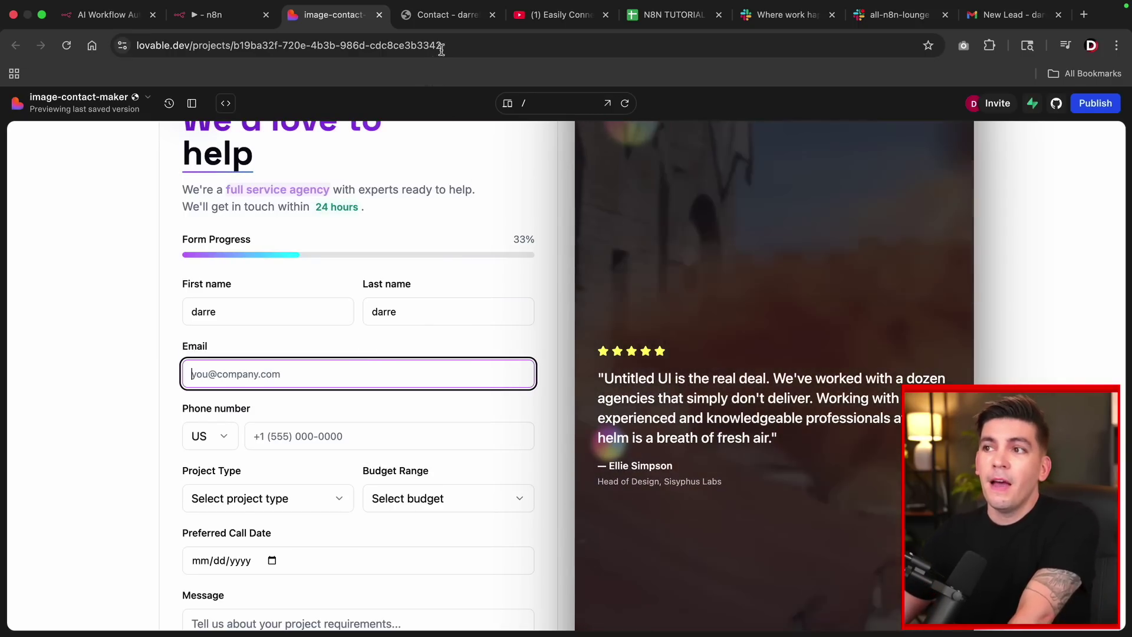
Scroll through the embedded contact form on the WordPress Contact page, then go to YouTube.
left_click(456, 19)
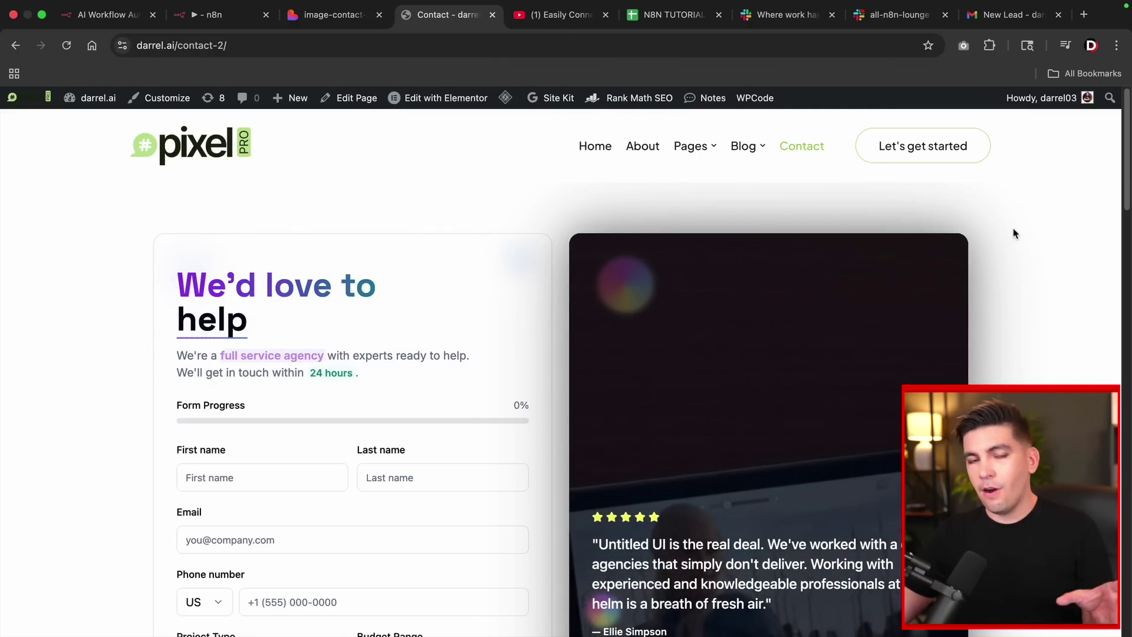
scroll(1019, 232, "down", 1)
scroll(1019, 232, "down", 2)
scroll(1019, 232, "down", 2)
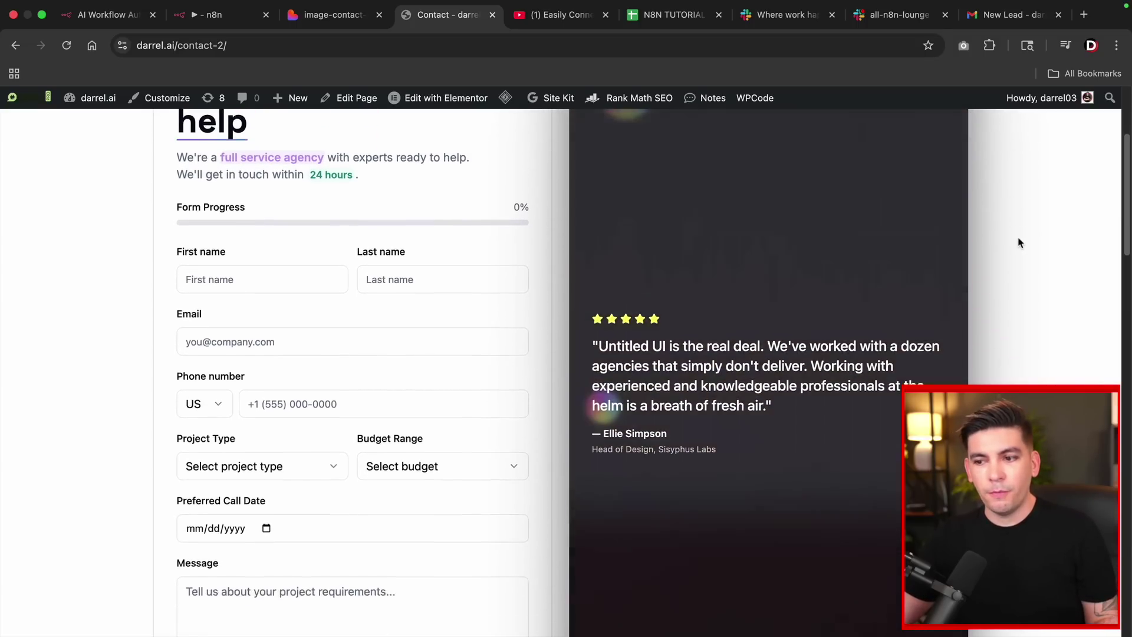
key("ctrl+Tab")
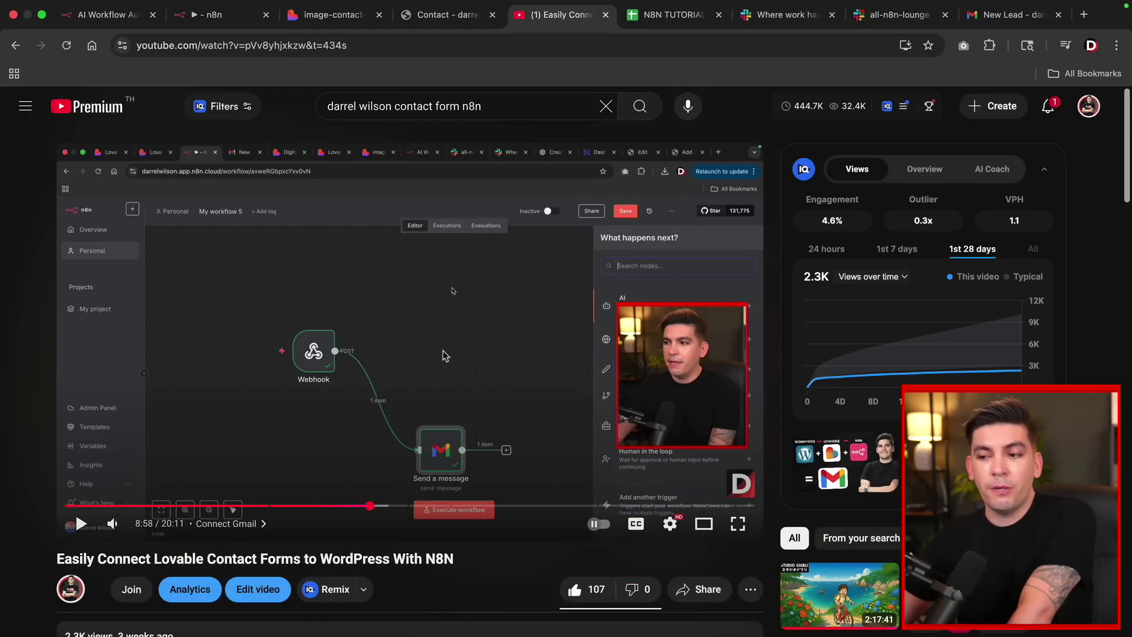
Scroll the YouTube video on connecting Lovable contact forms to WordPress with n8n.
scroll(445, 356, "down", 1)
scroll(445, 357, "up", 1)
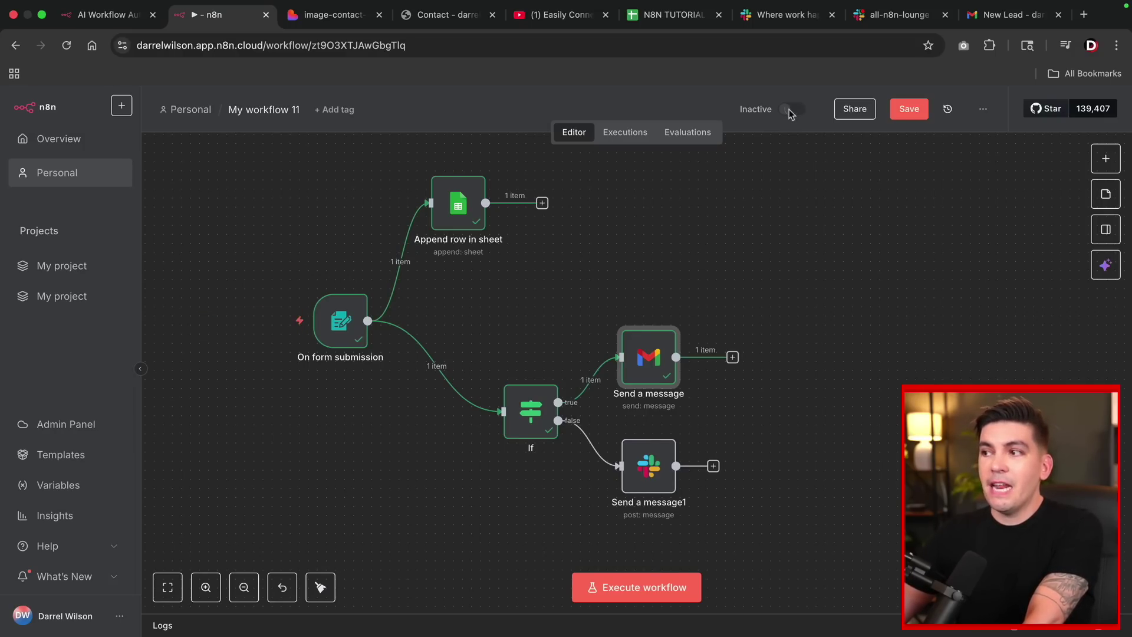
Set the workflow to Active and dismiss the activation notice and checklist items.
left_click(791, 111)
left_click(706, 289)
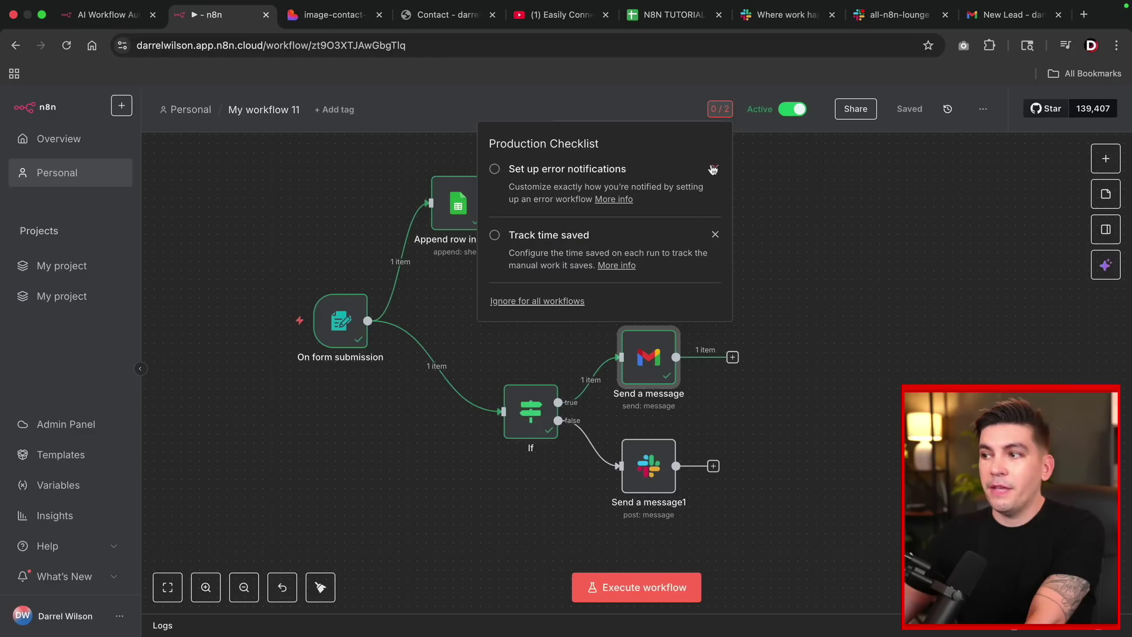
left_click(715, 168)
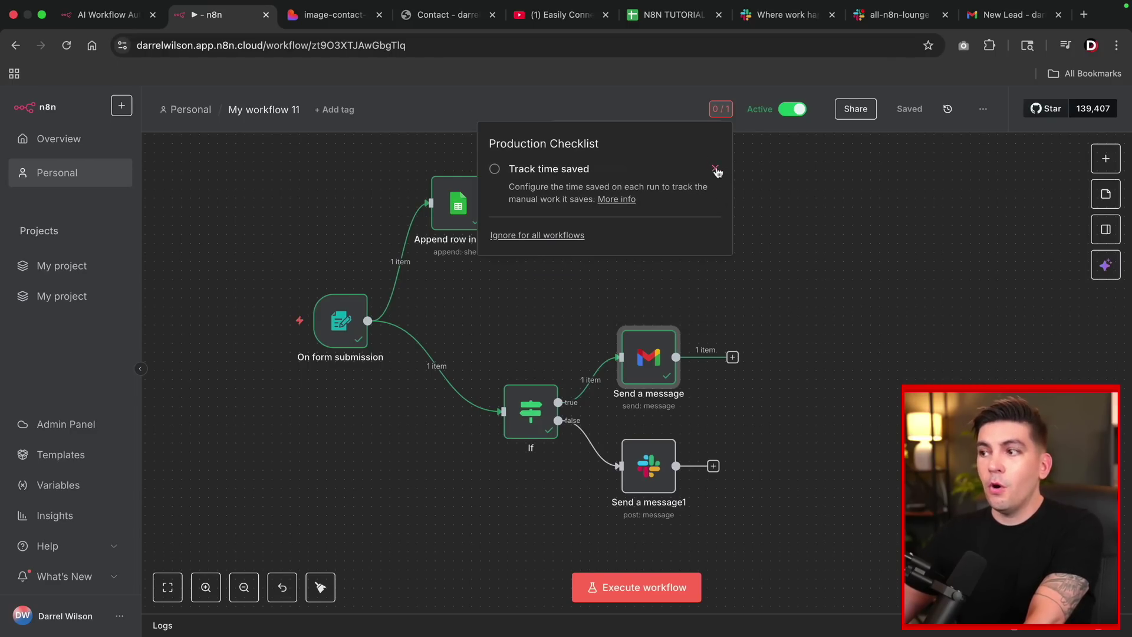
left_click(715, 169)
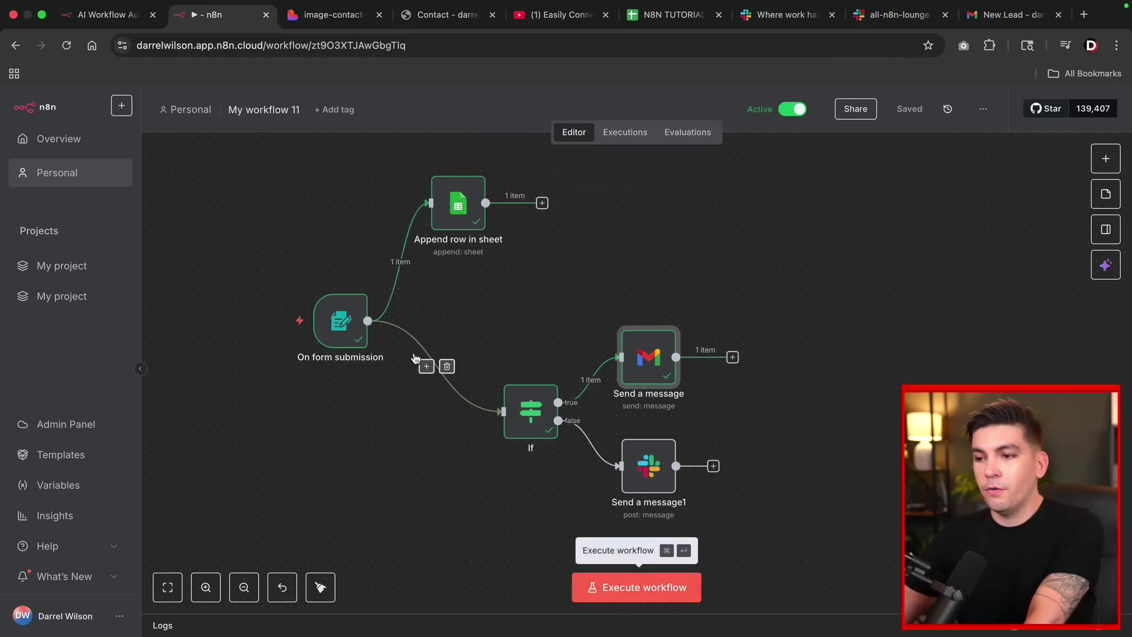
Open the On form submission trigger's Production URL form in a new tab.
left_click(334, 320)
double_click(340, 320)
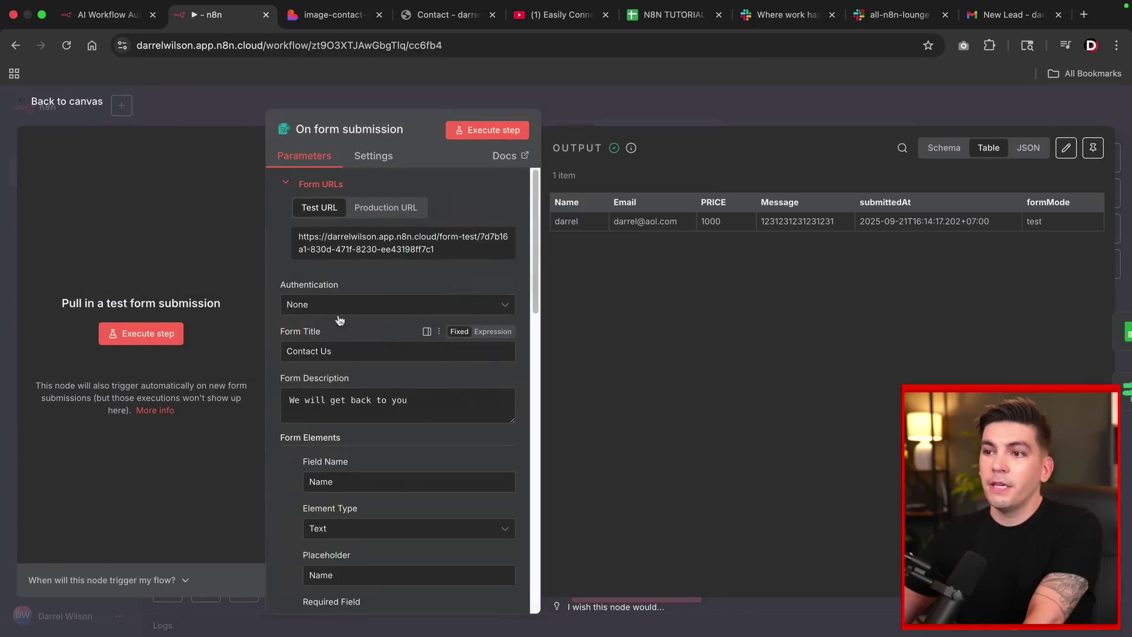
left_click(384, 207)
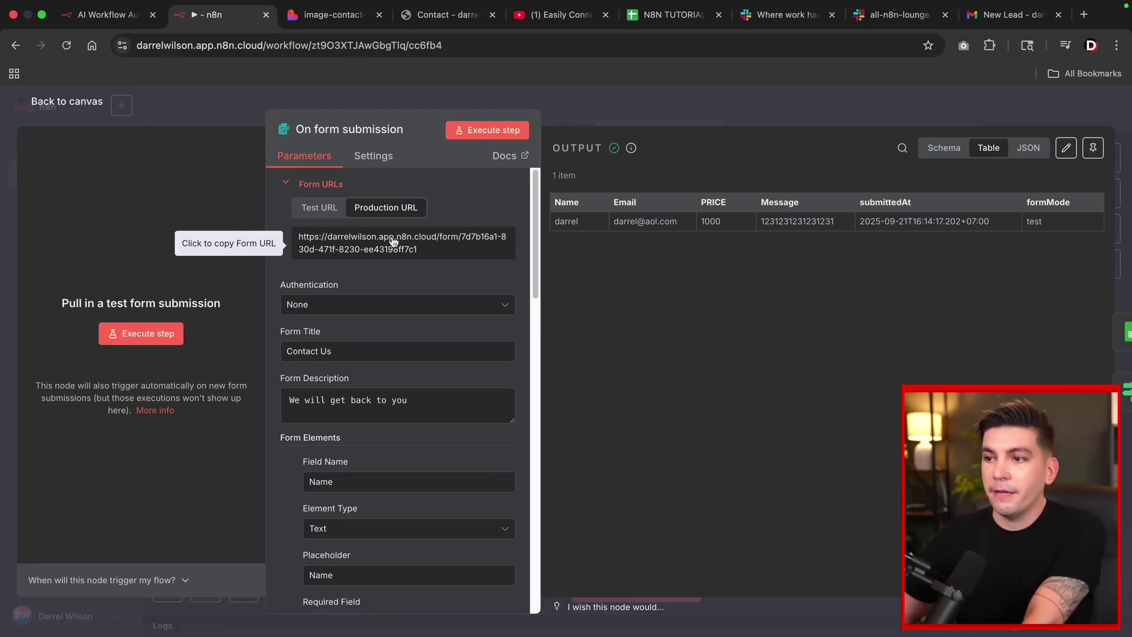
left_click(393, 242)
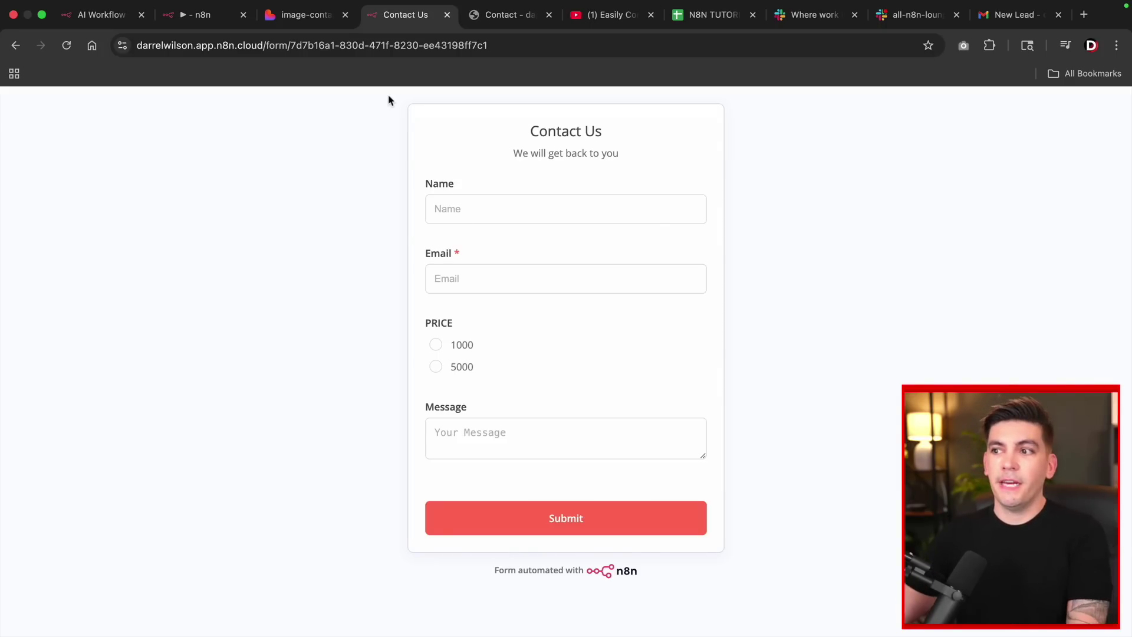
Submit the live Contact Us form with a name, an email, PRICE 1000 and message 123123.
left_click(510, 202)
key("Tab")
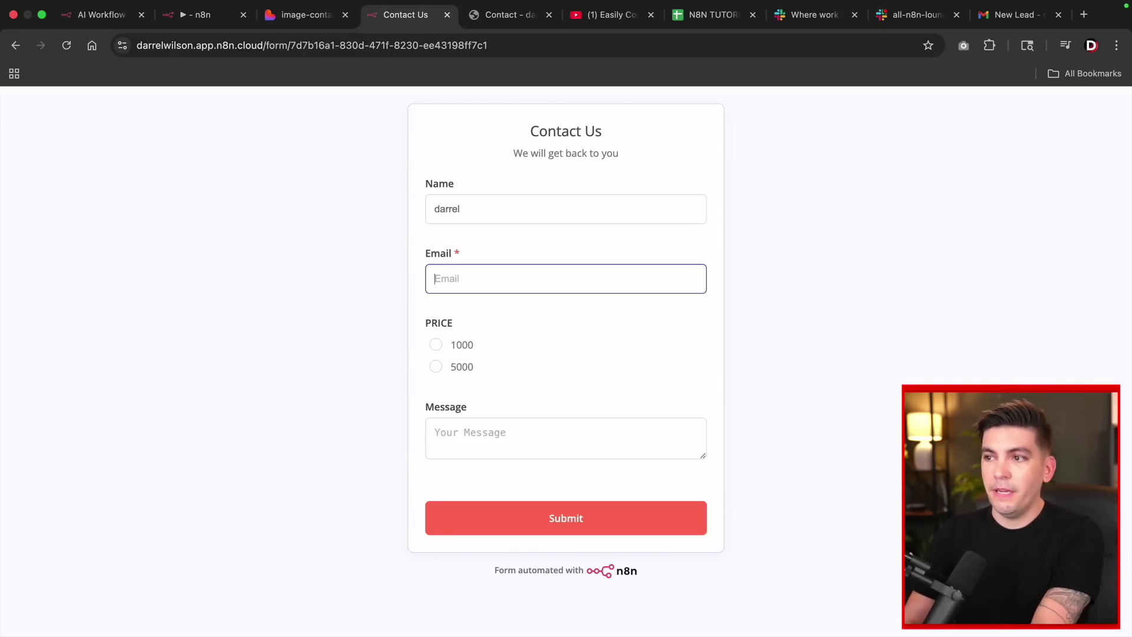
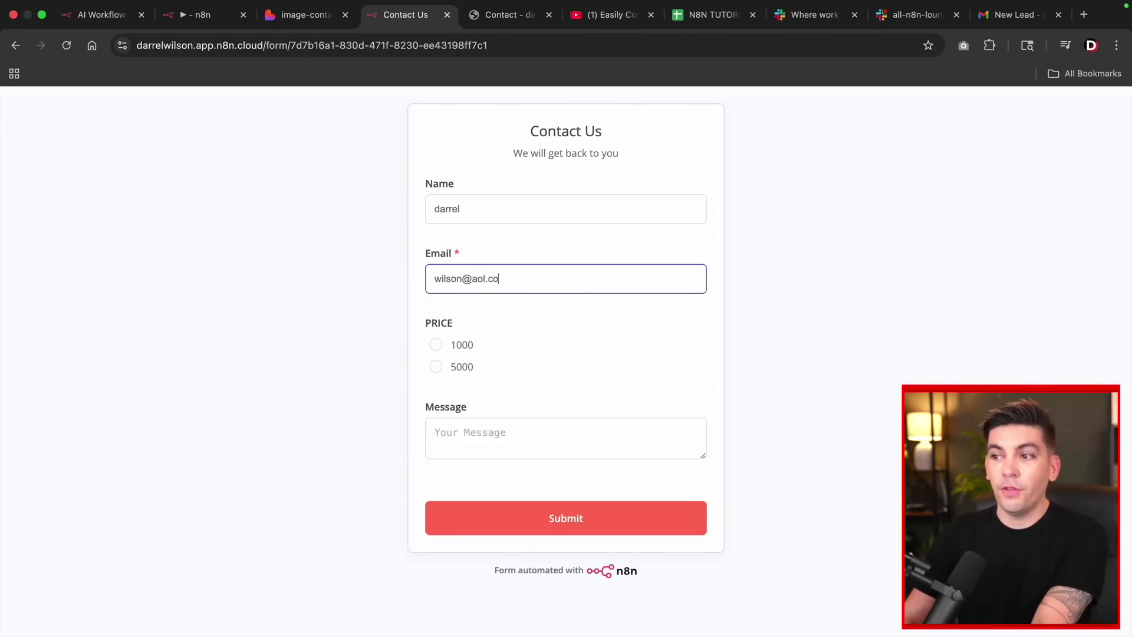
key("Tab")
left_click(466, 454)
type("123123")
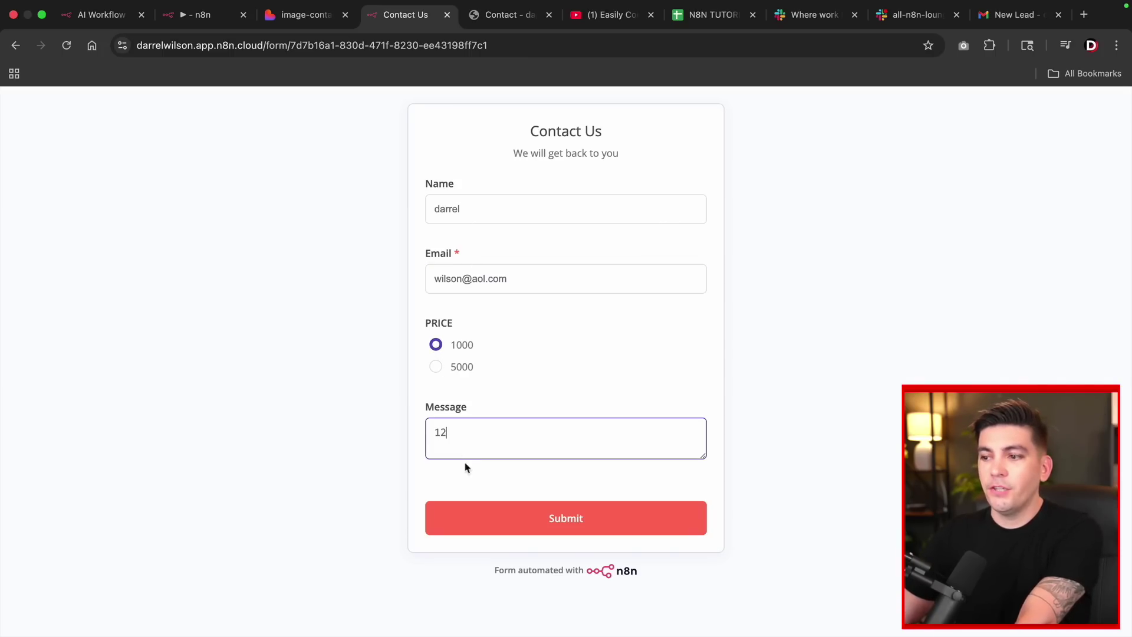
left_click(507, 523)
left_click(696, 20)
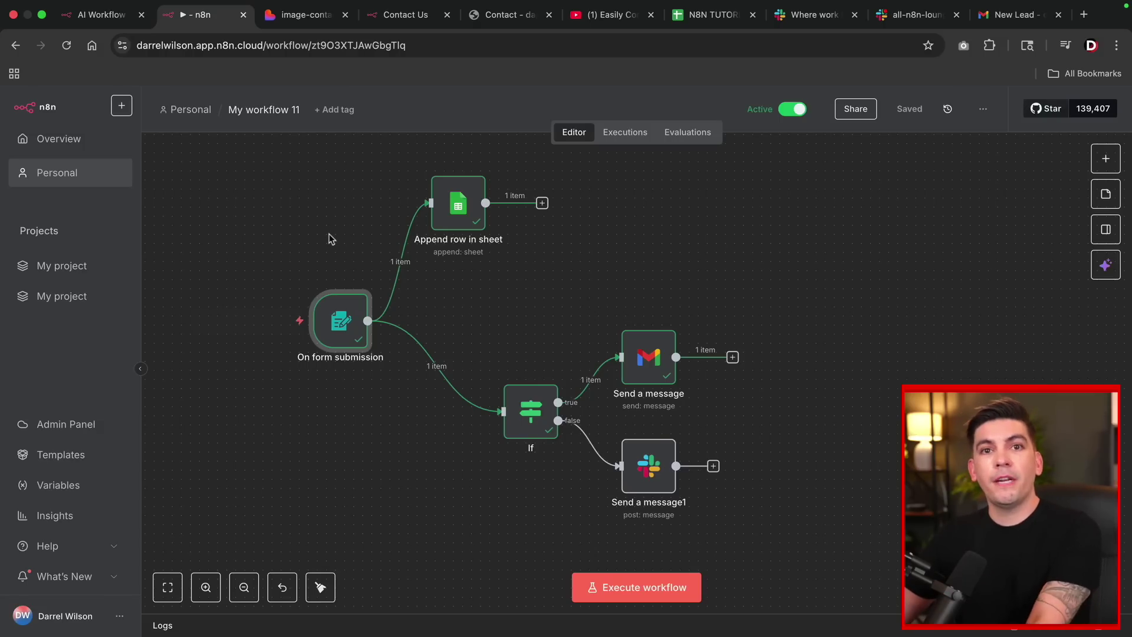
Create a blank Personal workflow, My workflow 12, from the sidebar + menu.
left_click(122, 107)
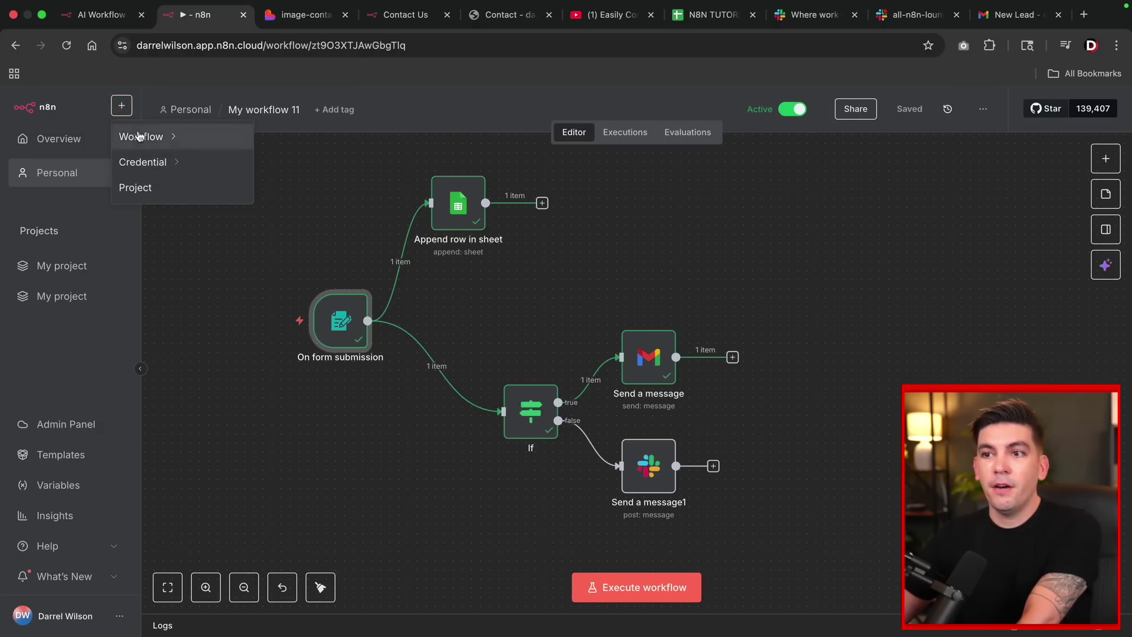
mouse_move(142, 135)
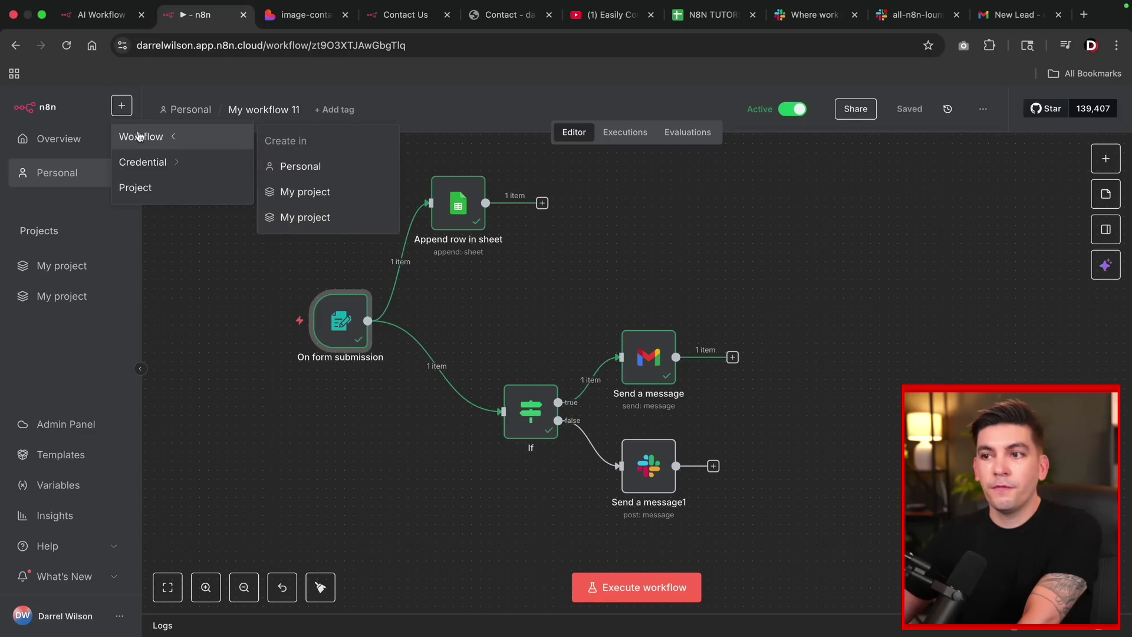
left_click(301, 167)
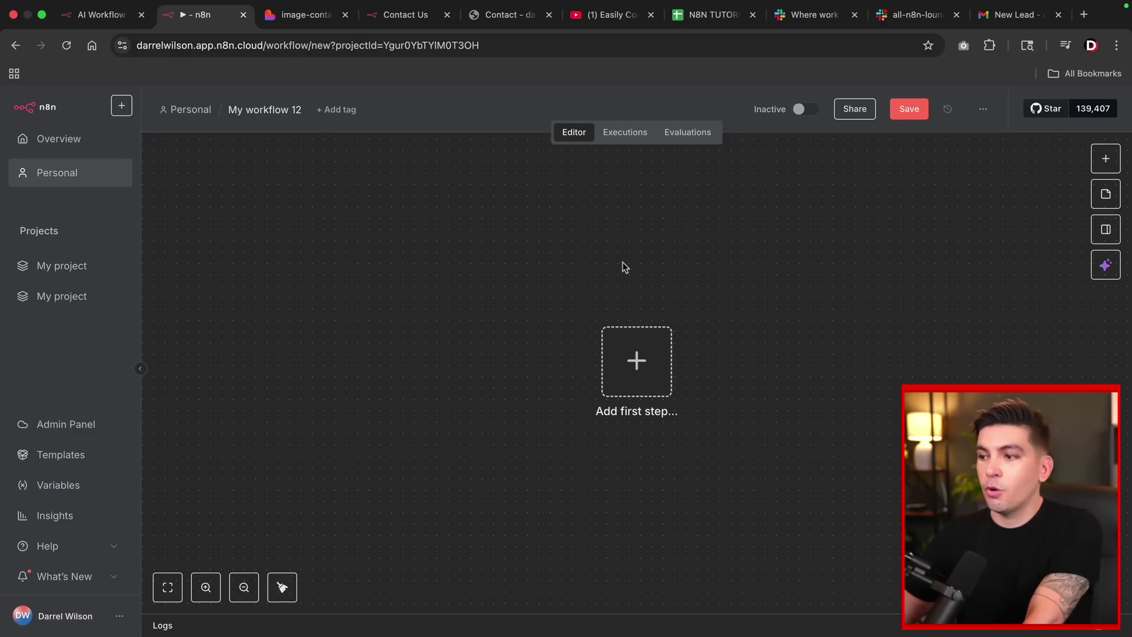
left_click_drag(625, 267, 543, 277)
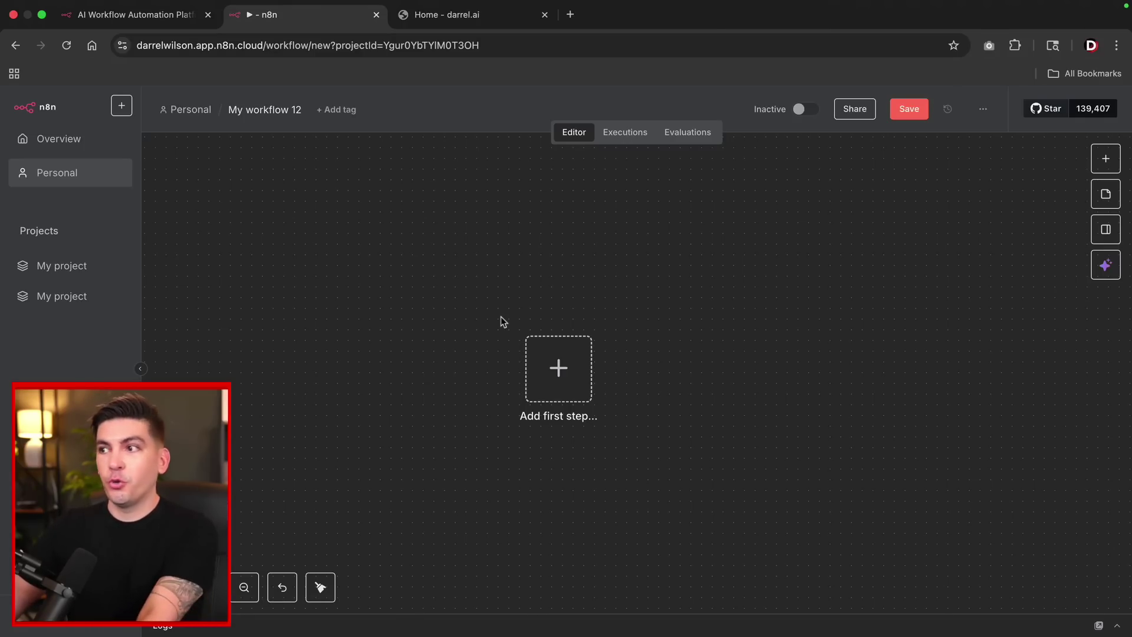
Add an On chat message trigger with Make Chat Publicly Available switched on.
left_click(568, 370)
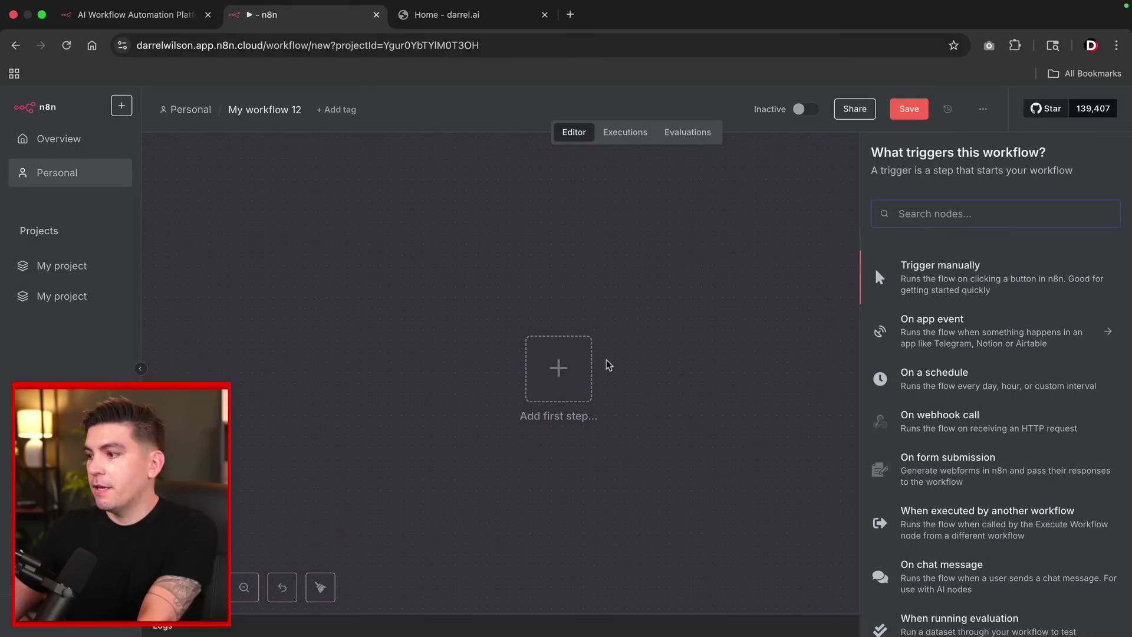
scroll(987, 466, "down", 1)
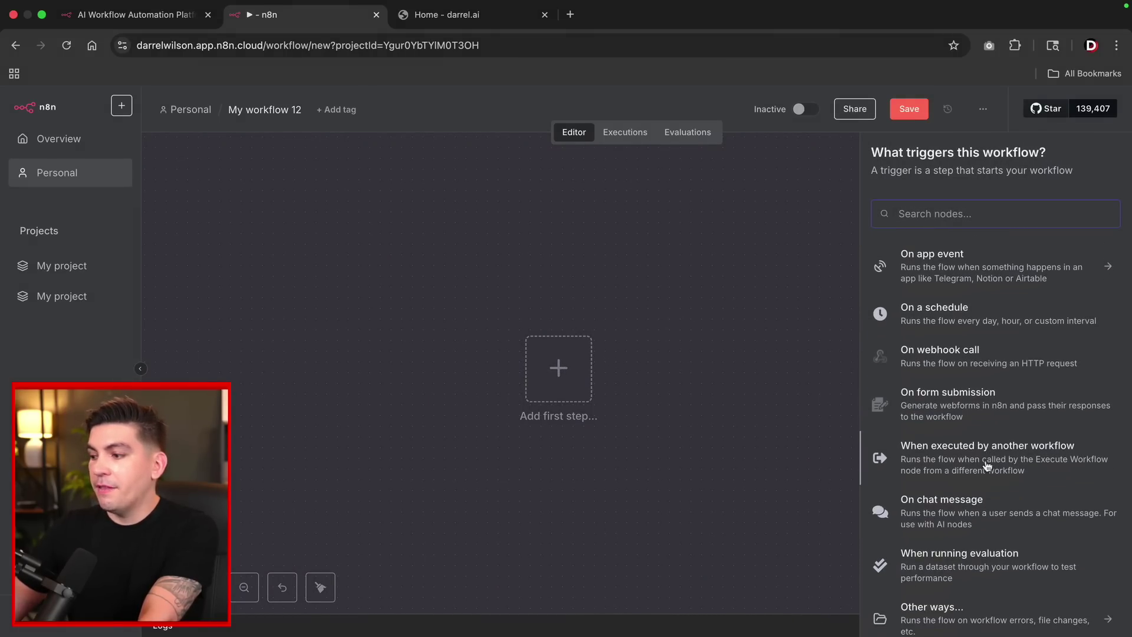
scroll(987, 466, "down", 1)
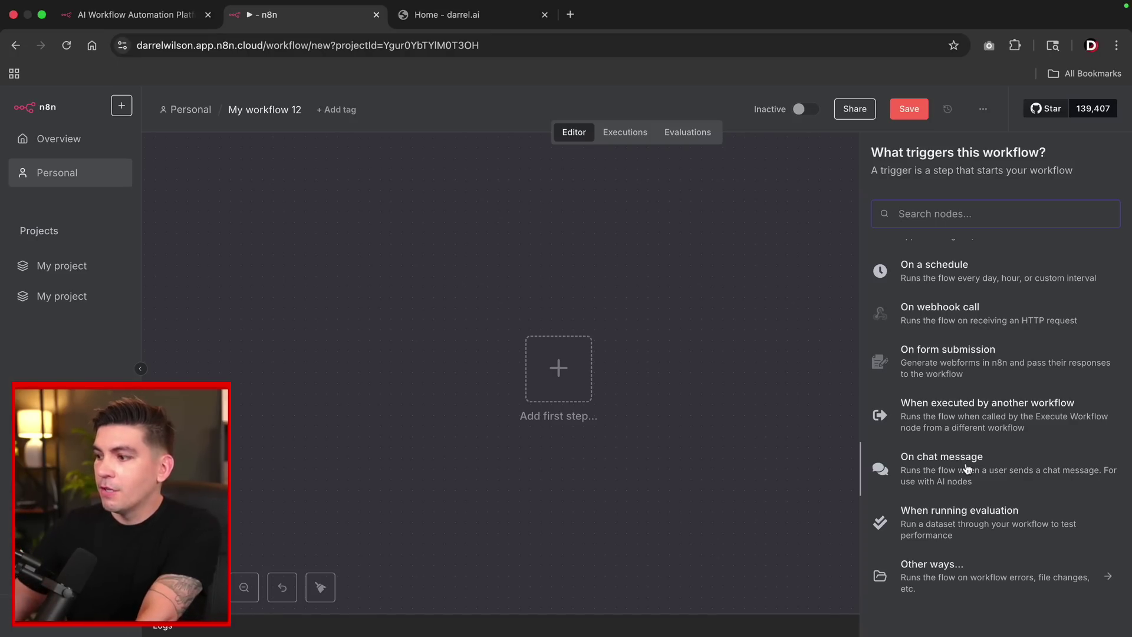
left_click(961, 466)
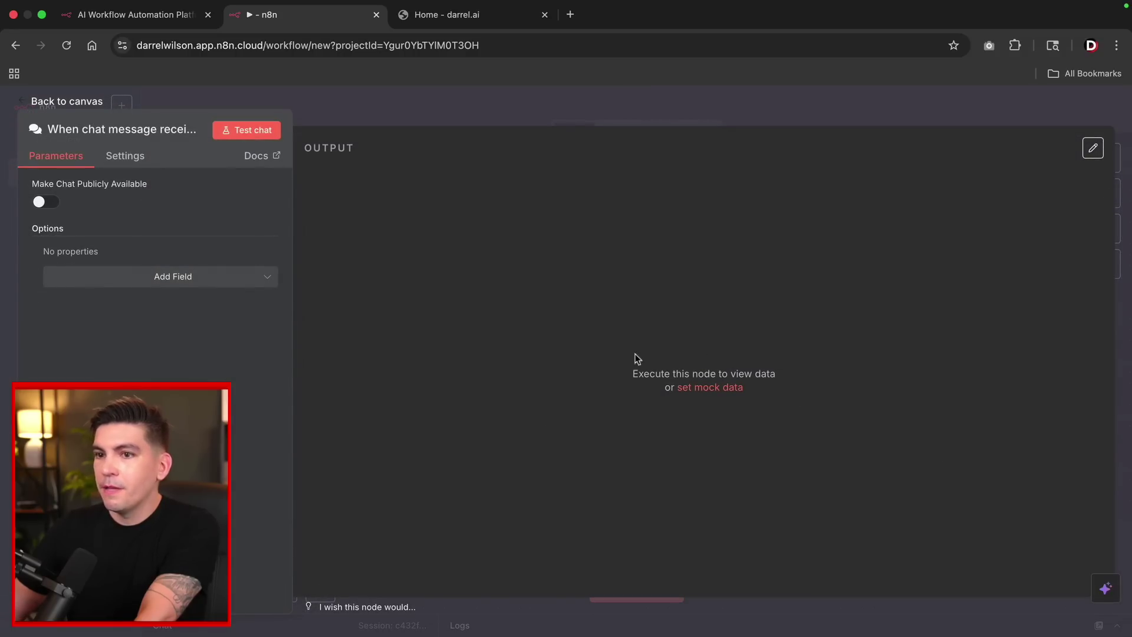
left_click(41, 204)
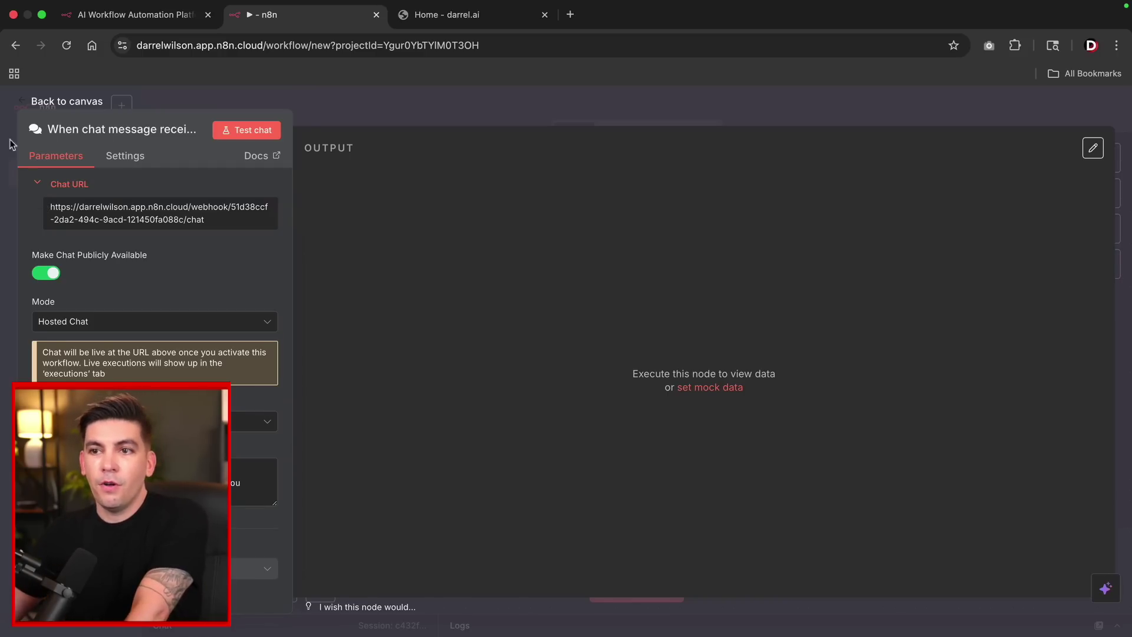
left_click(42, 103)
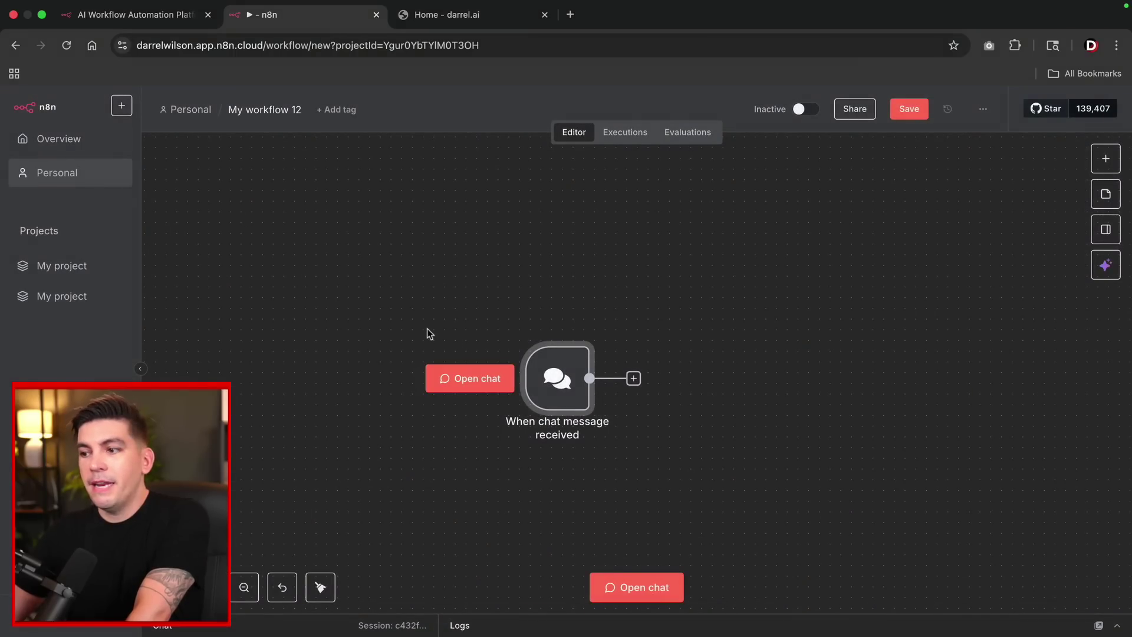
Add an AI Agent node from the AI category after the When chat message received trigger.
left_click_drag(427, 331, 274, 295)
left_click(483, 345)
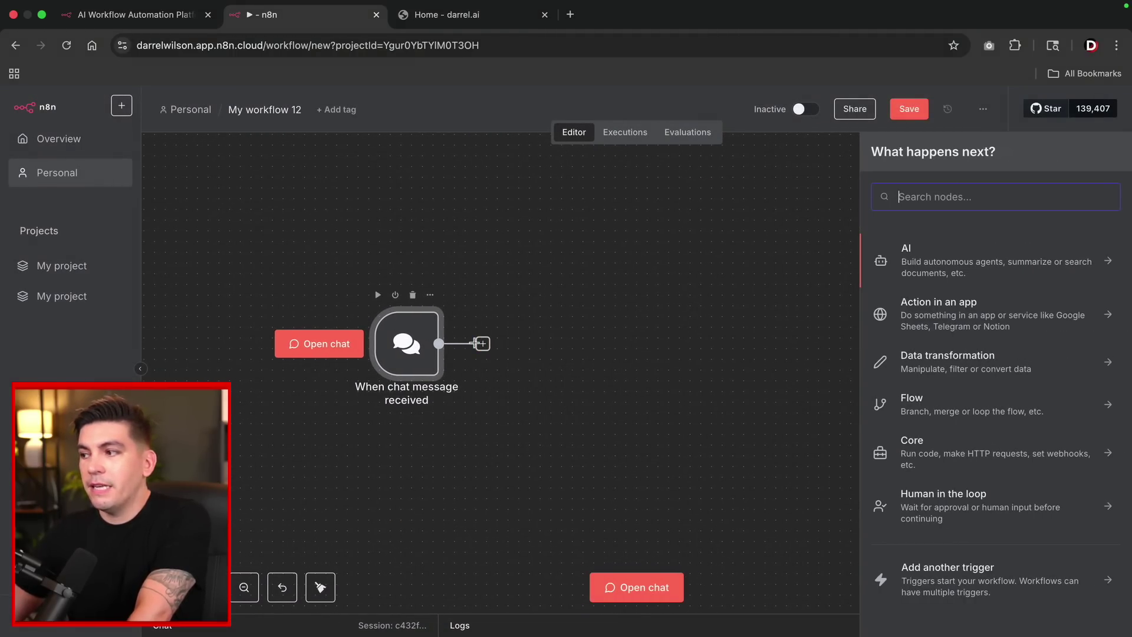
left_click(918, 263)
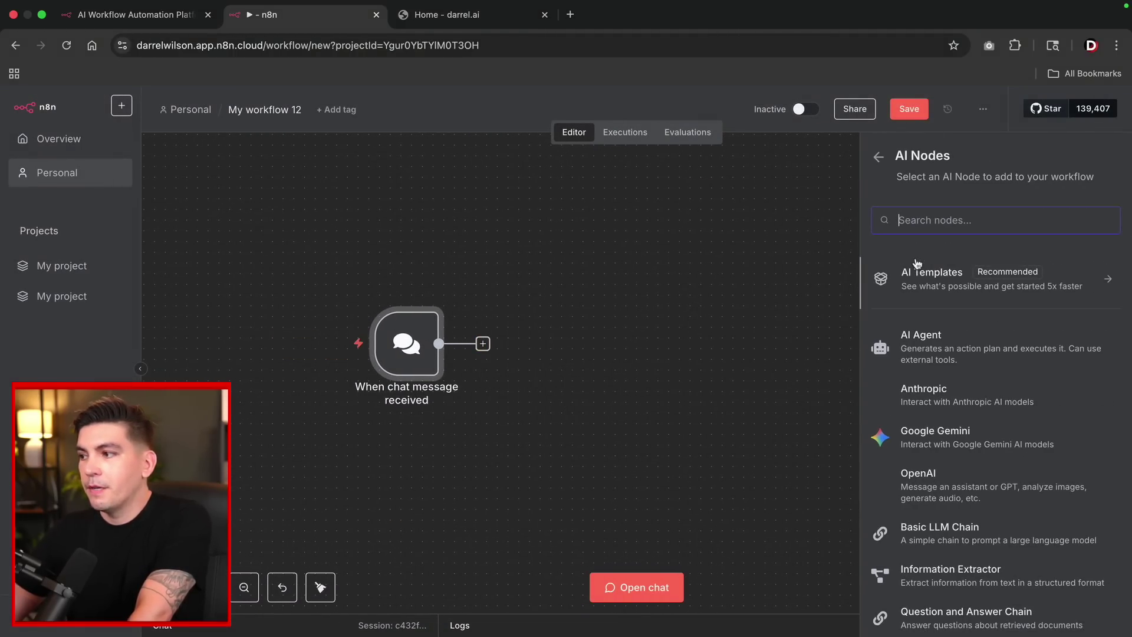
left_click(931, 350)
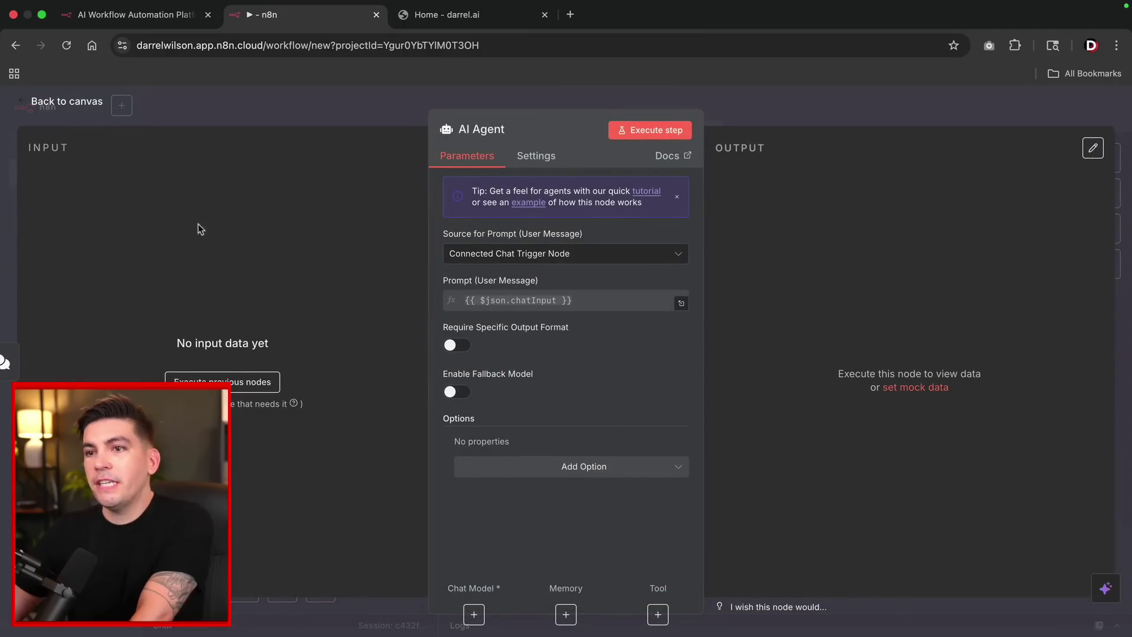
left_click(75, 108)
left_click_drag(430, 443, 342, 407)
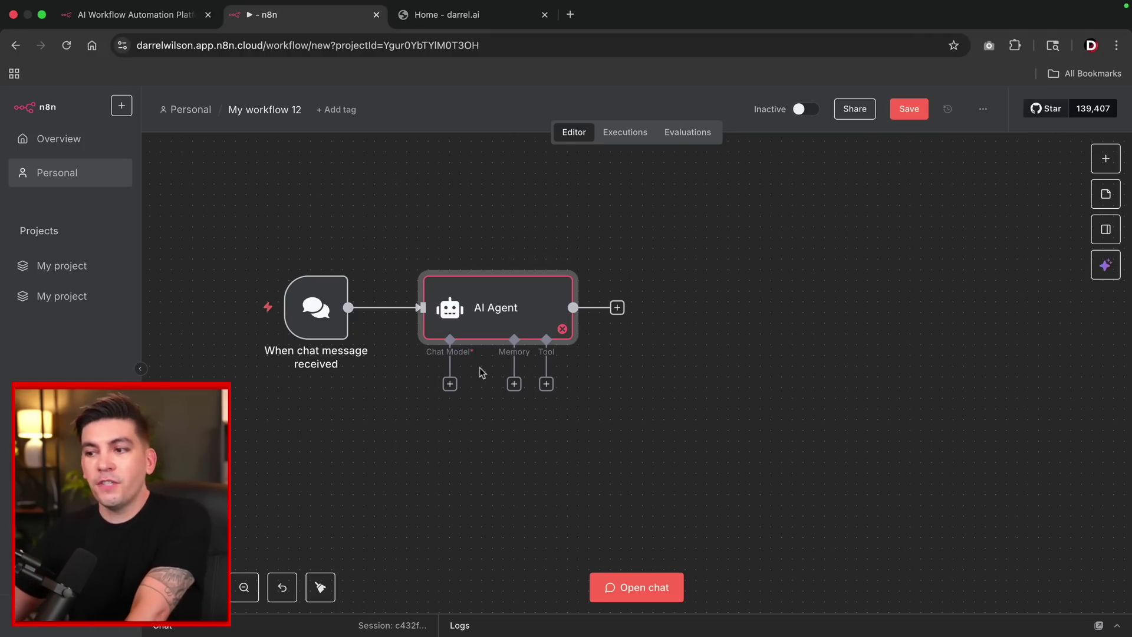
Connect a Google Gemini Chat Model to the AI Agent's Chat Model input.
left_click(450, 385)
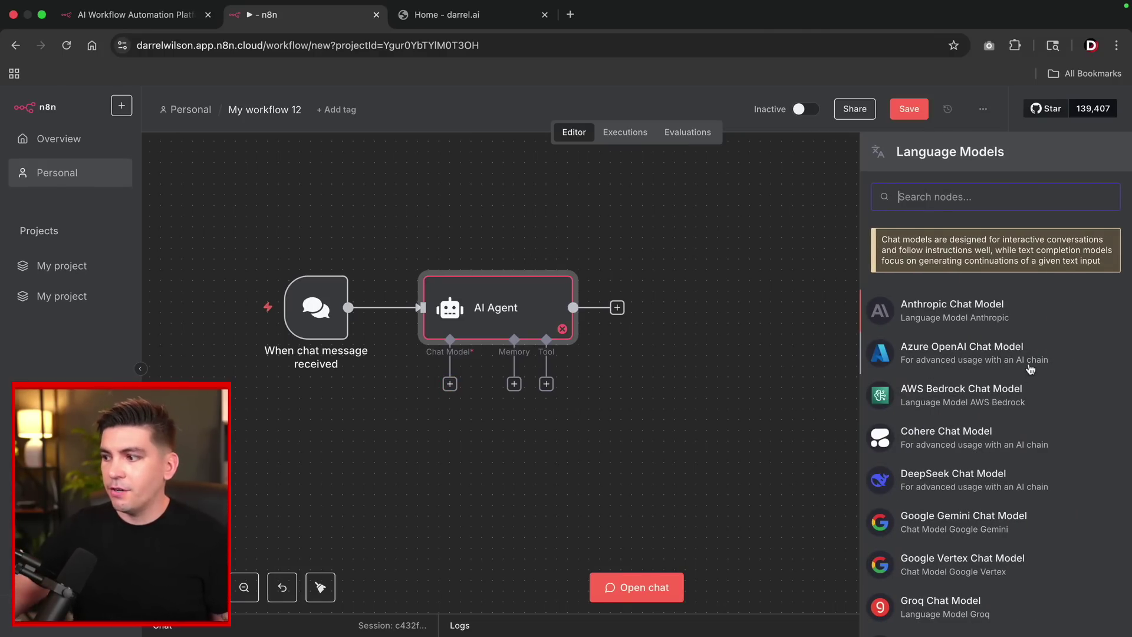
scroll(1046, 469, "down", 5)
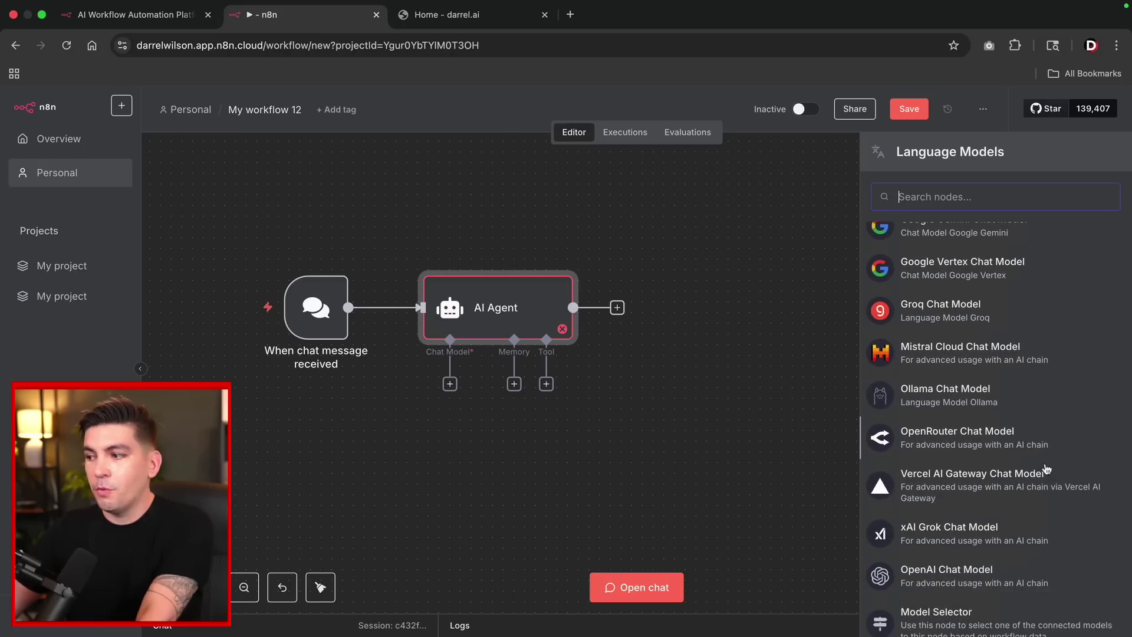
scroll(1038, 460, "up", 3)
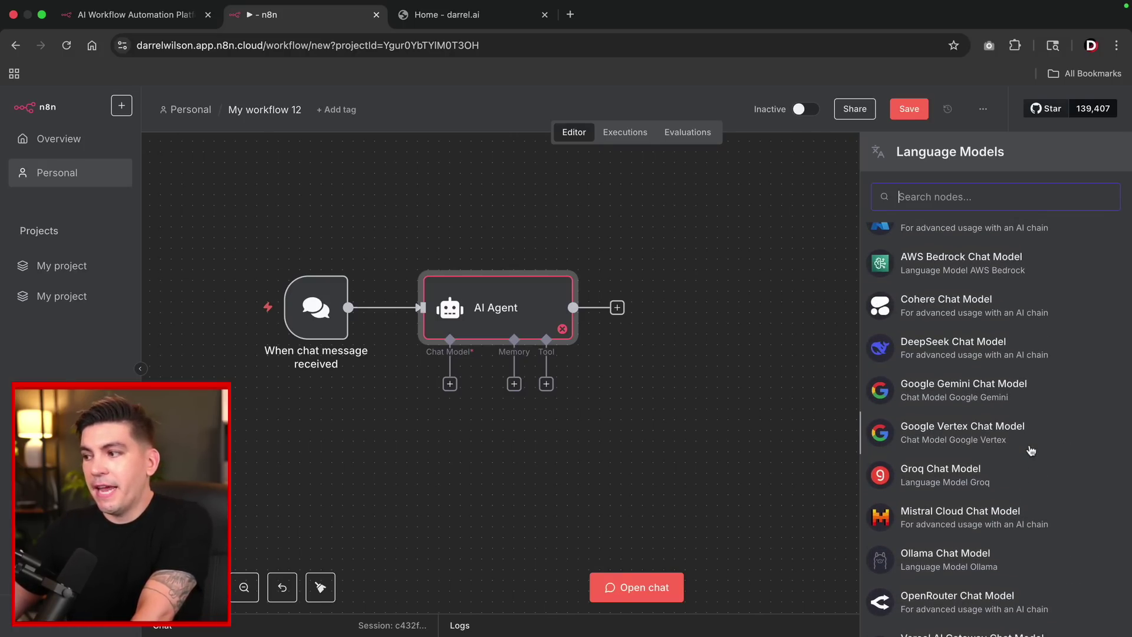
scroll(1031, 451, "up", 2)
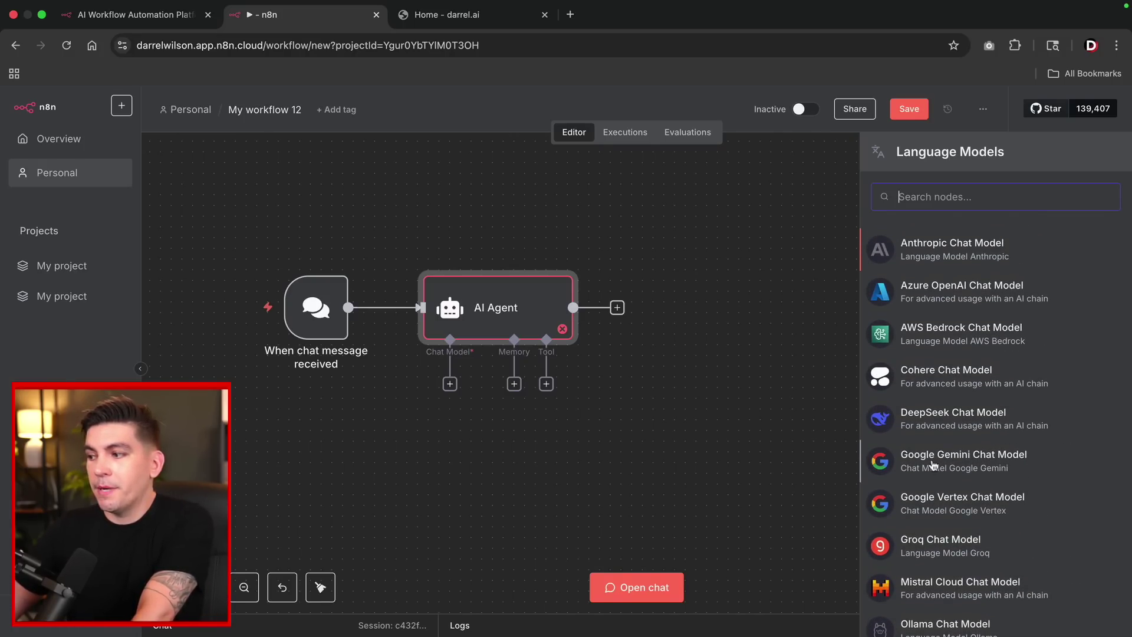
left_click(954, 463)
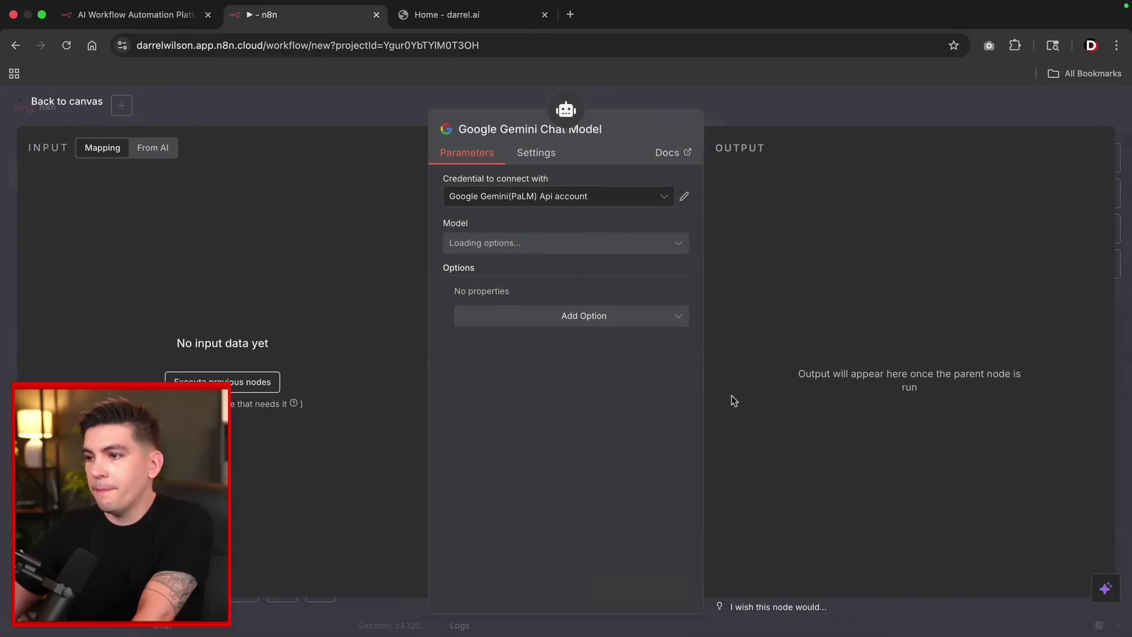
Start creating a new Gemini credential from the credential dropdown.
left_click(560, 204)
left_click(559, 231)
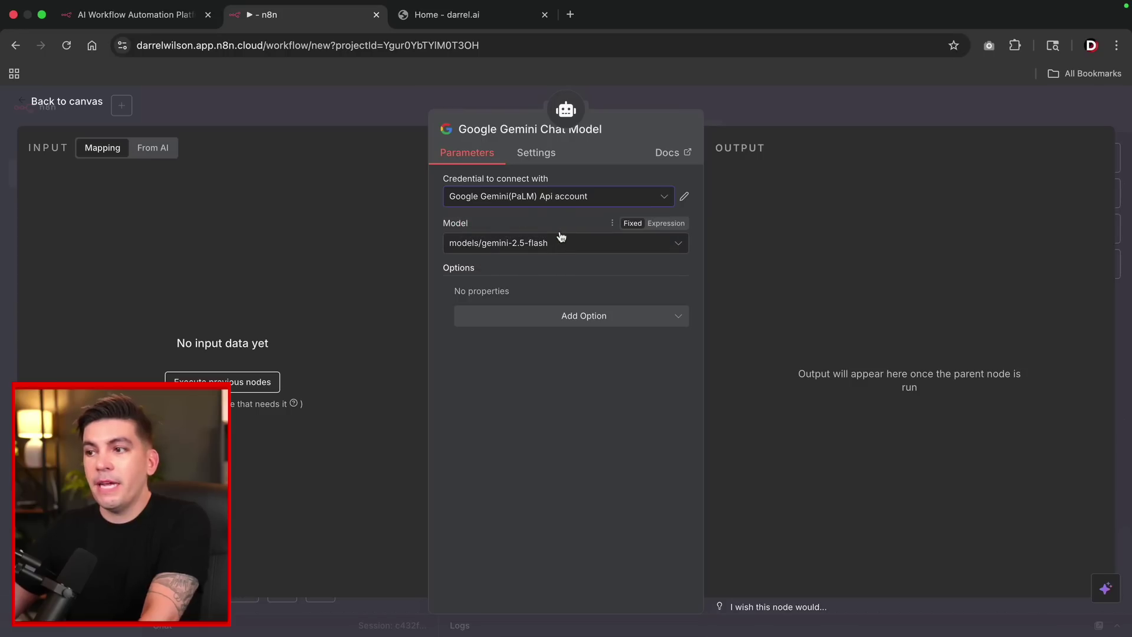
left_click(567, 201)
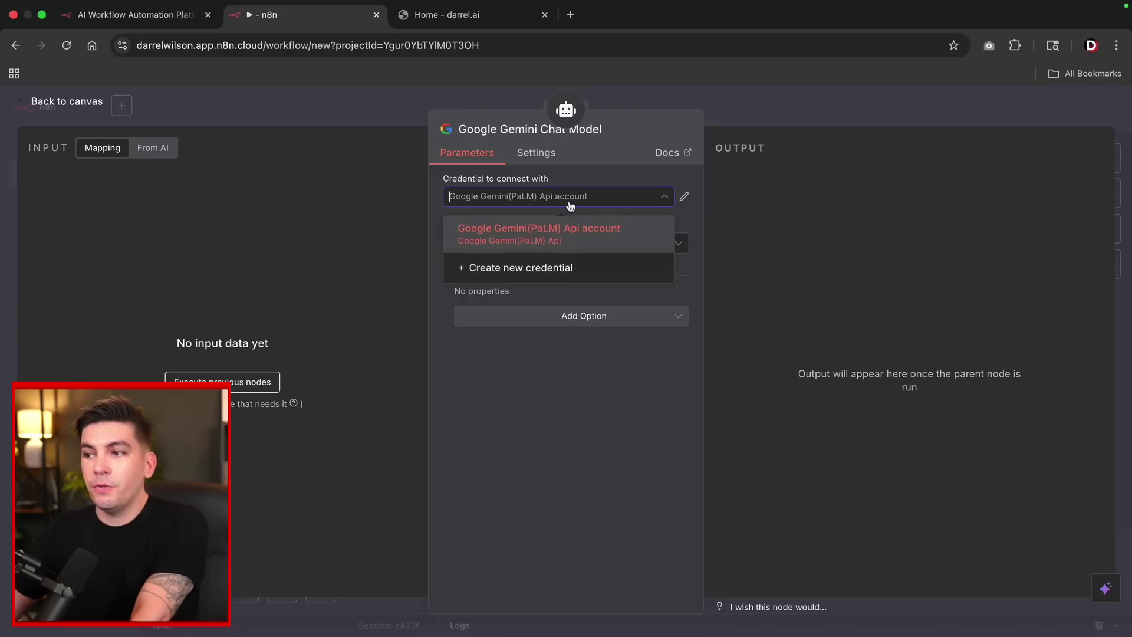
left_click(543, 275)
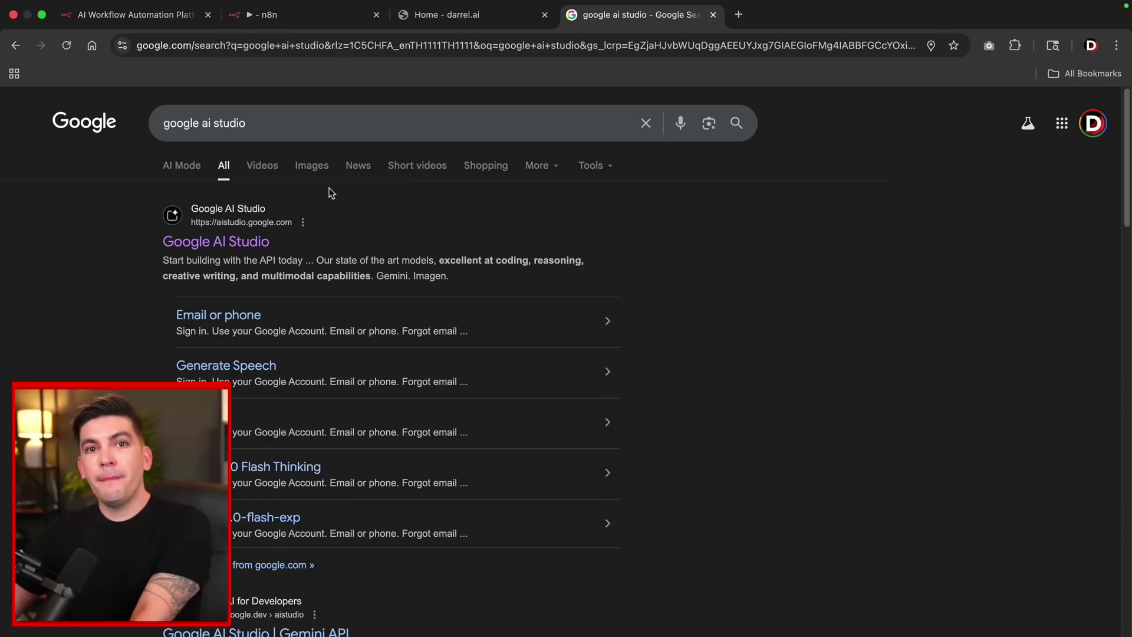
On AI Studio's API keys page, create a key in an existing Google Cloud project and copy it.
left_click(219, 243)
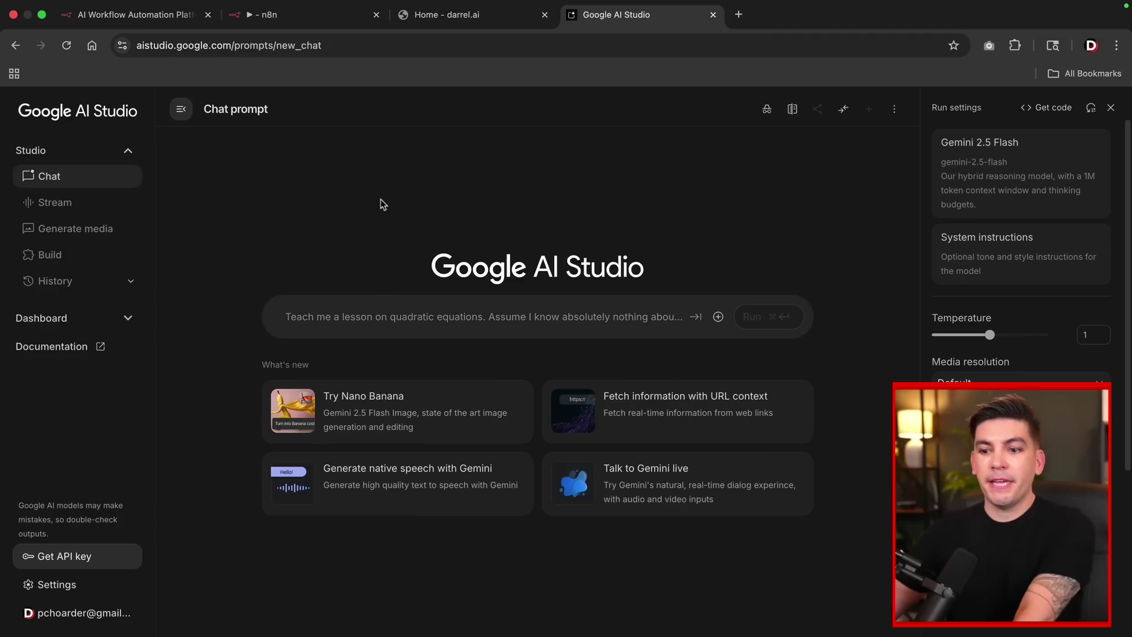
left_click(73, 557)
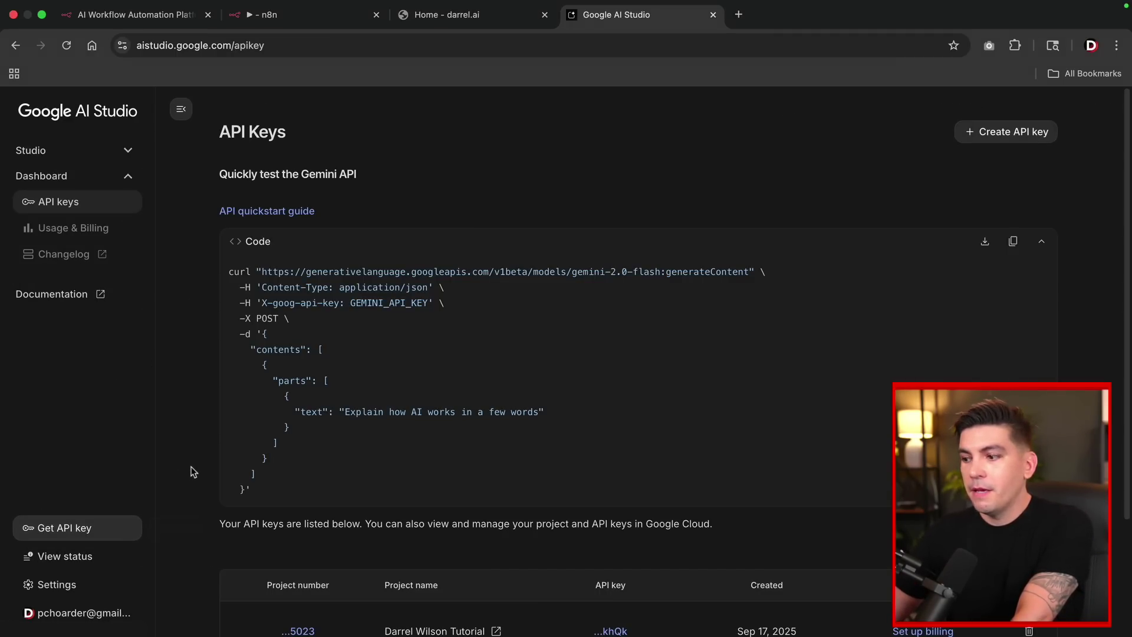
scroll(190, 472, "down", 5)
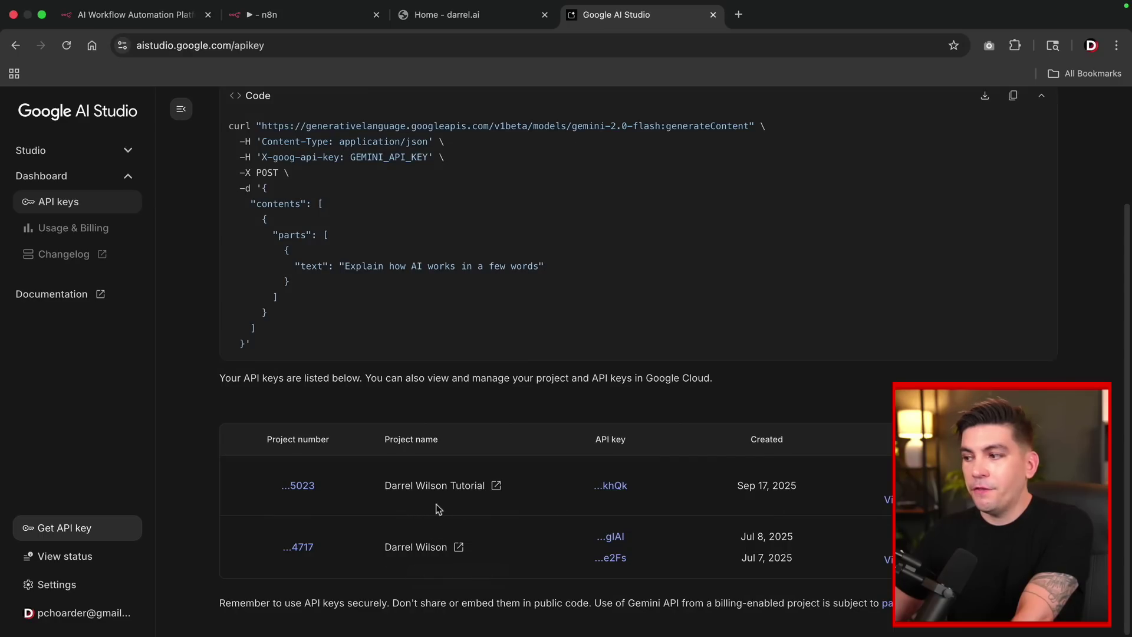
scroll(427, 493, "up", 5)
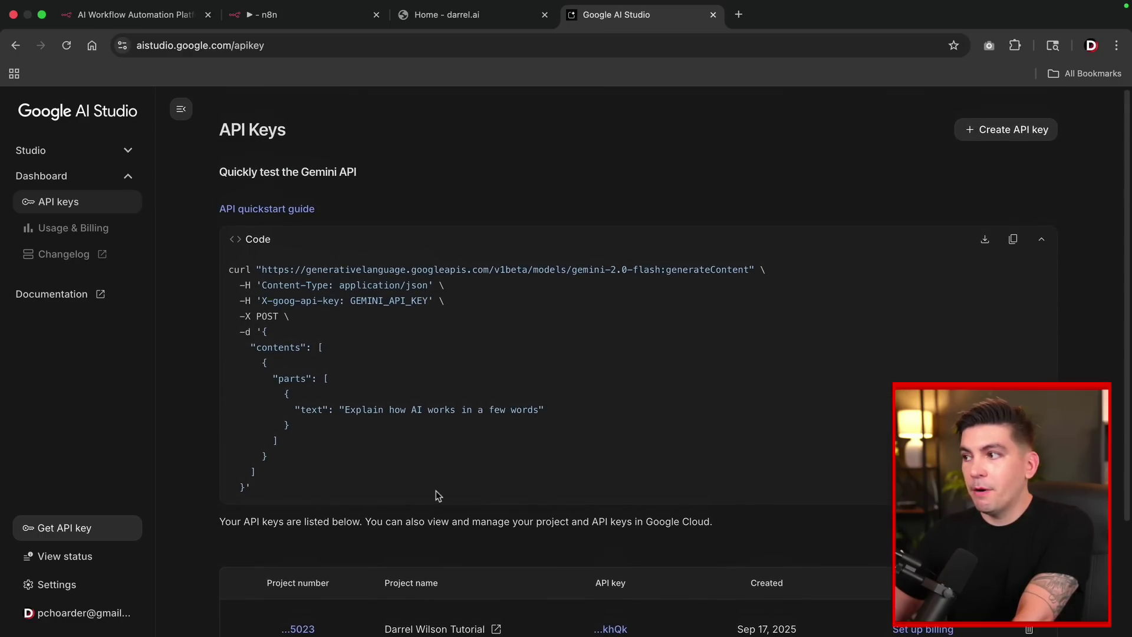
left_click(1006, 135)
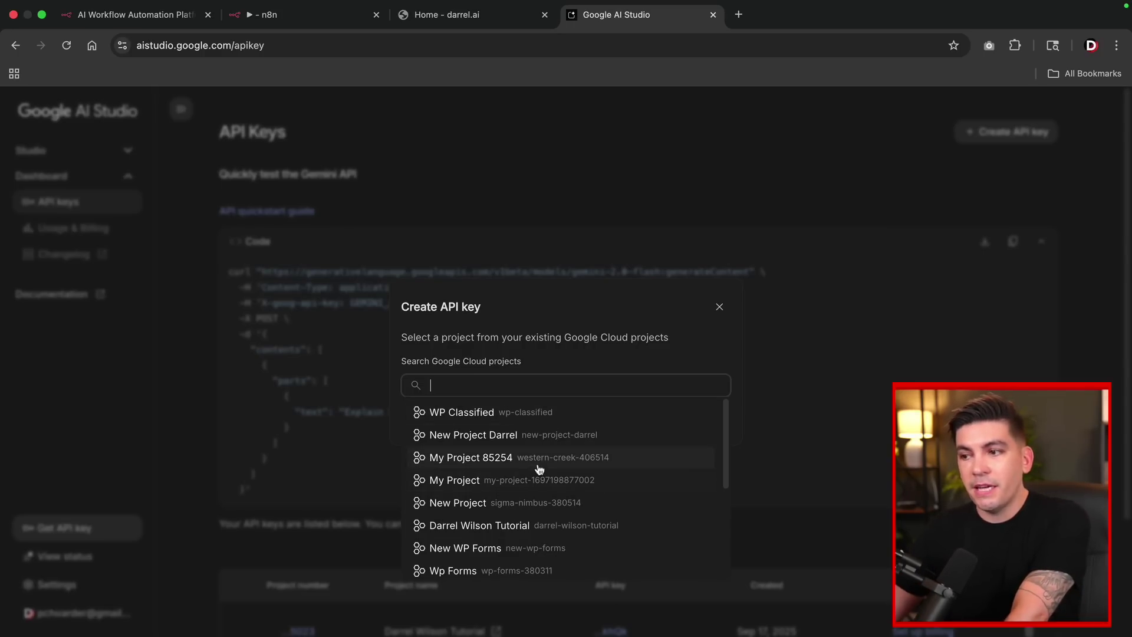
scroll(538, 469, "down", 5)
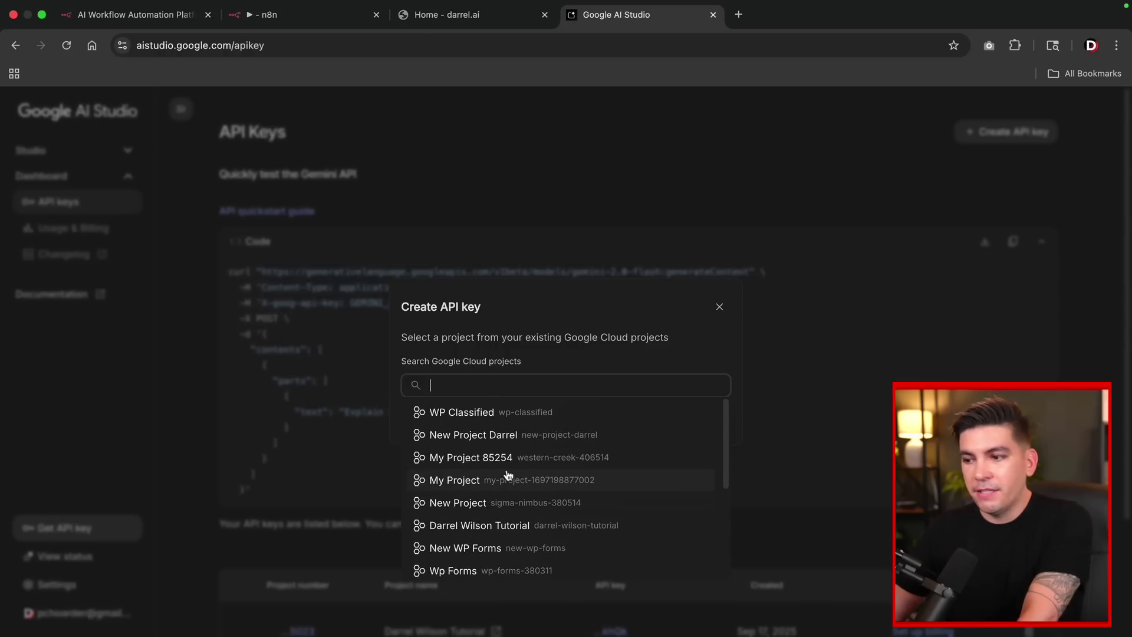
left_click(503, 435)
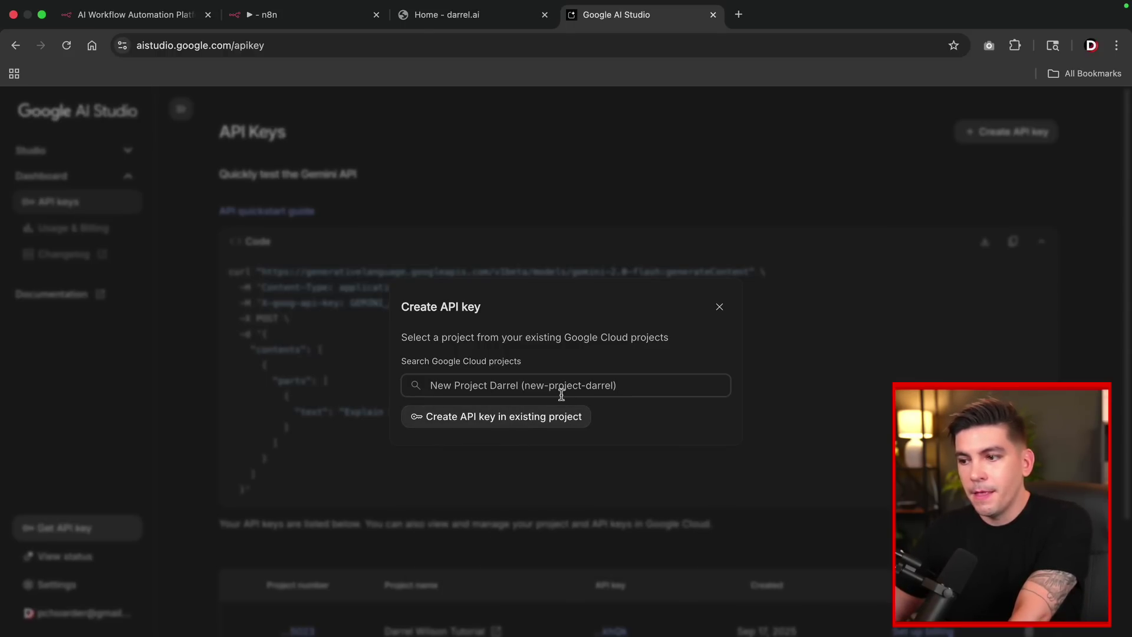
left_click(463, 420)
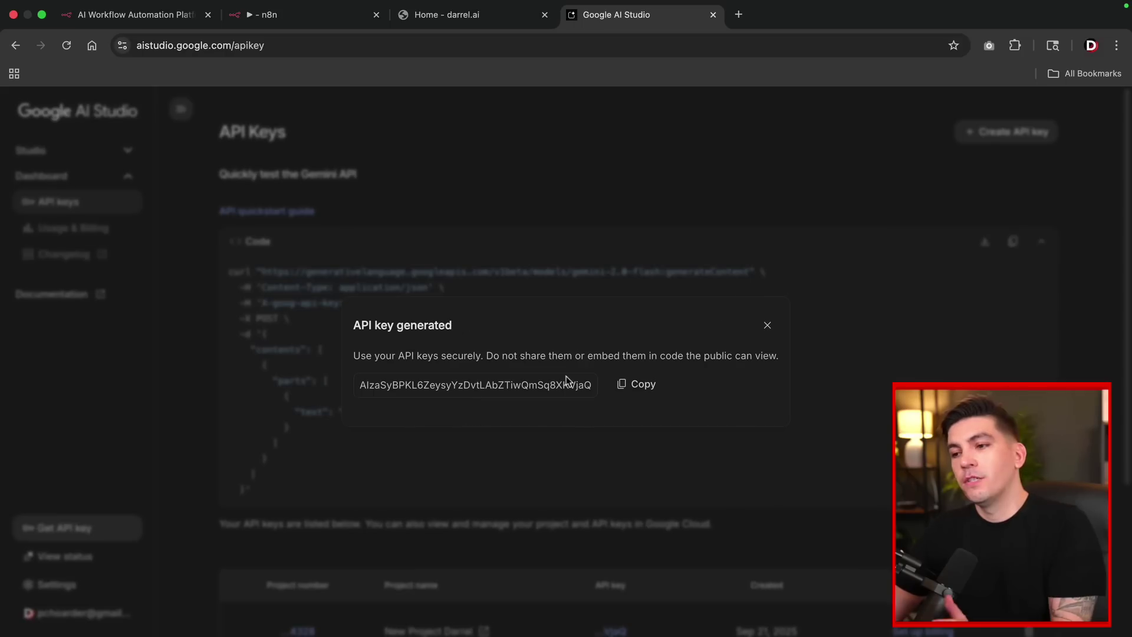
left_click(642, 387)
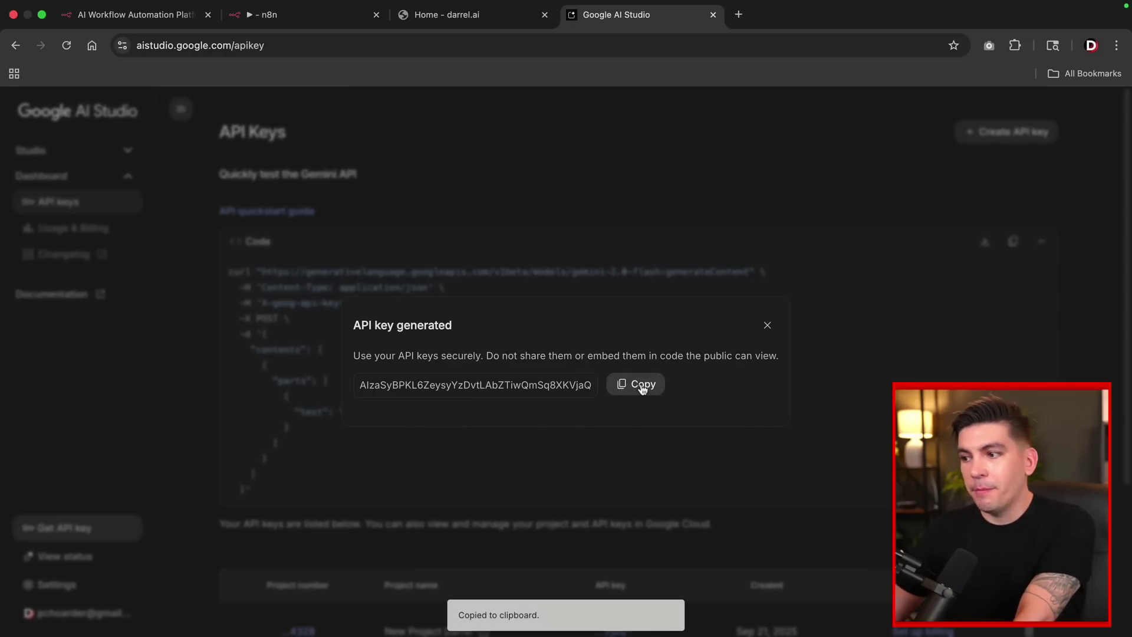
Paste the new Gemini API key into the n8n credential's API Key field and save it.
left_click(253, 14)
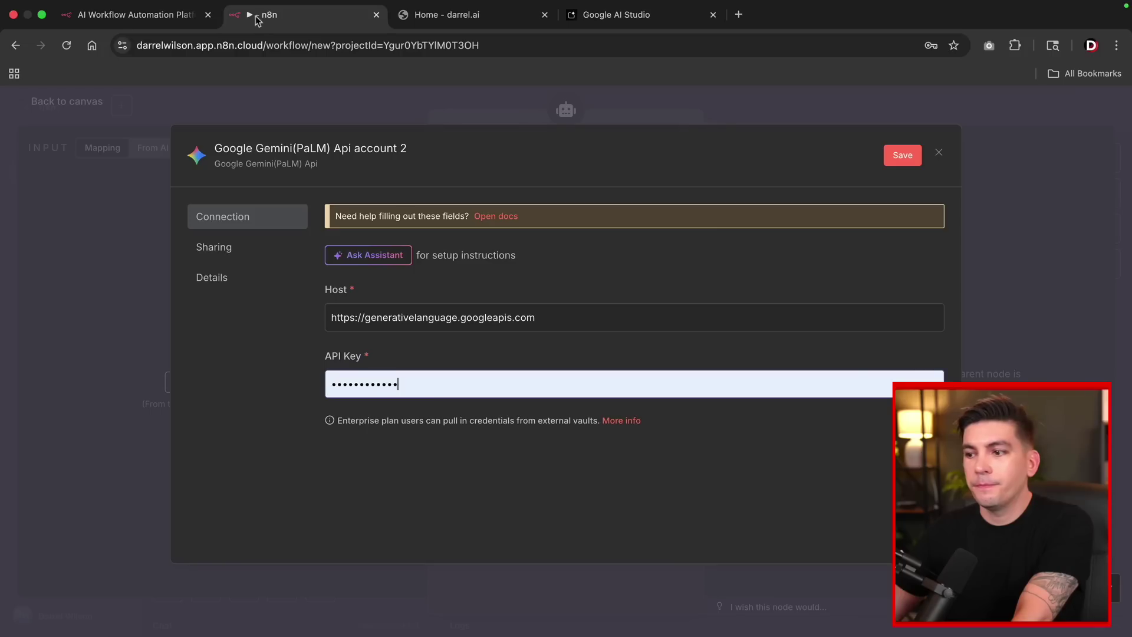
left_click(425, 383)
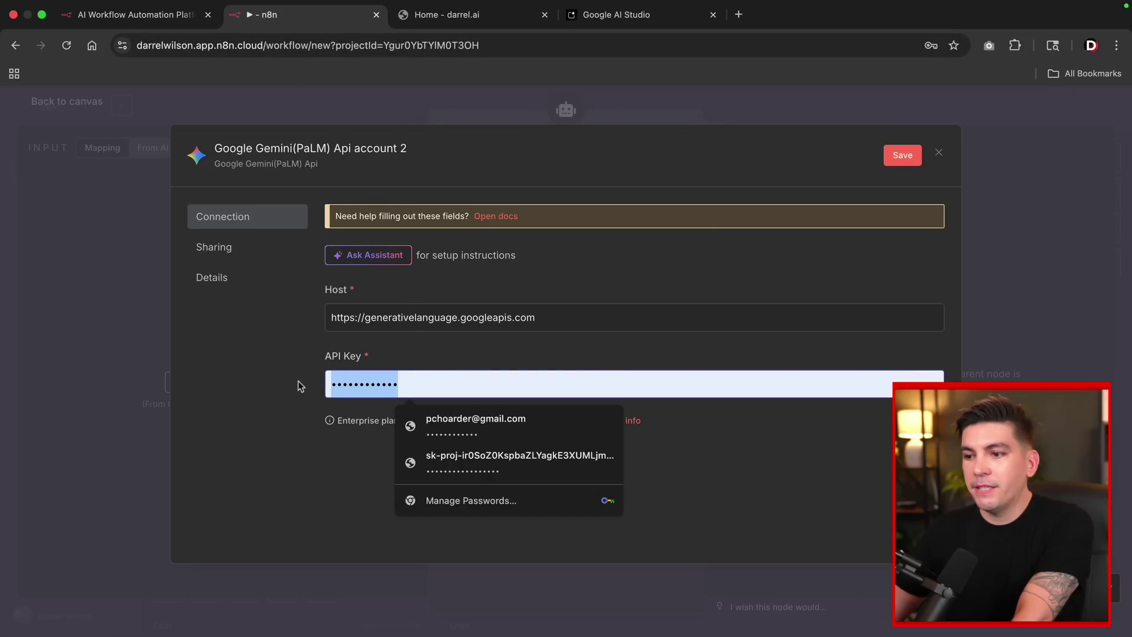
right_click(373, 387)
left_click(392, 419)
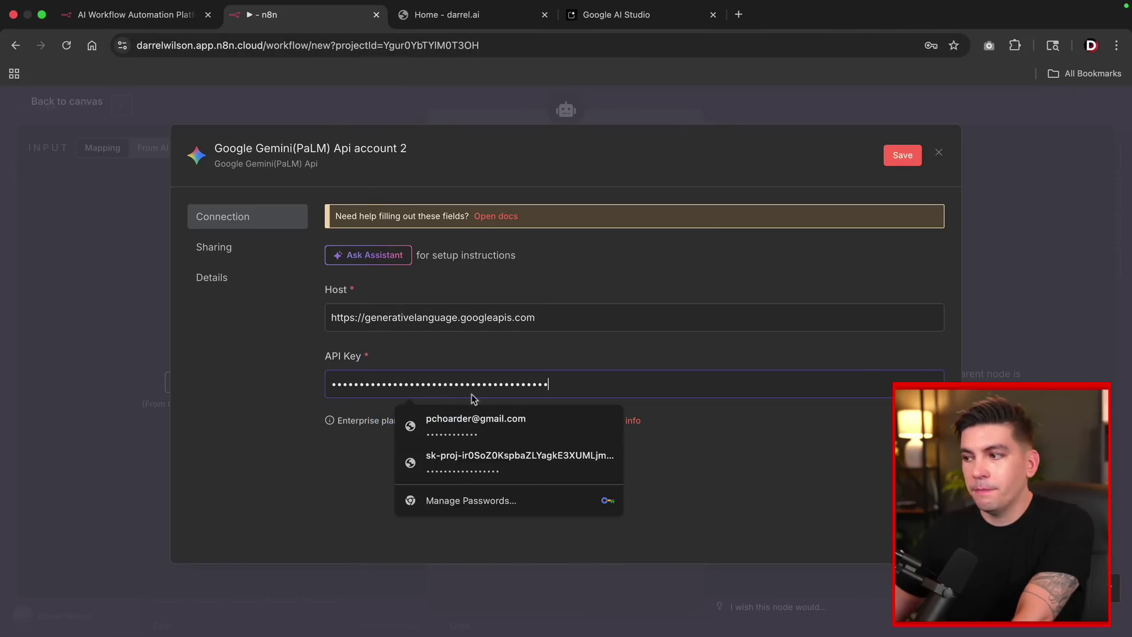
left_click(902, 157)
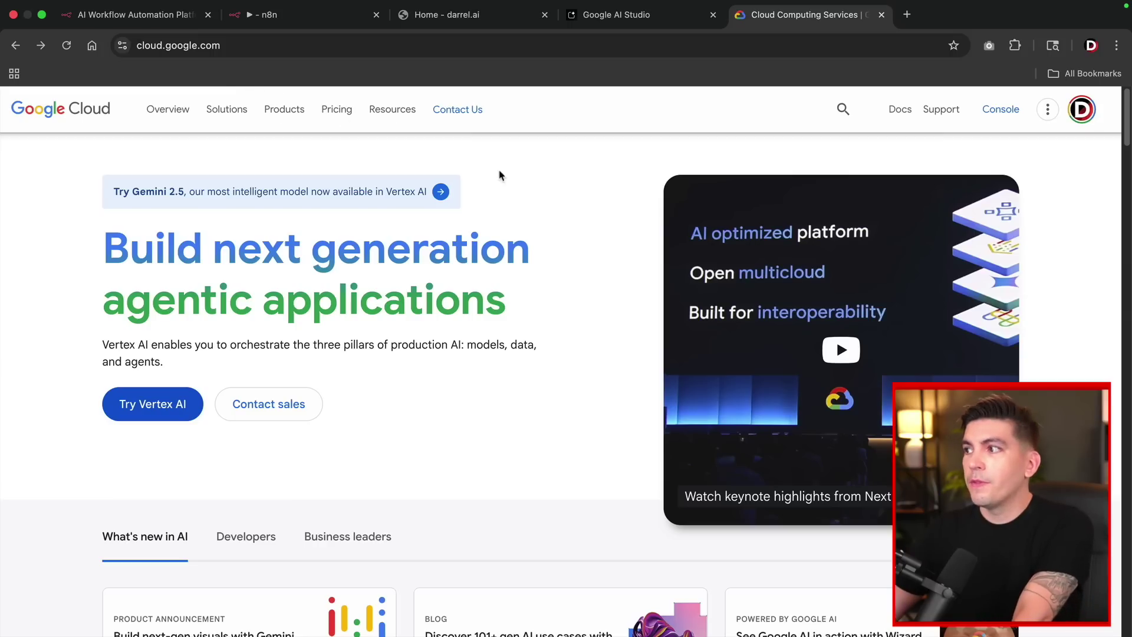
Create Google Cloud project My Project 37128 with no organization, then return to AI Studio.
left_click(994, 121)
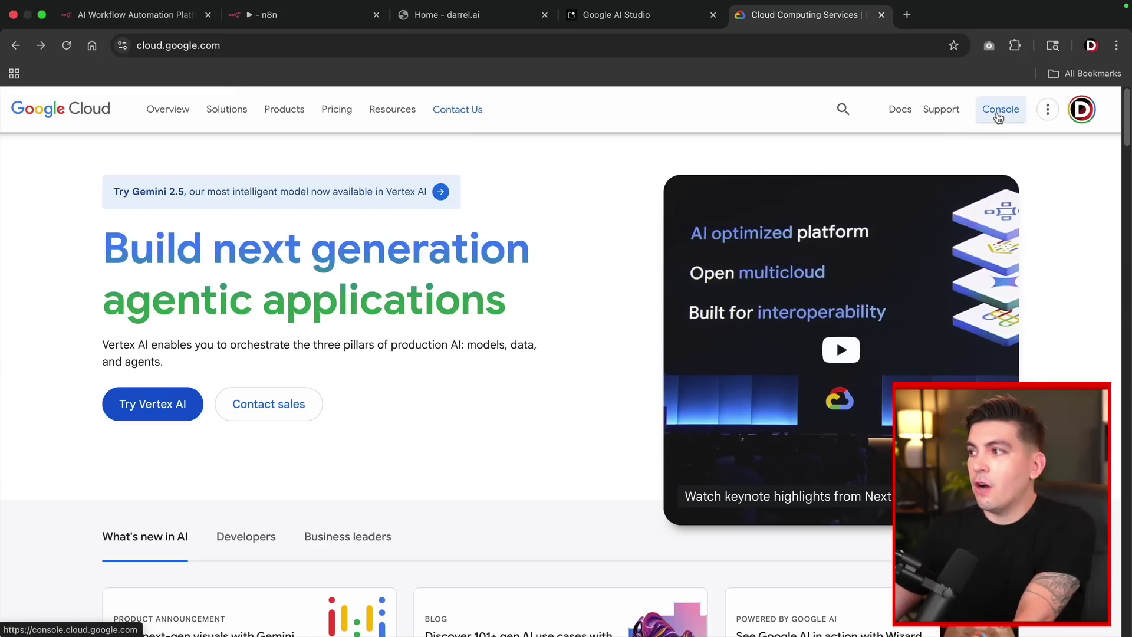
left_click(192, 106)
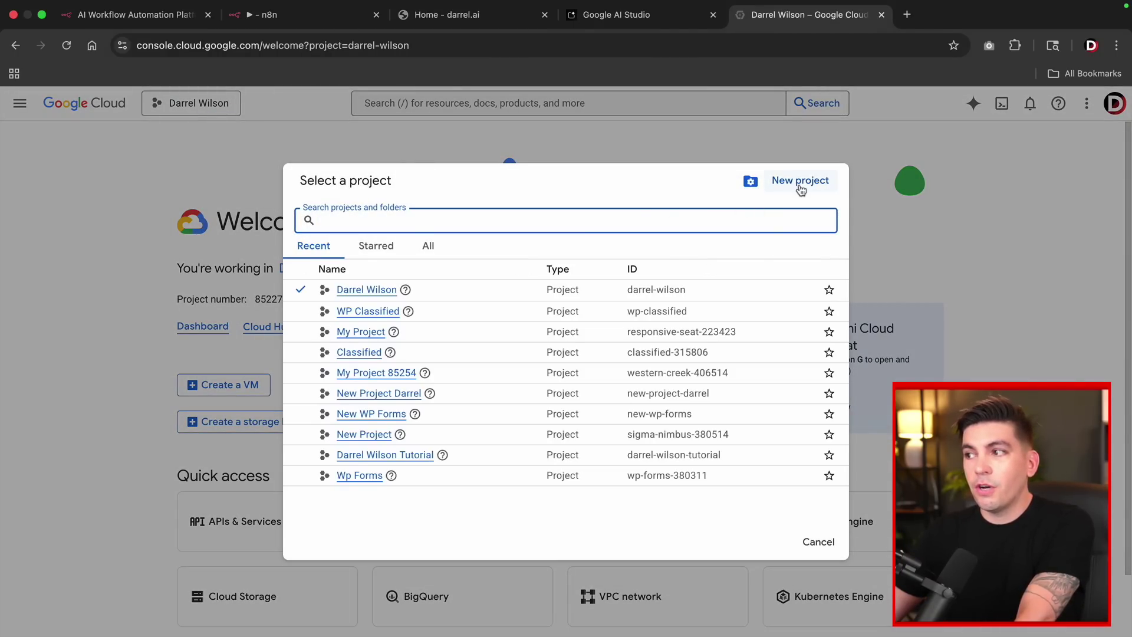
left_click(801, 182)
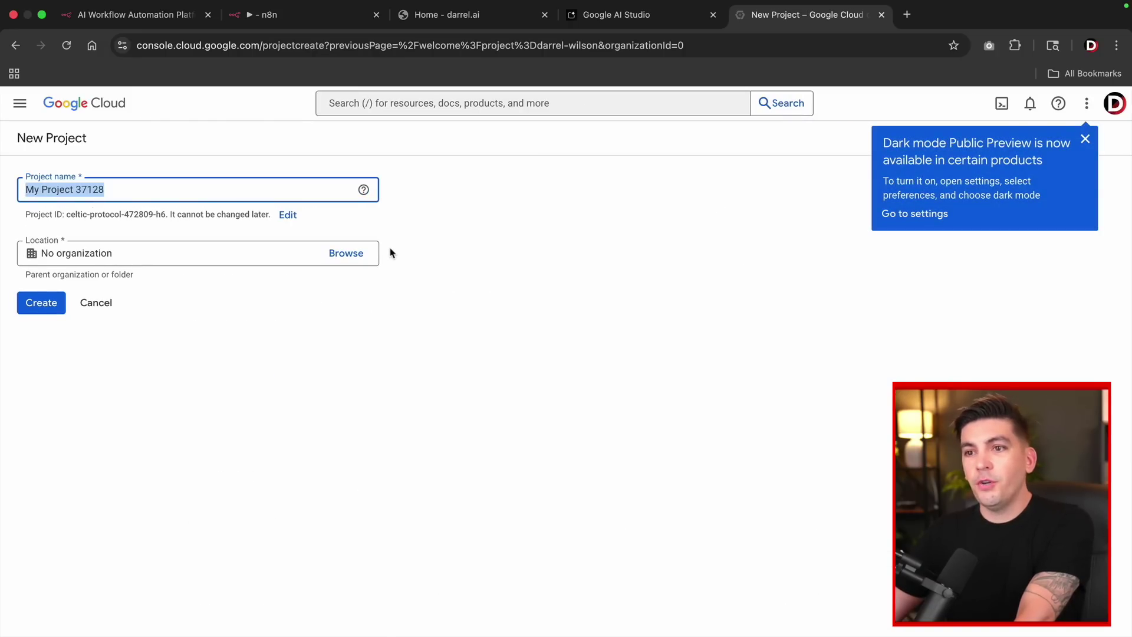
left_click(41, 303)
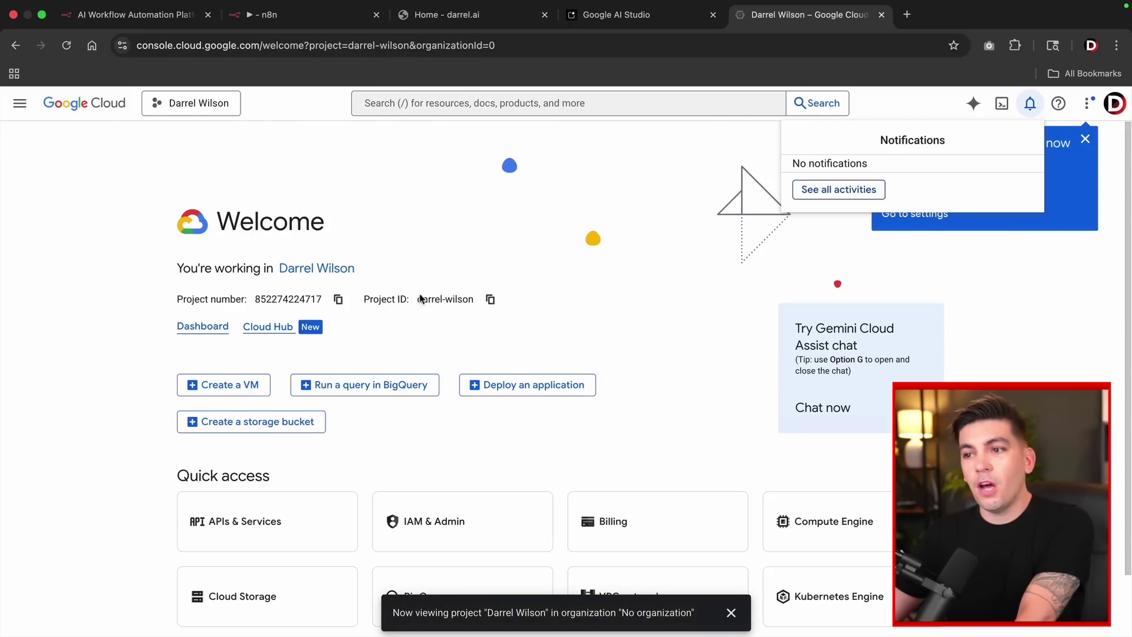
left_click(202, 105)
left_click(201, 105)
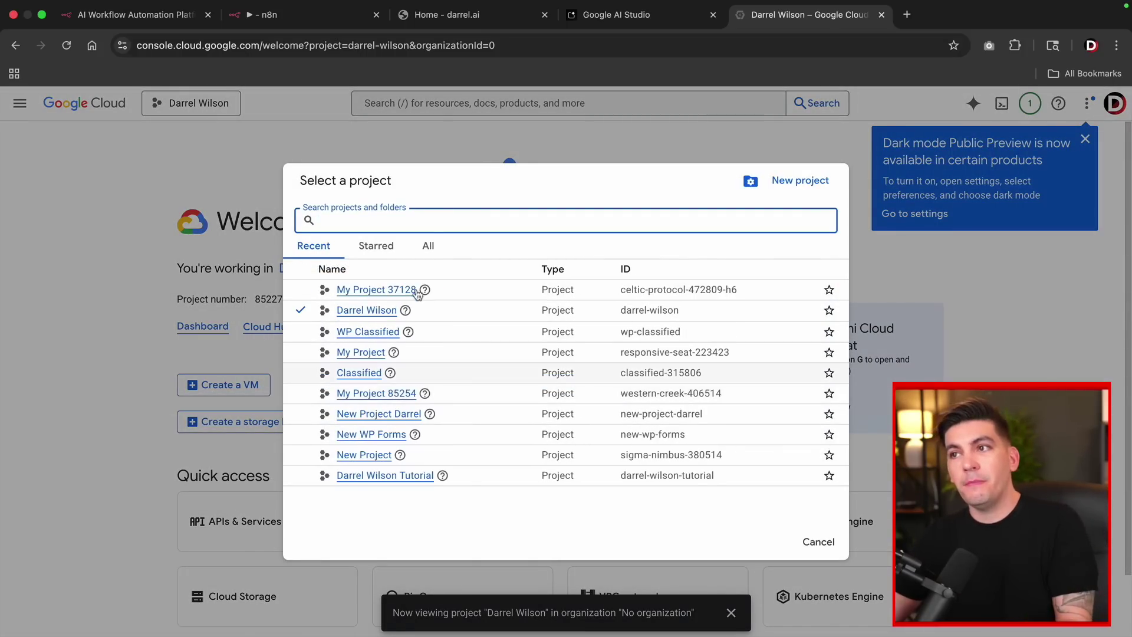
left_click(608, 18)
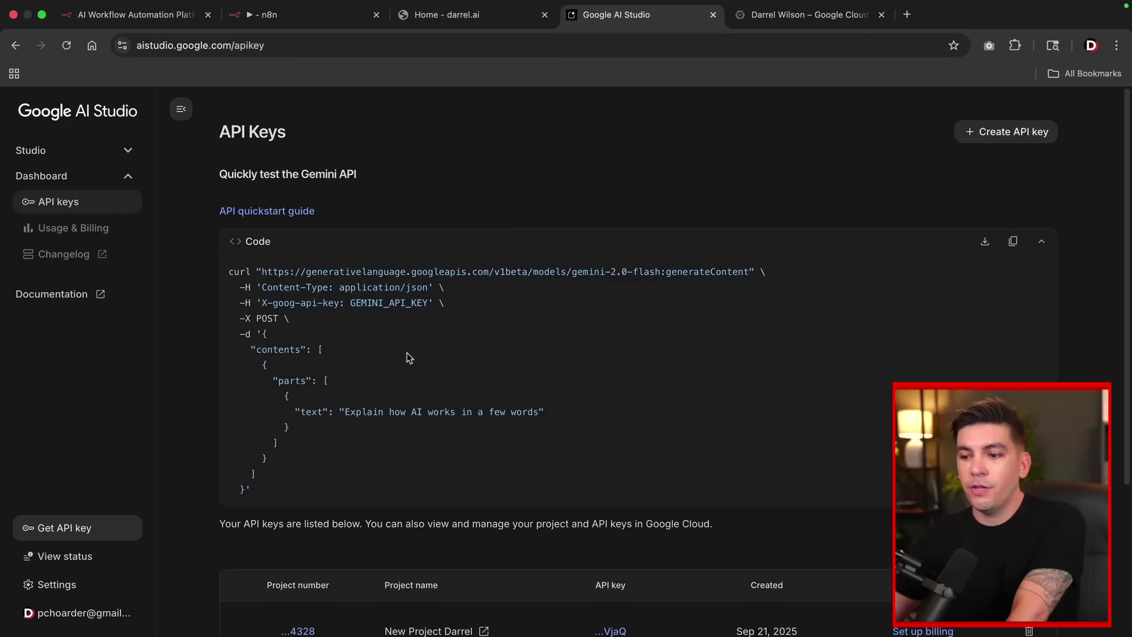
Begin a new AI Studio API key and open its Google Cloud project search field.
scroll(749, 303, "down", 3)
scroll(885, 224, "up", 3)
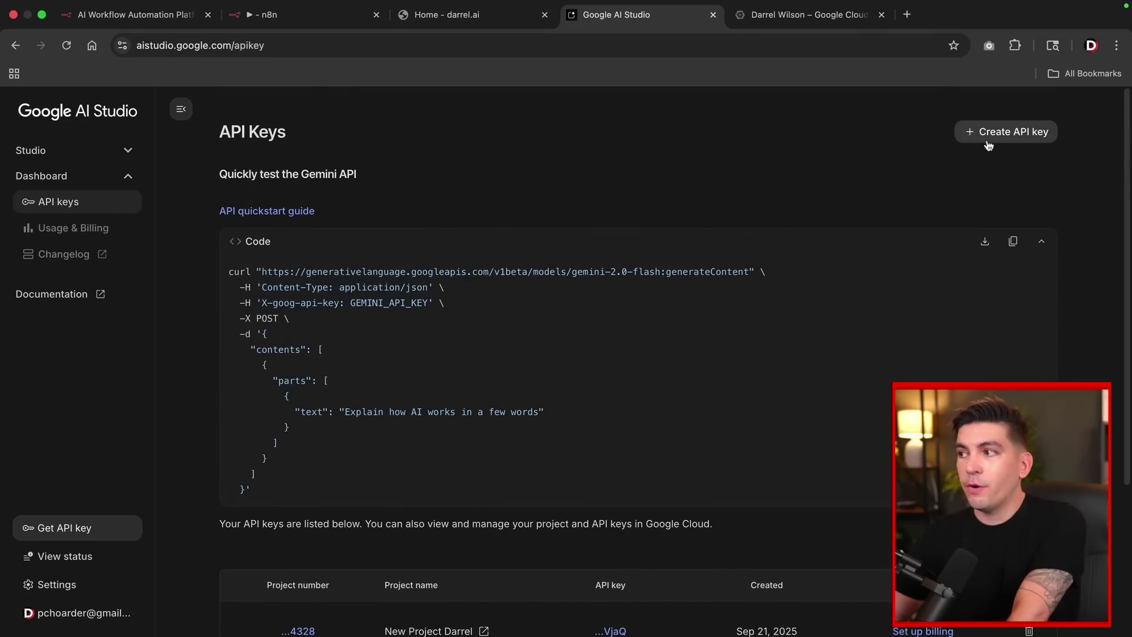
left_click(1002, 132)
left_click(537, 383)
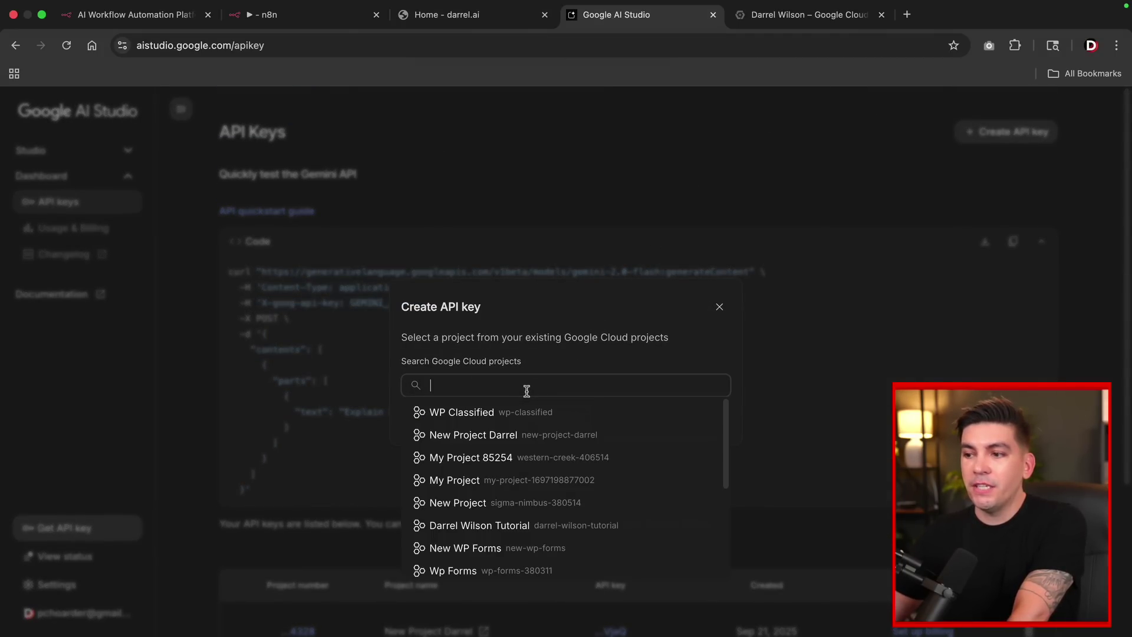
left_click(774, 17)
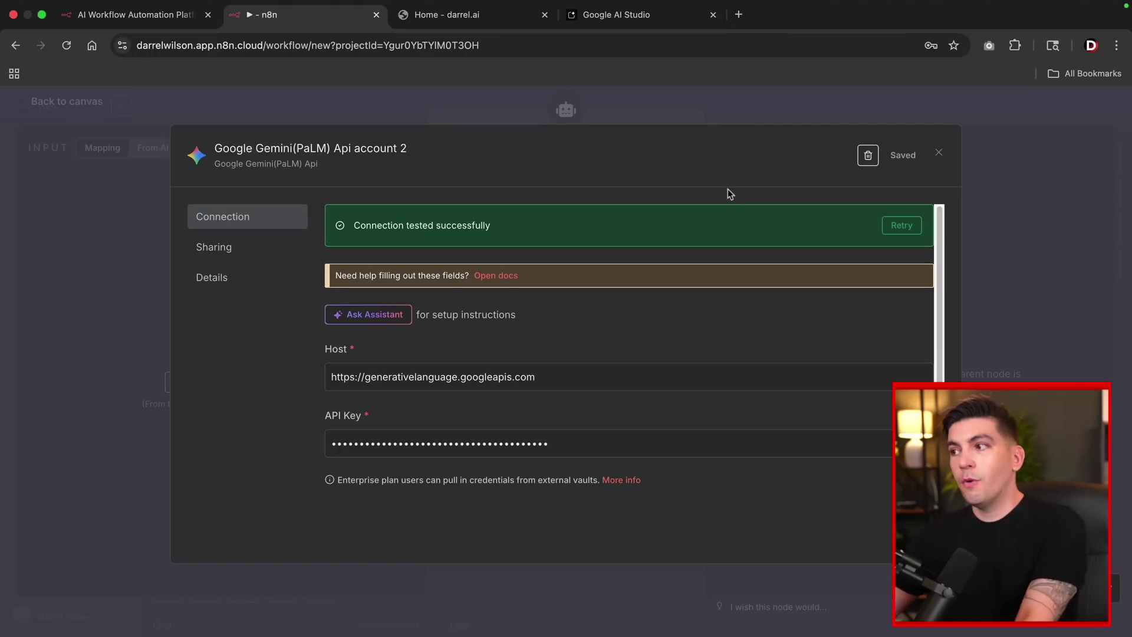
Close the saved credential and keep models/gemini-2.5-flash as the Gemini Chat Model's model.
left_click(940, 154)
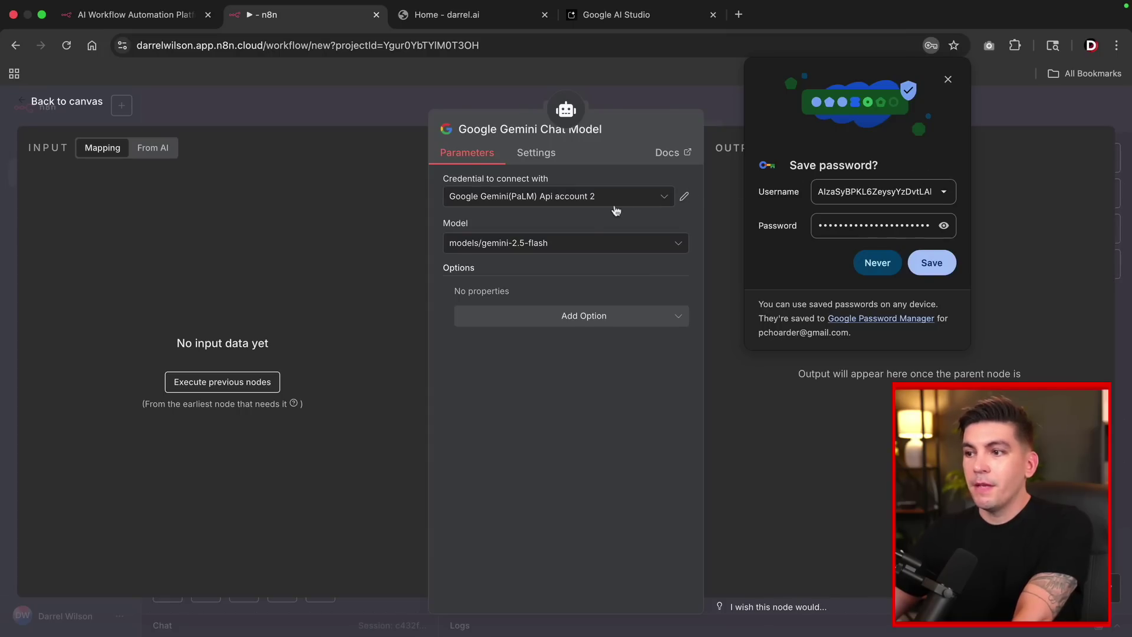
left_click(543, 244)
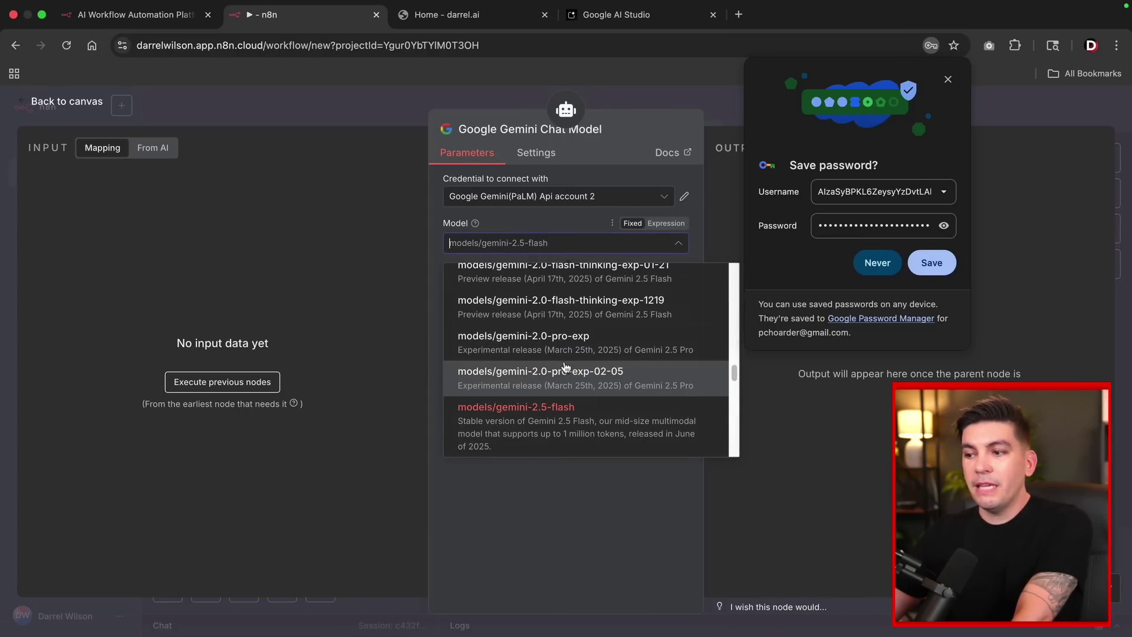
left_click(563, 416)
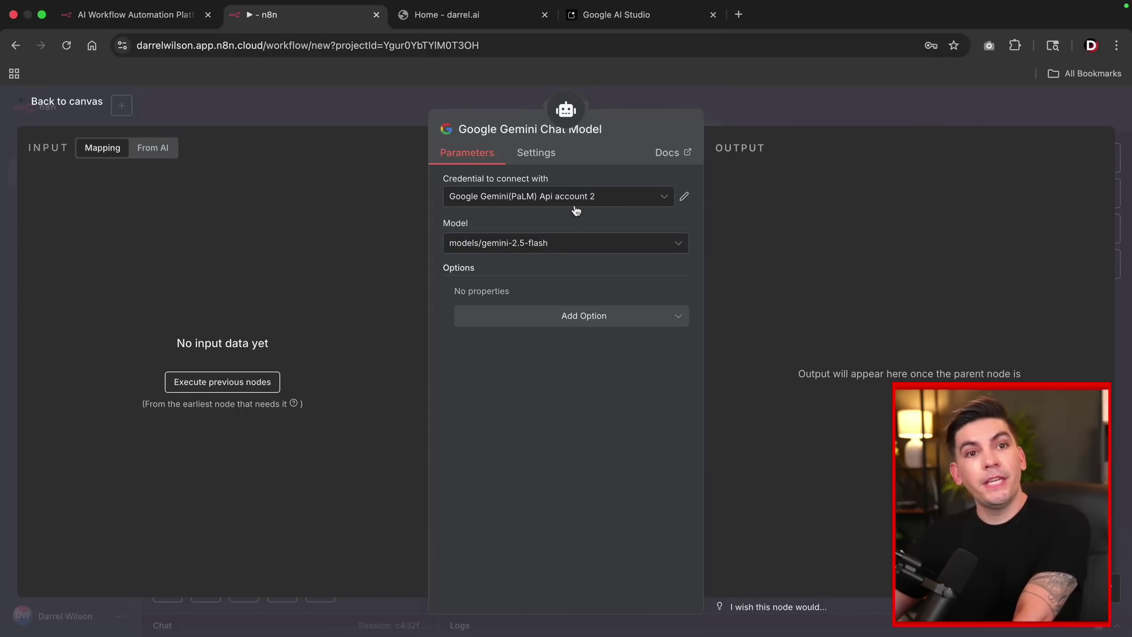
left_click(551, 248)
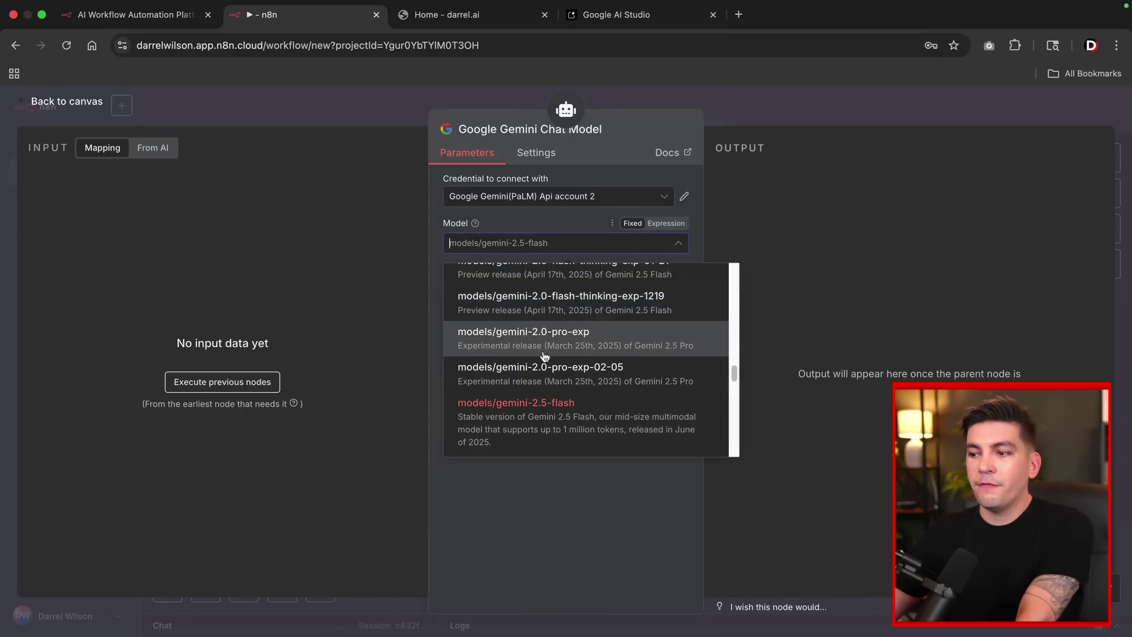
left_click(546, 407)
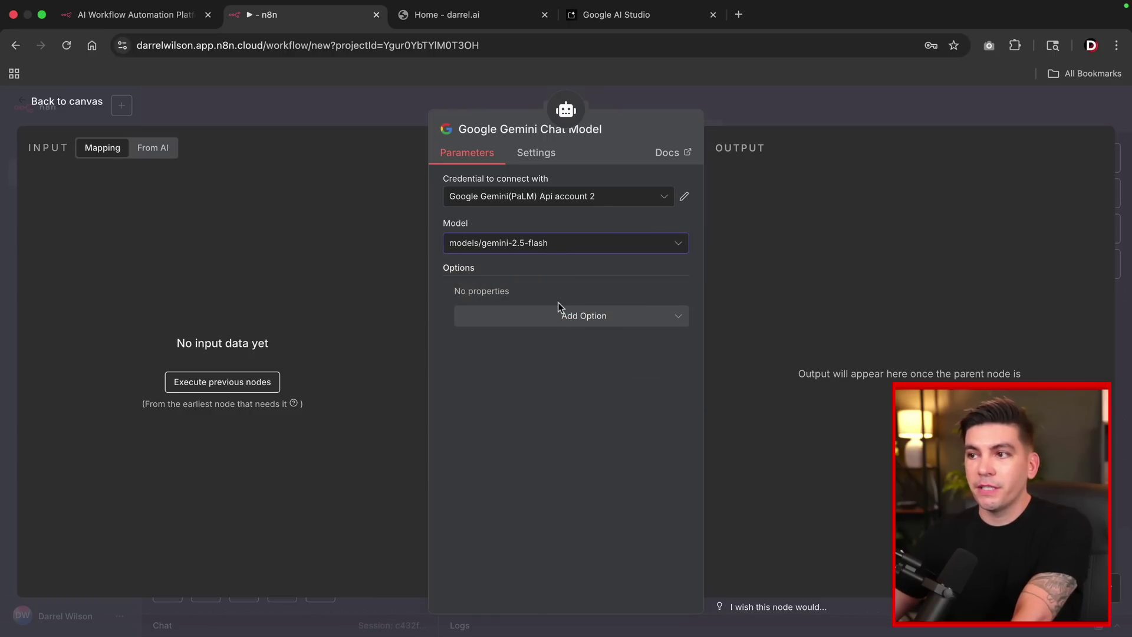
left_click(70, 102)
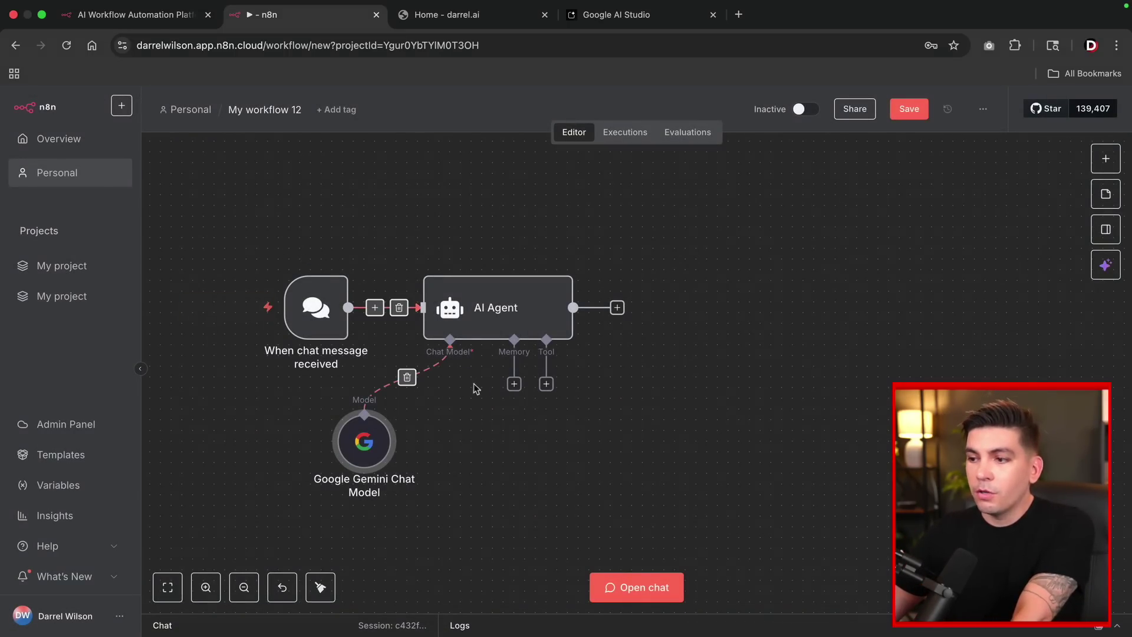
Attach a Simple Memory to the AI Agent with Context Window Length 30.
left_click(514, 384)
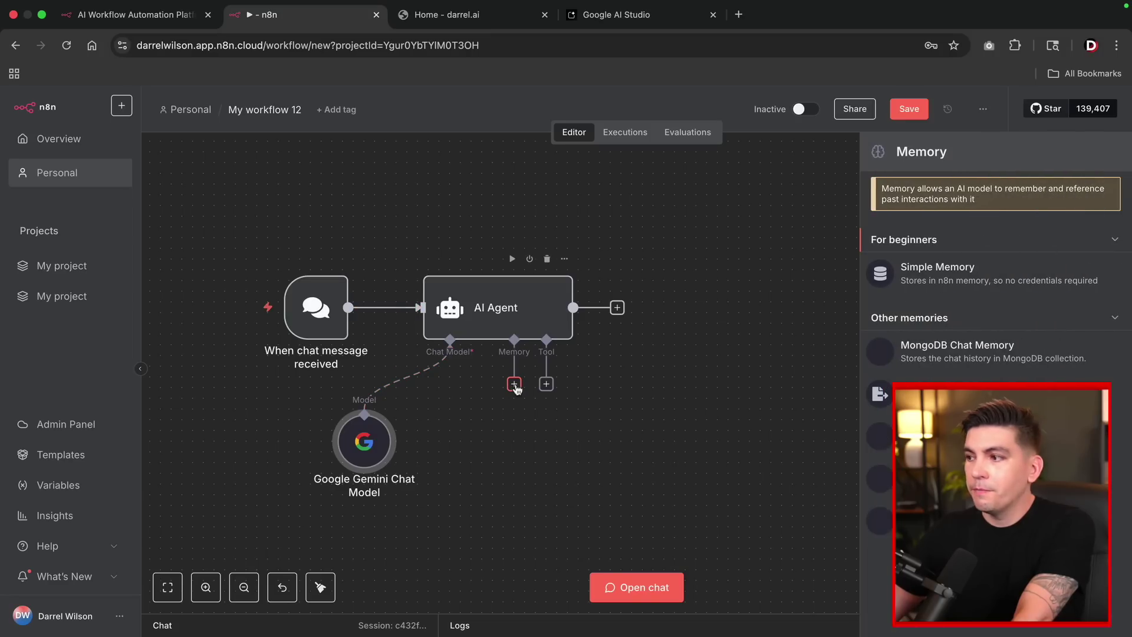
left_click(936, 279)
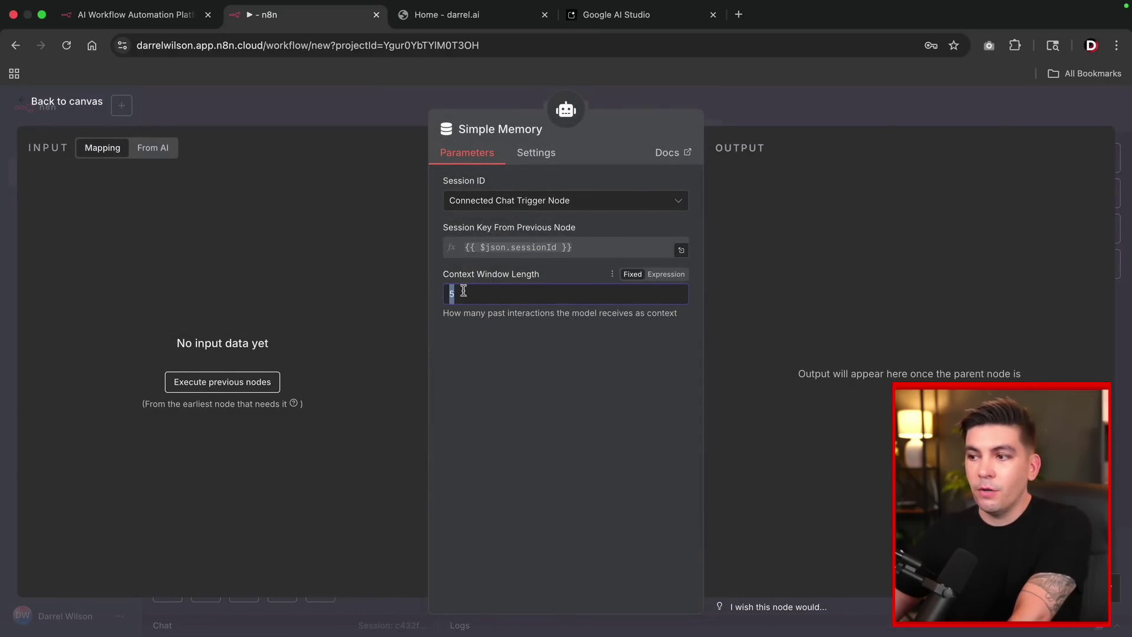
type("30")
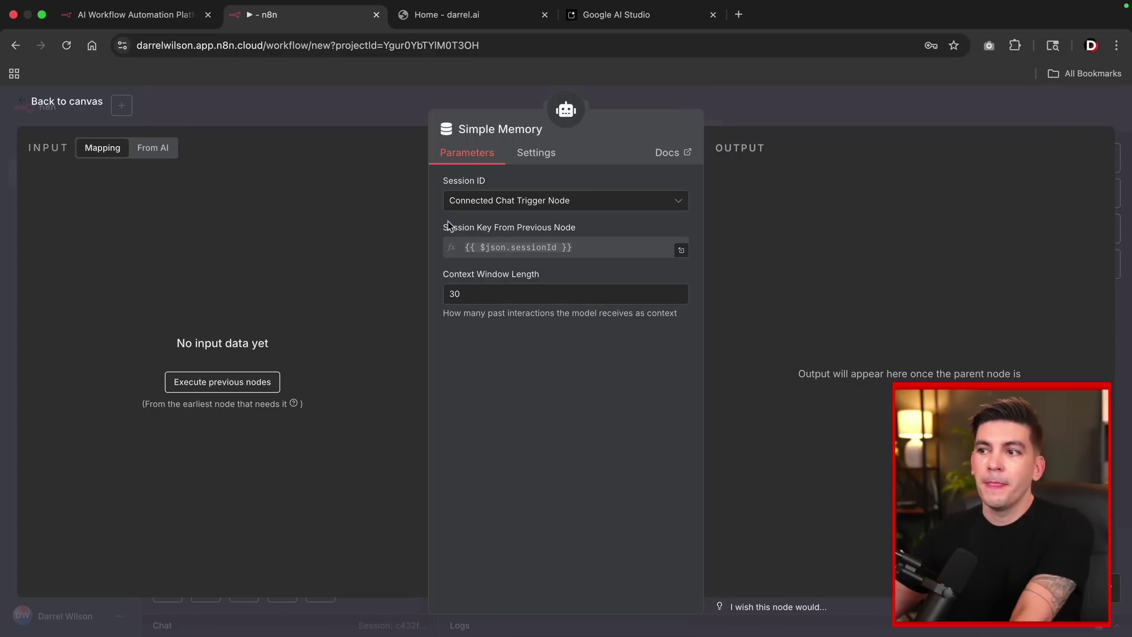
left_click_drag(473, 292, 446, 292)
left_click(446, 292)
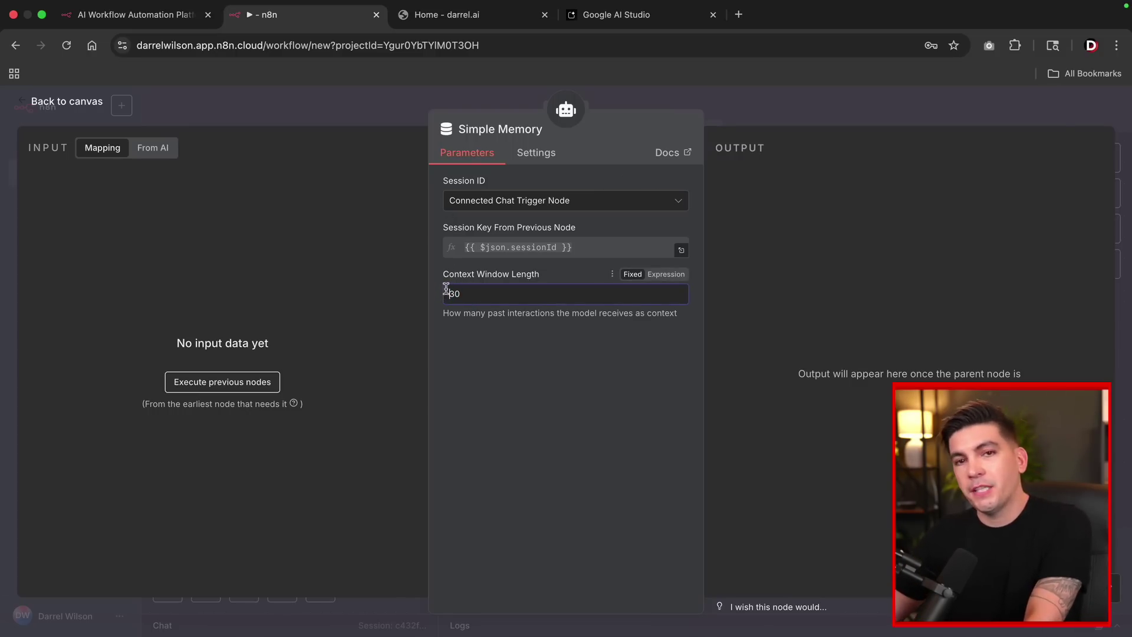
left_click(72, 107)
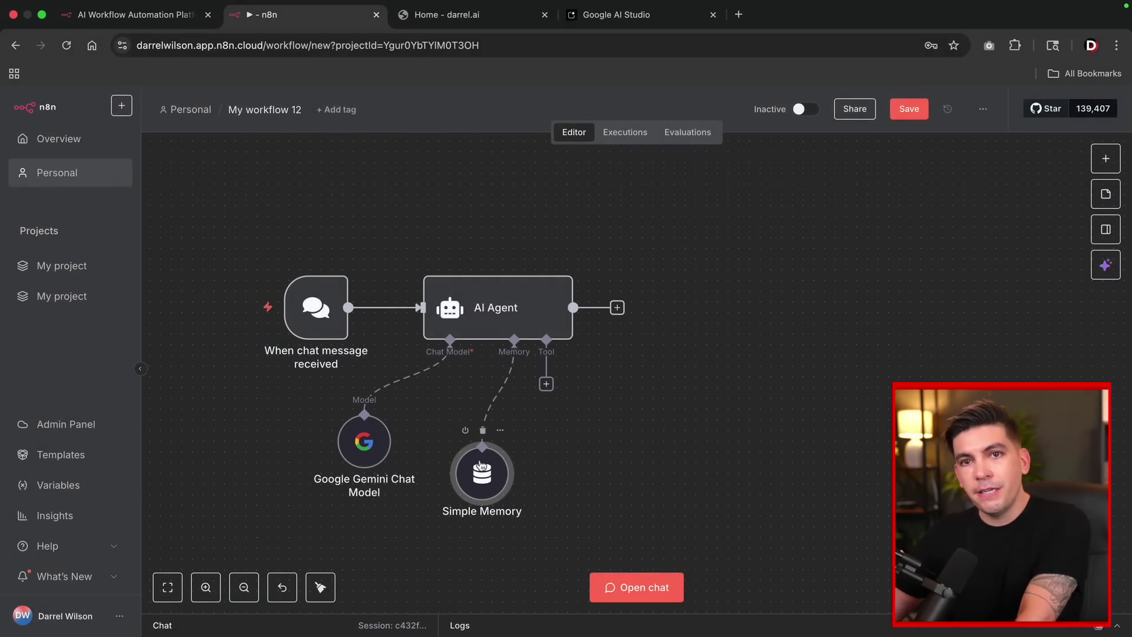
Find 'rss' in the AI Agent's tools list and attach the RSS Read Tool.
left_click(546, 385)
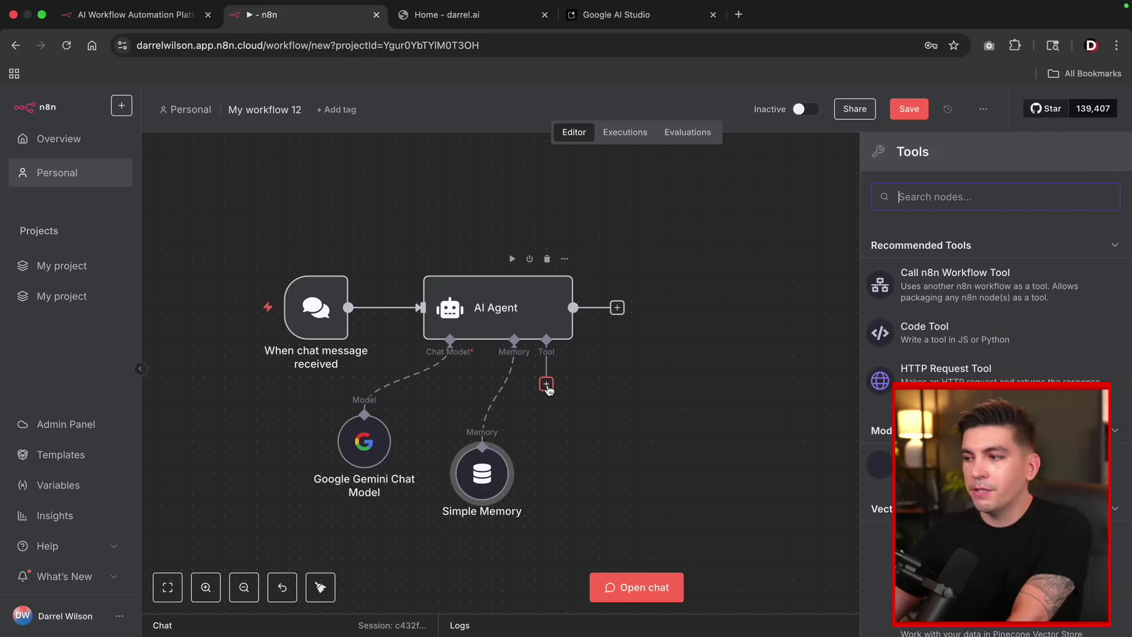
scroll(956, 354, "down", 5)
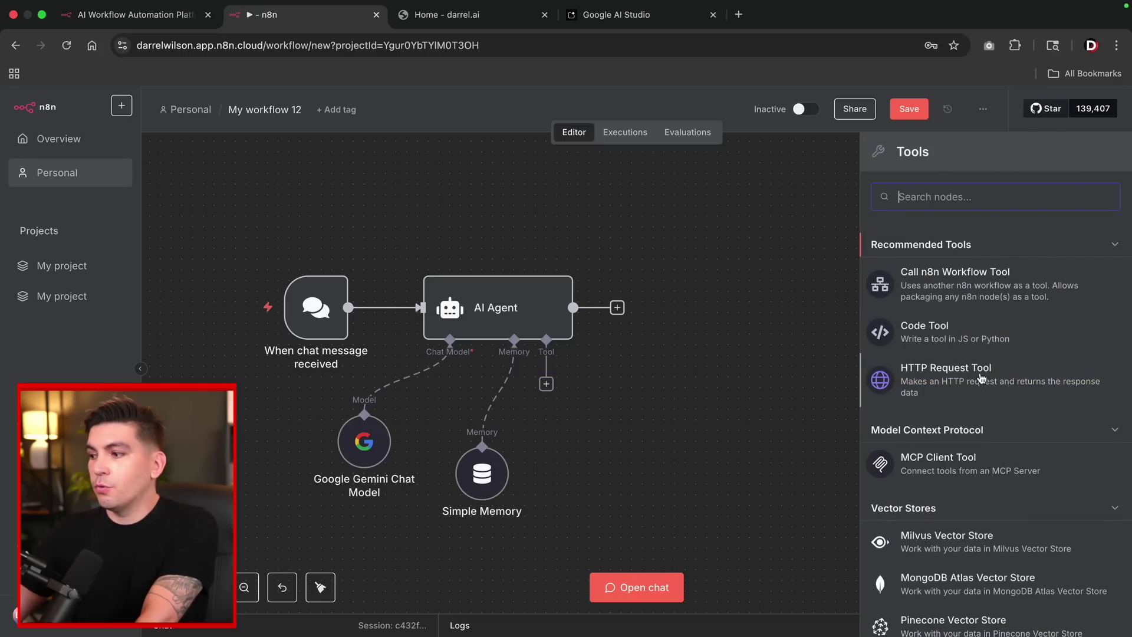
scroll(981, 372, "down", 10)
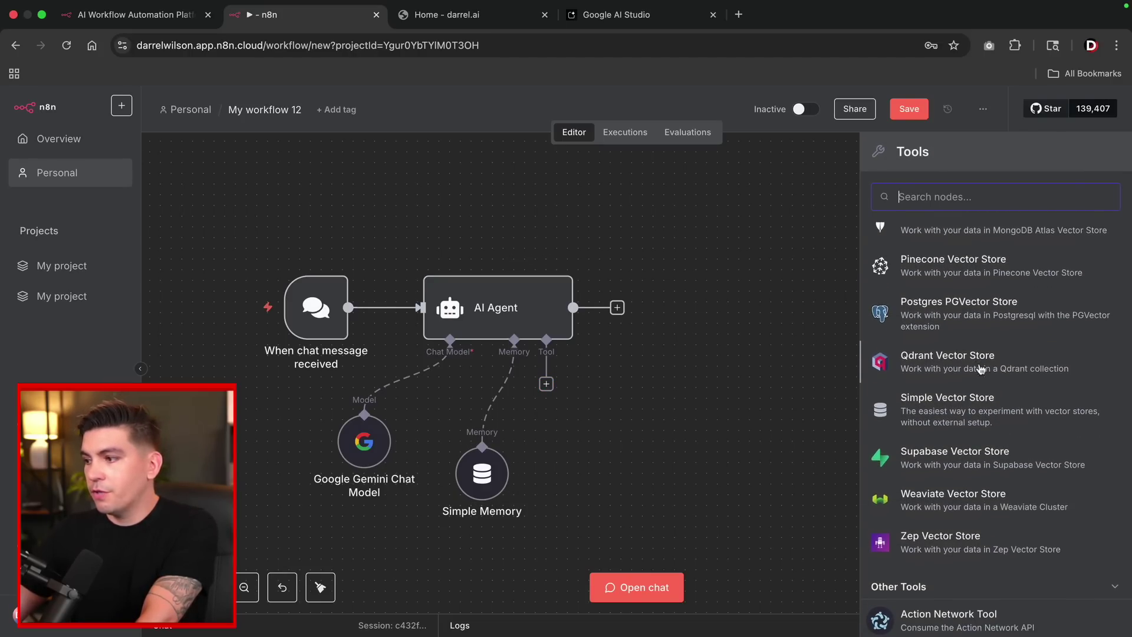
scroll(980, 368, "down", 5)
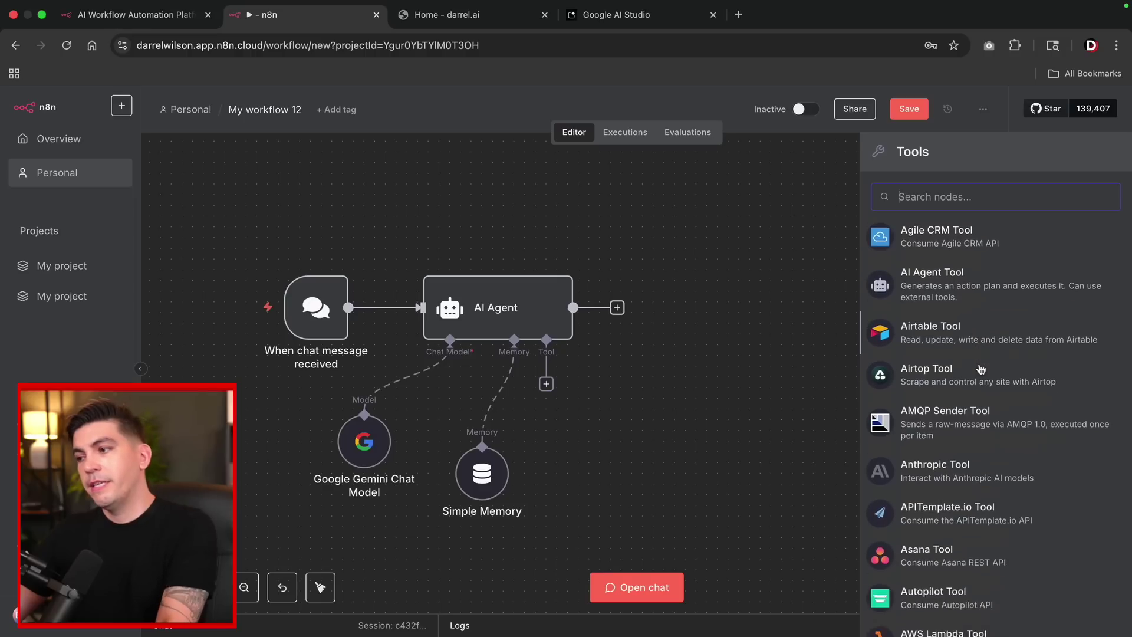
scroll(980, 370, "down", 7)
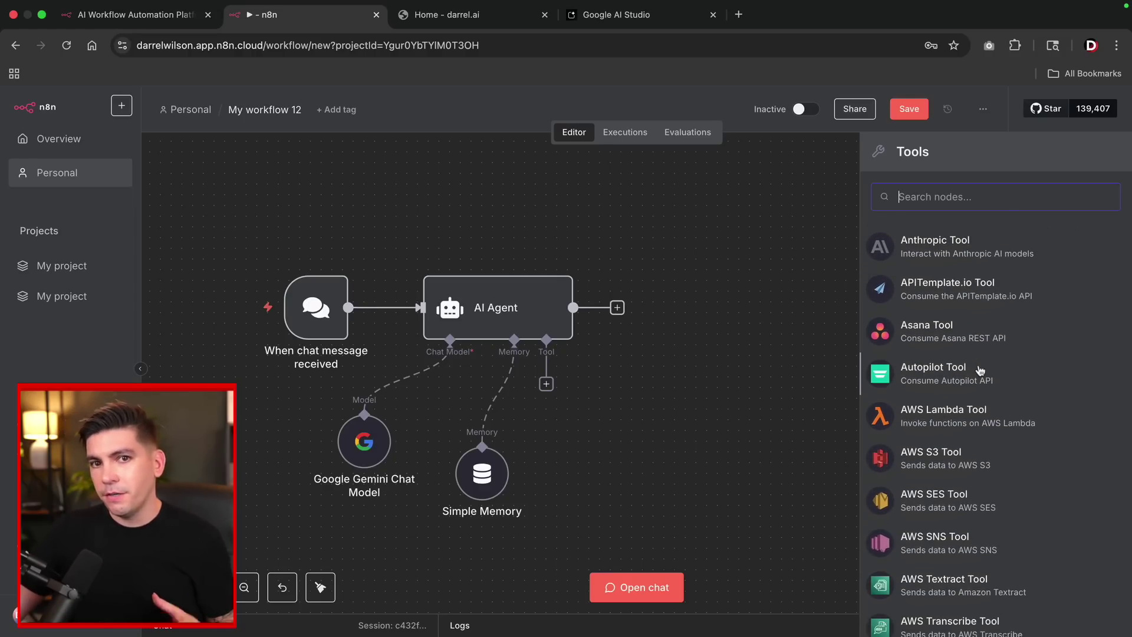
scroll(979, 372, "down", 6)
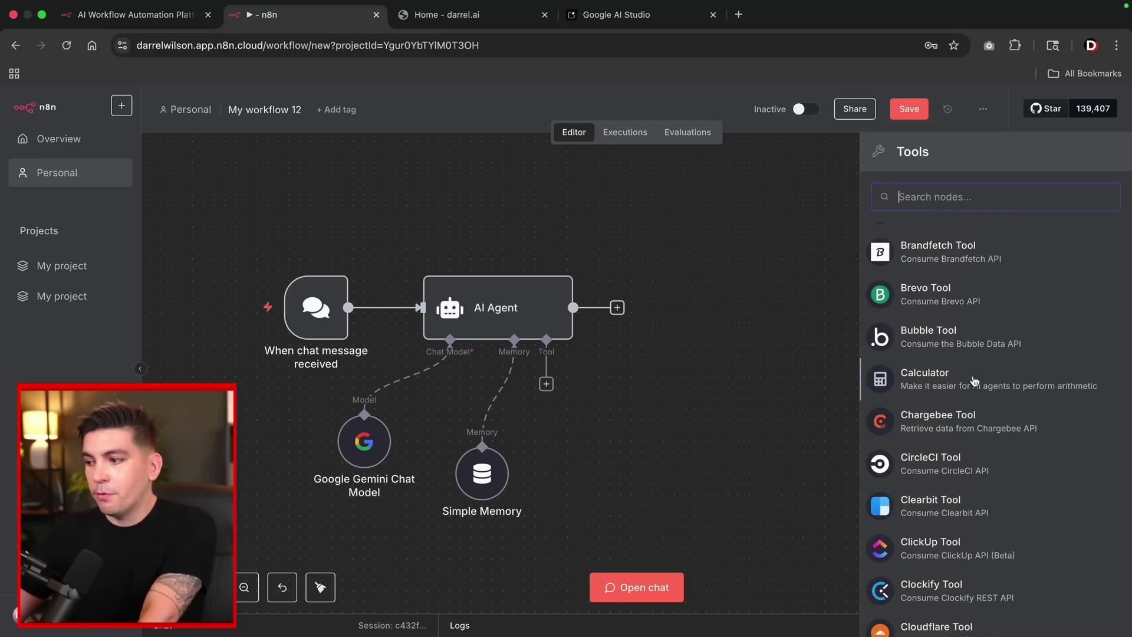
scroll(975, 378, "down", 2)
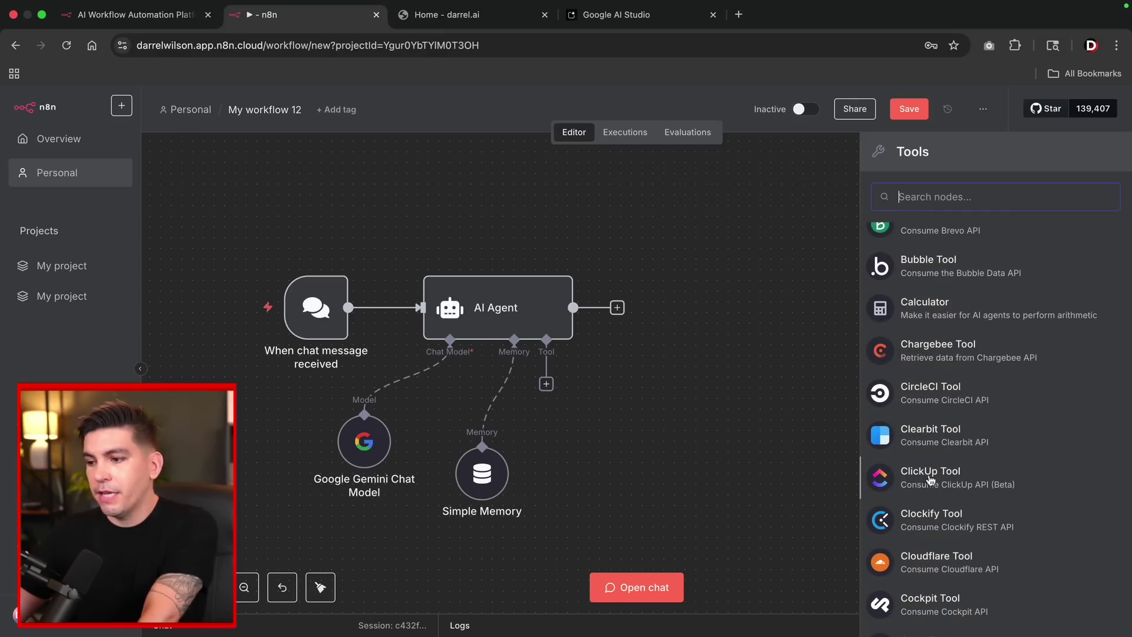
mouse_move(314, 319)
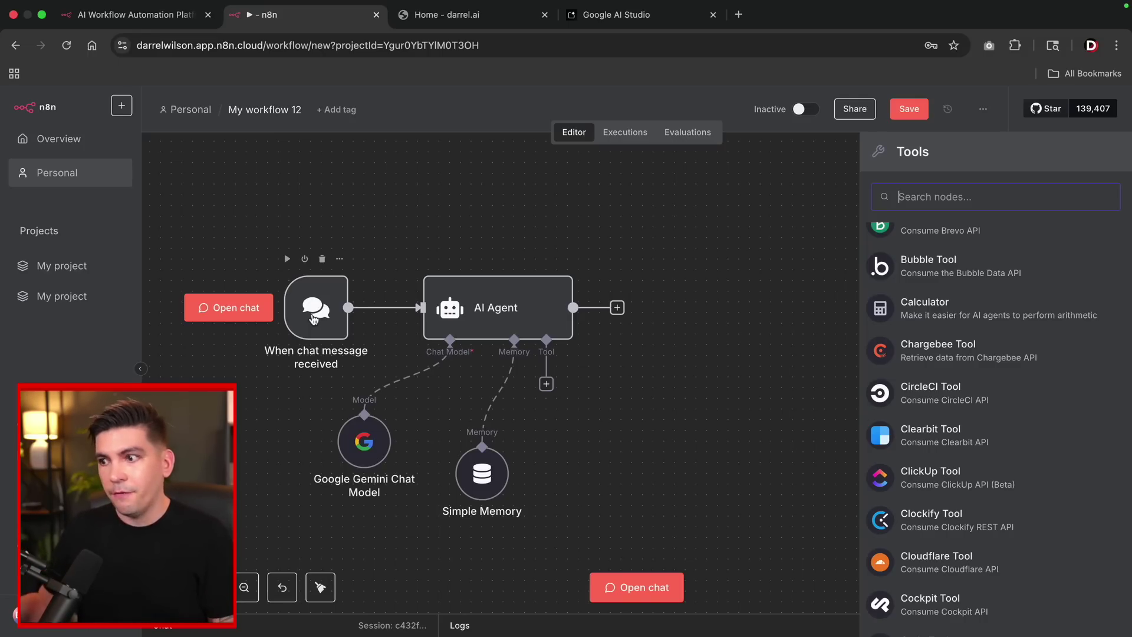
scroll(924, 446, "down", 4)
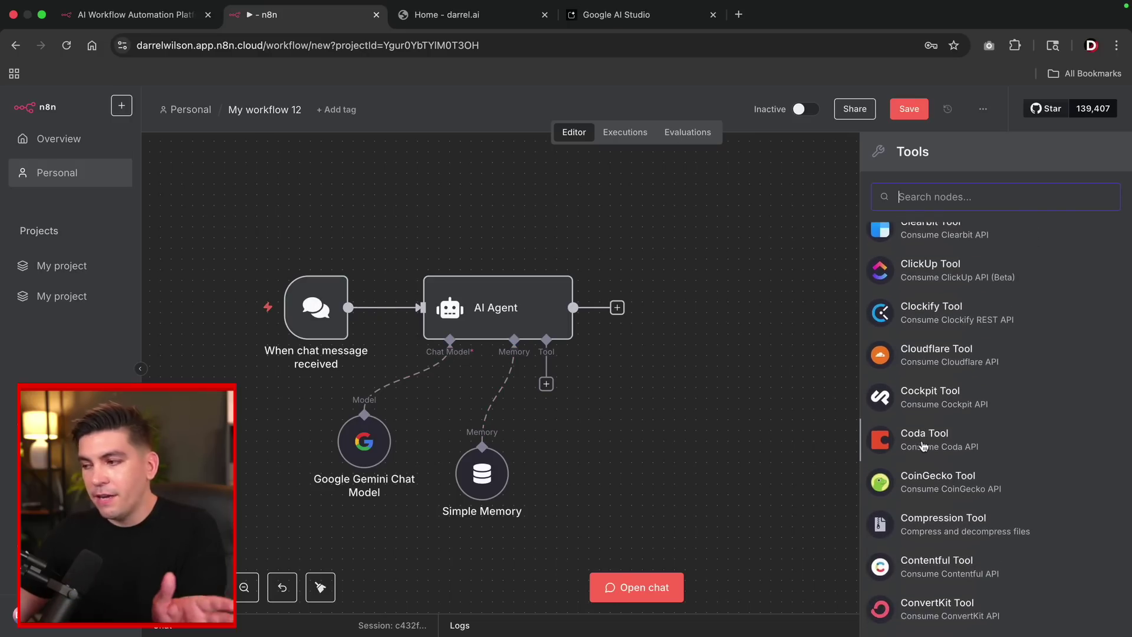
scroll(923, 446, "down", 7)
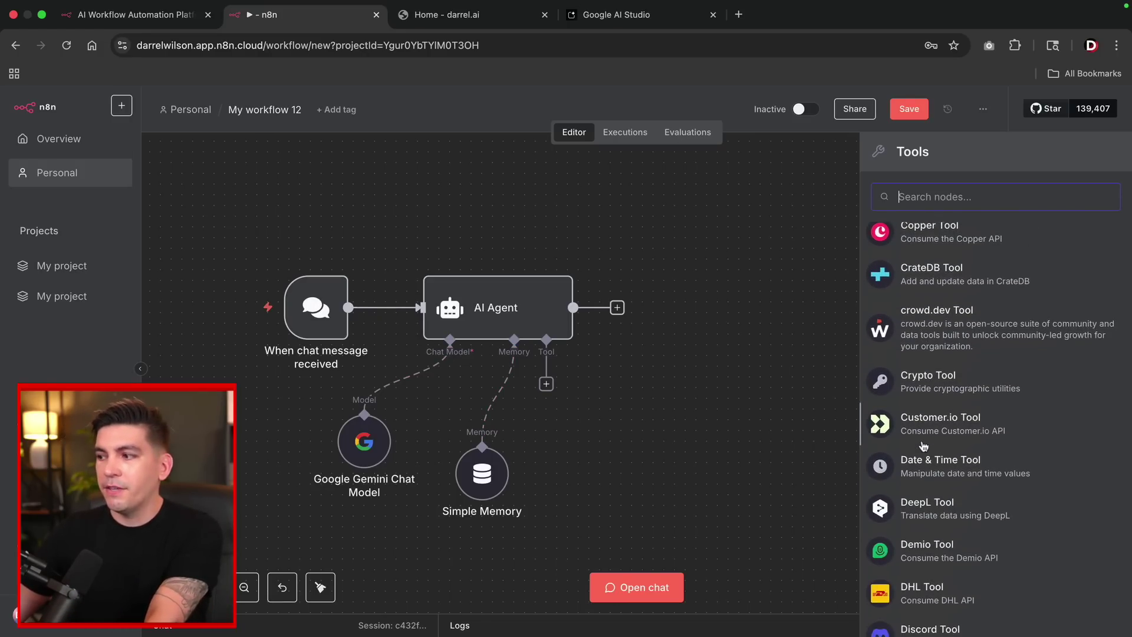
scroll(924, 447, "down", 10)
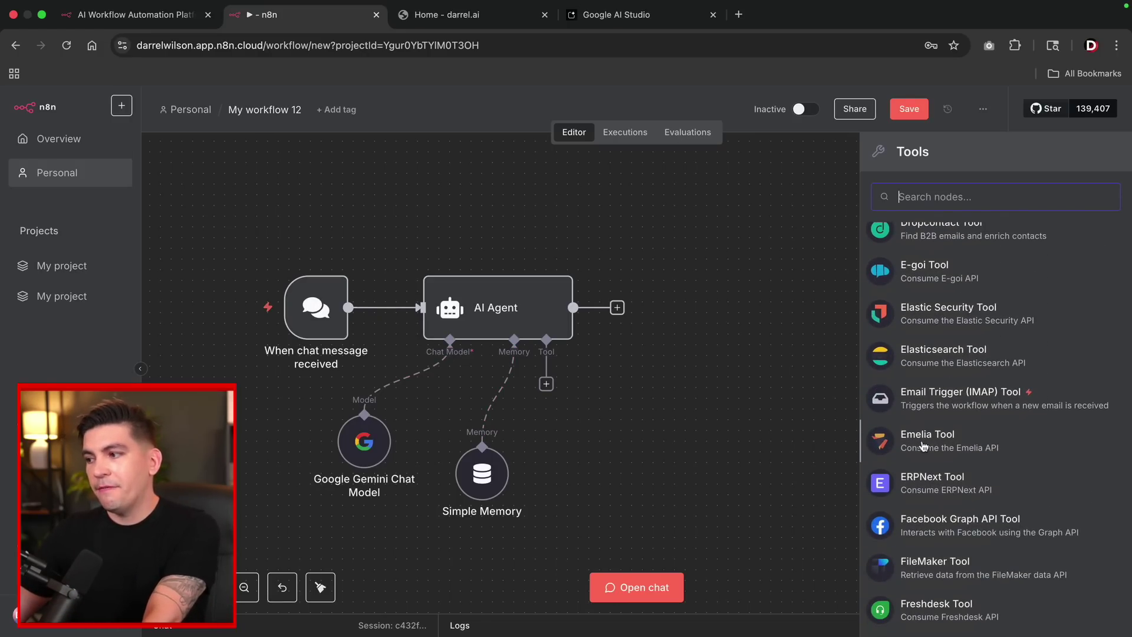
type("rss")
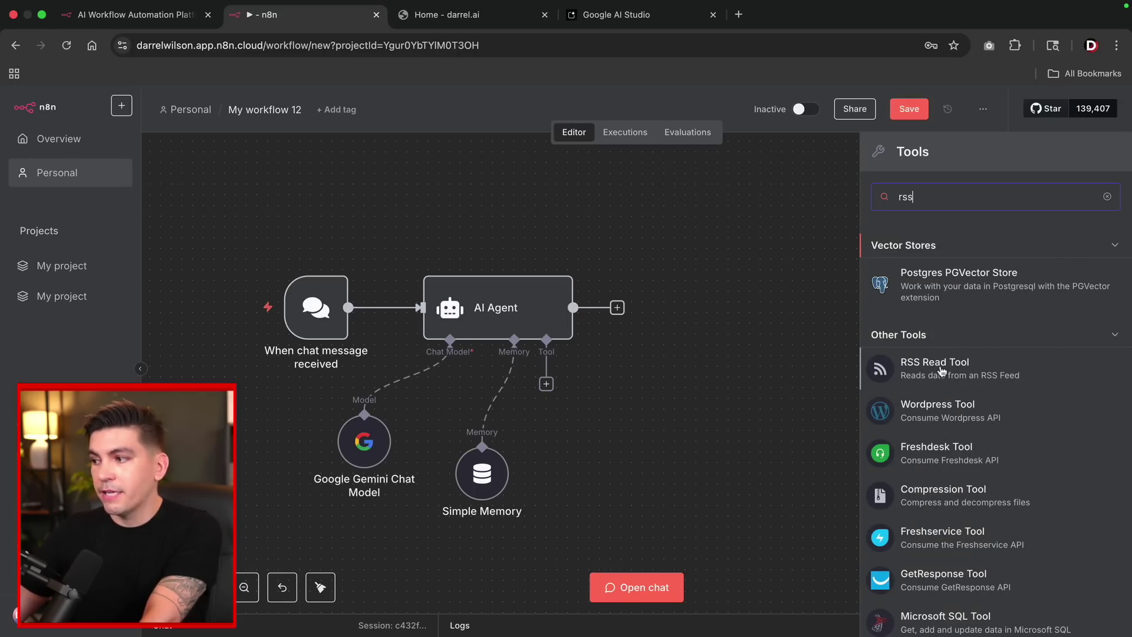
left_click(941, 370)
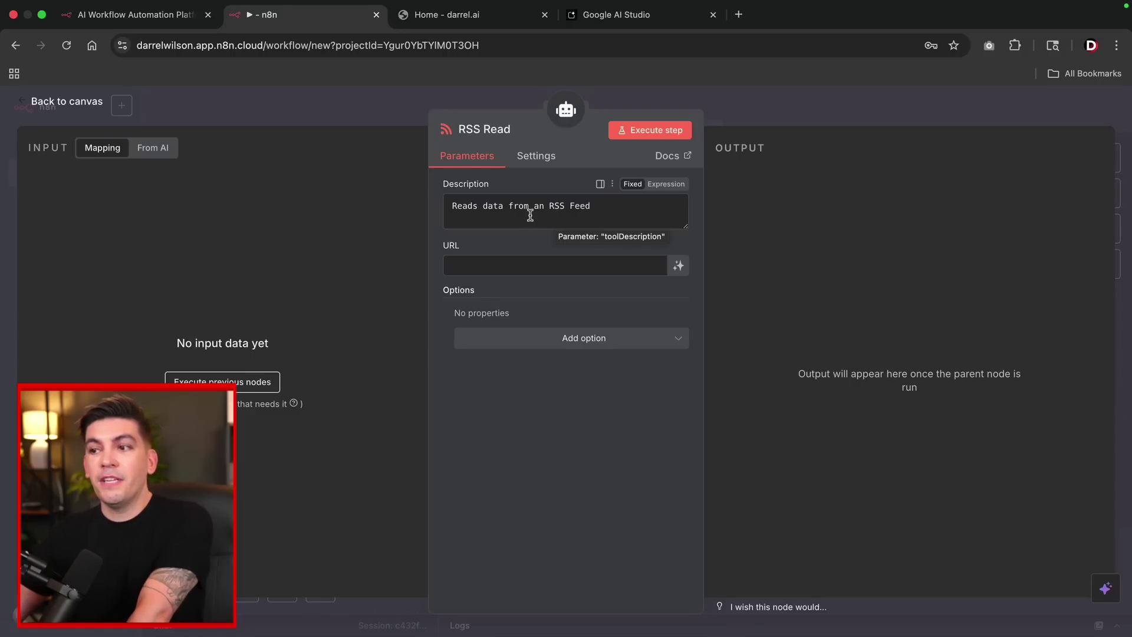
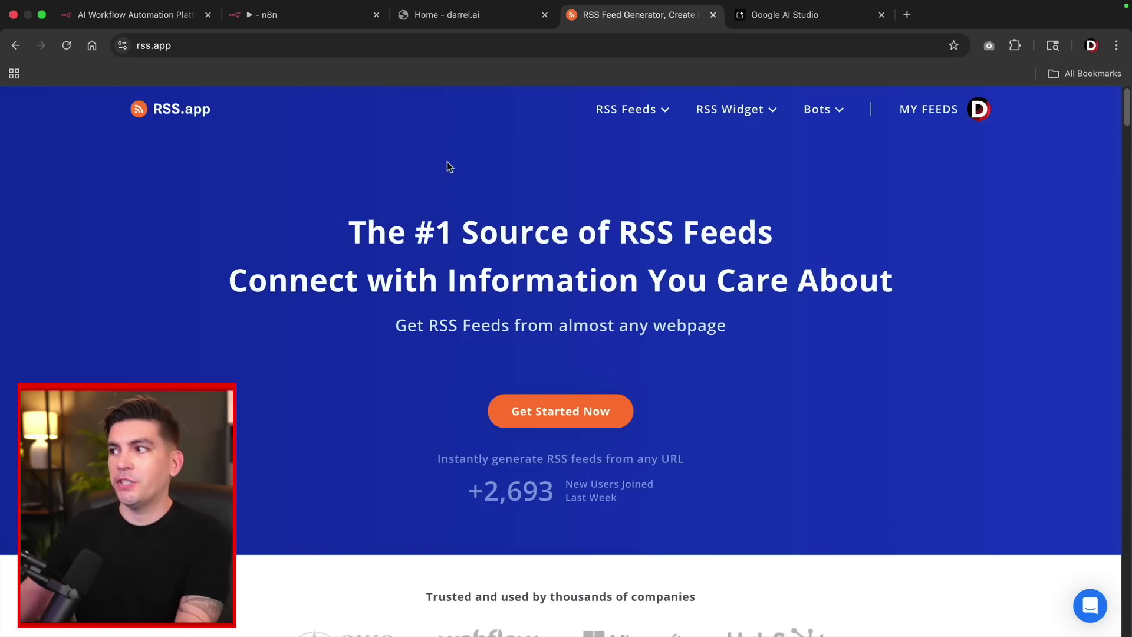
Go to My Feeds in RSS.app, dismiss the welcome message, and start a new feed.
left_click(942, 112)
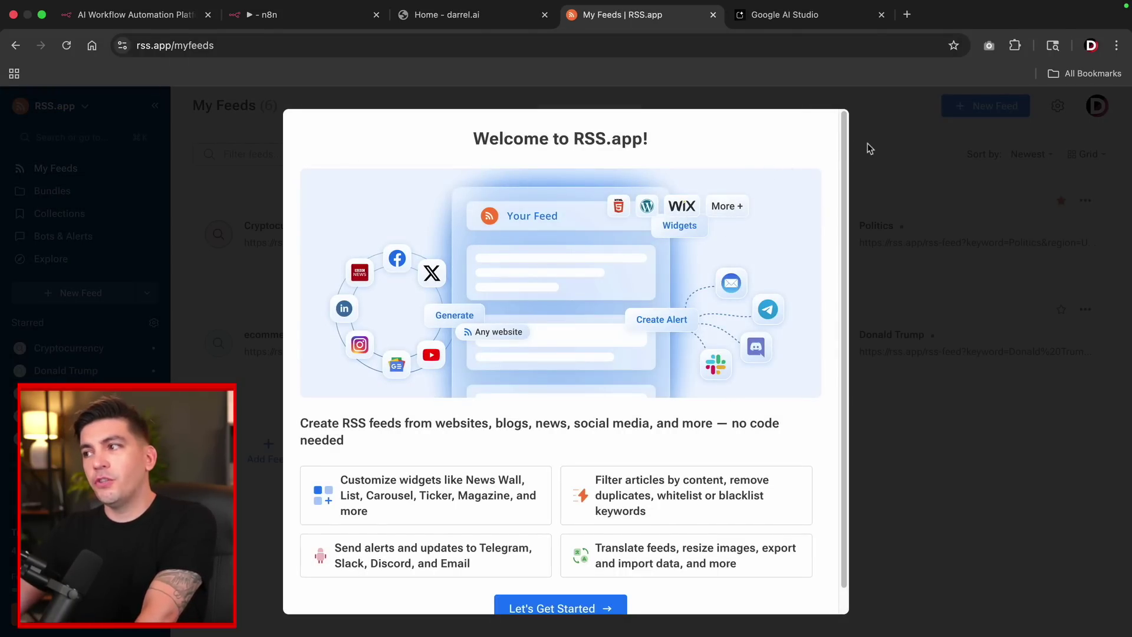
left_click(874, 148)
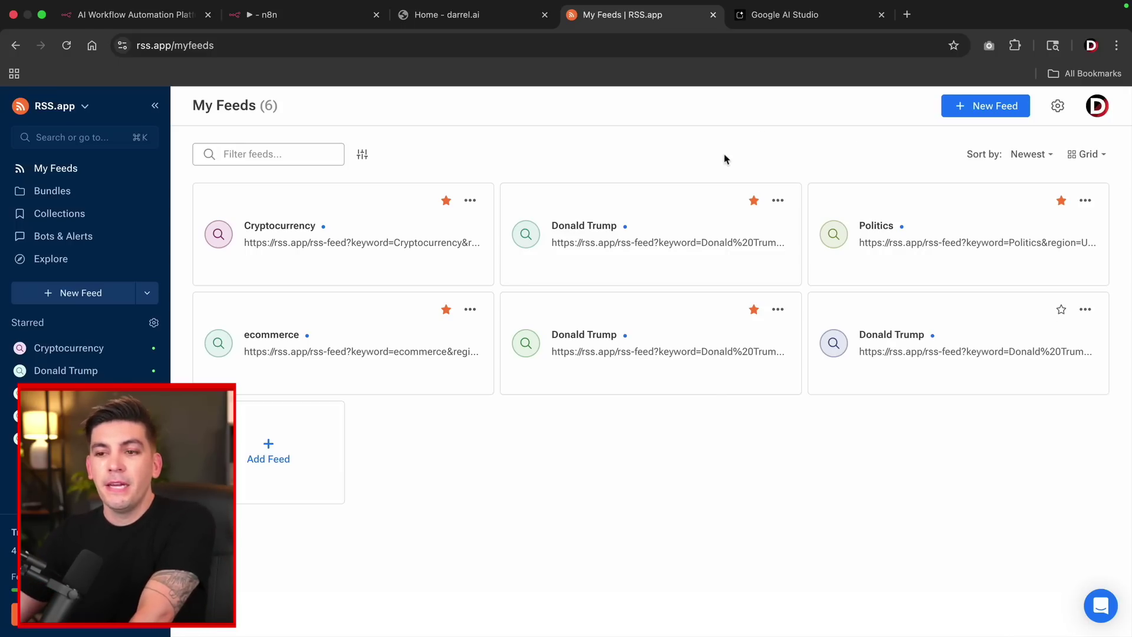
left_click(74, 297)
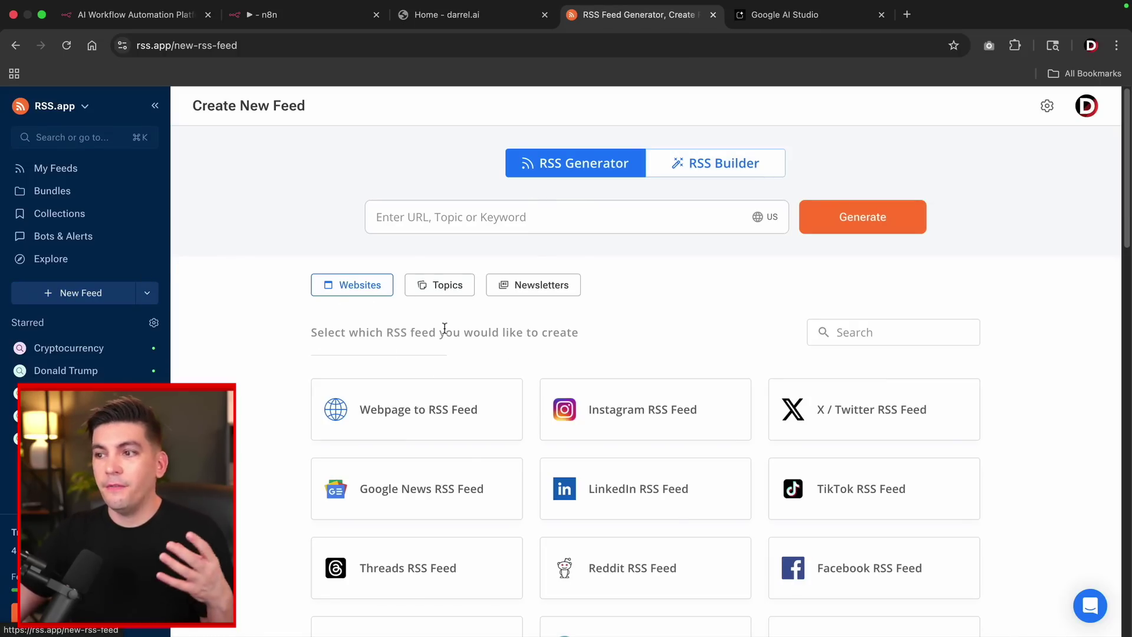
scroll(448, 325, "down", 2)
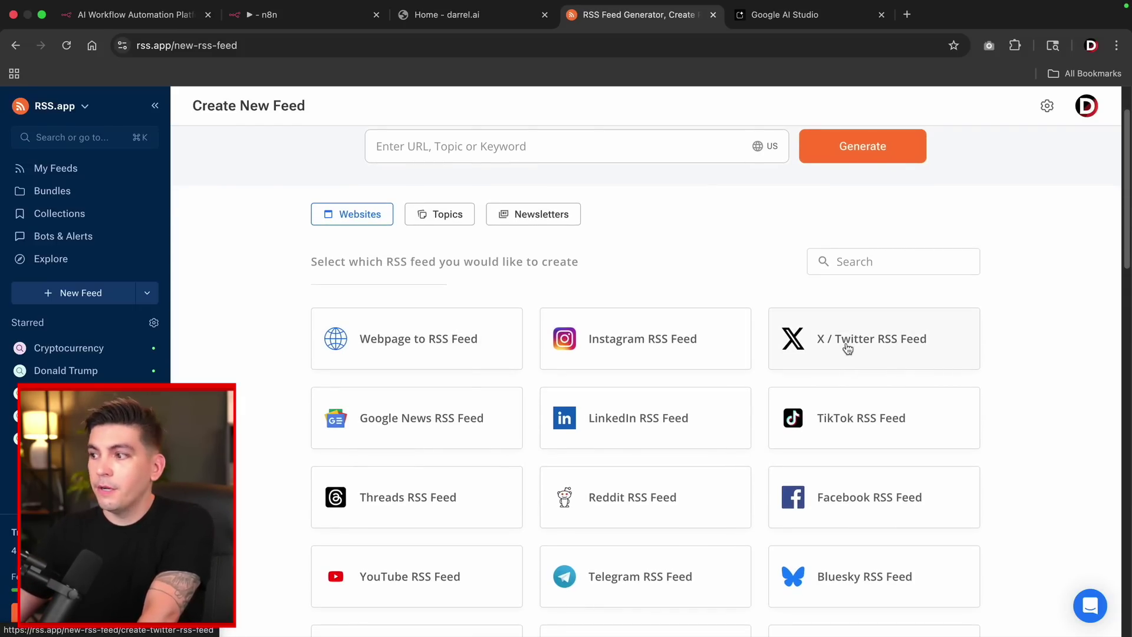
Preview the X / Twitter RSS Feed option, then return to the Create New Feed source list.
left_click(847, 349)
scroll(848, 349, "down", 2)
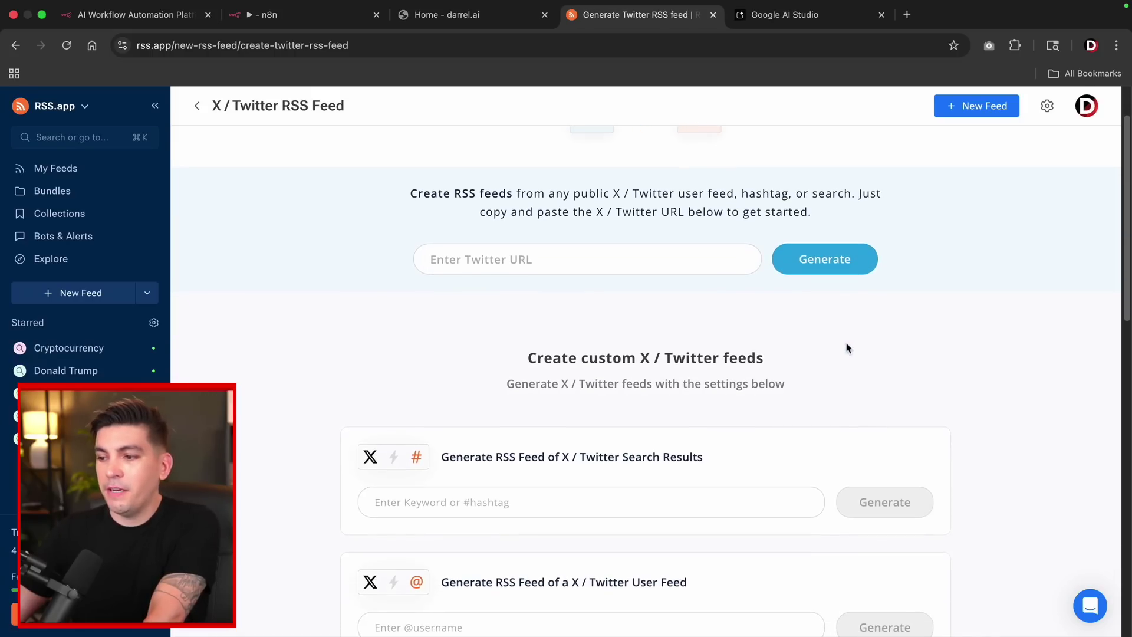
scroll(838, 303, "up", 2)
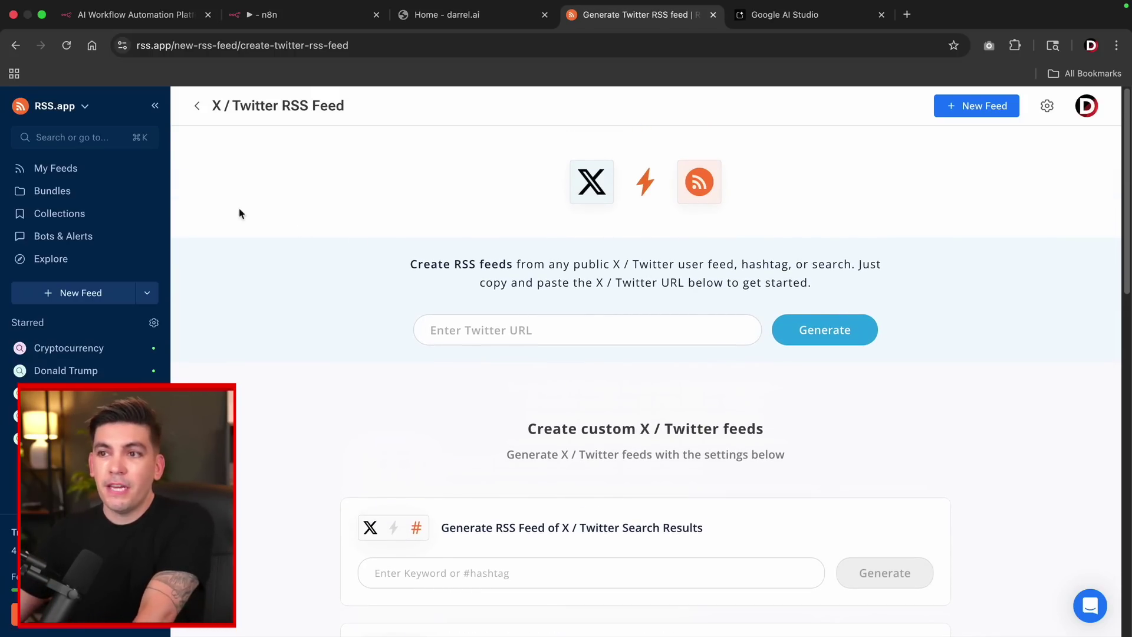
left_click(15, 45)
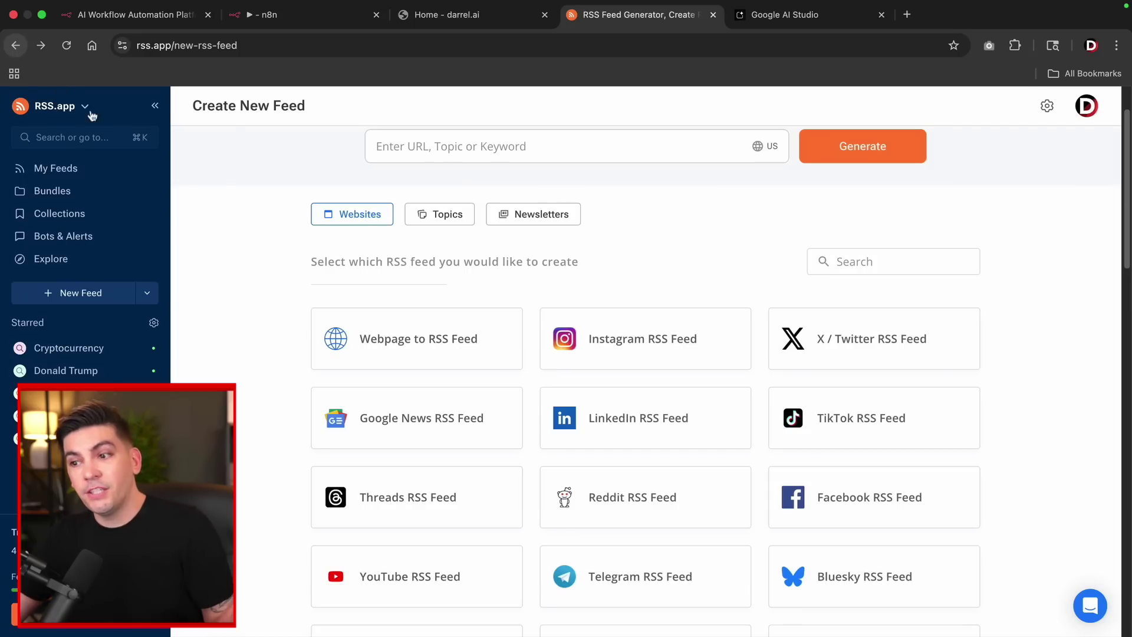
scroll(353, 348, "down", 2)
scroll(352, 348, "down", 1)
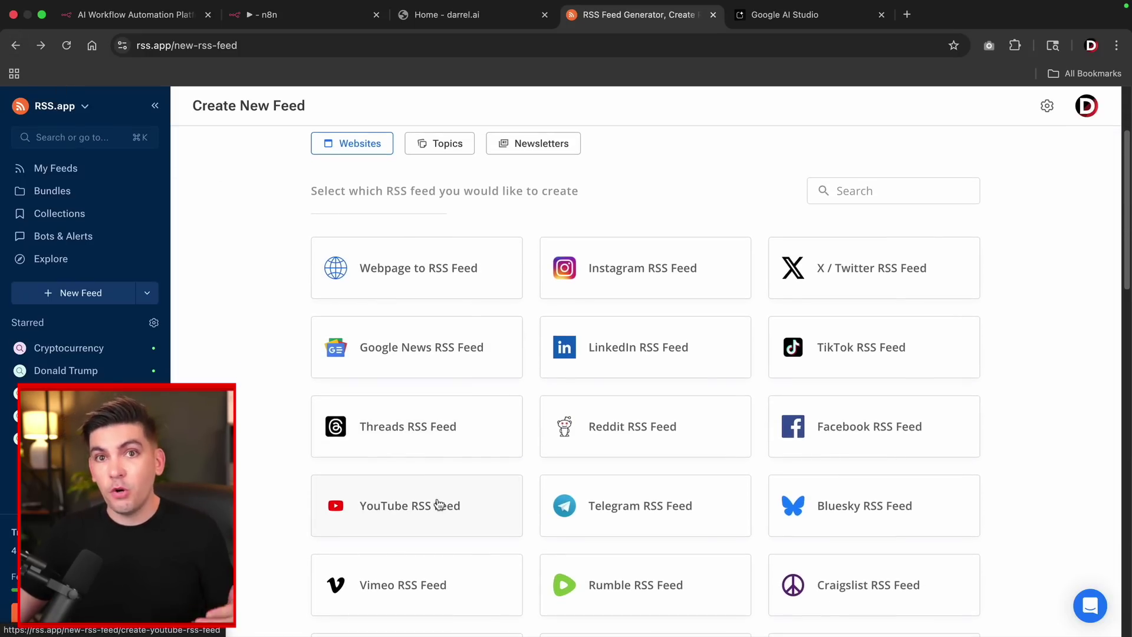
scroll(466, 489, "down", 4)
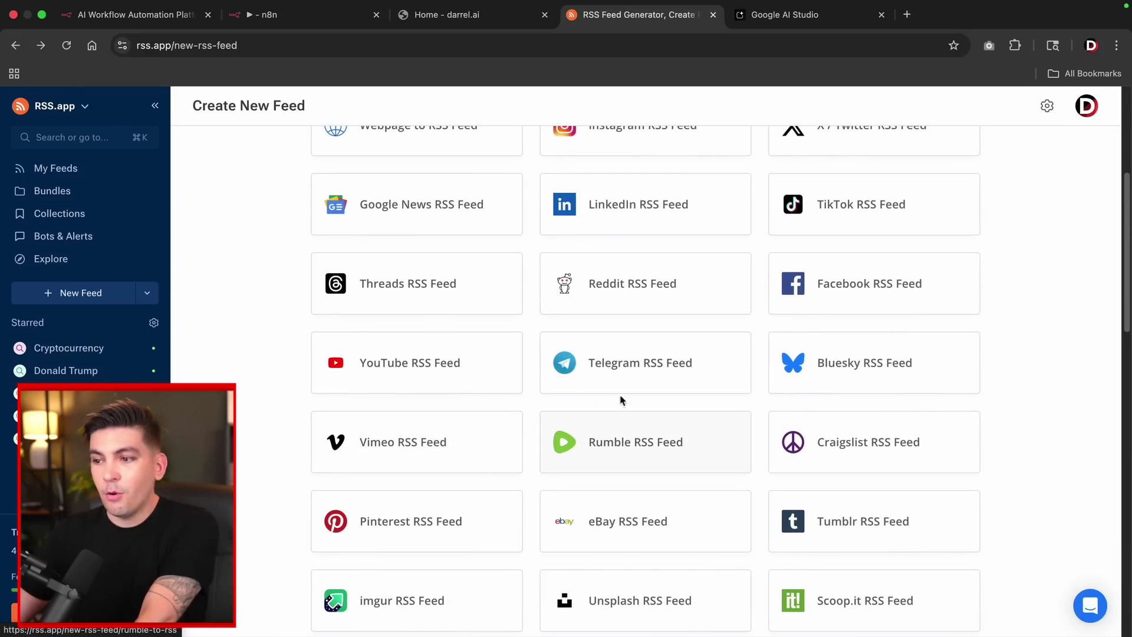
scroll(528, 489, "up", 1)
scroll(529, 488, "up", 5)
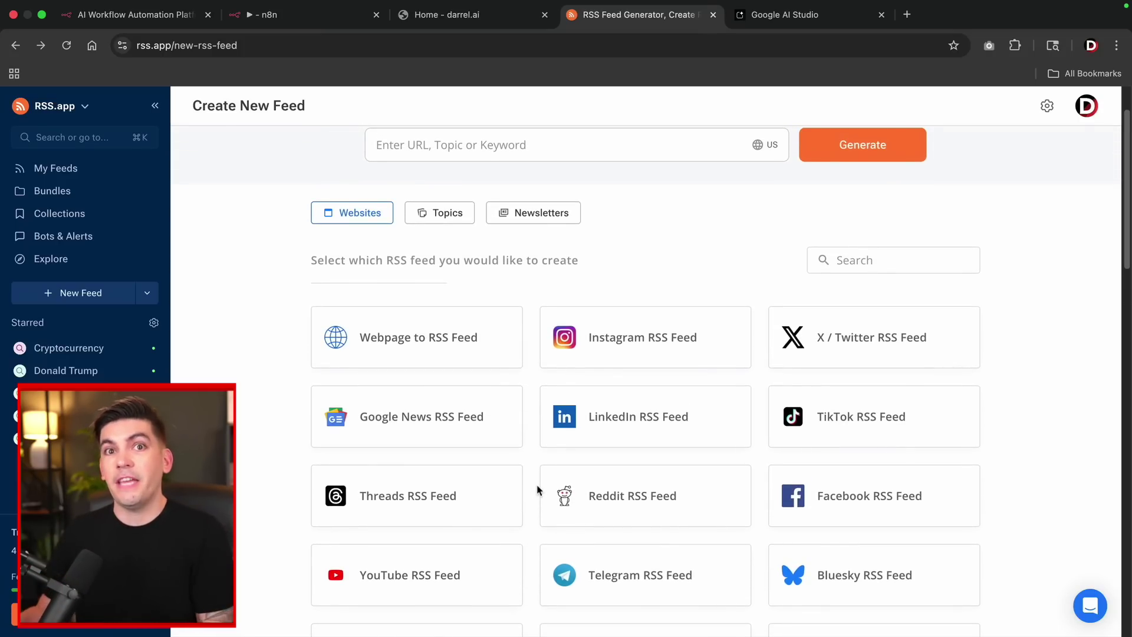
scroll(536, 489, "up", 2)
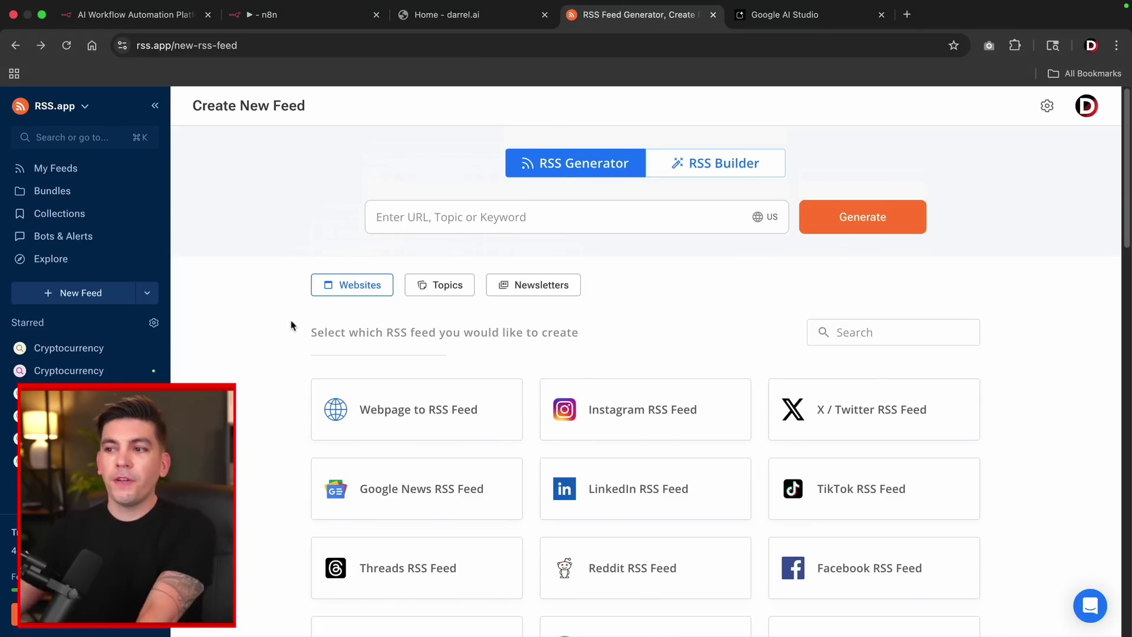
Generate a feed for the Donald Trump topic from the Topics list under Celebrities.
left_click(426, 287)
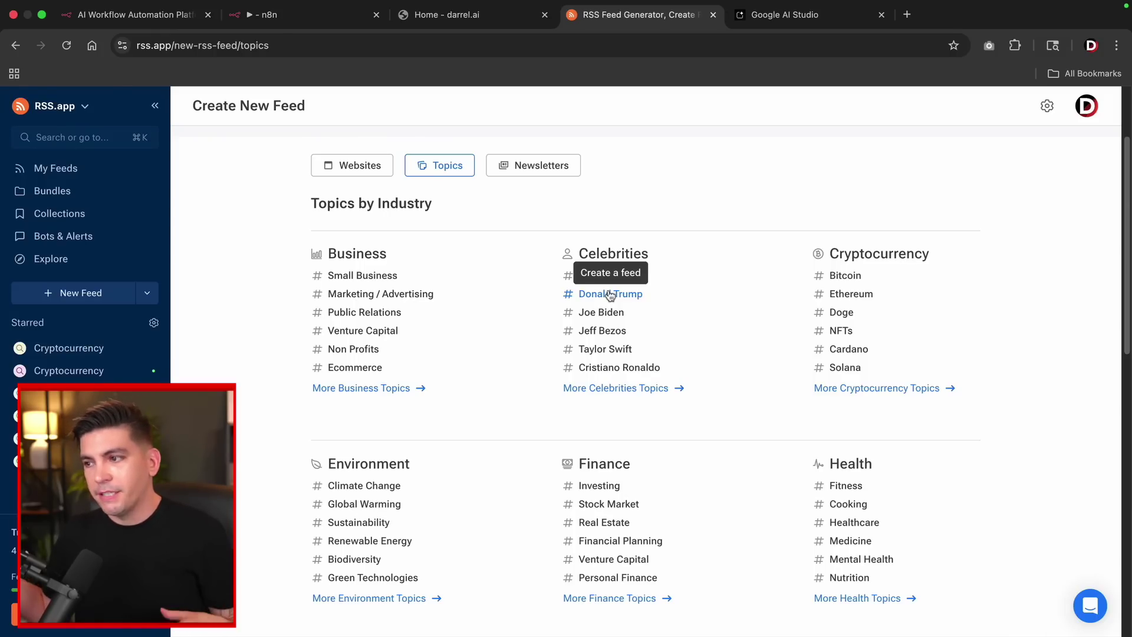
left_click(610, 294)
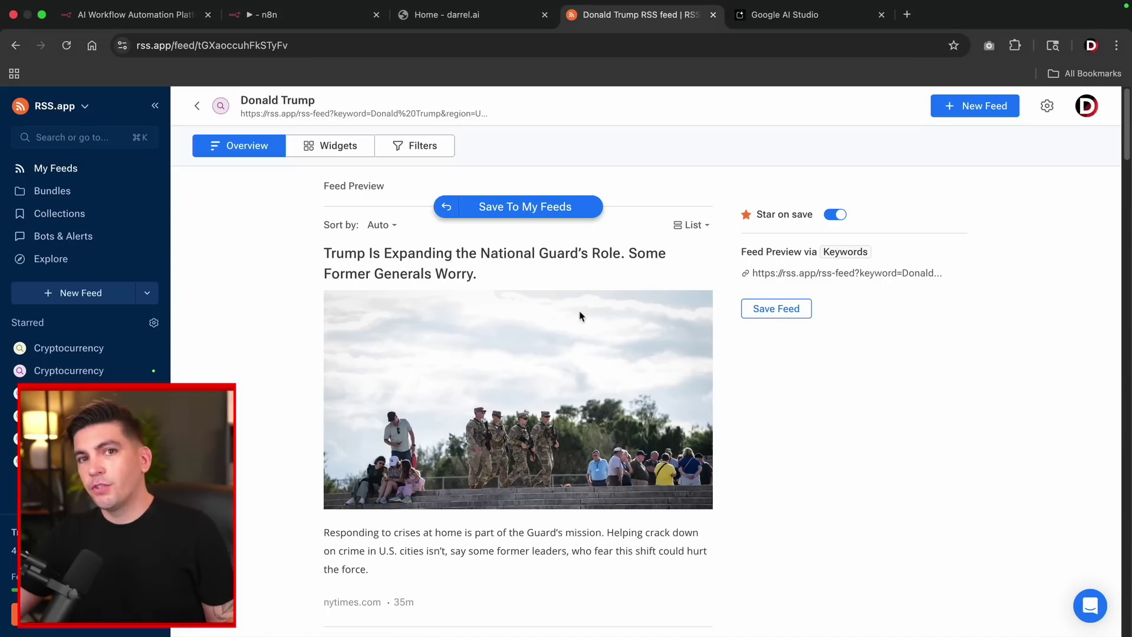
scroll(581, 316, "down", 3)
scroll(574, 317, "down", 3)
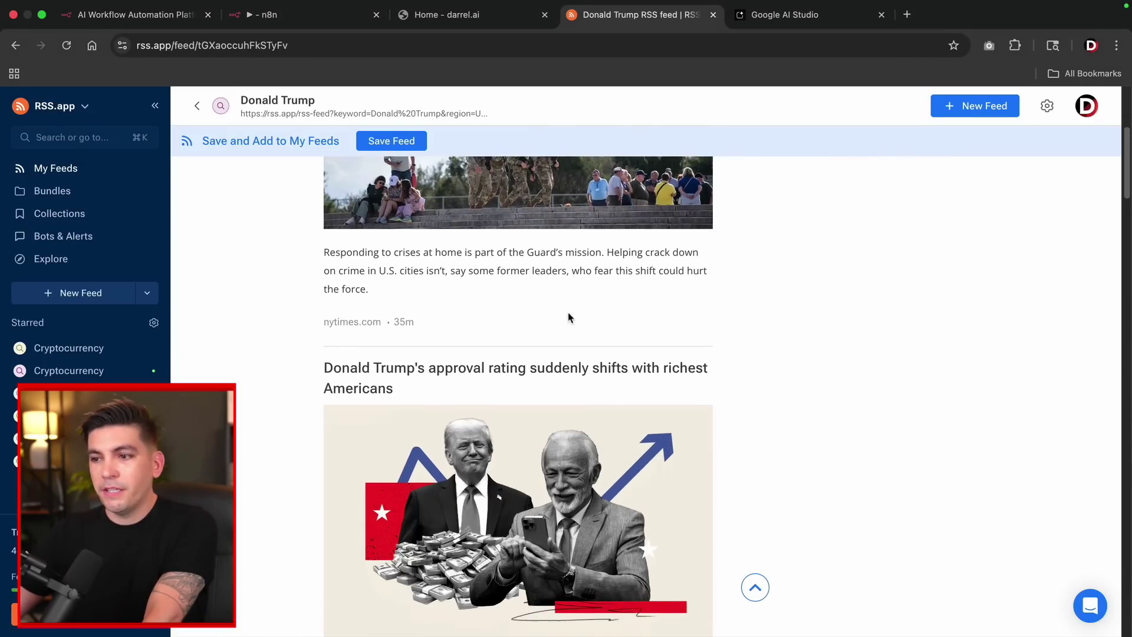
scroll(521, 331, "down", 3)
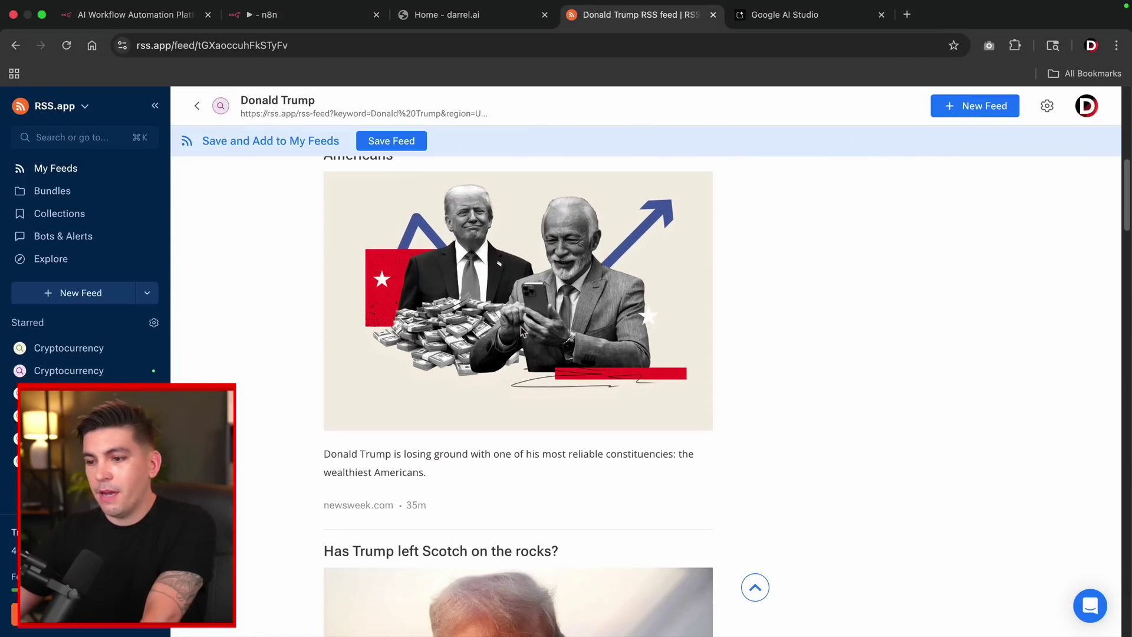
scroll(522, 330, "down", 5)
scroll(518, 343, "up", 10)
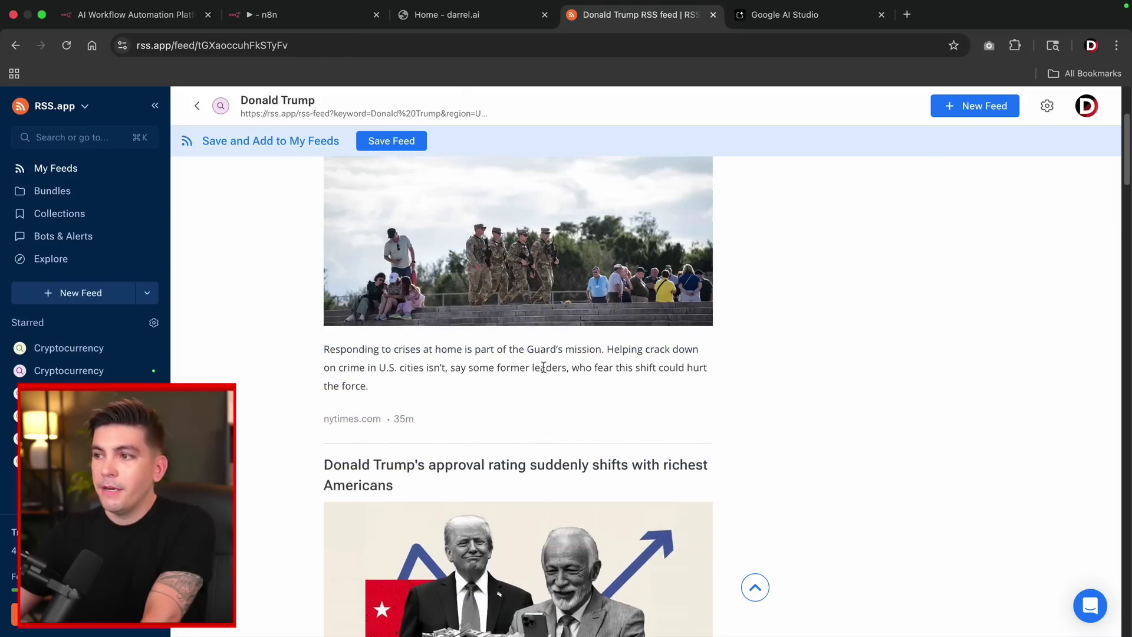
scroll(544, 367, "up", 3)
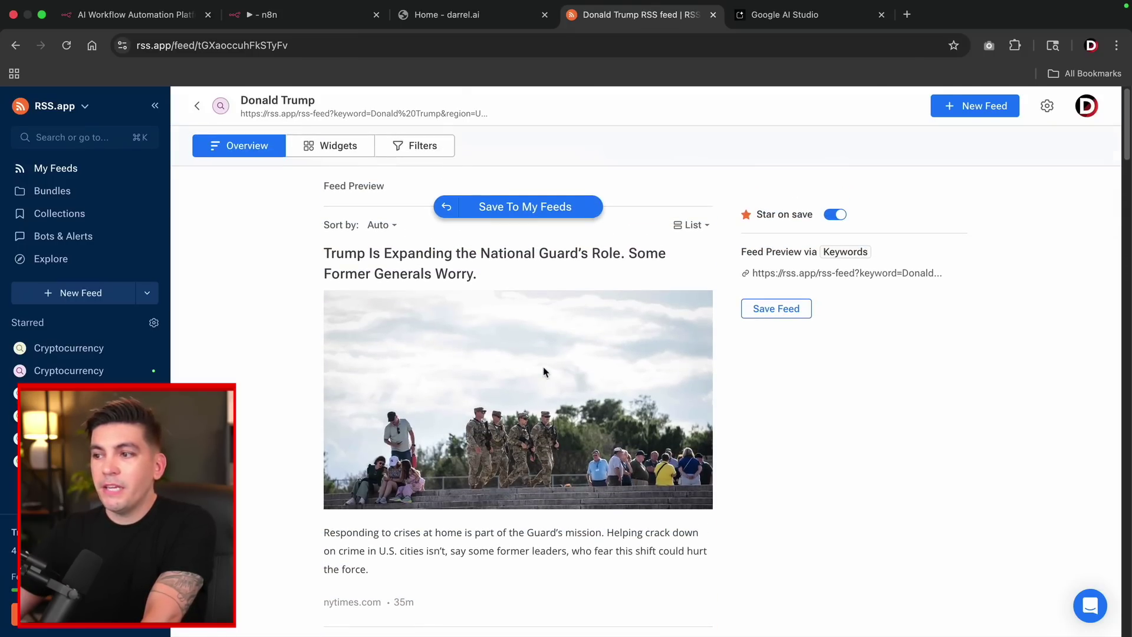
Save the Donald Trump feed and copy its XML feed URL for n8n.
left_click(782, 313)
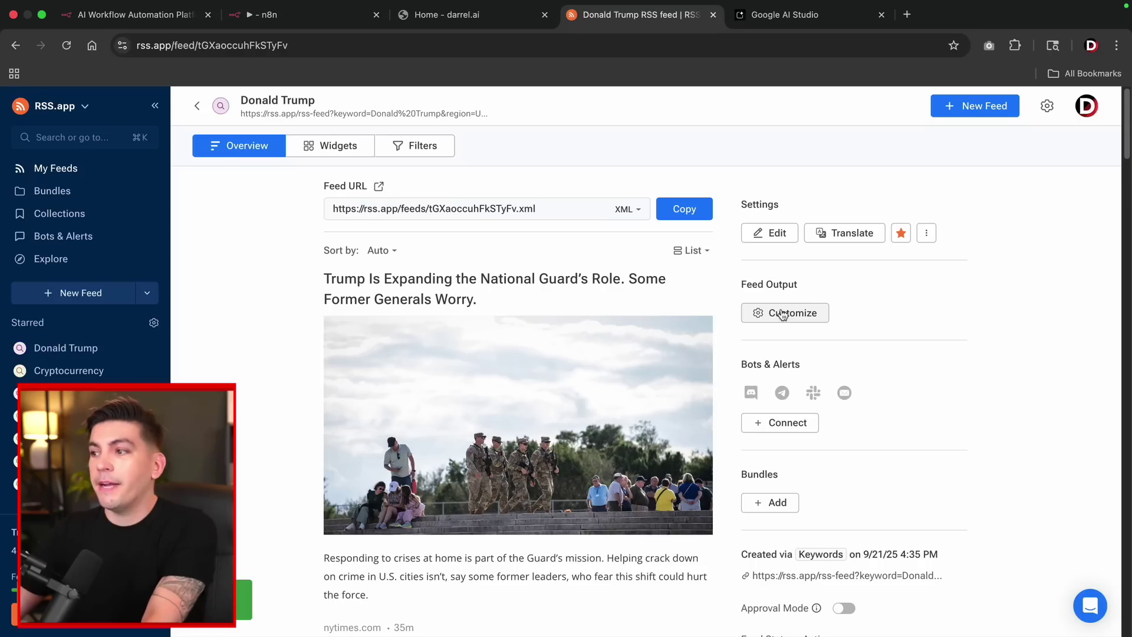
left_click(685, 210)
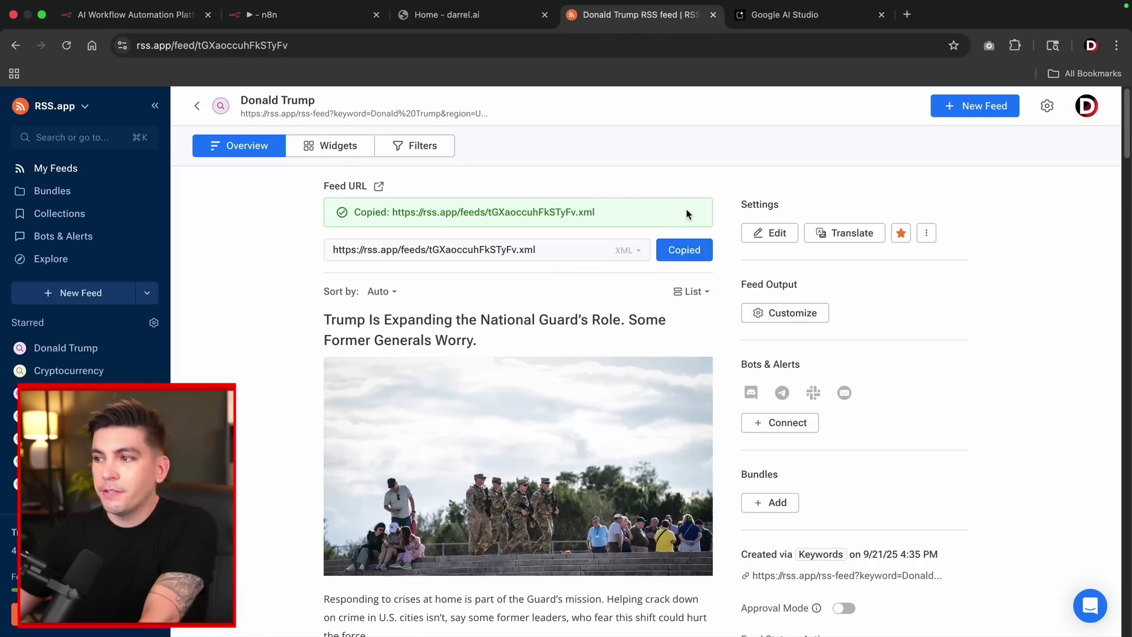
left_click(302, 16)
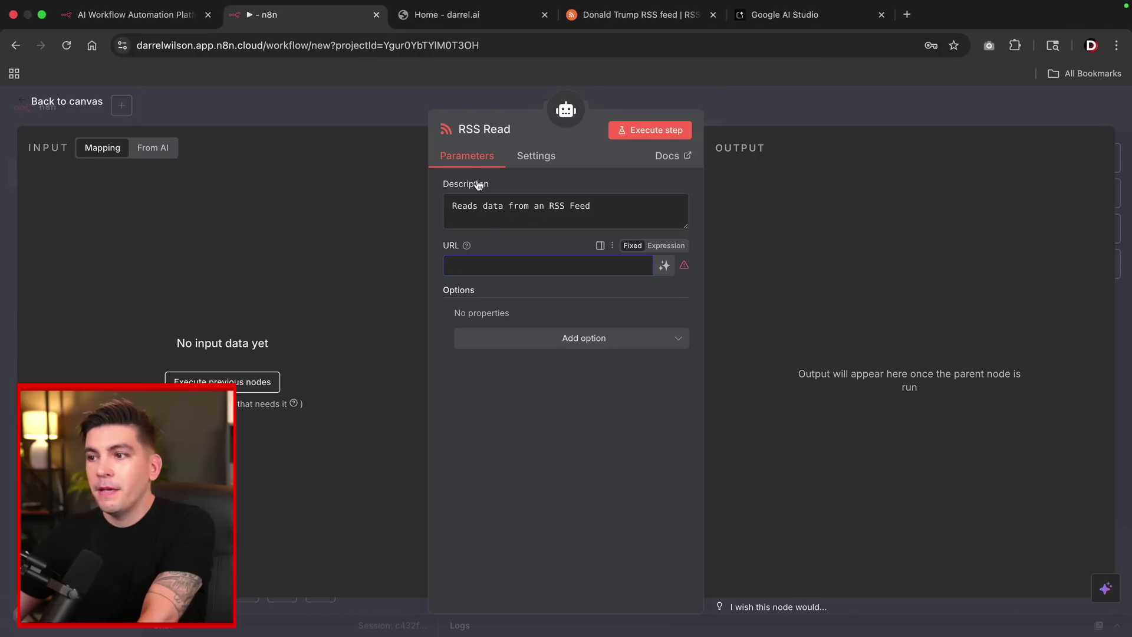
Paste the copied Donald Trump feed URL into the RSS Read tool's URL field.
left_click(470, 262)
right_click(470, 265)
left_click(502, 387)
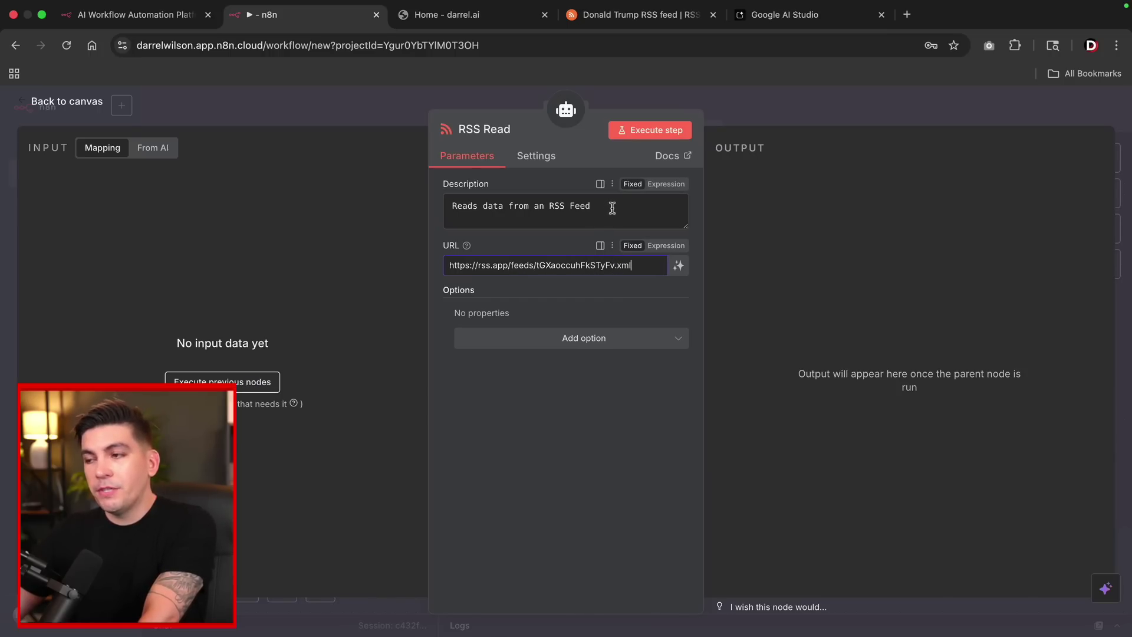
Replace the tool description with one about the latest politics and Donald Trump news.
left_click_drag(612, 207, 450, 206)
key("BackSpace")
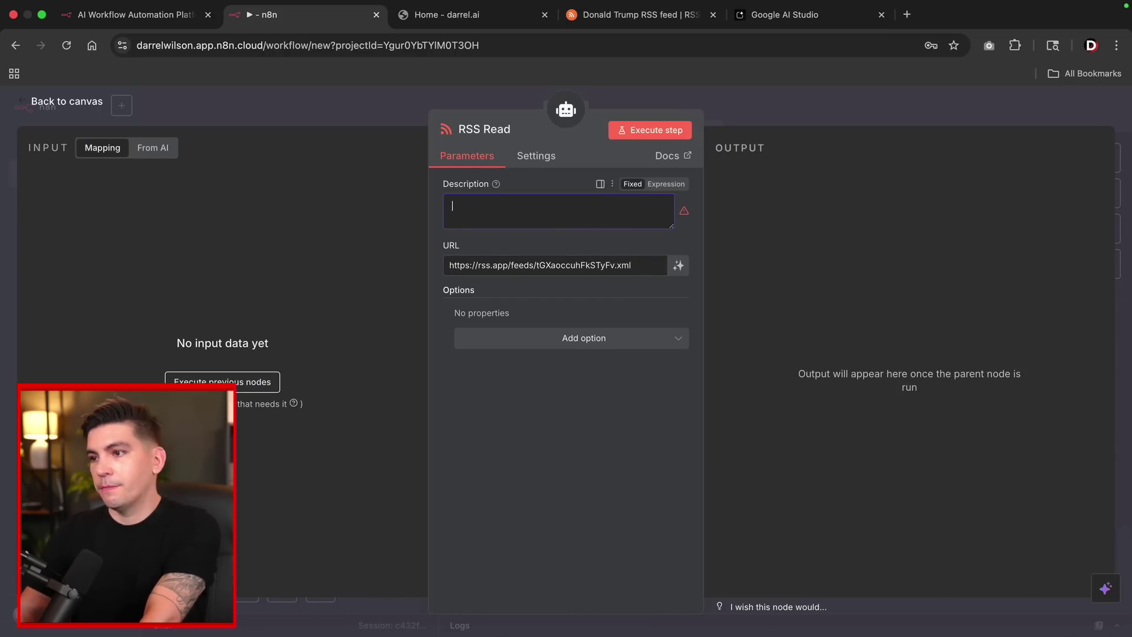
key("ctrl+v")
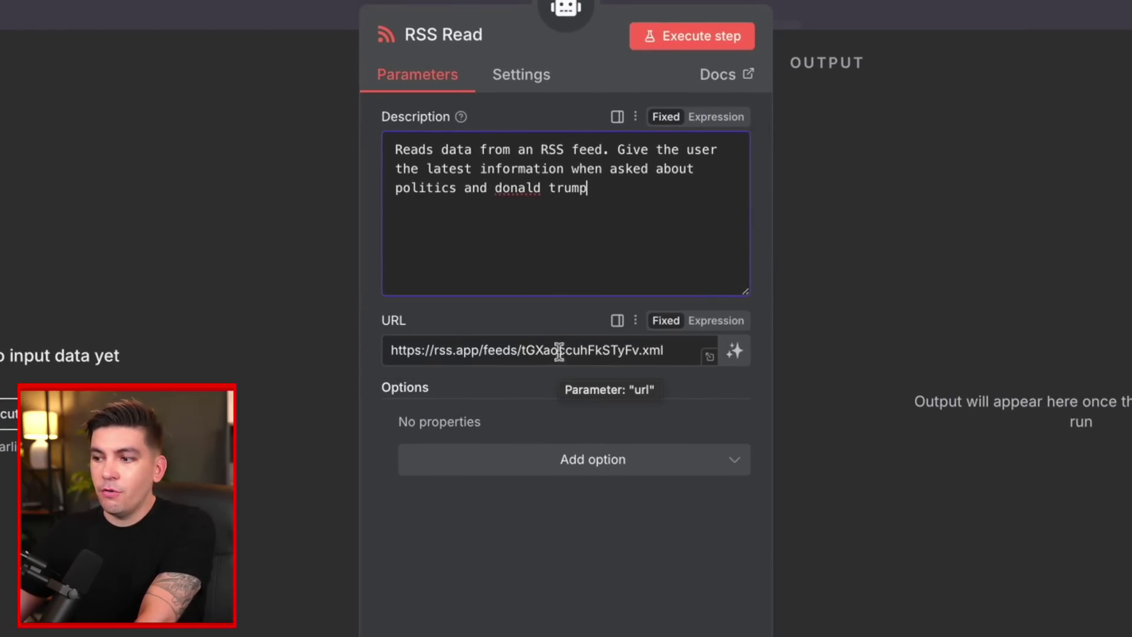
left_click(65, 102)
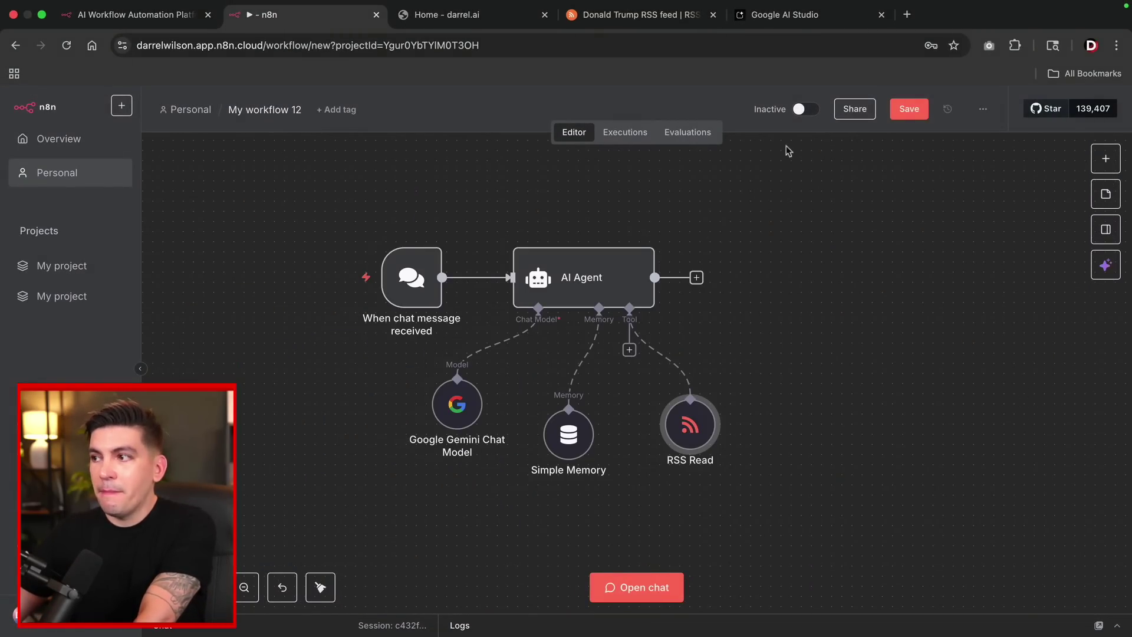
Activate the workflow and copy the chat trigger's public Chat URL.
left_click(801, 110)
mouse_move(432, 278)
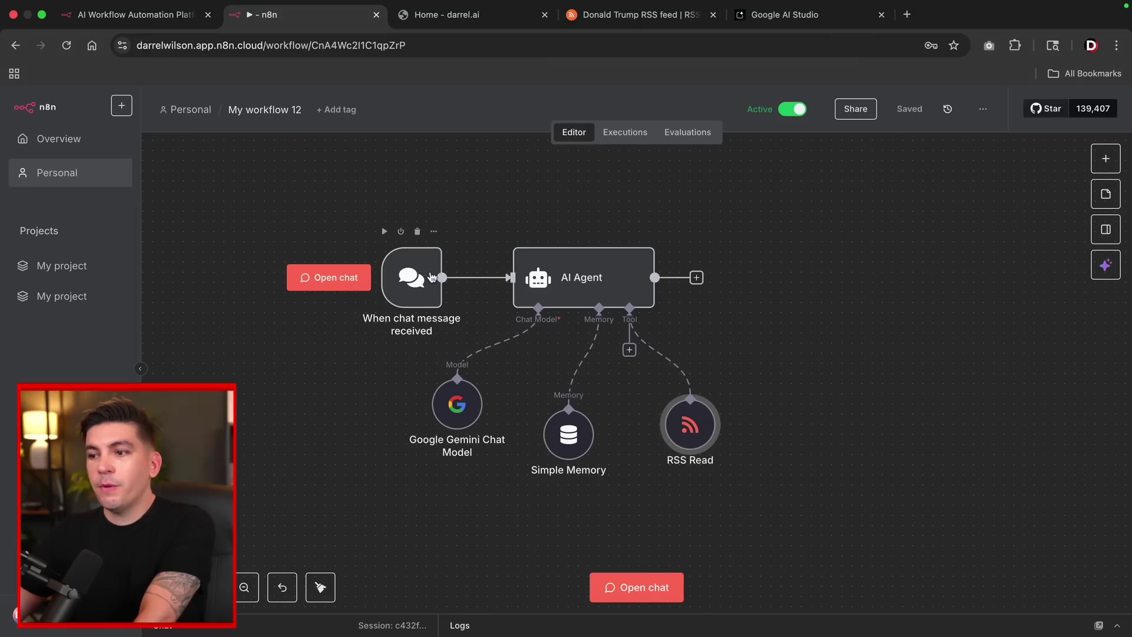
double_click(408, 276)
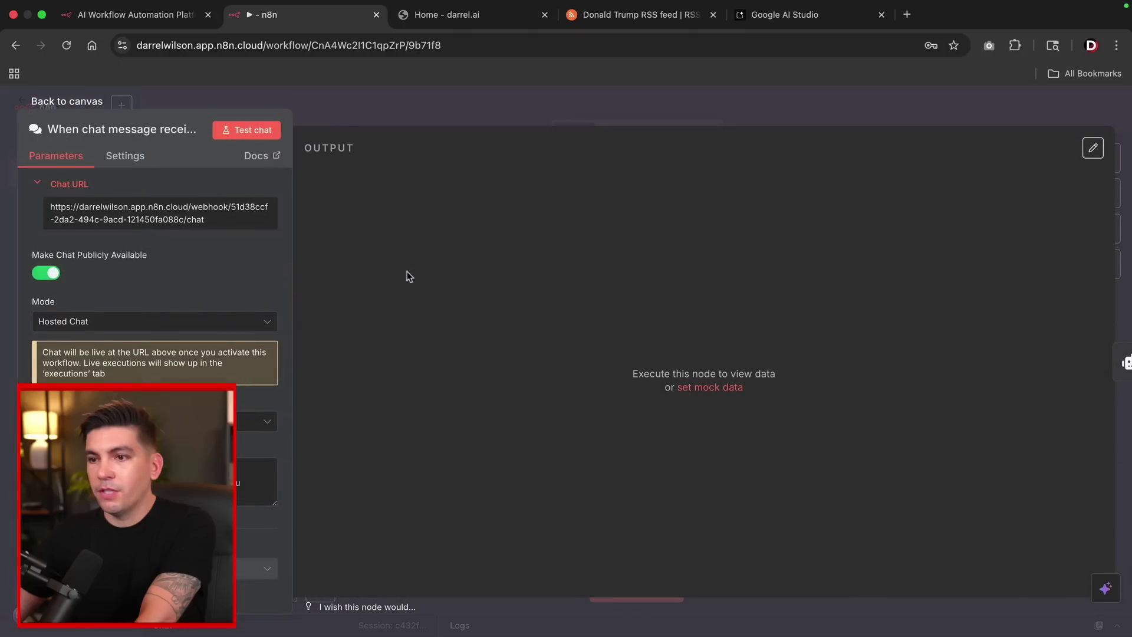
left_click(125, 215)
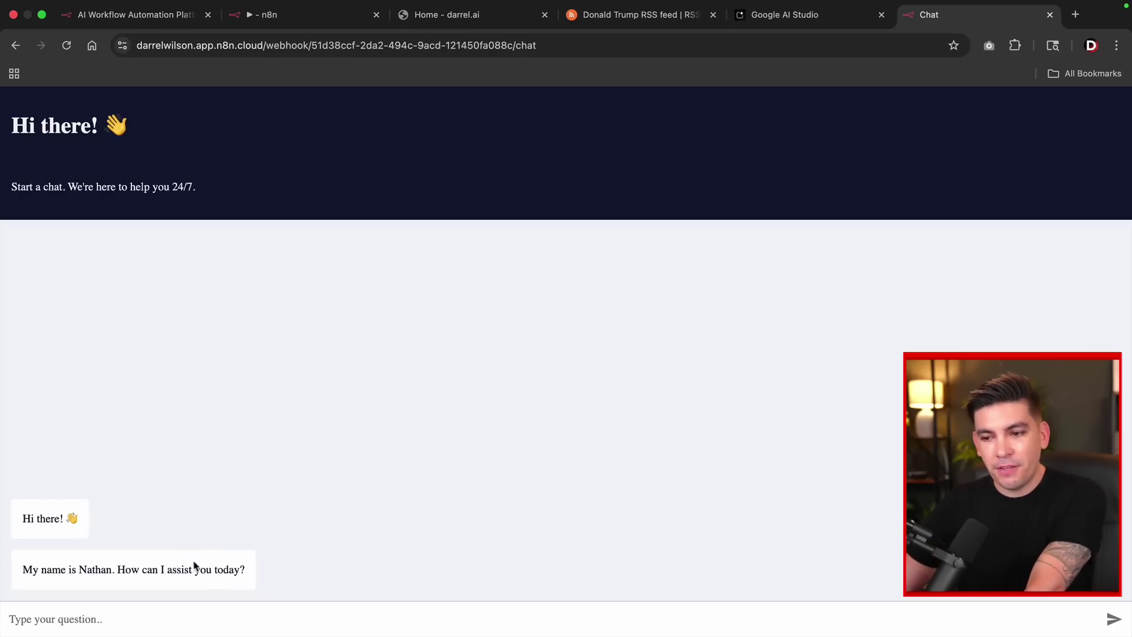
Ask the hosted chat what Donald Trump did this month and review its H-1B and Gold Card points.
left_click(141, 615)
type("what has donald trump done this month?")
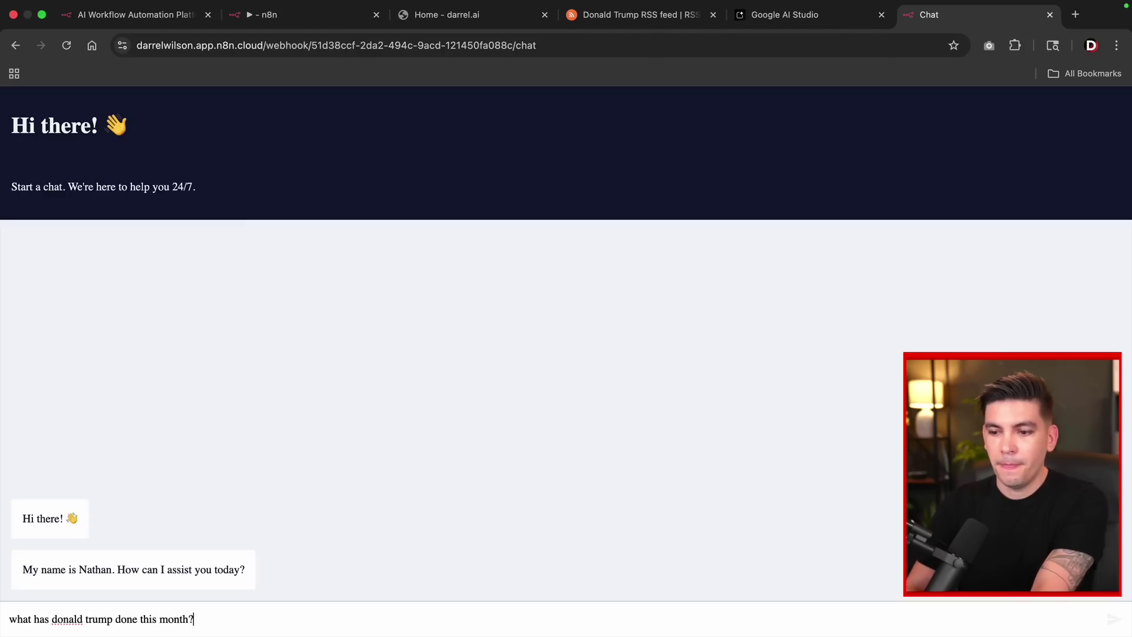
key("Return")
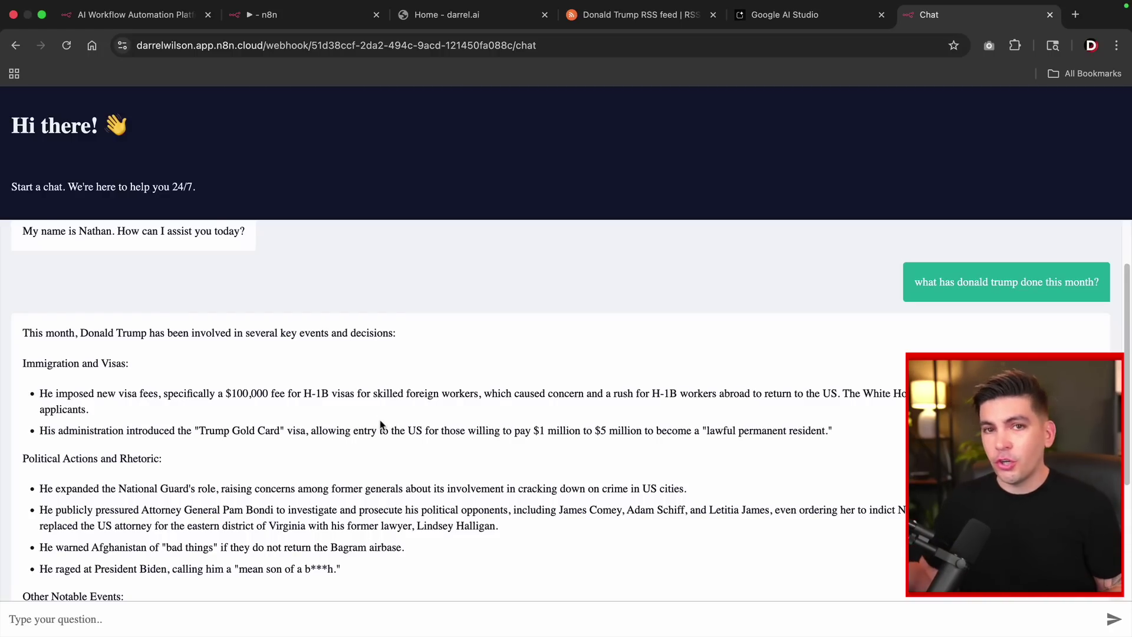
scroll(277, 381, "down", 3)
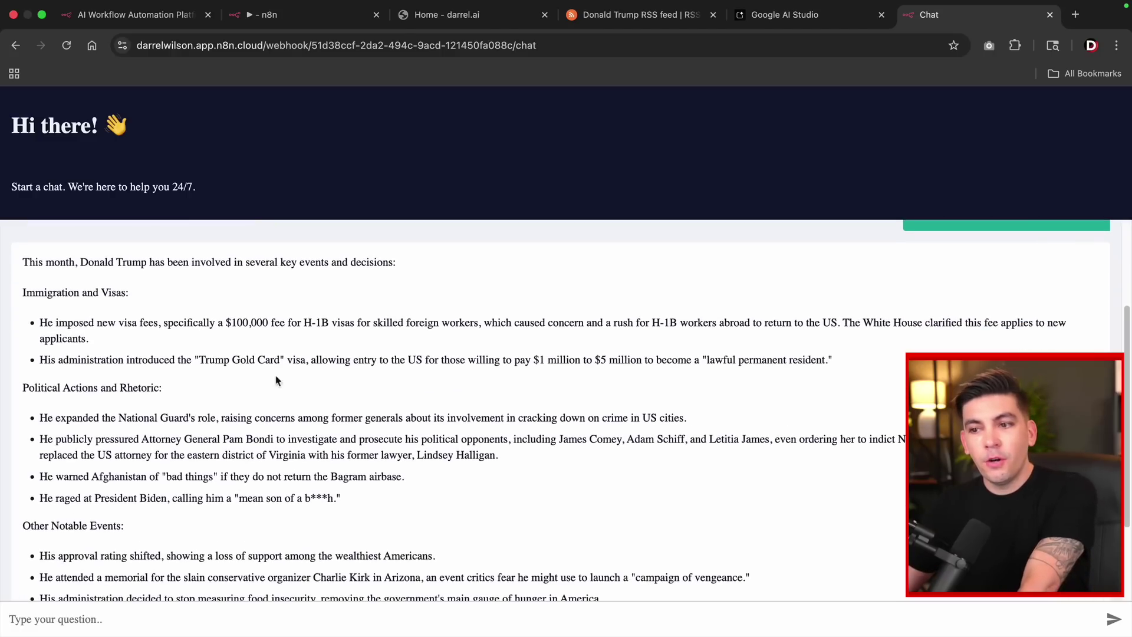
left_click_drag(149, 324, 404, 328)
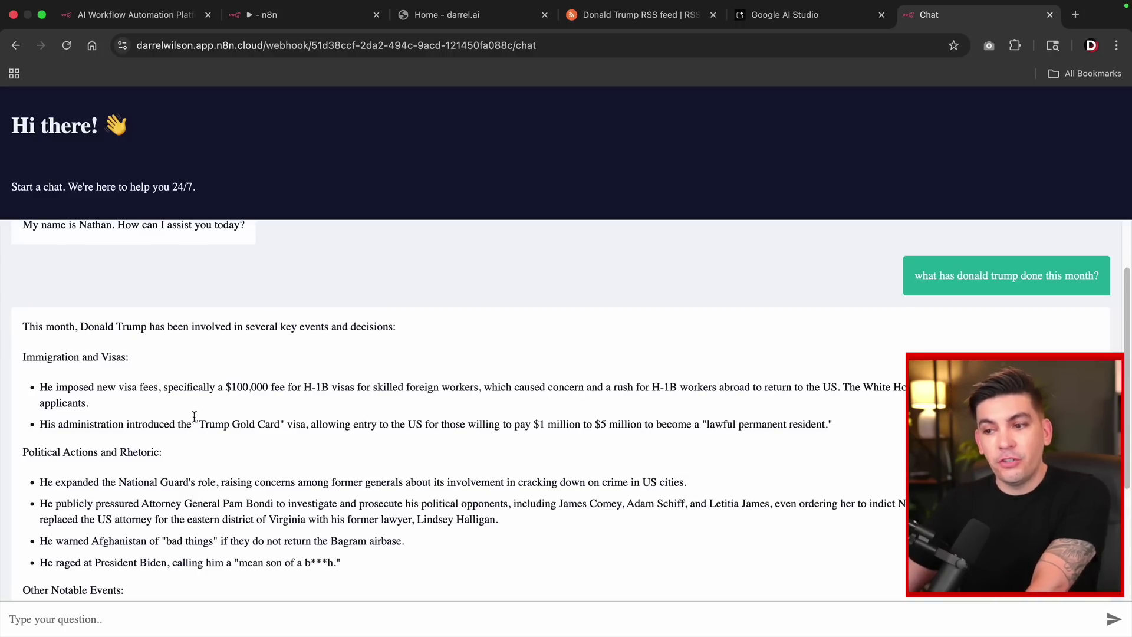
left_click_drag(194, 416, 289, 424)
left_click(288, 446)
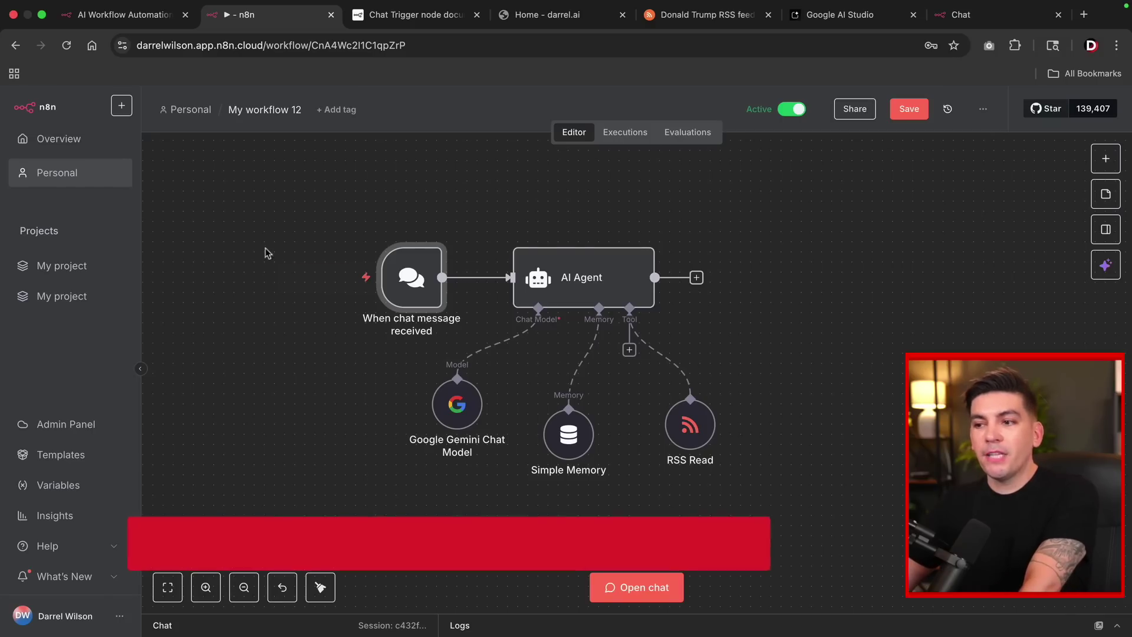
Set the chat trigger's Mode to Embedded Chat and follow the 'here' link to its embedding instructions.
mouse_move(413, 277)
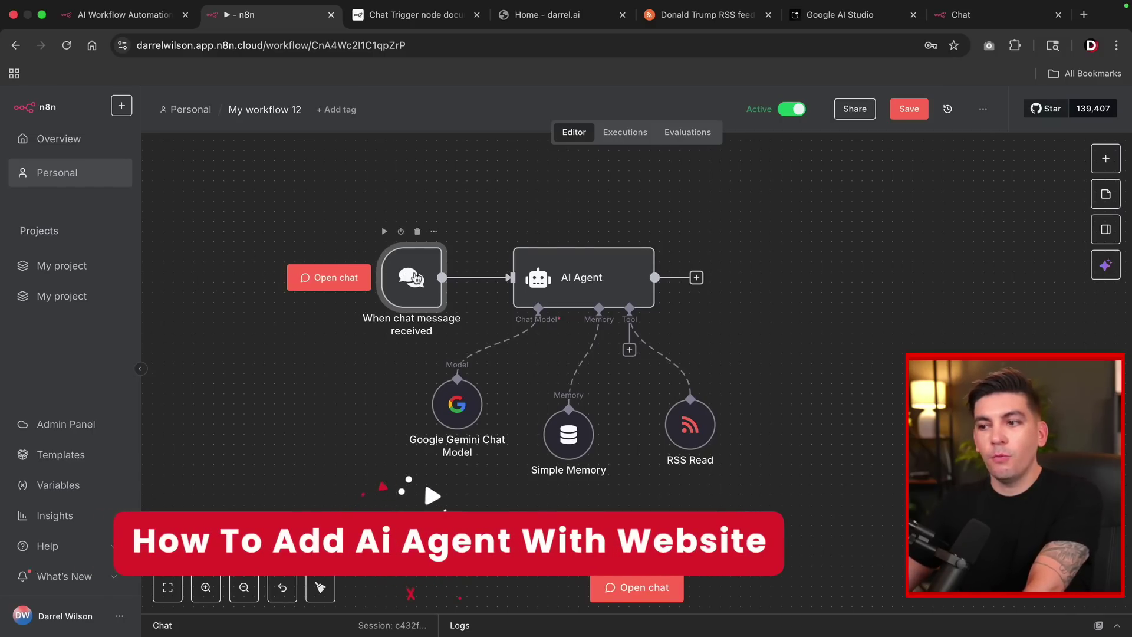
double_click(416, 278)
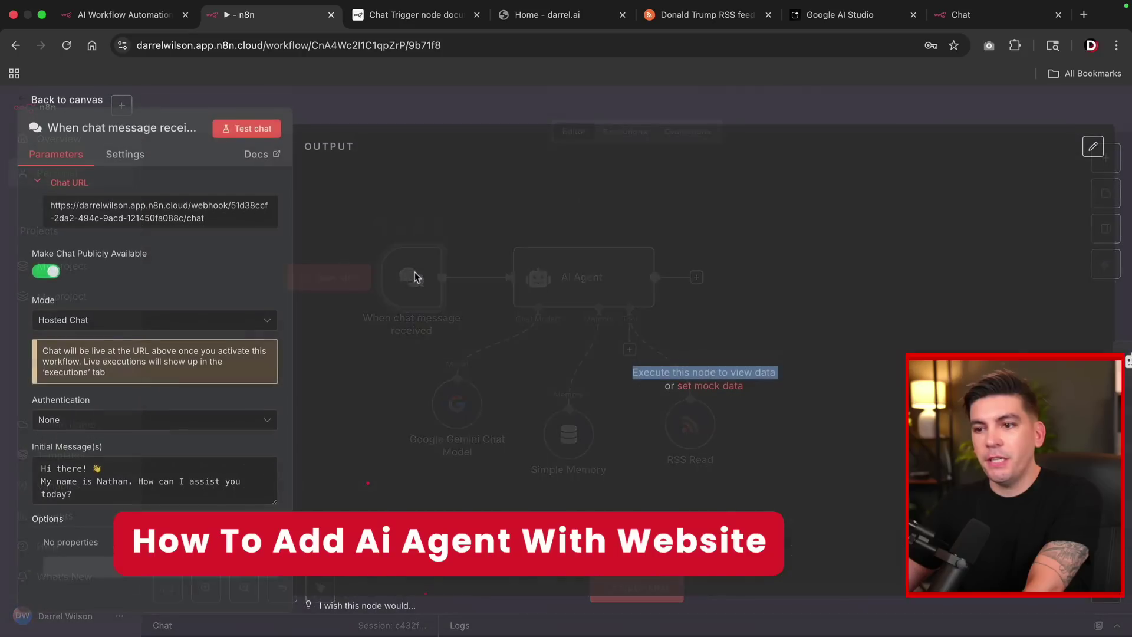
left_click(65, 323)
left_click(83, 394)
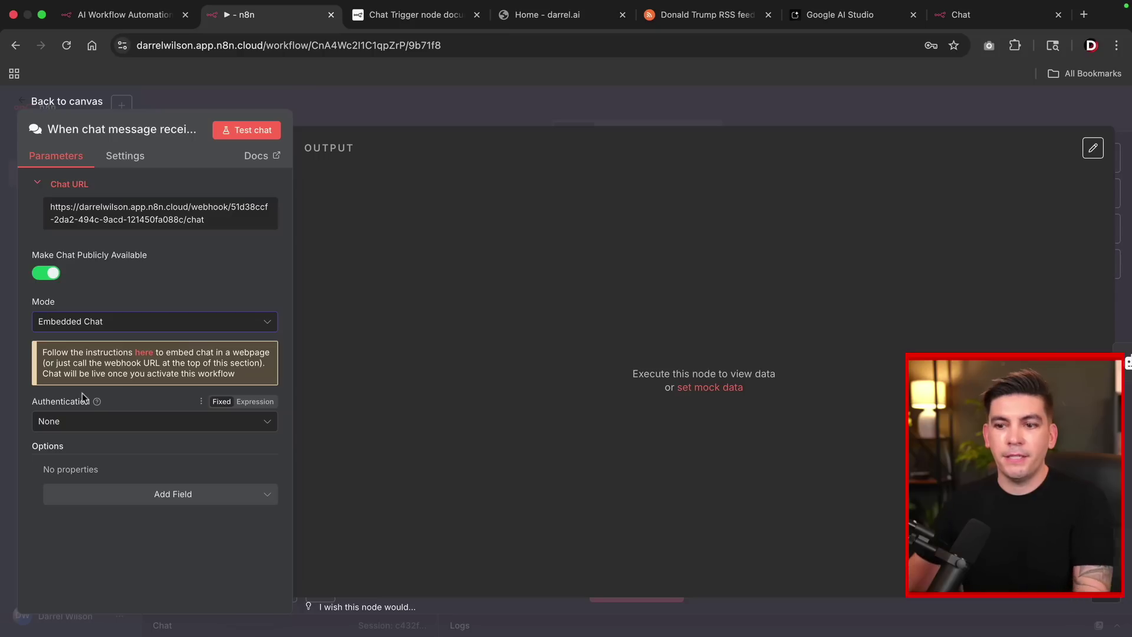
left_click(145, 353)
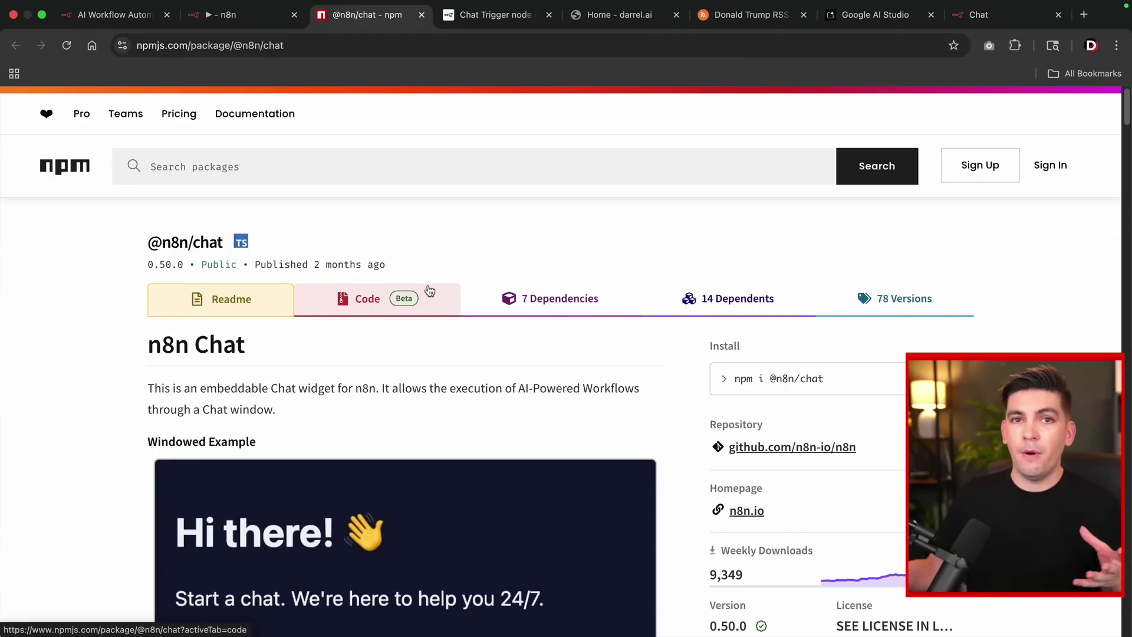
scroll(460, 403, "down", 3)
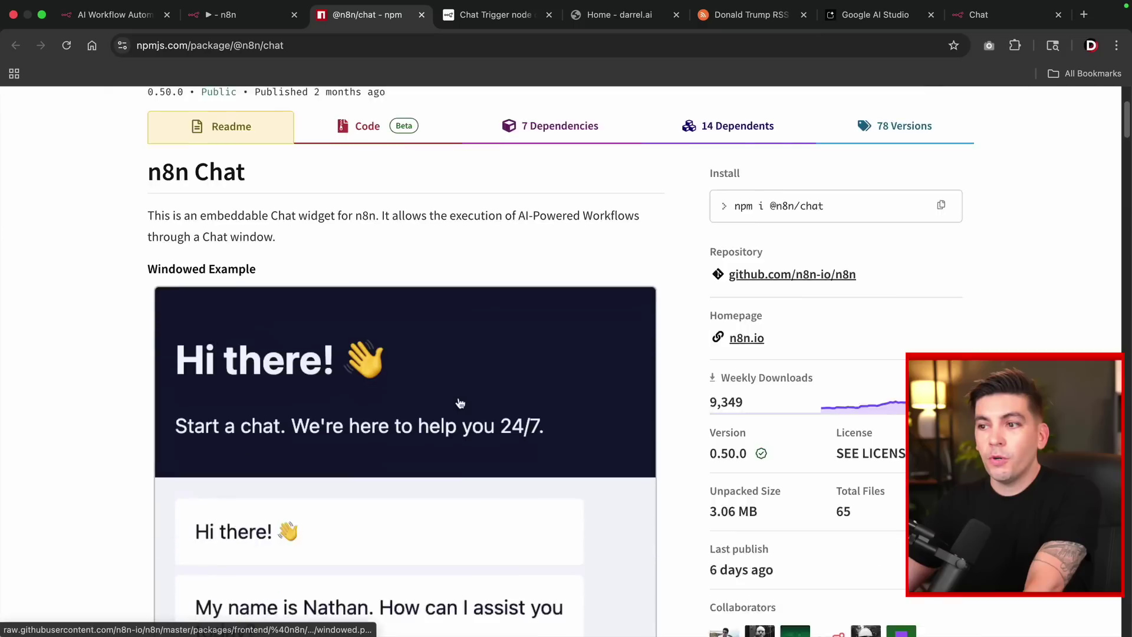
scroll(460, 403, "down", 15)
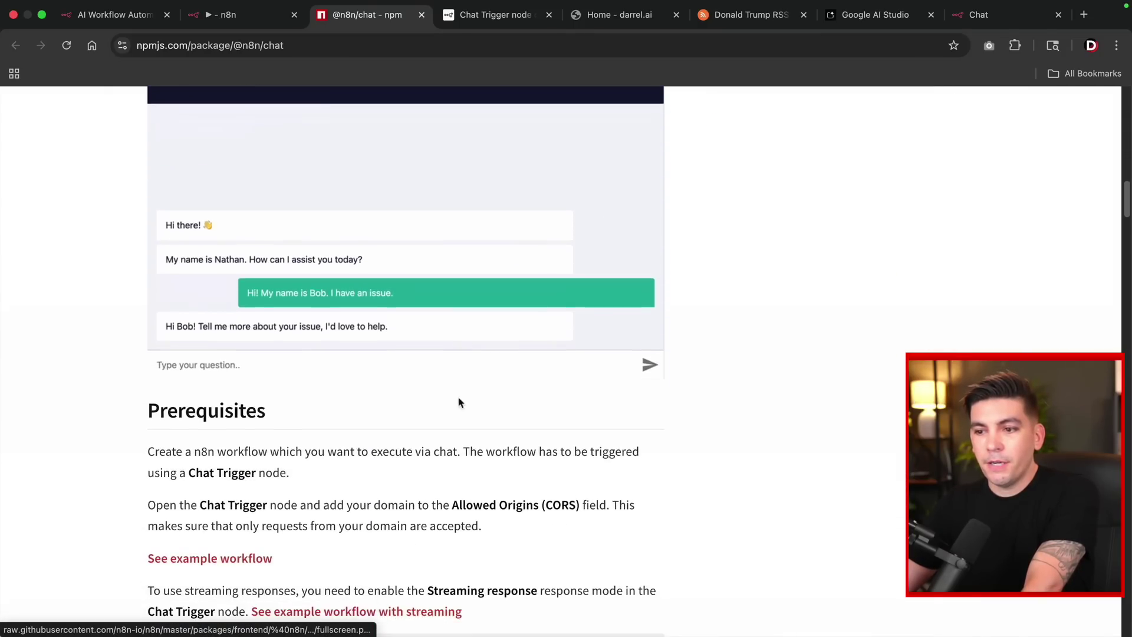
scroll(460, 403, "down", 12)
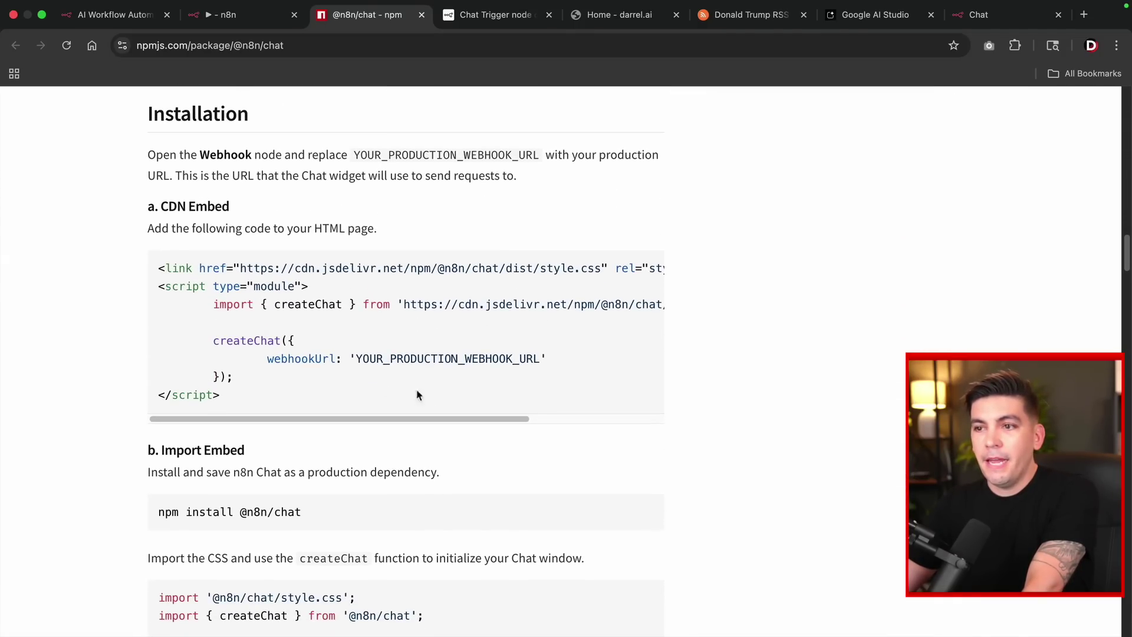
left_click_drag(230, 217, 145, 210)
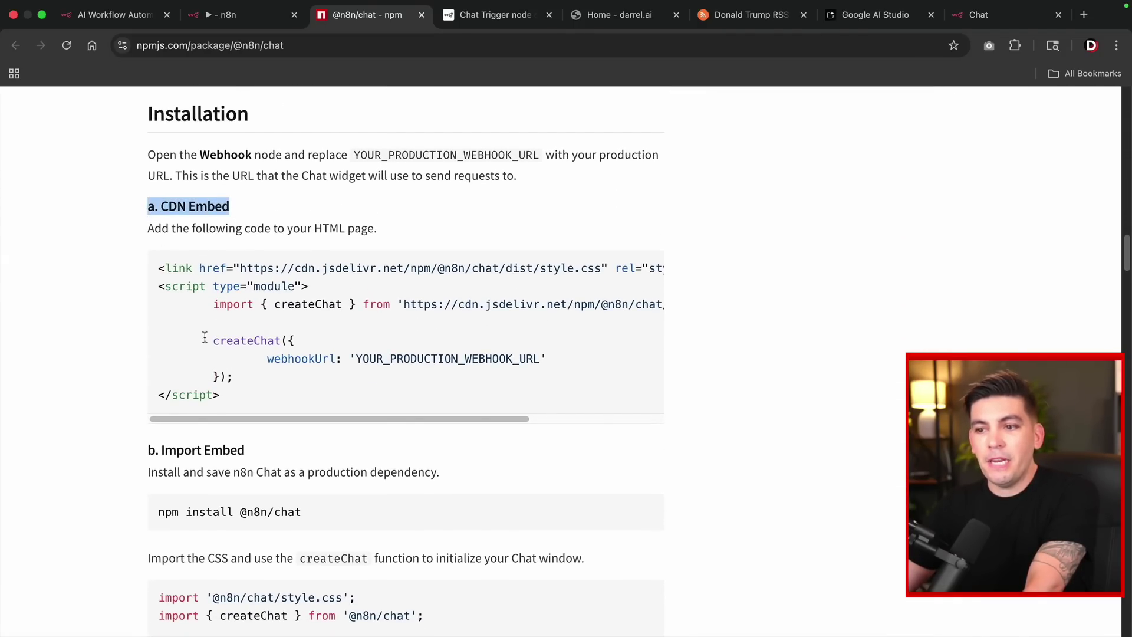
left_click_drag(232, 402, 158, 270)
key("ctrl+c")
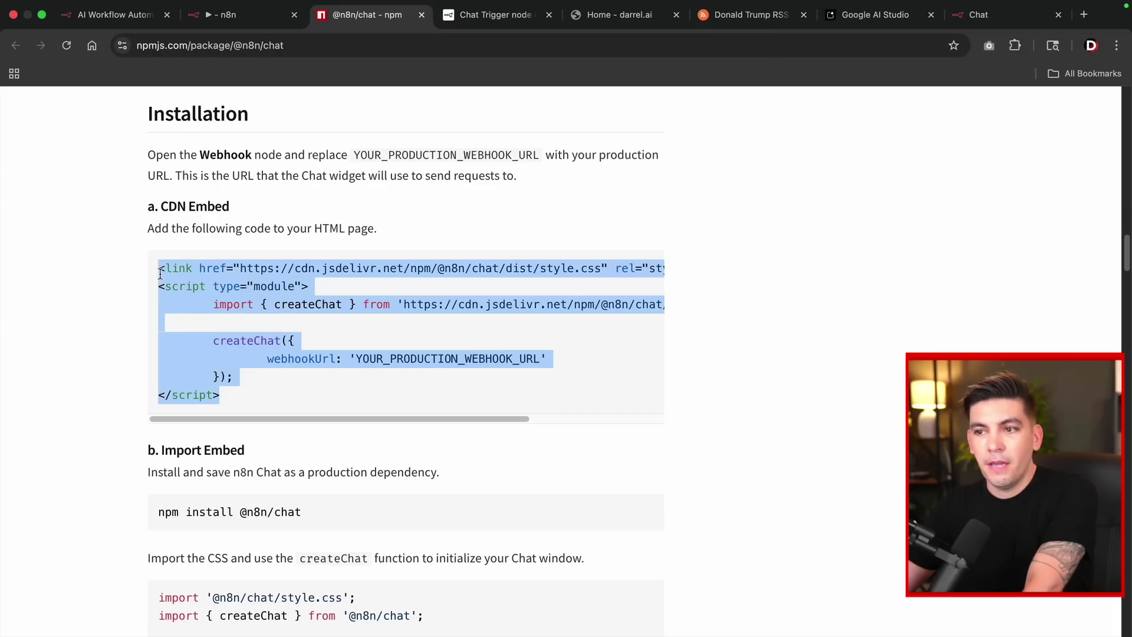
right_click(182, 287)
left_click(193, 308)
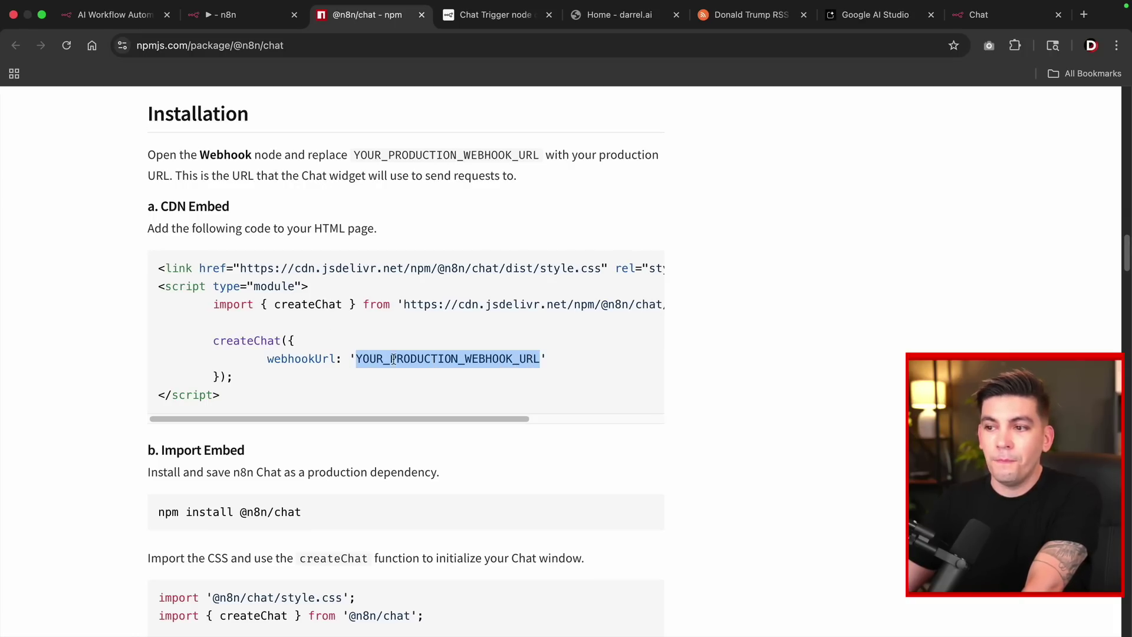
left_click(356, 356)
left_click_drag(375, 356, 541, 361)
left_click(263, 15)
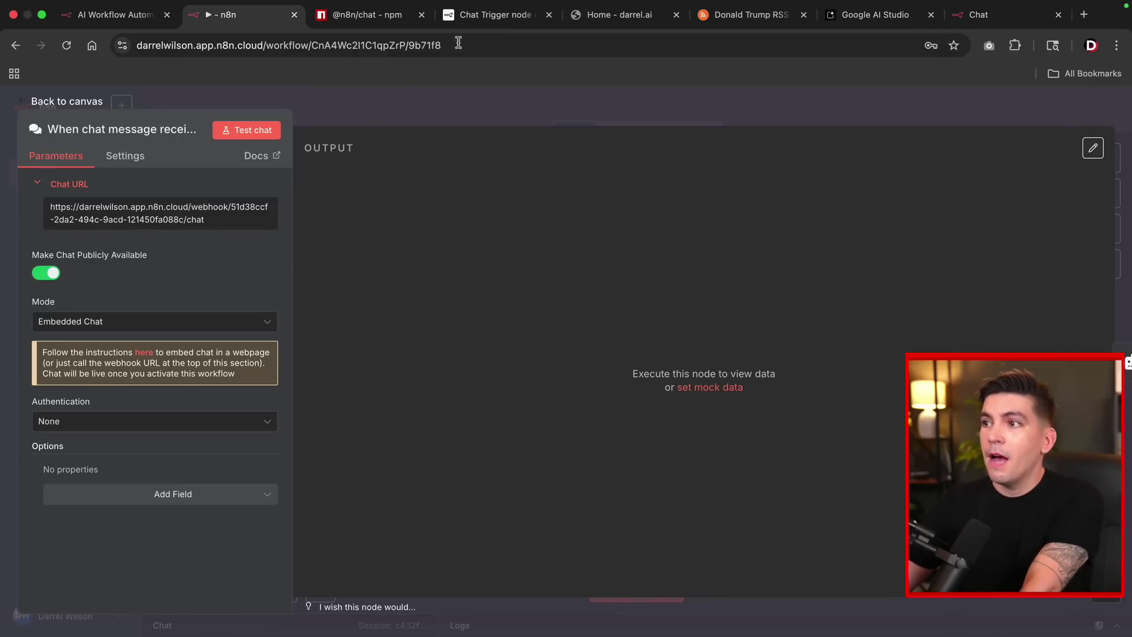
On the darrel.ai dashboard, search Add Plugins for 'wpcode lite' and confirm WPCode is active.
left_click(619, 14)
mouse_move(109, 110)
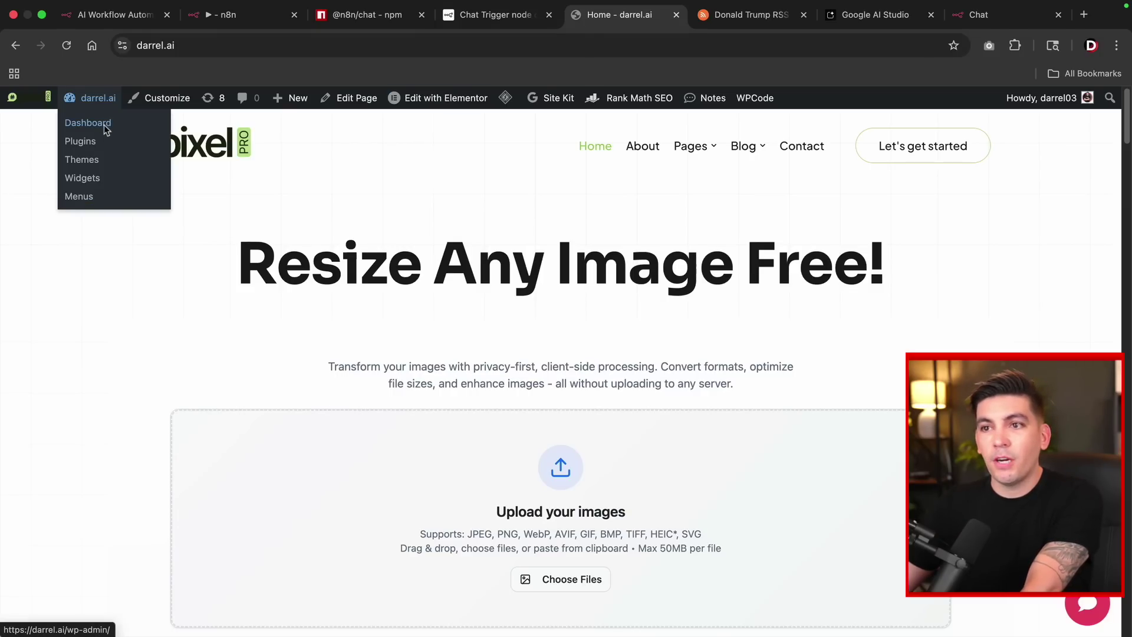
left_click(105, 129)
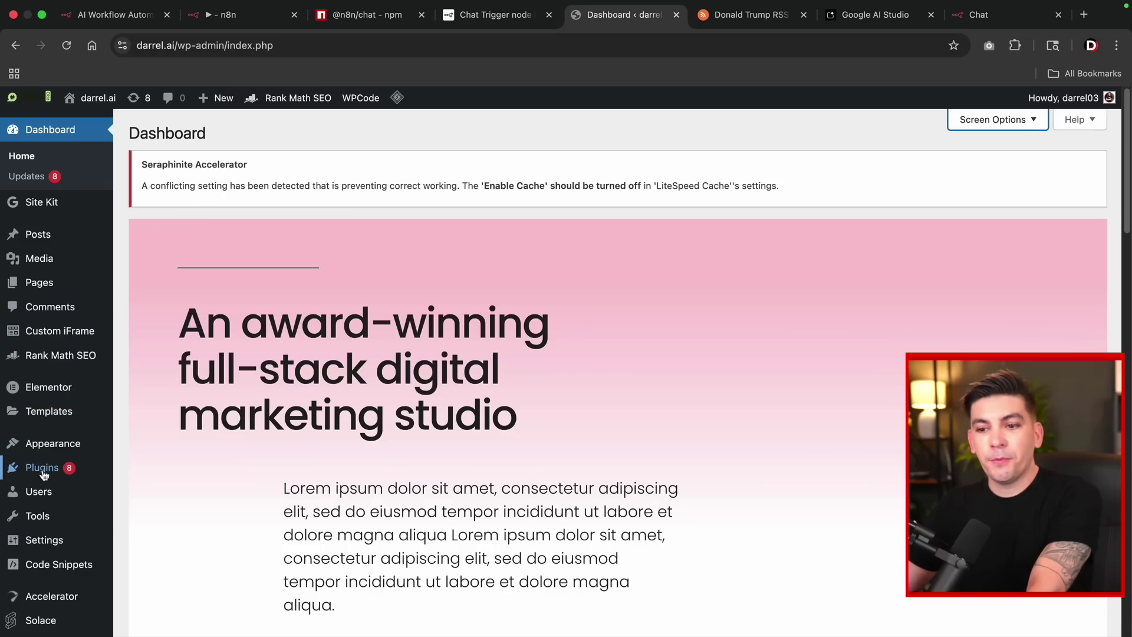
mouse_move(39, 468)
left_click(155, 494)
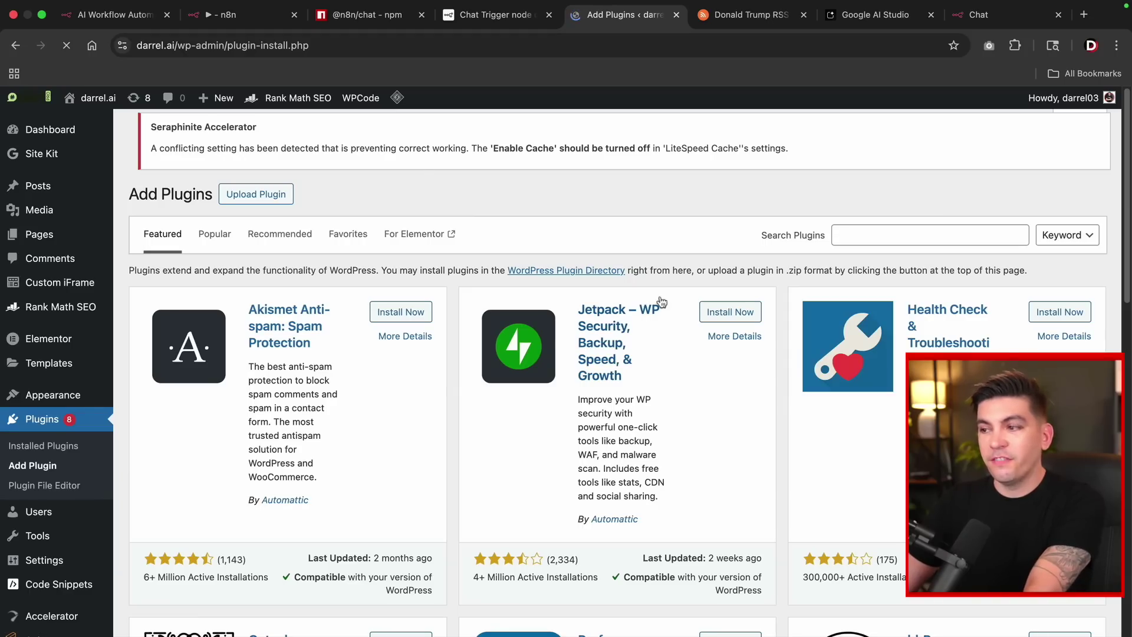
left_click(882, 236)
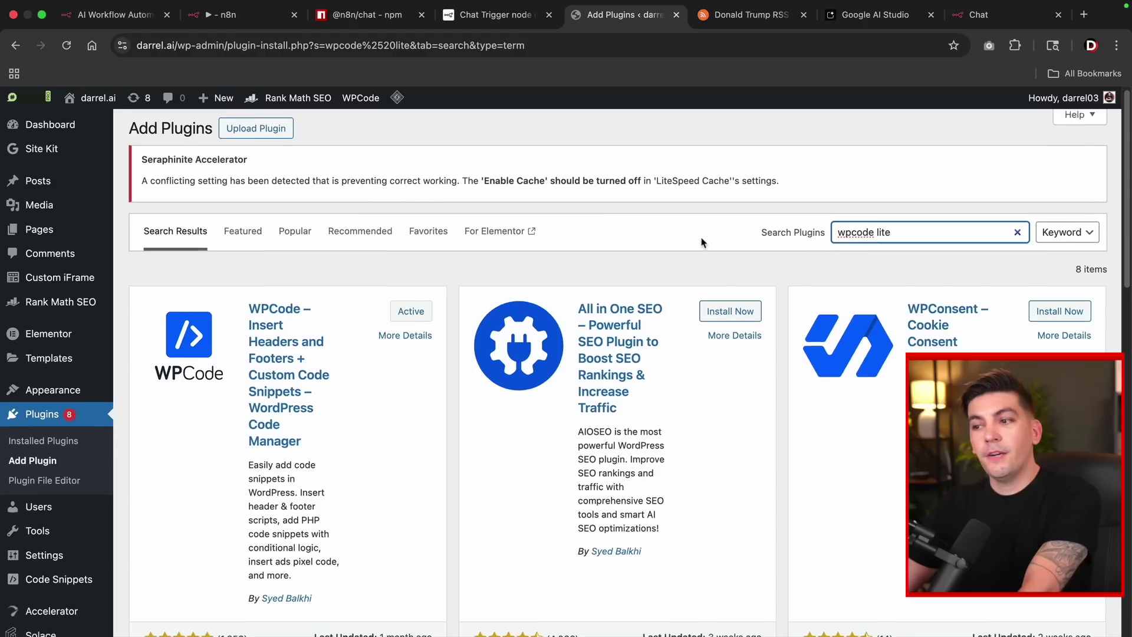
scroll(195, 278, "down", 2)
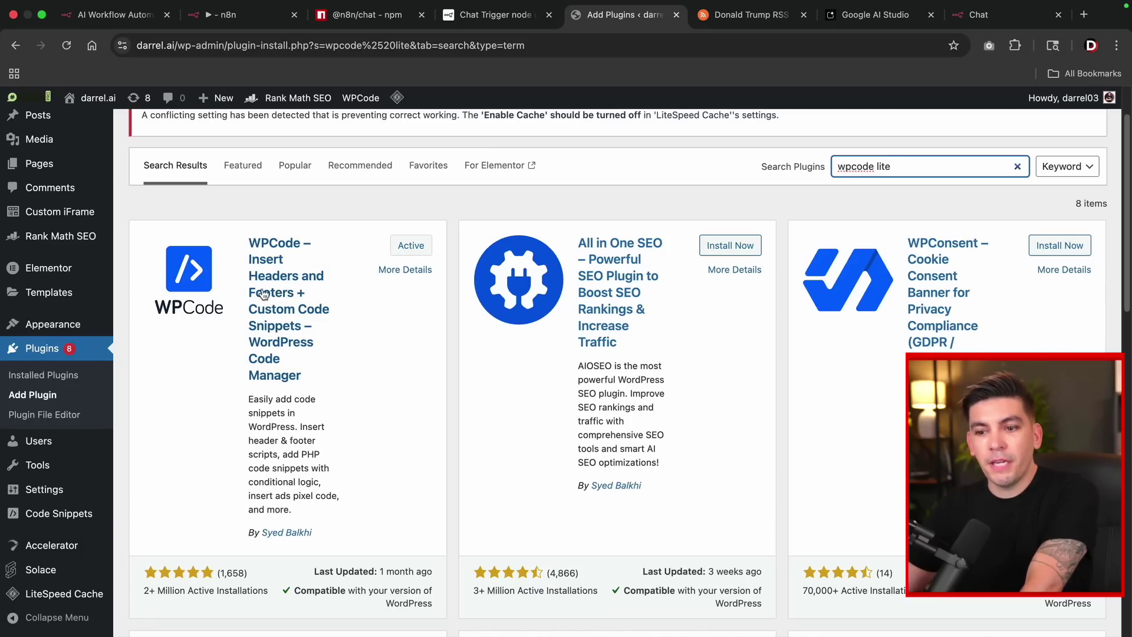
mouse_move(50, 514)
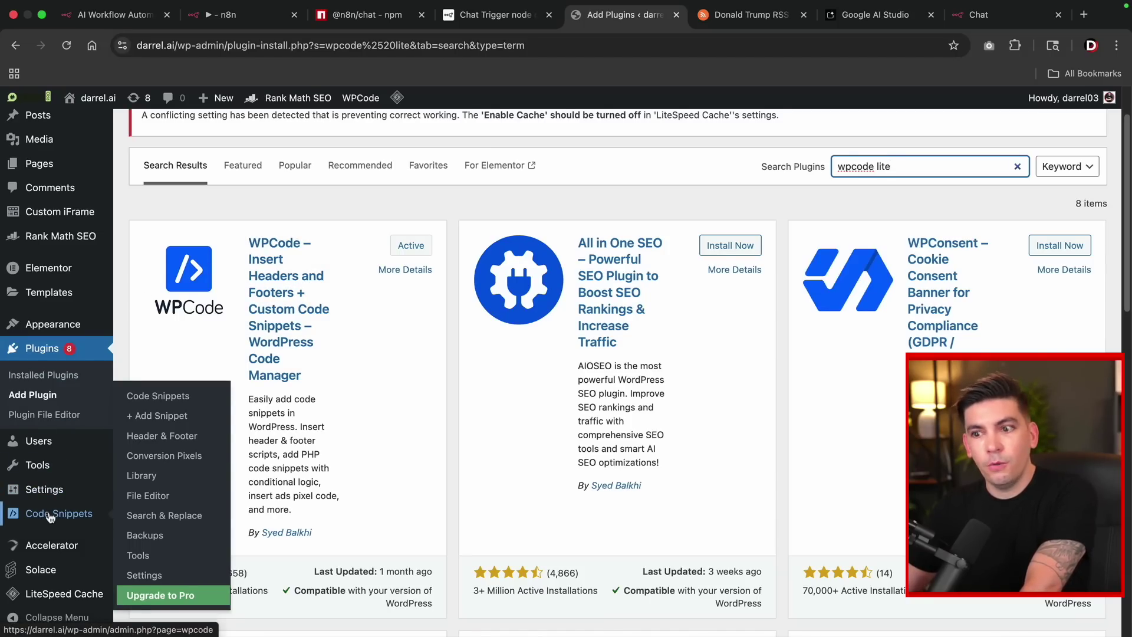
In WPCode Header & Footer, replace the existing footer code with the n8n chat embed snippet.
left_click(160, 438)
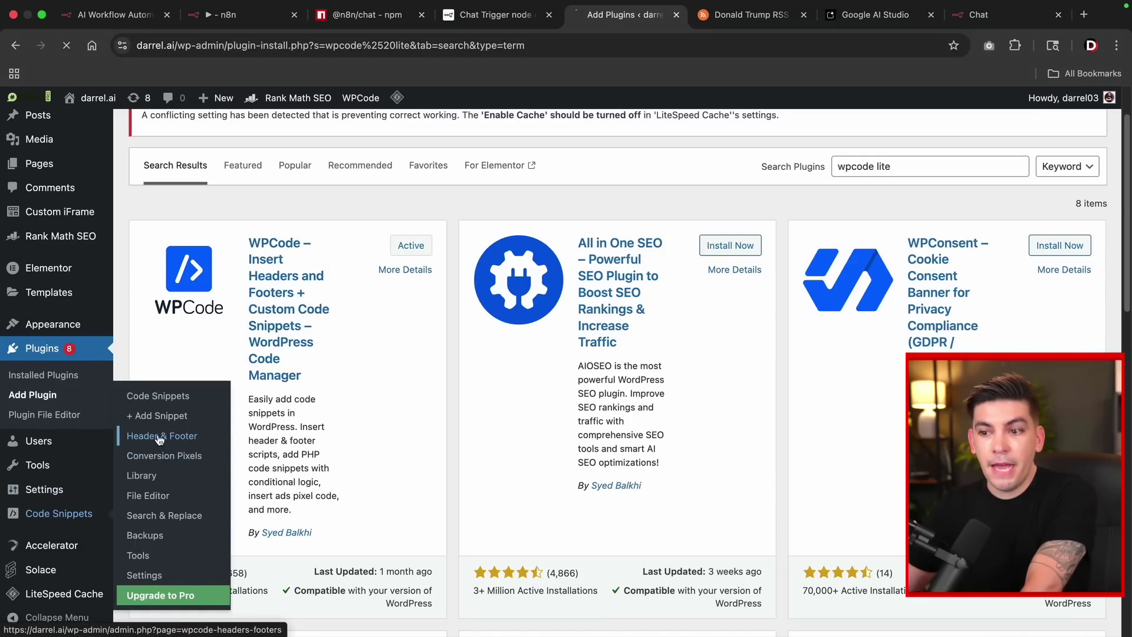
scroll(382, 354, "down", 10)
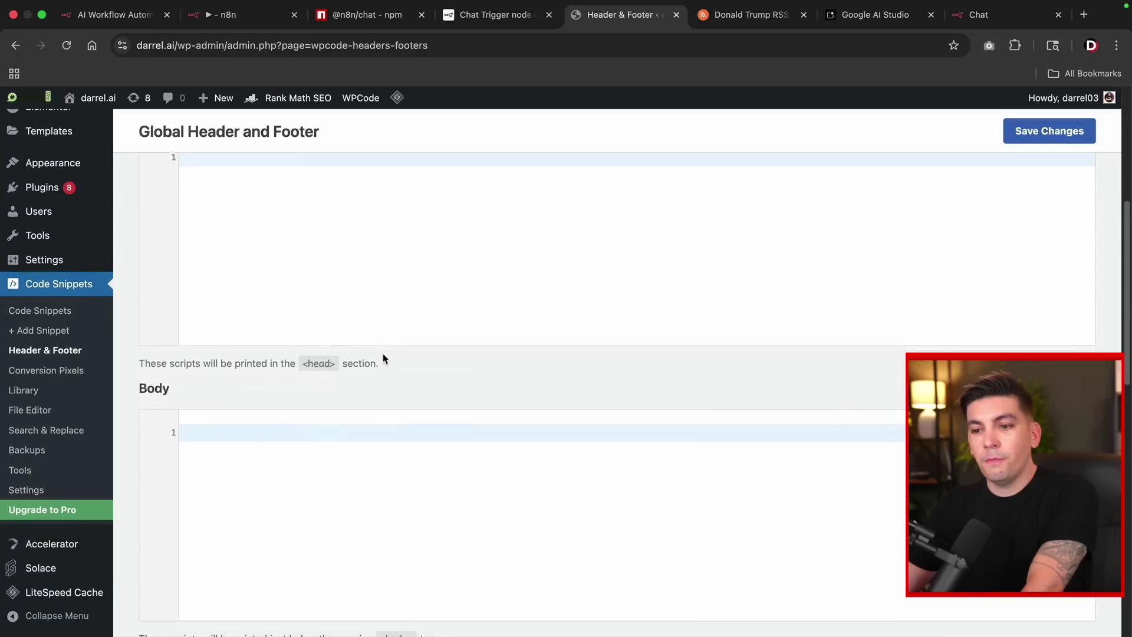
scroll(383, 359, "down", 3)
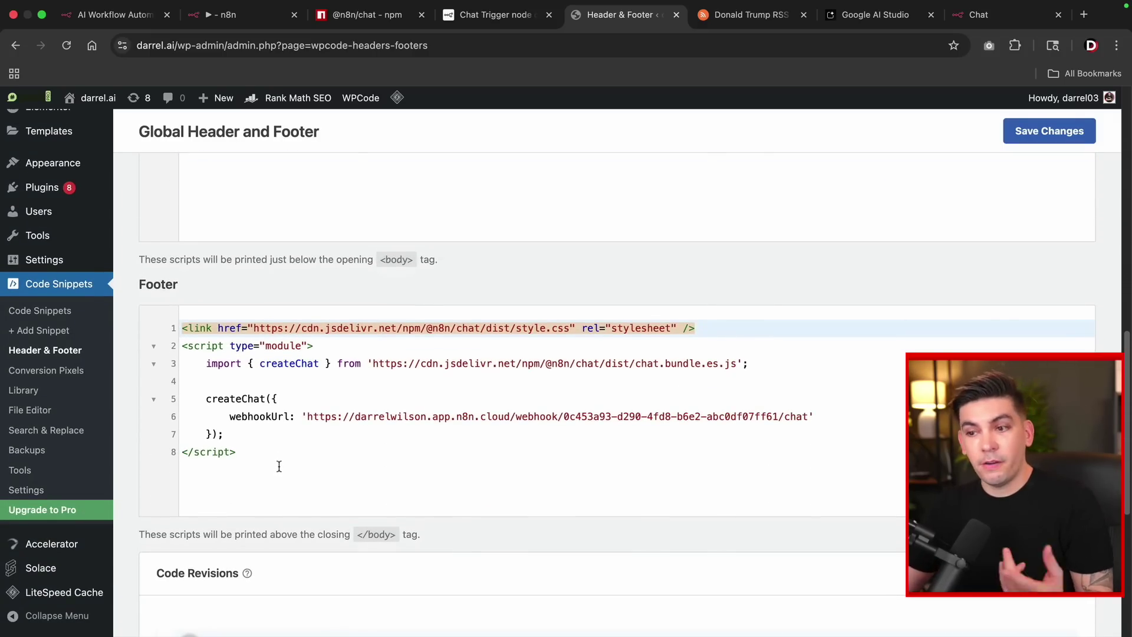
left_click_drag(273, 480, 150, 308)
right_click(220, 348)
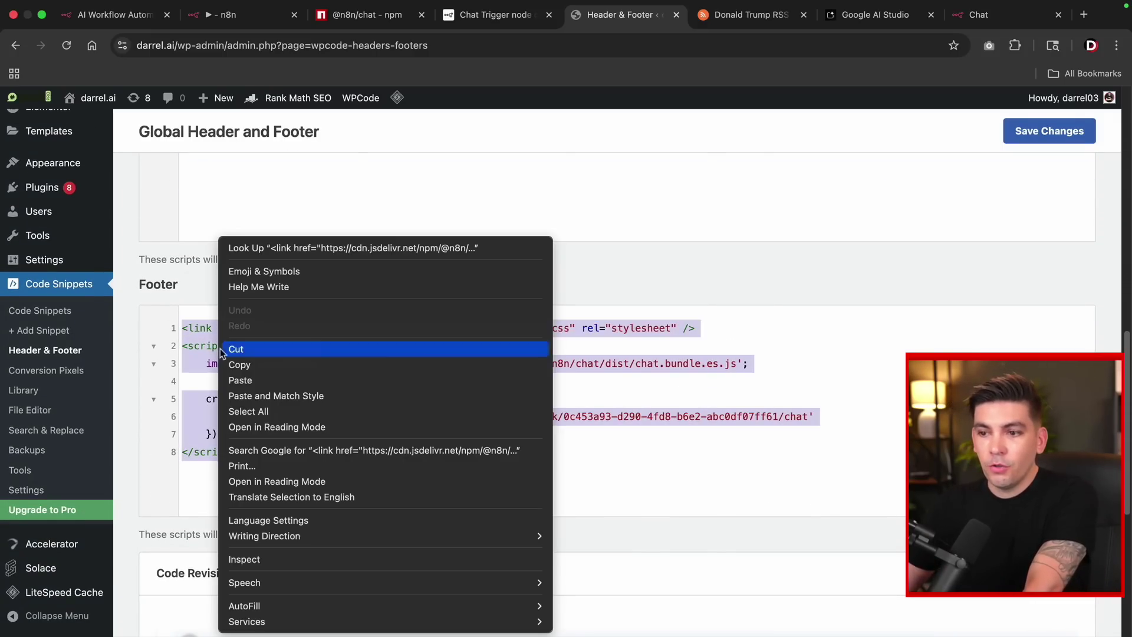
left_click(239, 381)
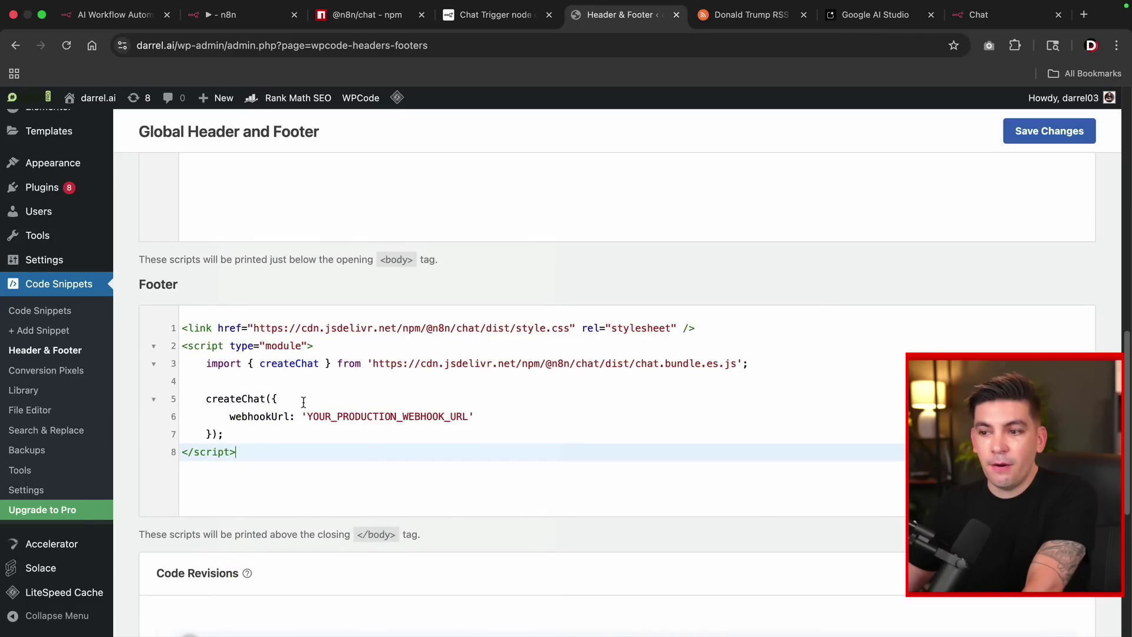
Swap YOUR_PRODUCTION_WEBHOOK_URL for the n8n Chat URL and save the footer changes.
left_click_drag(306, 411, 465, 416)
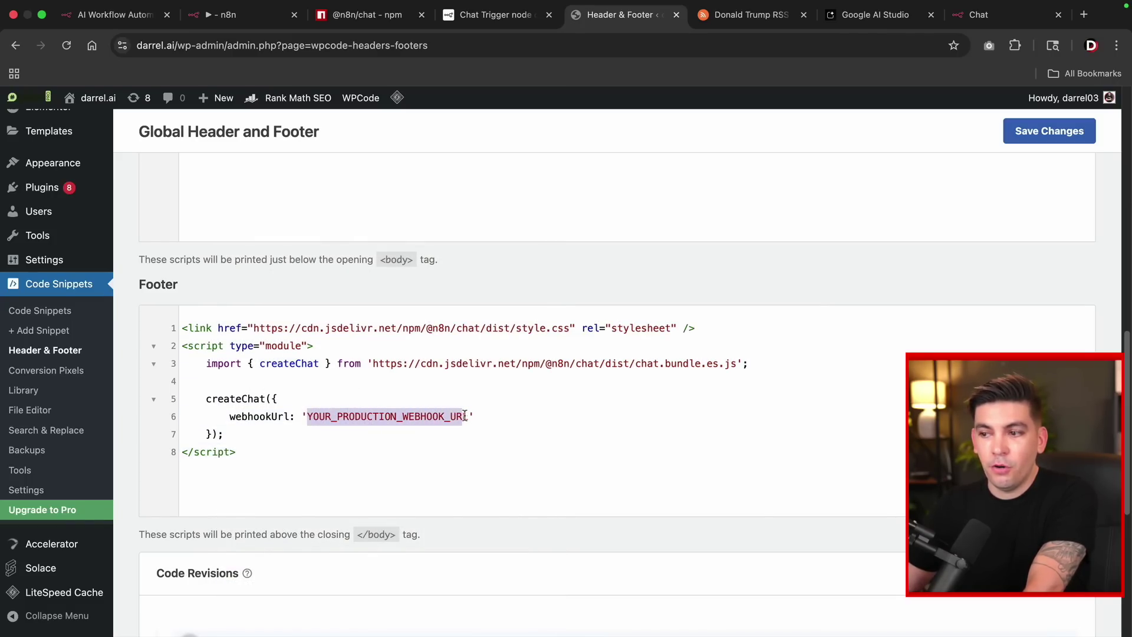
left_click(250, 16)
left_click(248, 218)
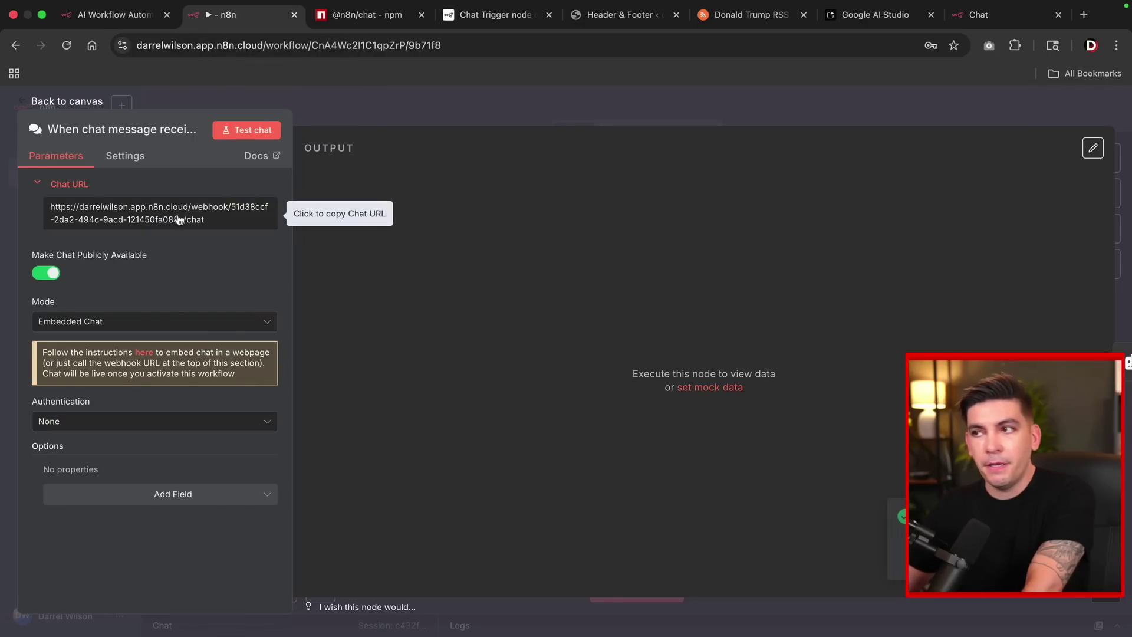
left_click(614, 16)
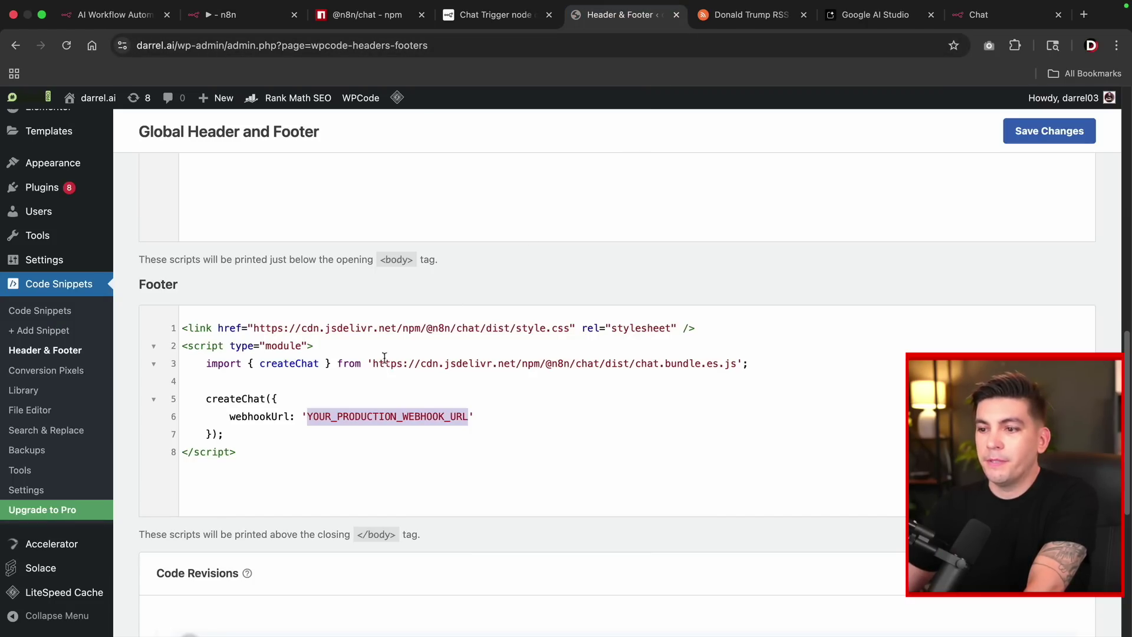
right_click(329, 416)
left_click(367, 382)
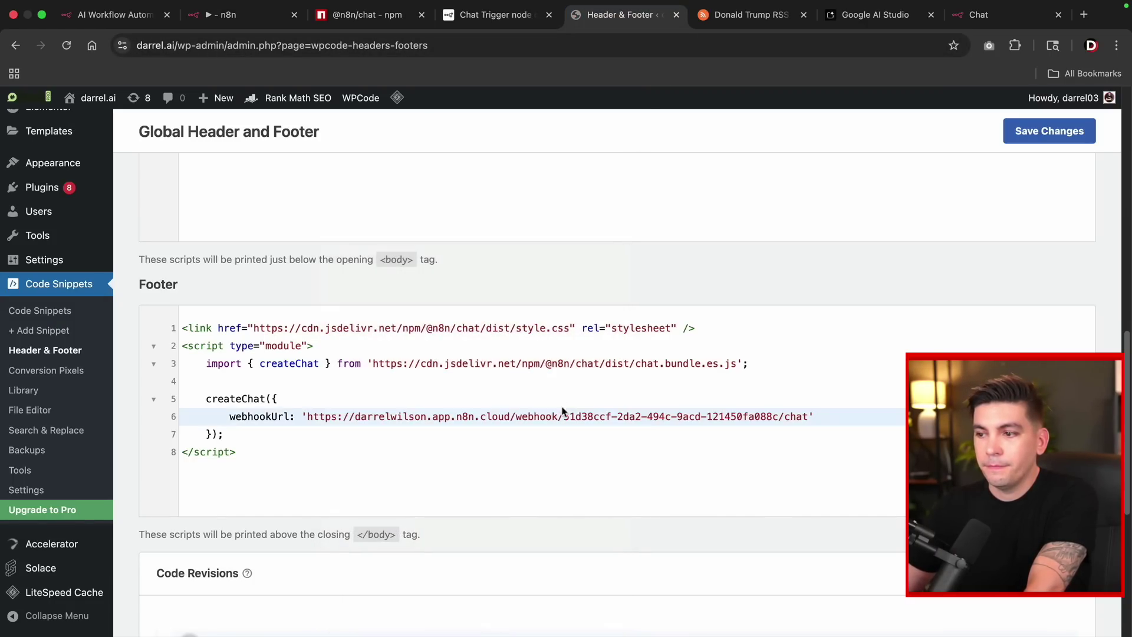
left_click(808, 417)
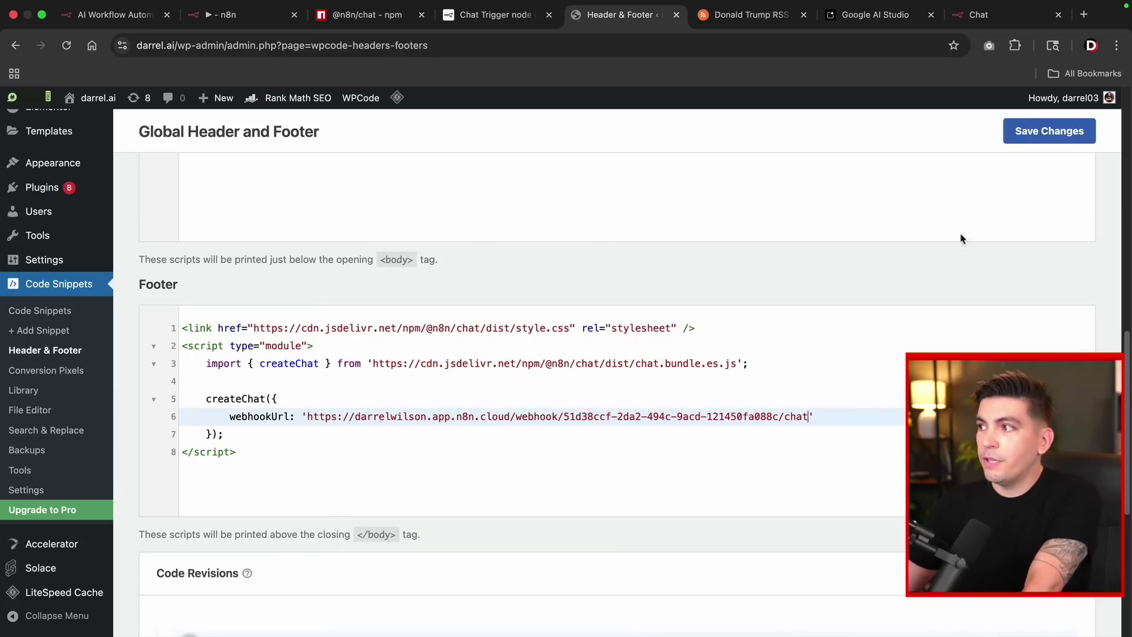
left_click(1081, 135)
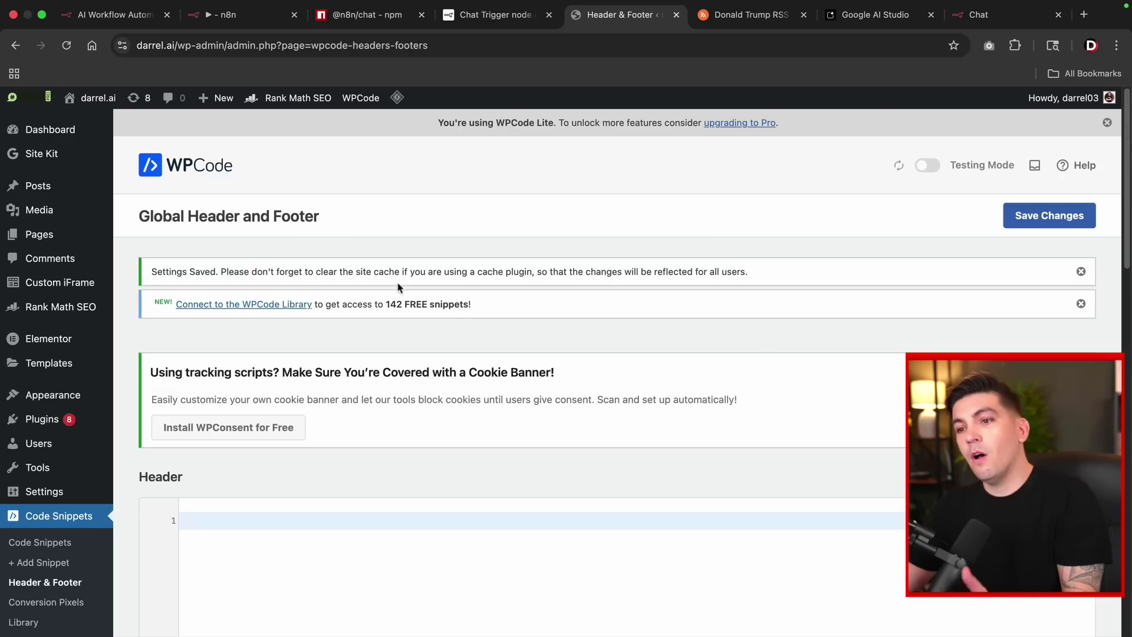
Visit the live site and ask its chat widget 'what has donald trump done this week?'.
mouse_move(84, 107)
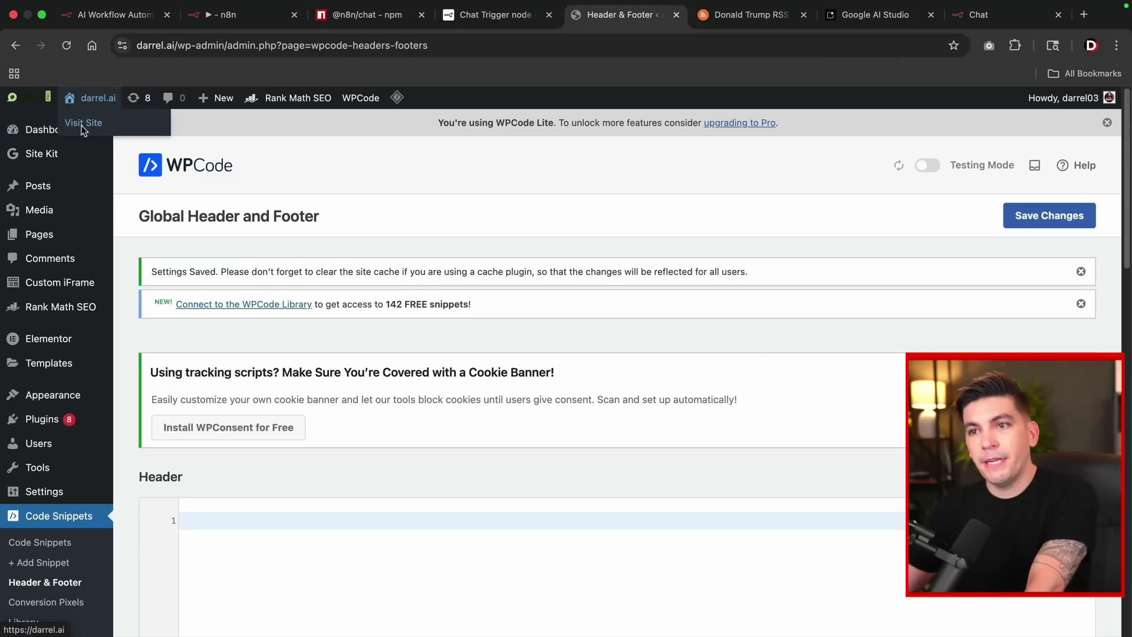
left_click(83, 126)
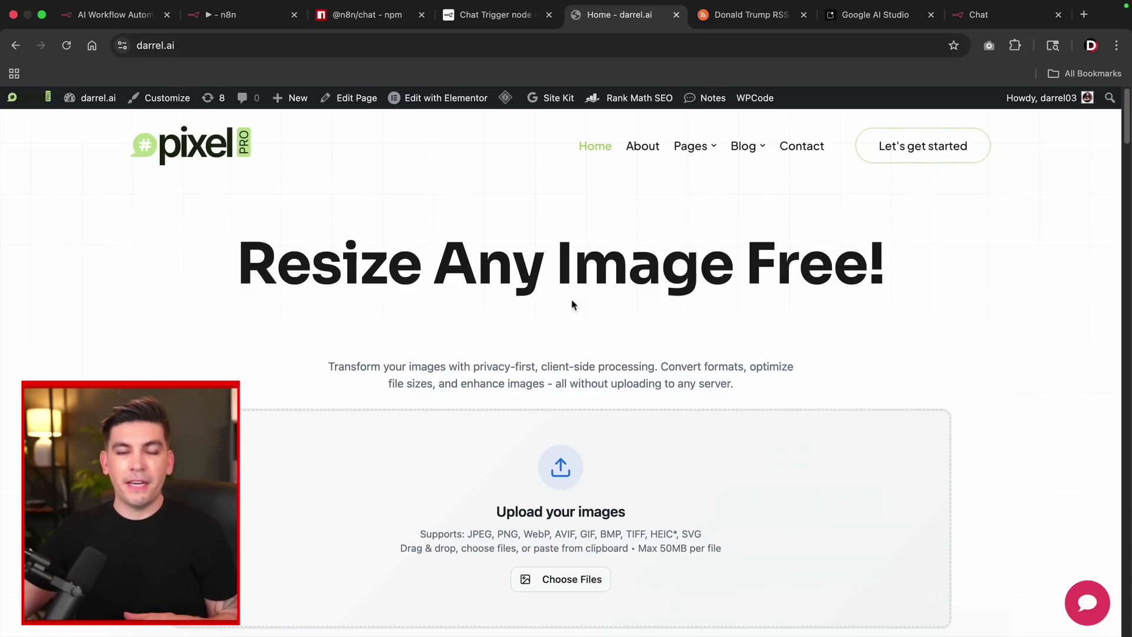
scroll(545, 323, "down", 5)
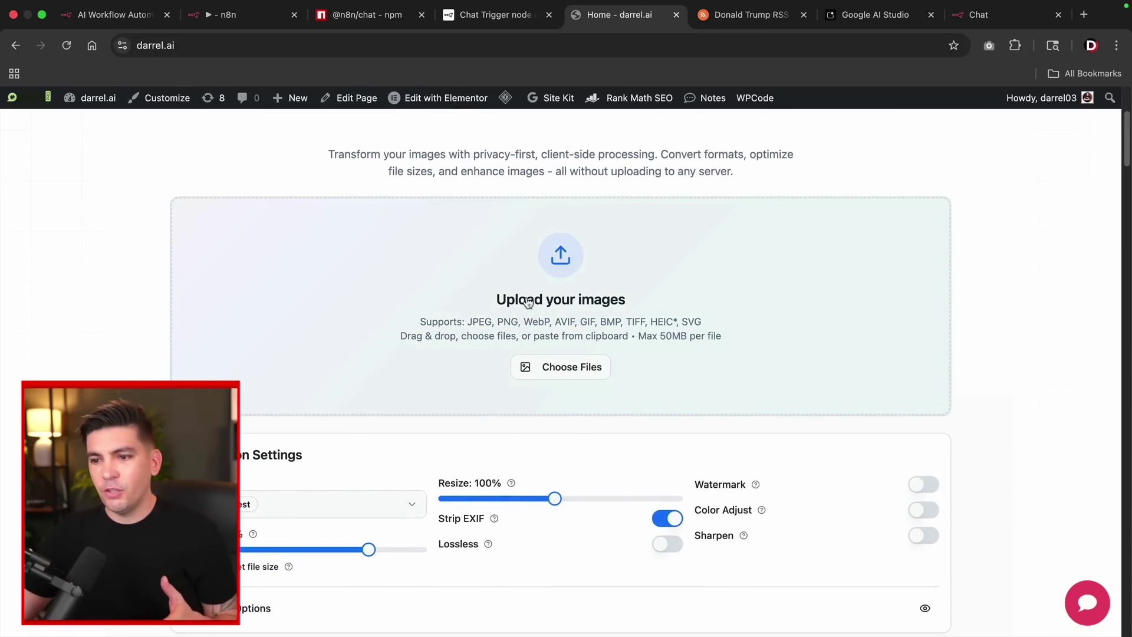
scroll(537, 283, "down", 2)
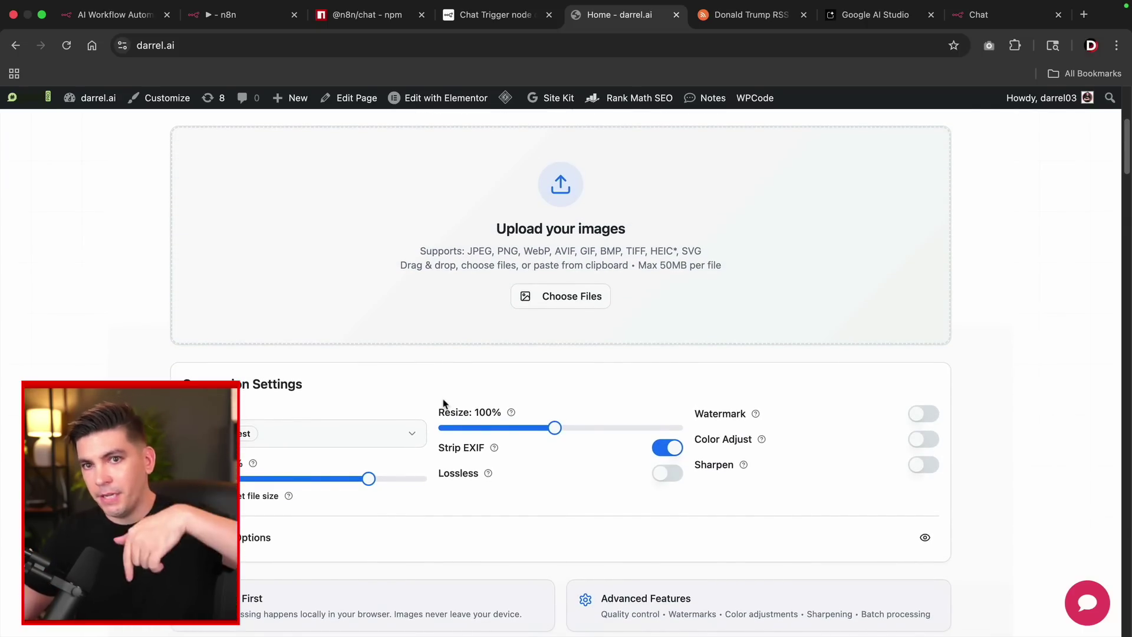
scroll(466, 433, "up", 1)
scroll(465, 433, "up", 2)
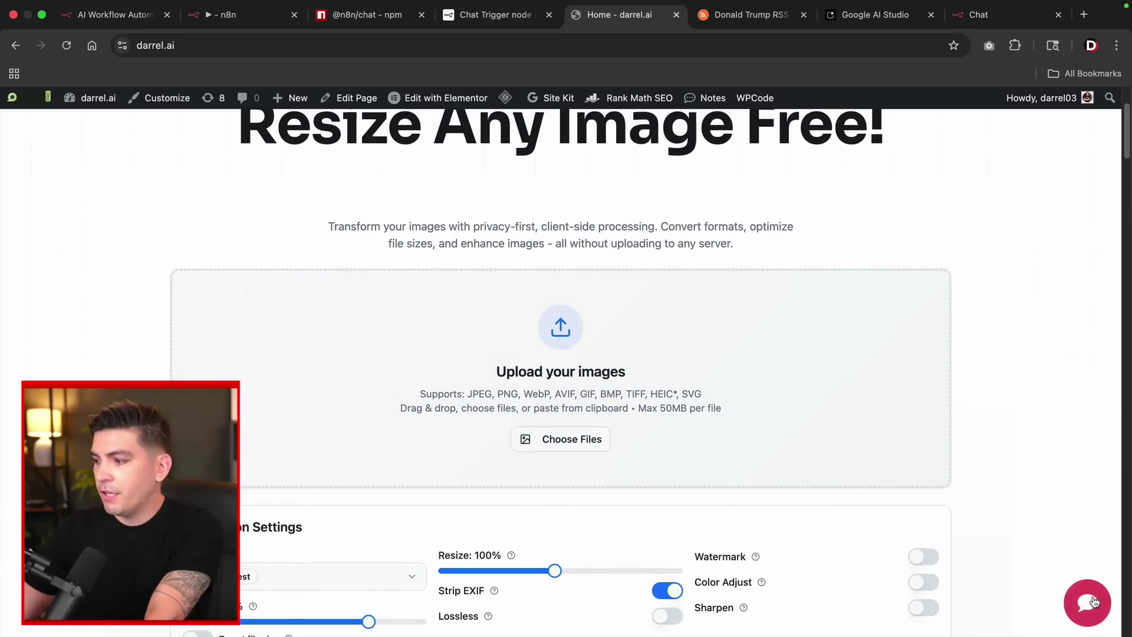
left_click(1089, 605)
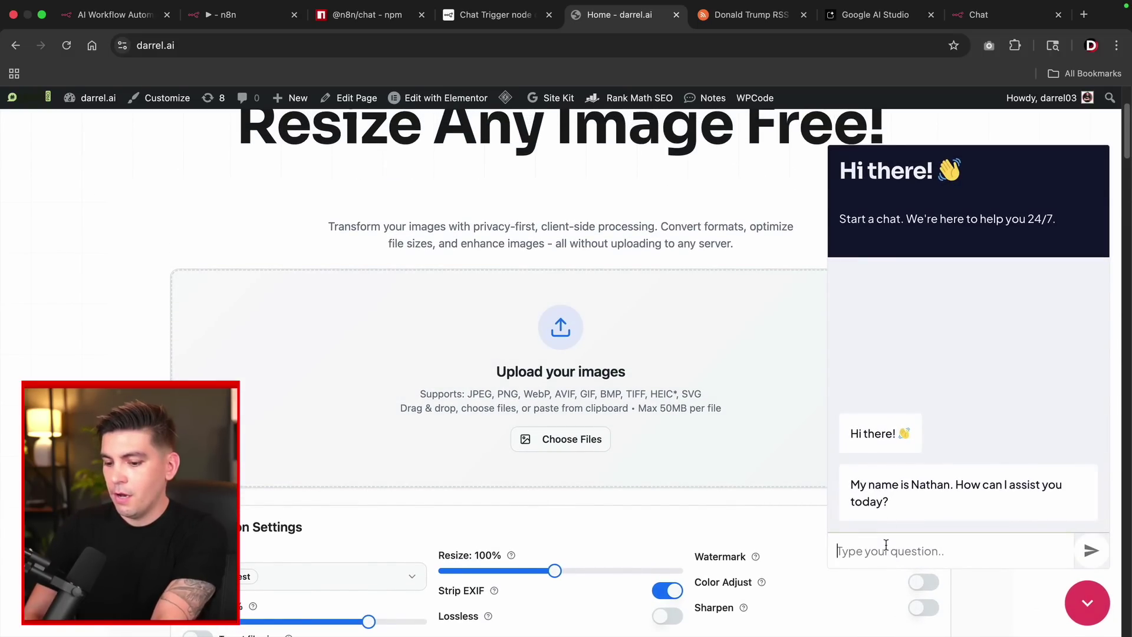
type("what has don")
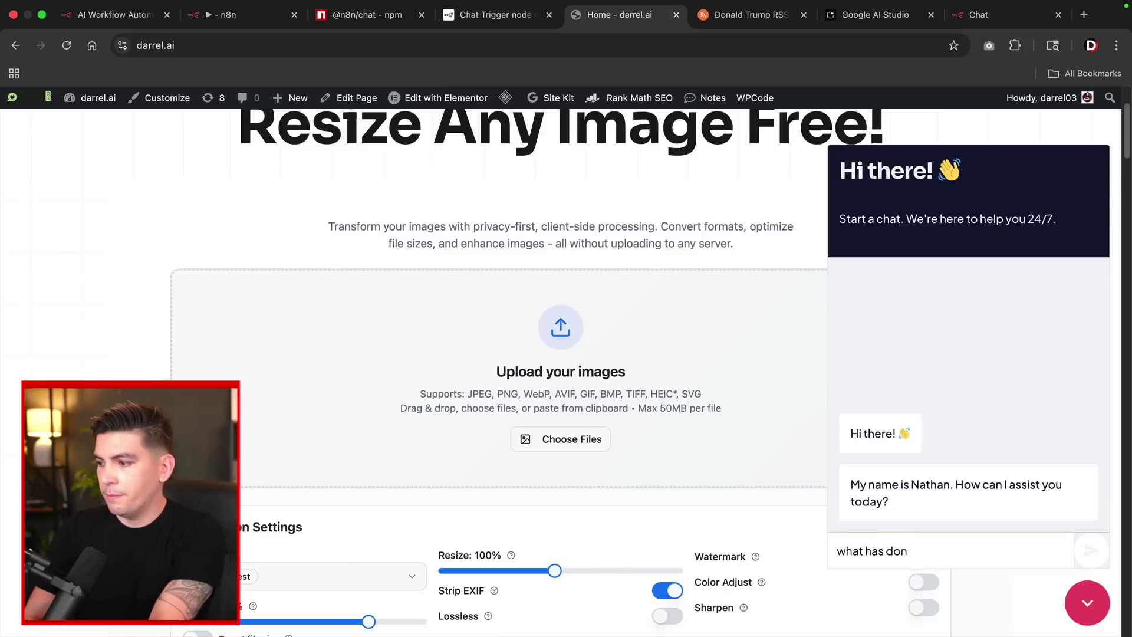
type("ald trump don")
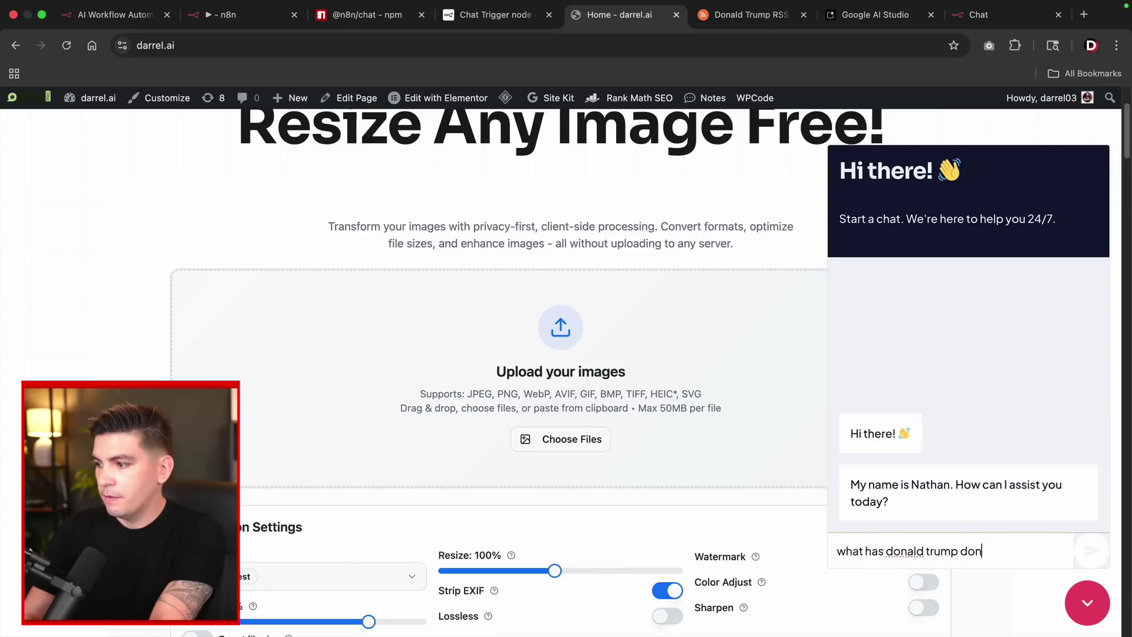
type("e this week?")
key("Return")
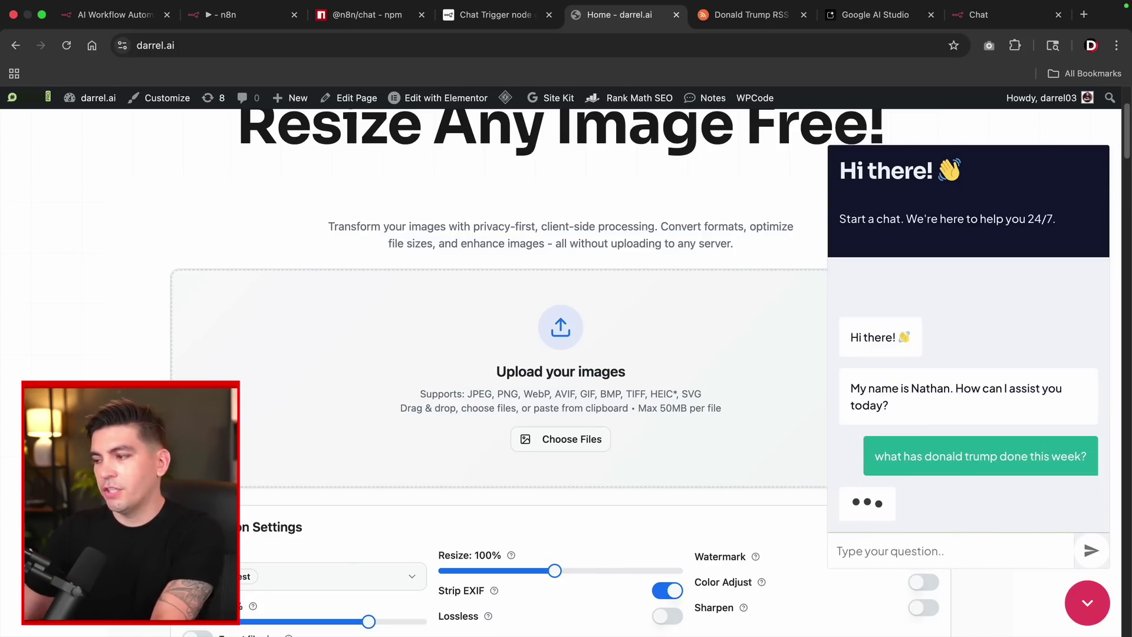
Scroll through the widget's reply of categorized news bullets and source links.
scroll(956, 475, "up", 5)
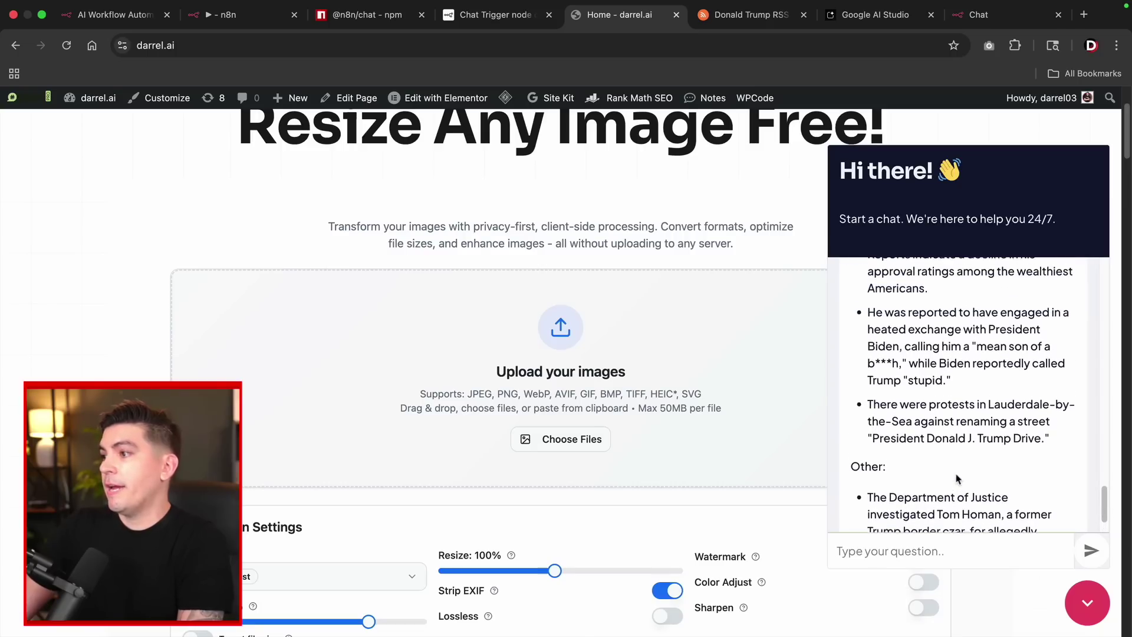
scroll(957, 475, "up", 10)
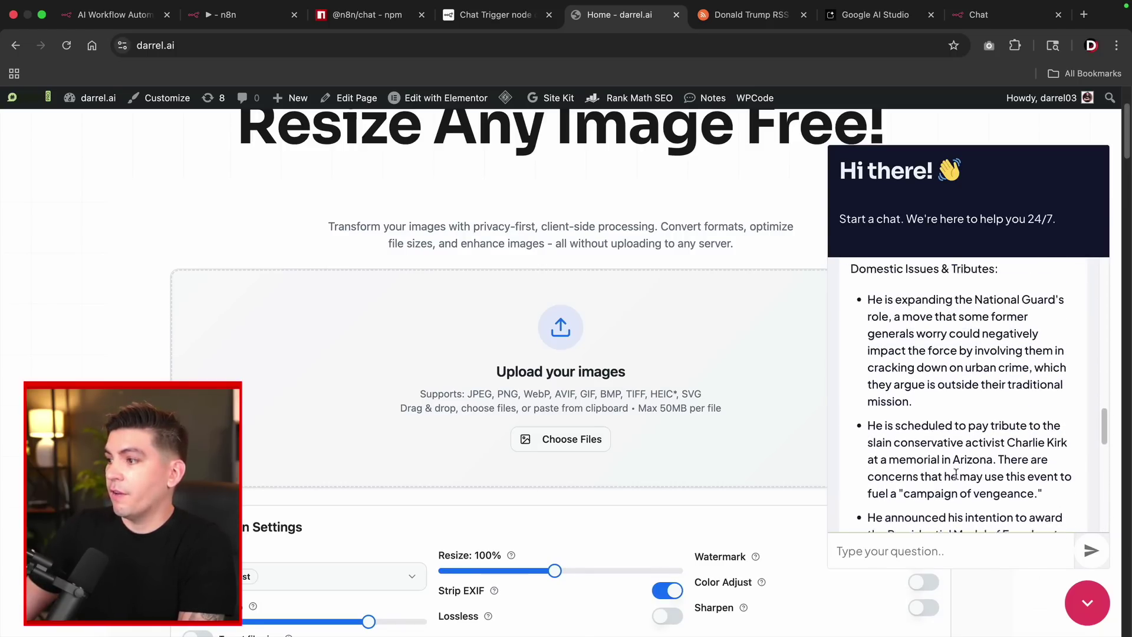
scroll(957, 477, "up", 8)
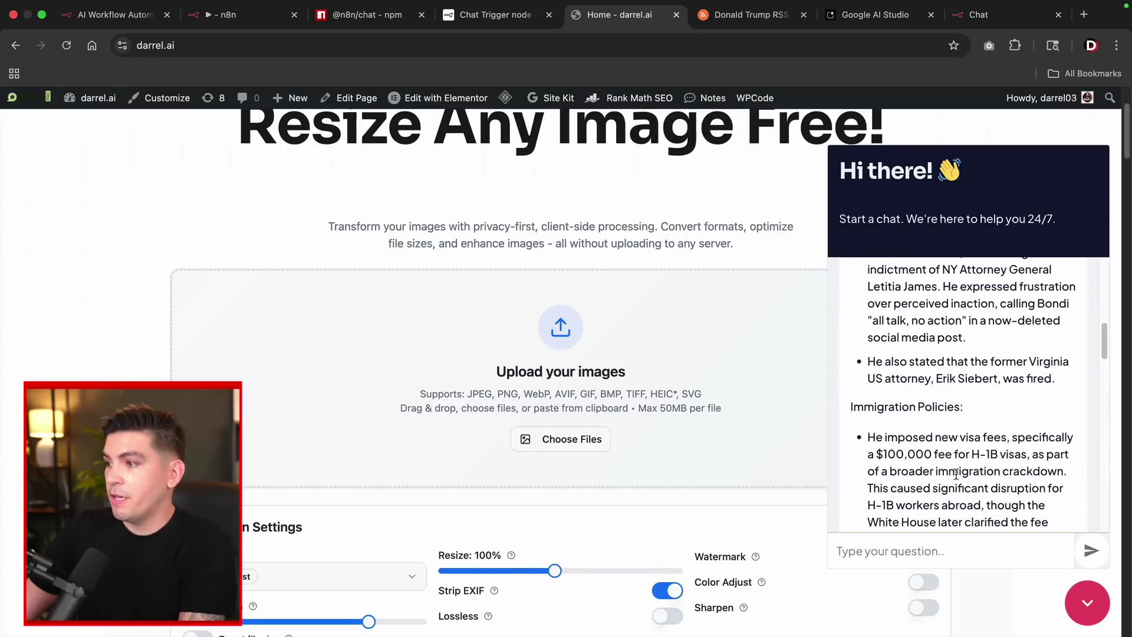
scroll(956, 475, "up", 4)
scroll(938, 513, "down", 8)
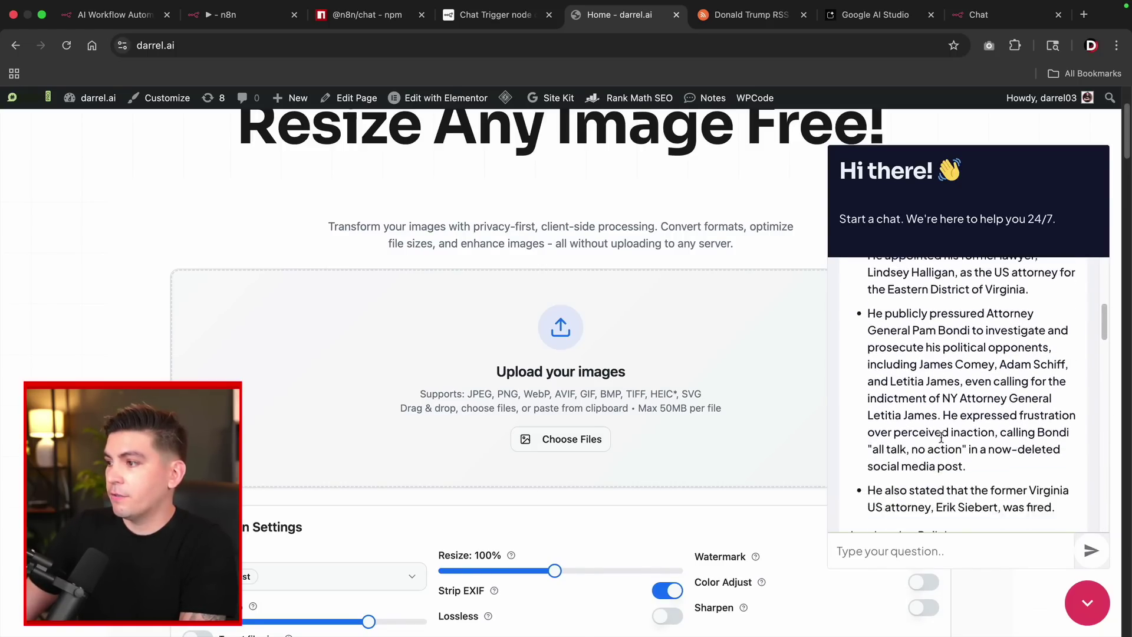
type("ca")
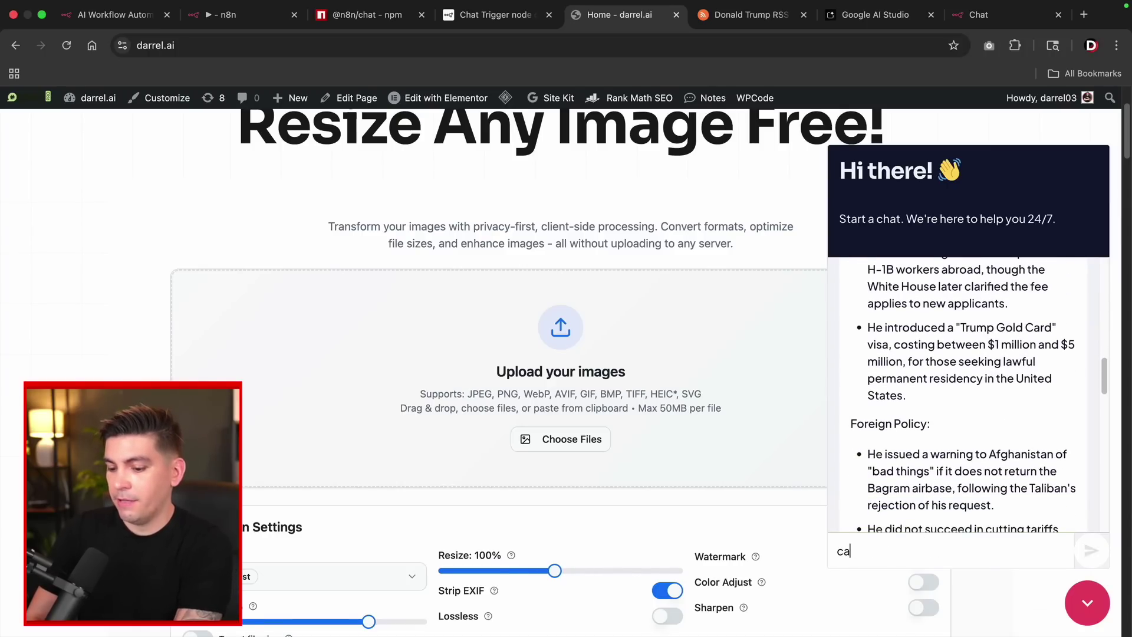
key("BackSpace")
key("BackSpace")
key("BackSpace")
key("BackSpace")
key("BackSpace")
key("BackSpace")
key("BackSpace")
scroll(965, 442, "down", 10)
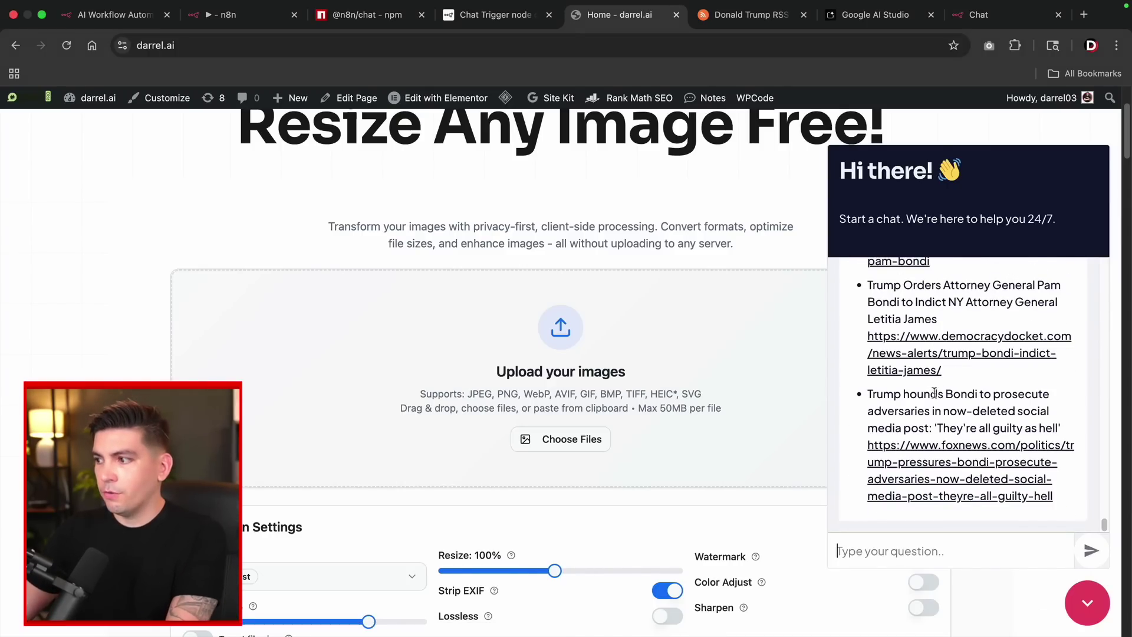
scroll(948, 424, "up", 2)
scroll(948, 423, "up", 8)
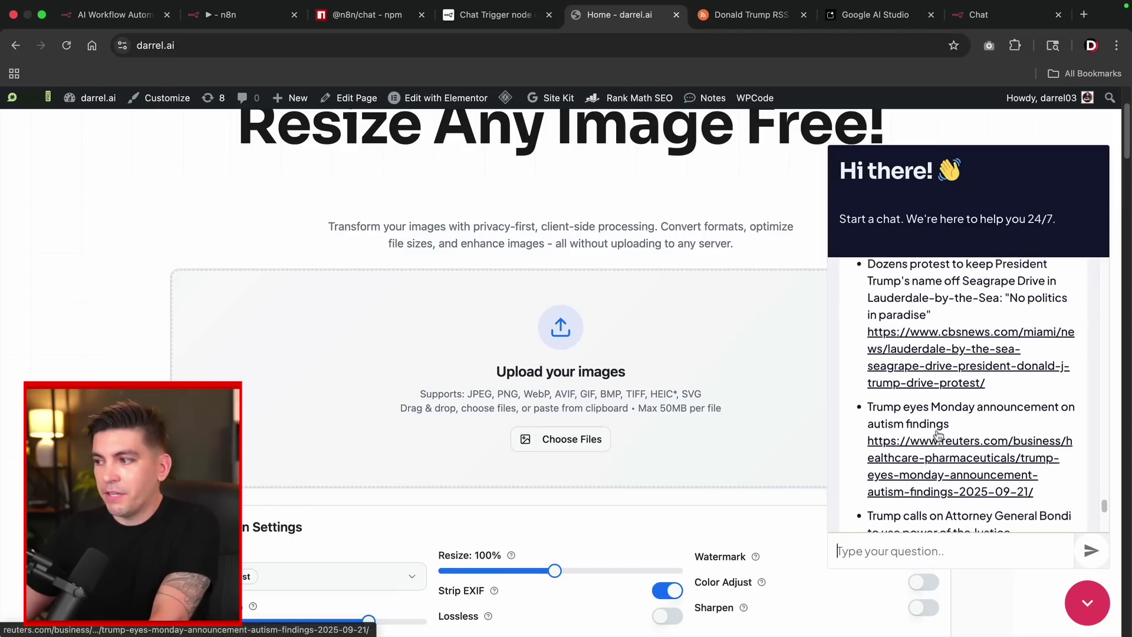
scroll(522, 241, "up", 3)
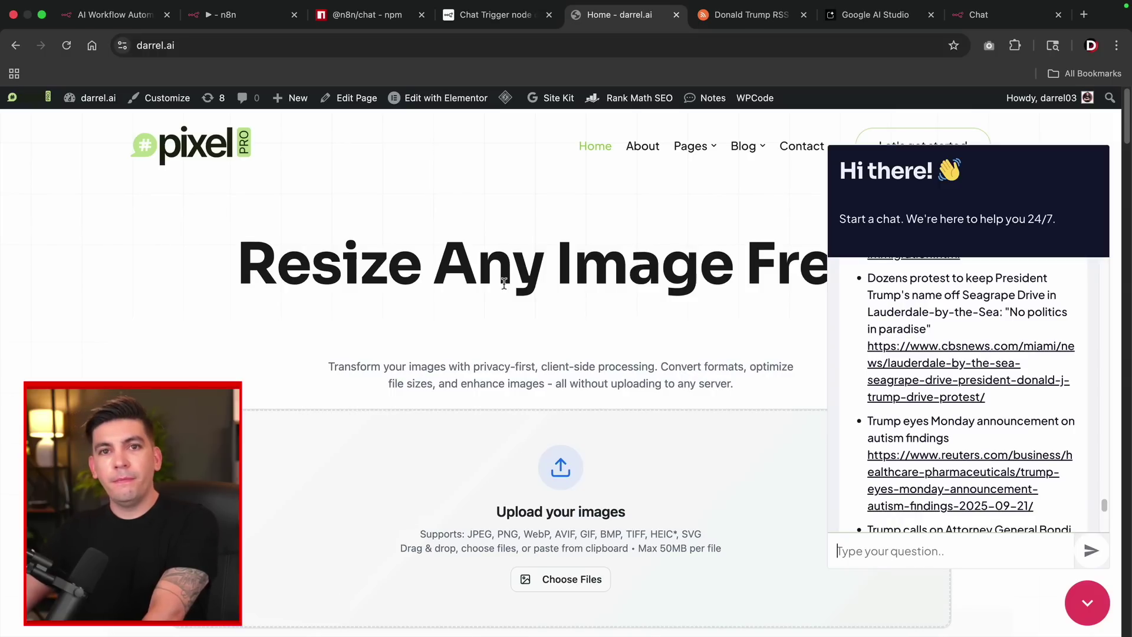